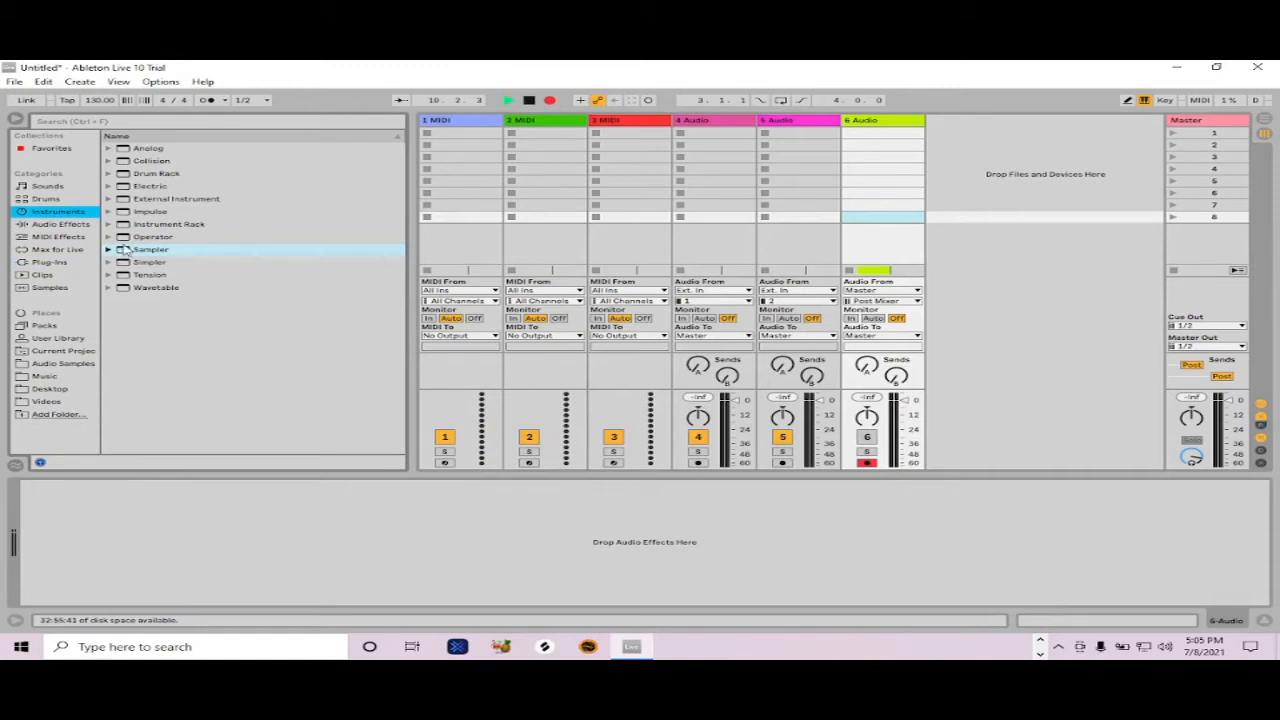
Step: Load a Drum Rack onto the first MIDI track and place a Sampler on its C1 pad
drag(122, 175, 446, 138)
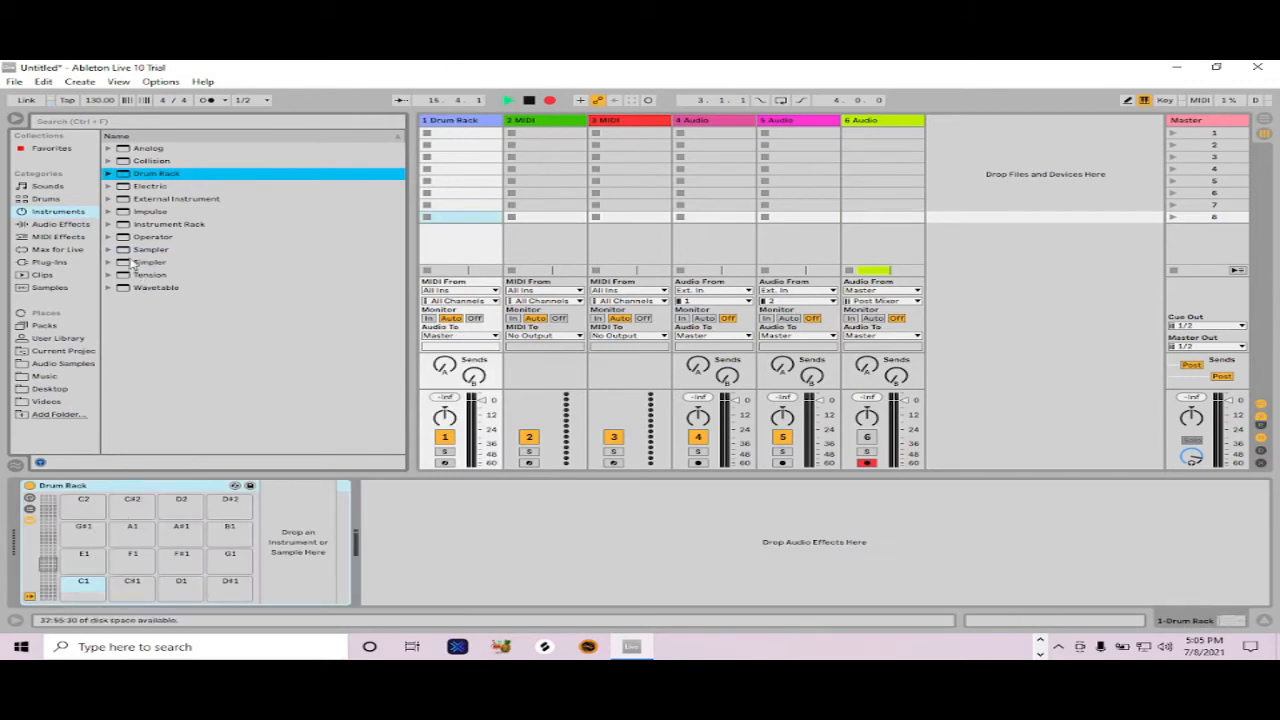
drag(120, 251, 82, 586)
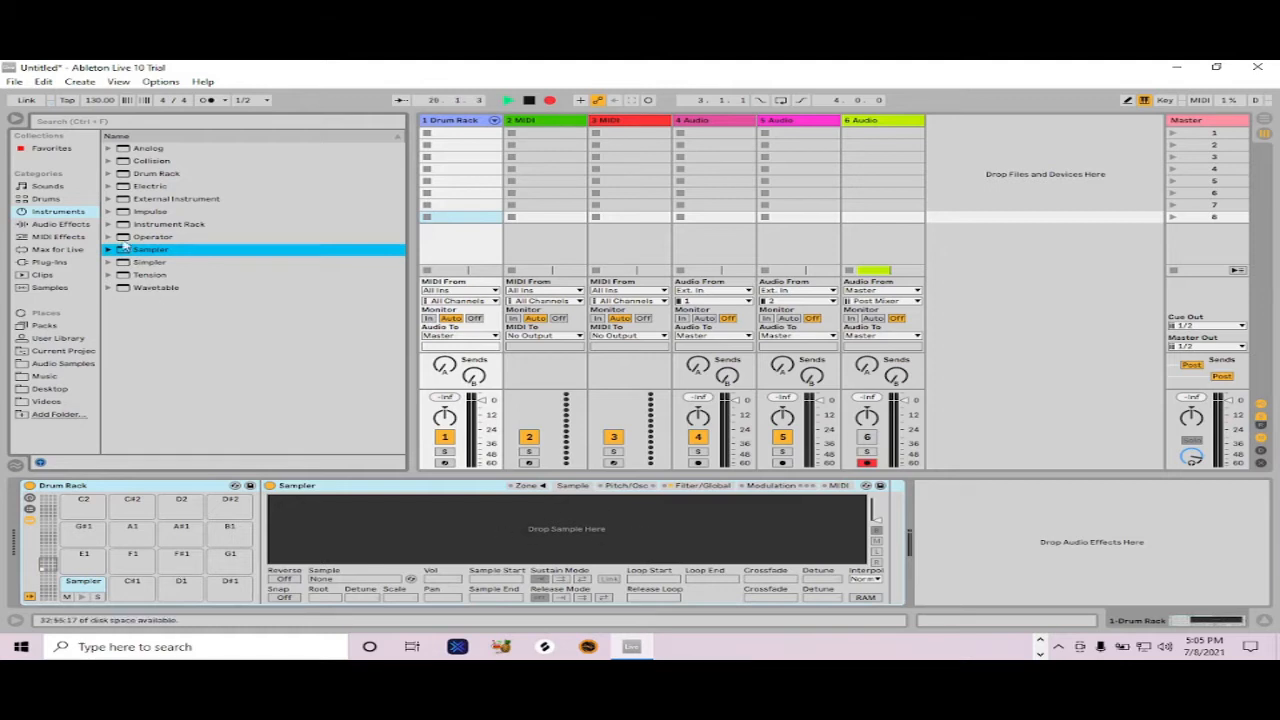
Step: Load VEC2 Bassdrums Tekhouse 01 to 11 from the Vengeance Essential Clubsounds vol2 samples into the C1 pad's Sampler
click(62, 365)
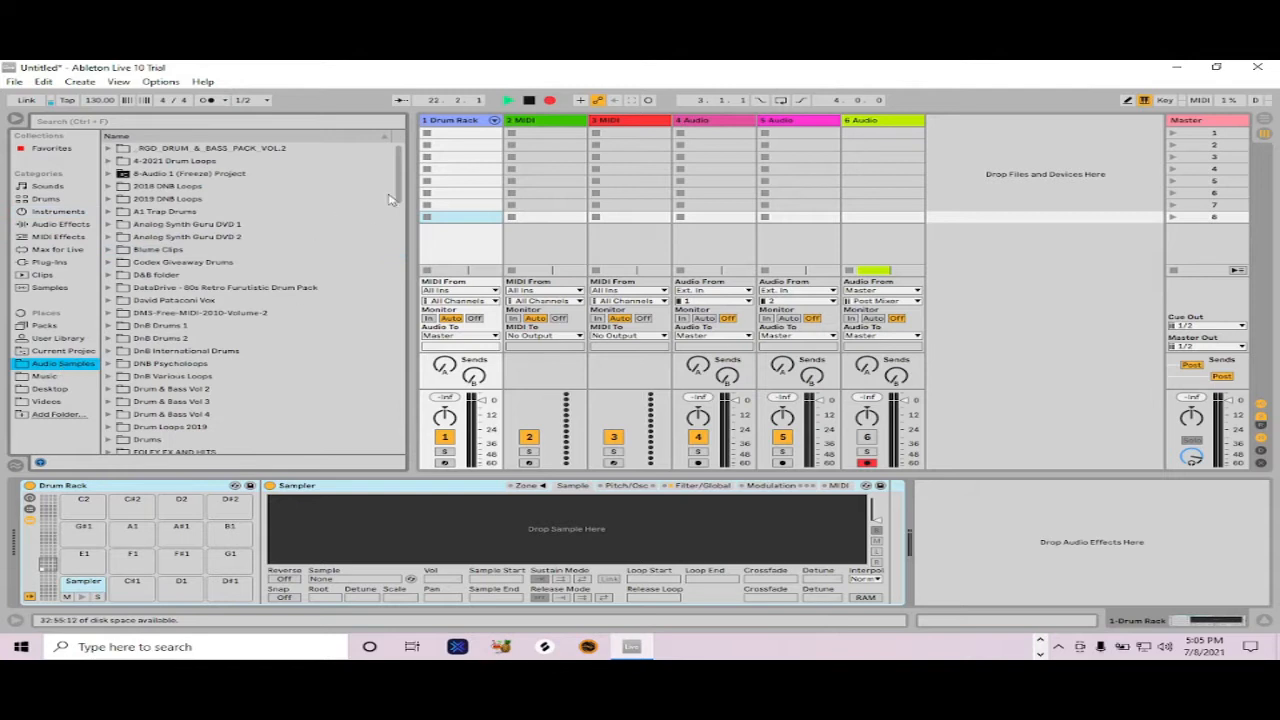
drag(398, 187, 397, 286)
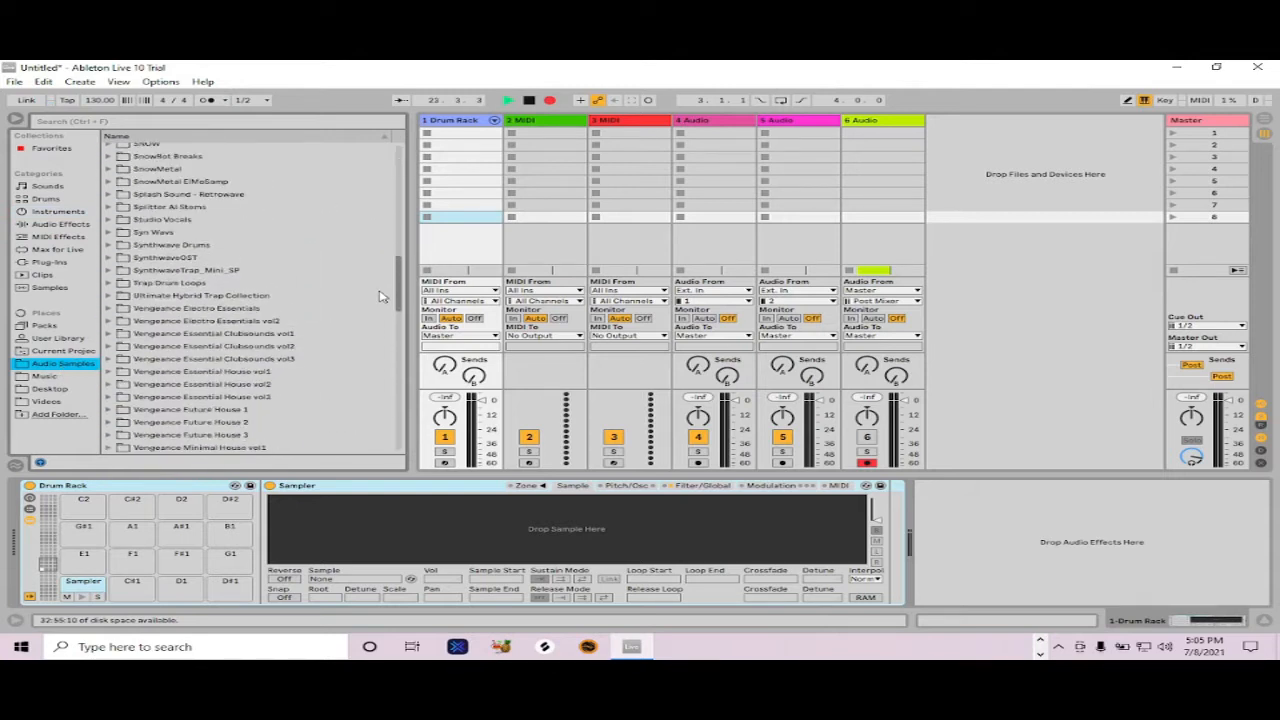
click(108, 346)
click(119, 360)
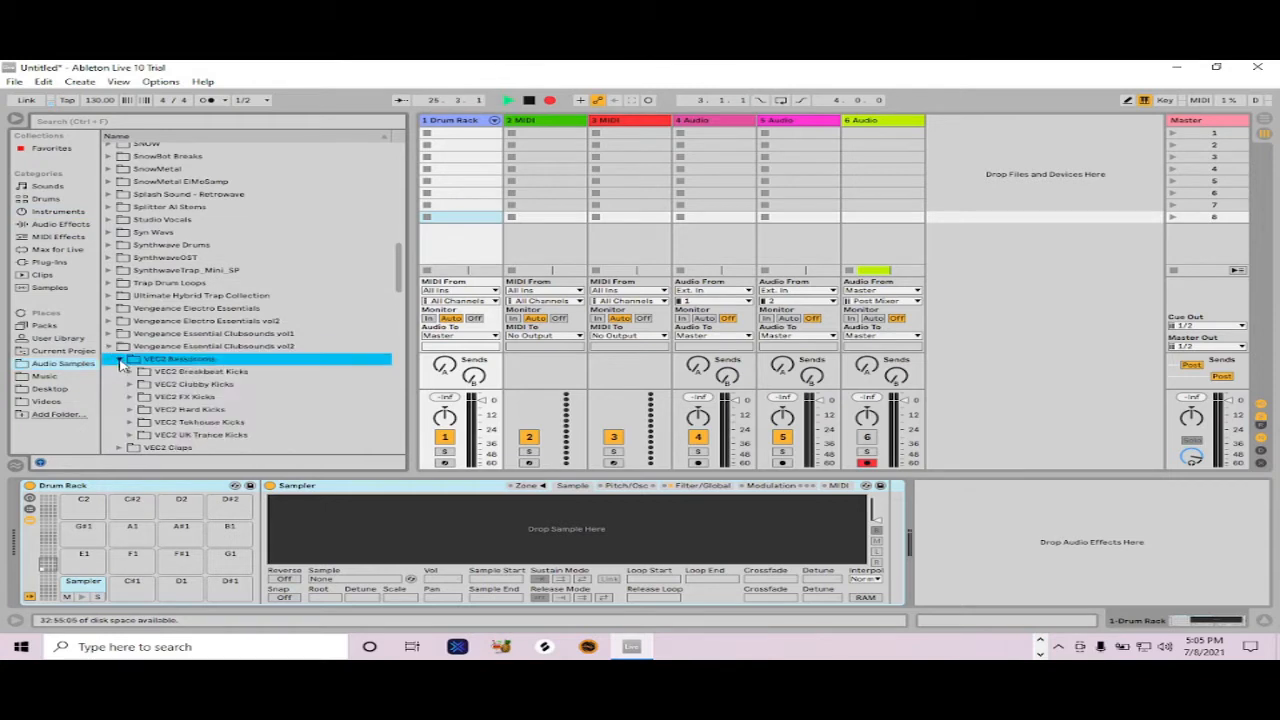
click(130, 424)
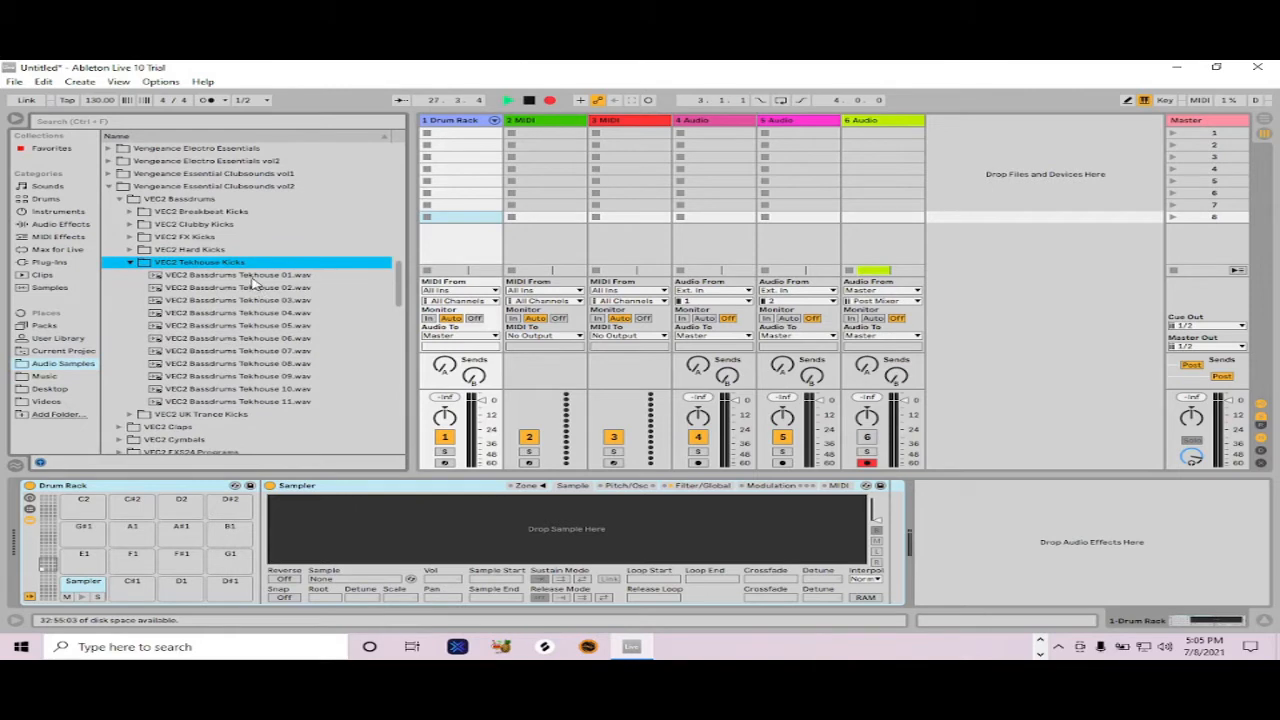
click(256, 279)
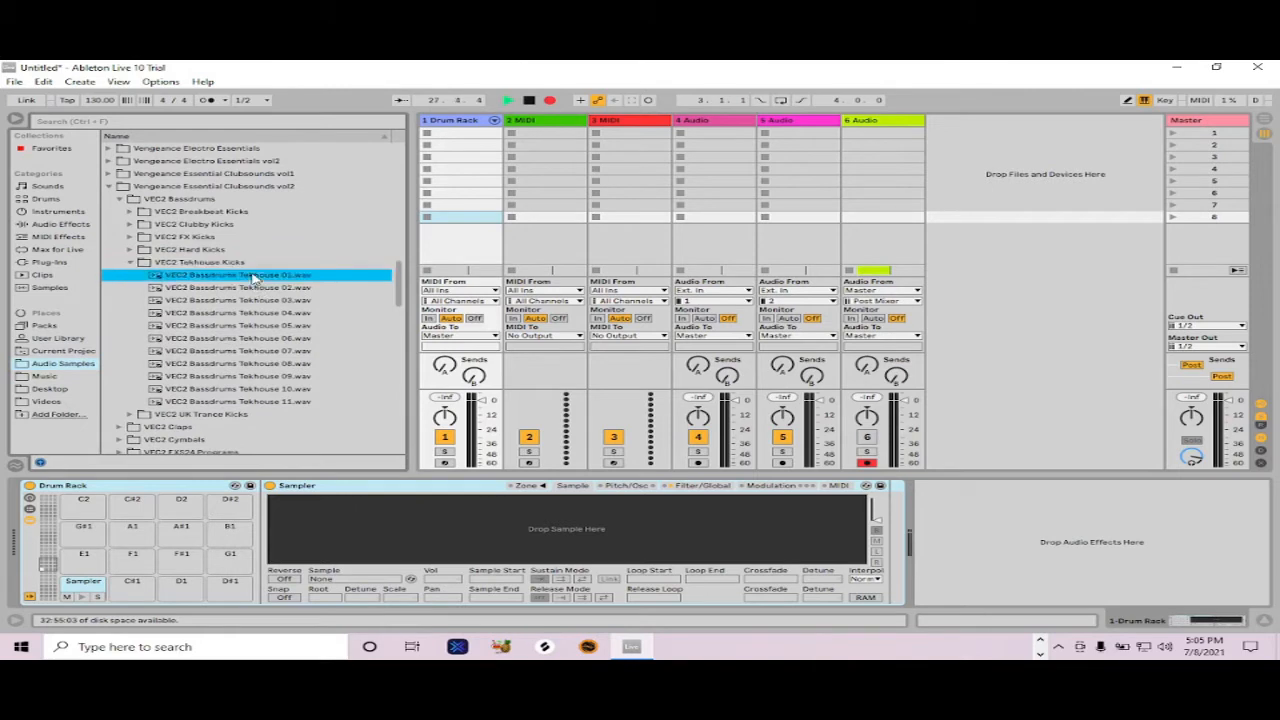
shift+click(240, 401)
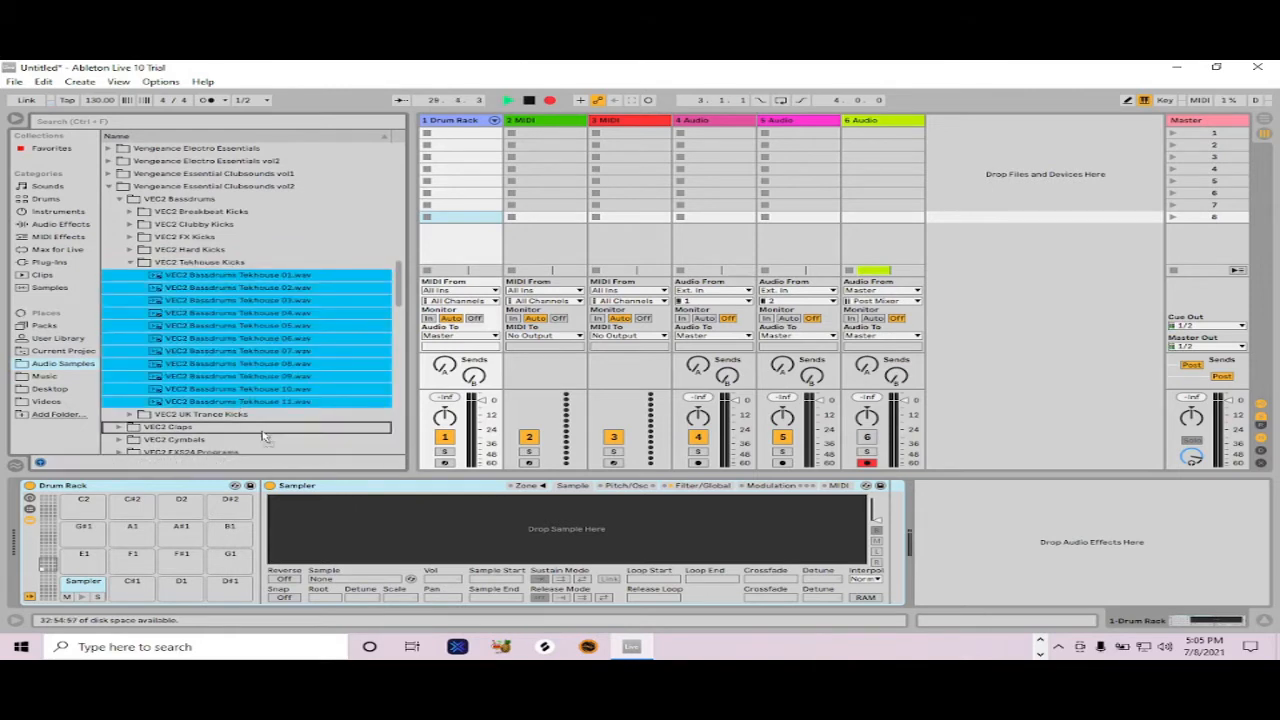
drag(366, 510, 379, 515)
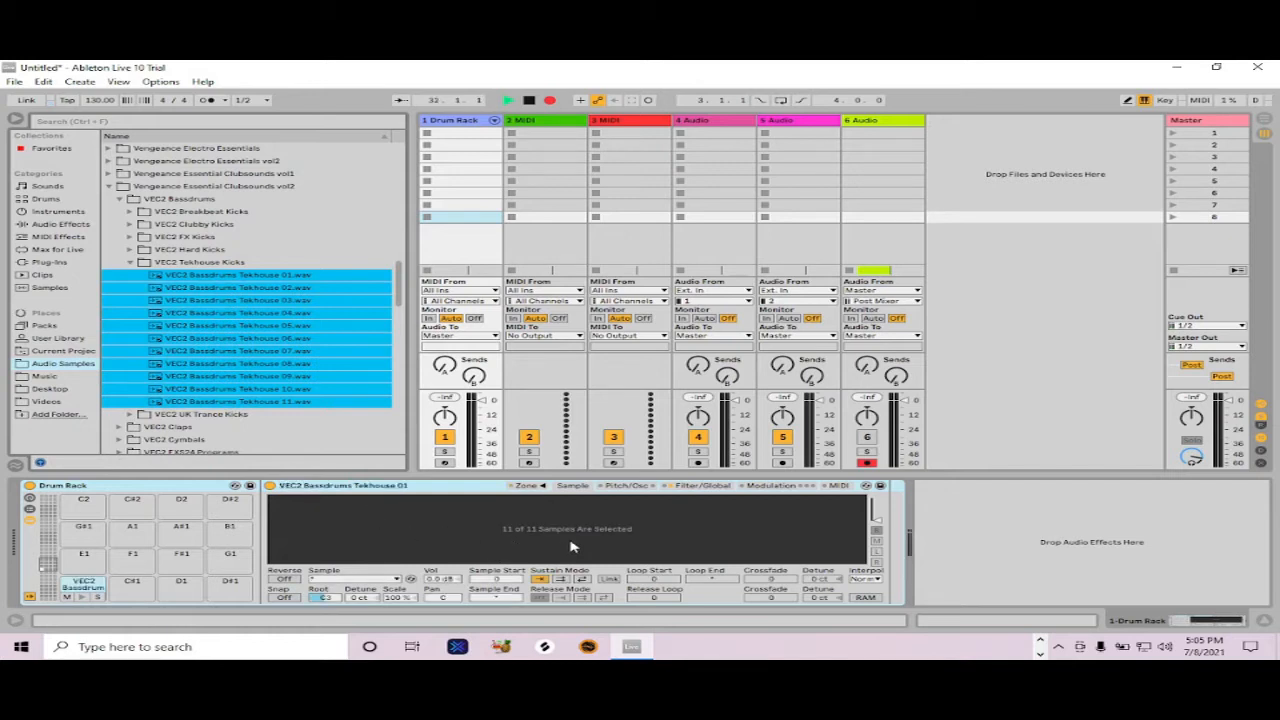
Step: Show the kick Sampler's sample select zones and distribute the ranges of all kick samples equally
click(544, 487)
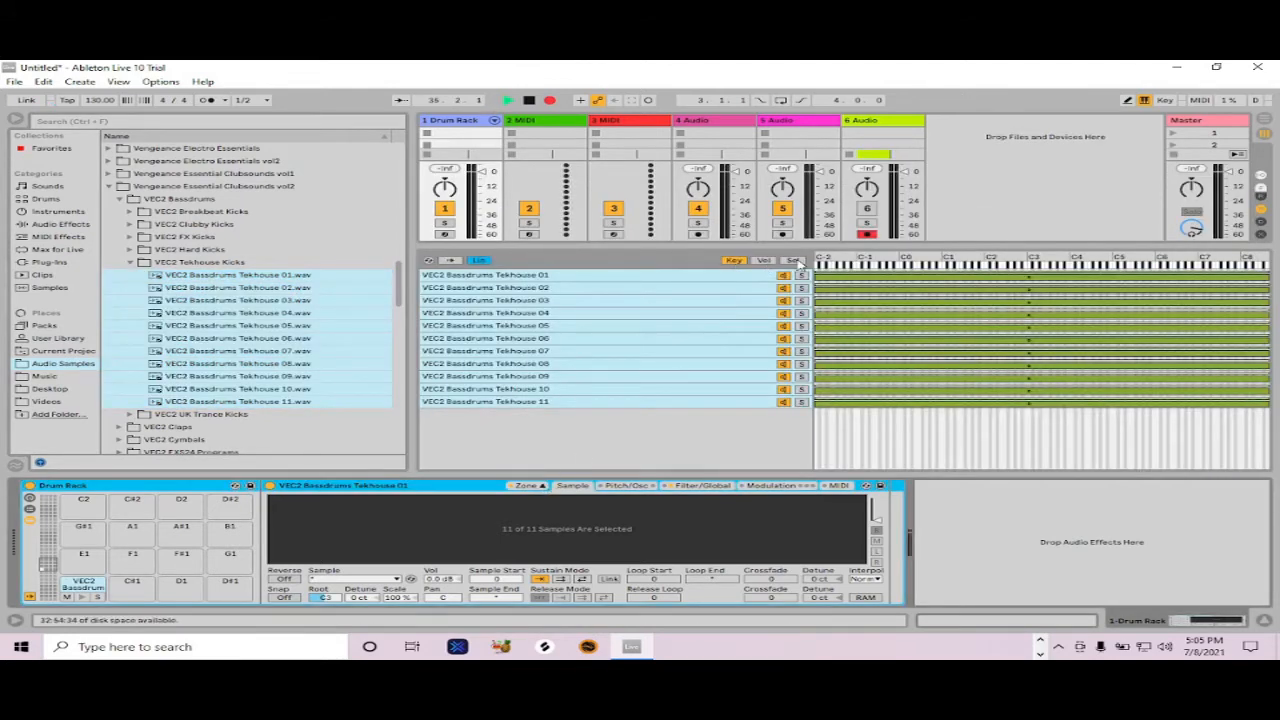
click(794, 261)
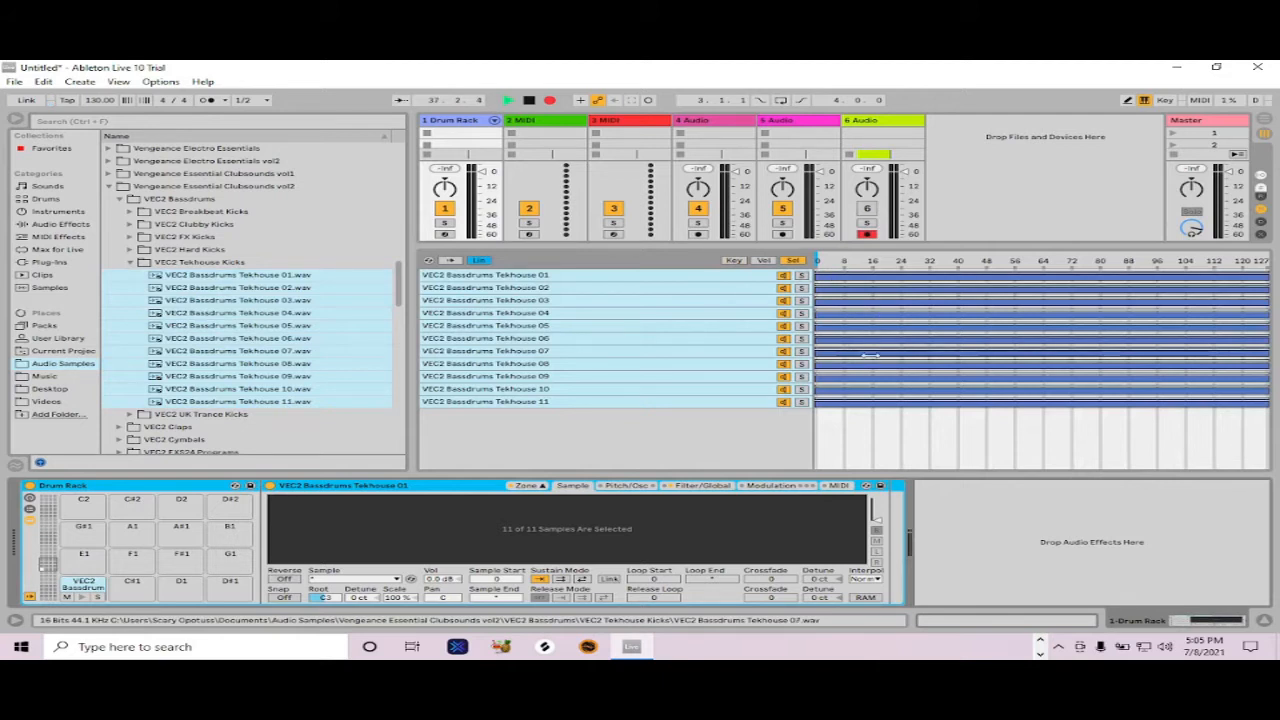
right_click(882, 281)
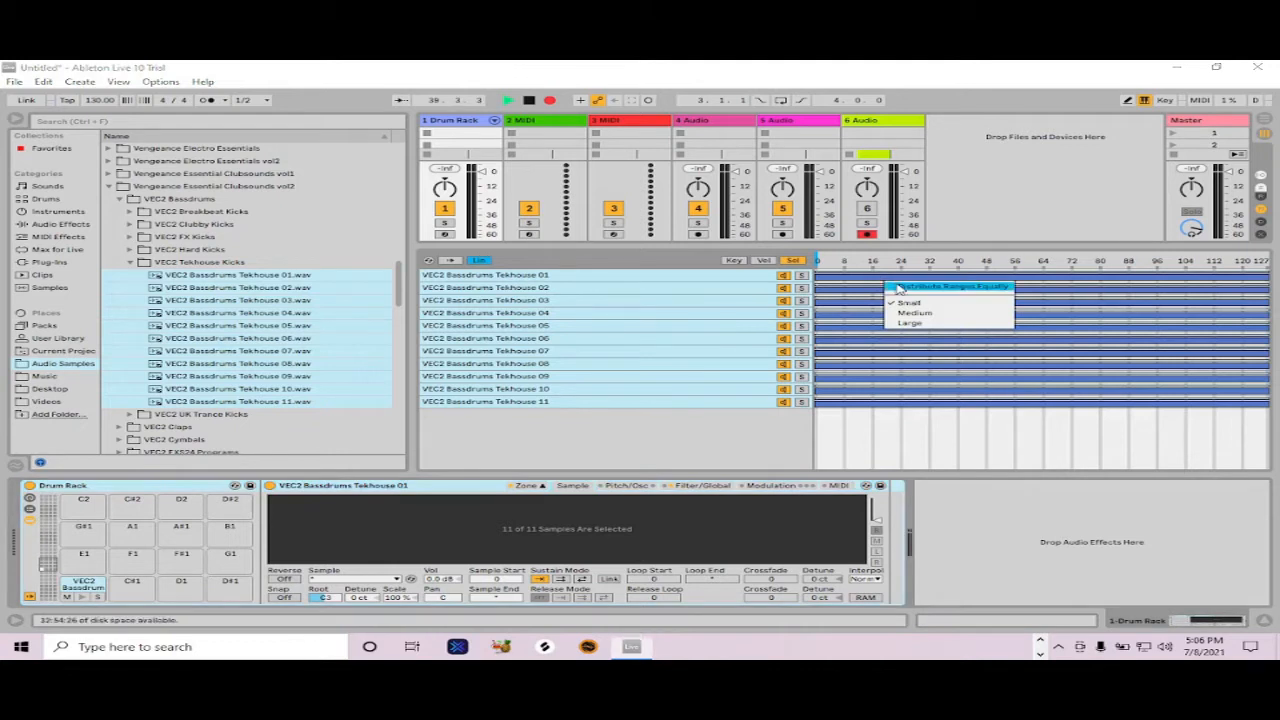
click(898, 287)
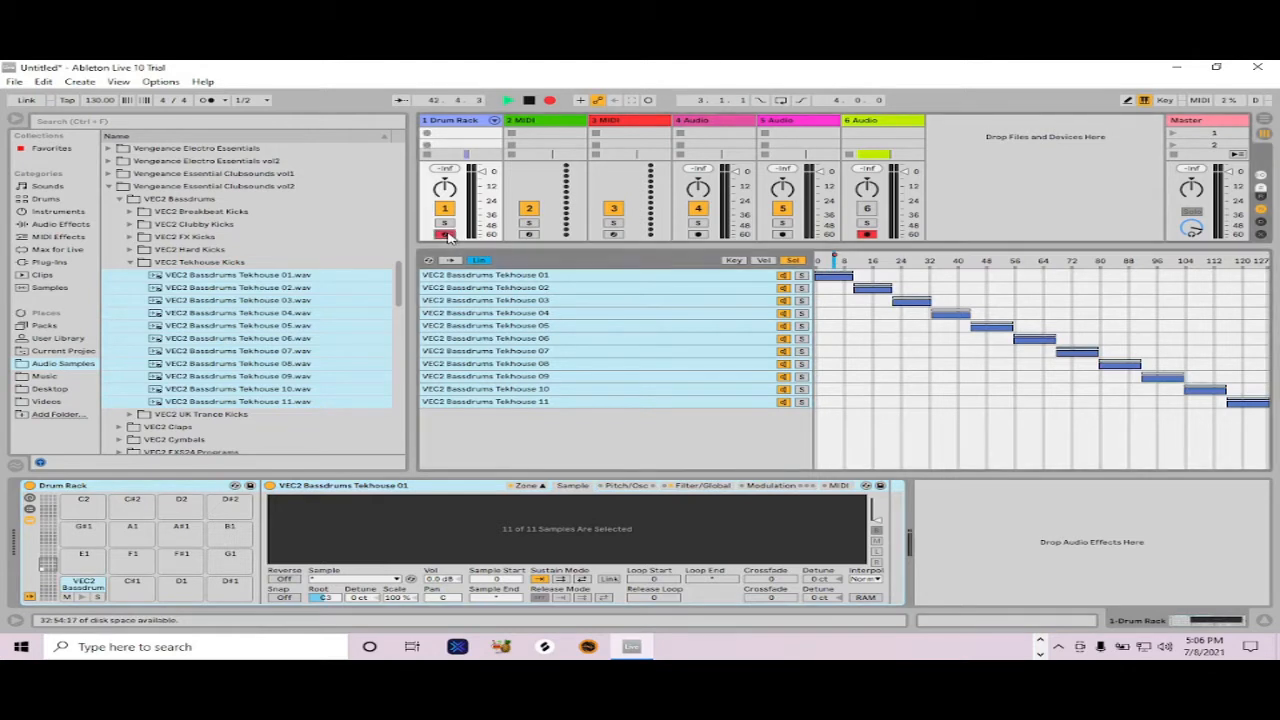
Step: Lower the computer keyboard octave to C1–D2 and audition the kicks on the C1 pad while moving the sample selector
key(a)
key(z)
key(a)
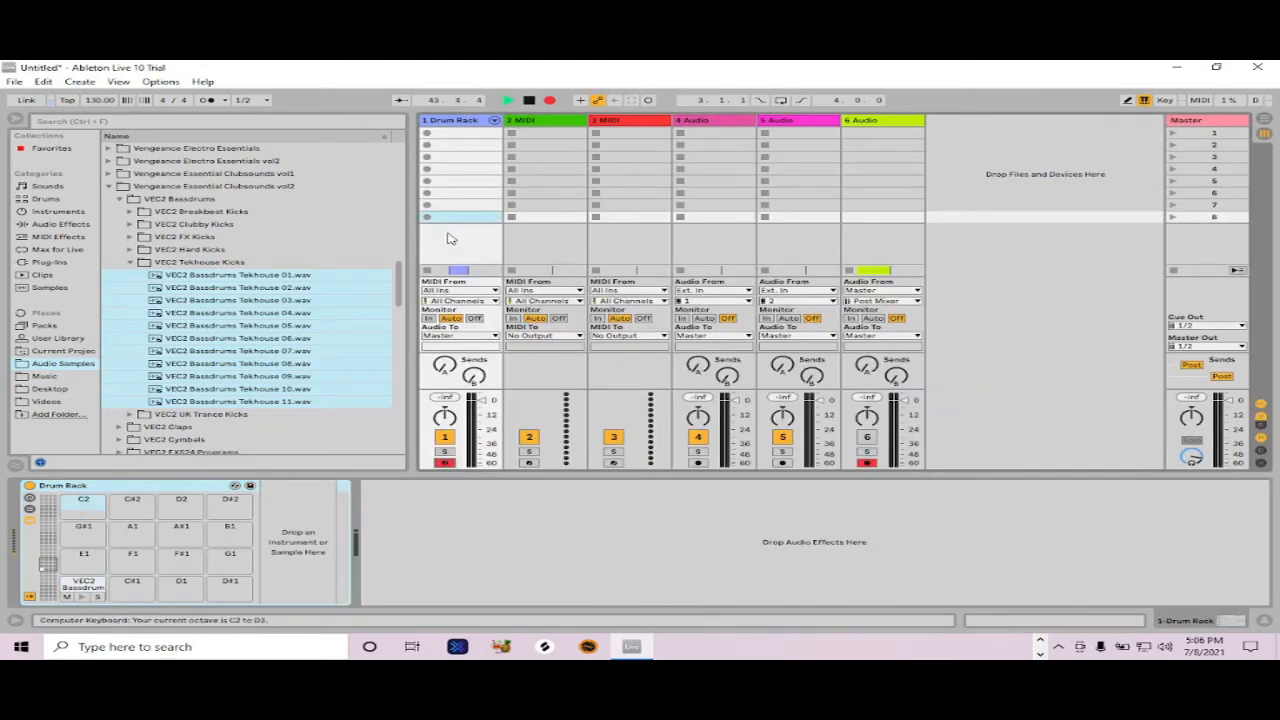
key(z)
key(a)
key(a)
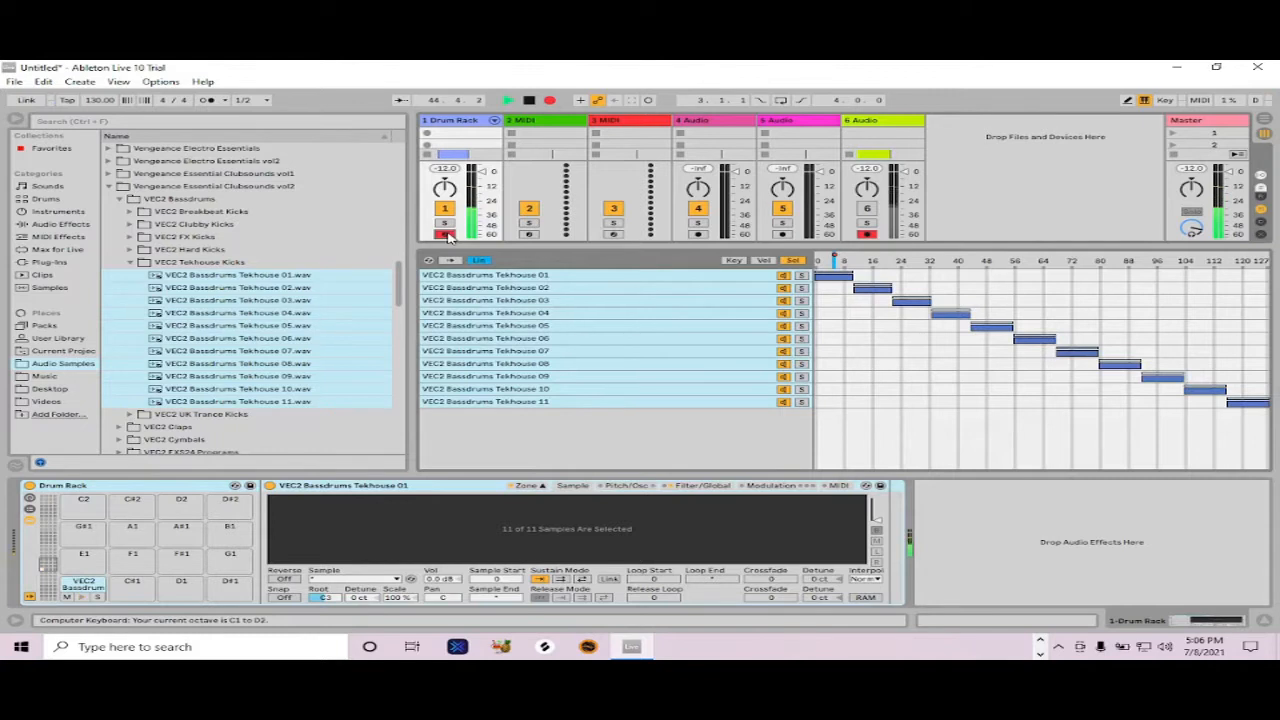
click(881, 262)
key(a)
click(912, 262)
key(a)
click(1107, 262)
mouse_move(1107, 262)
mouse_down()
mouse_move(1240, 262)
mouse_move(892, 262)
mouse_up()
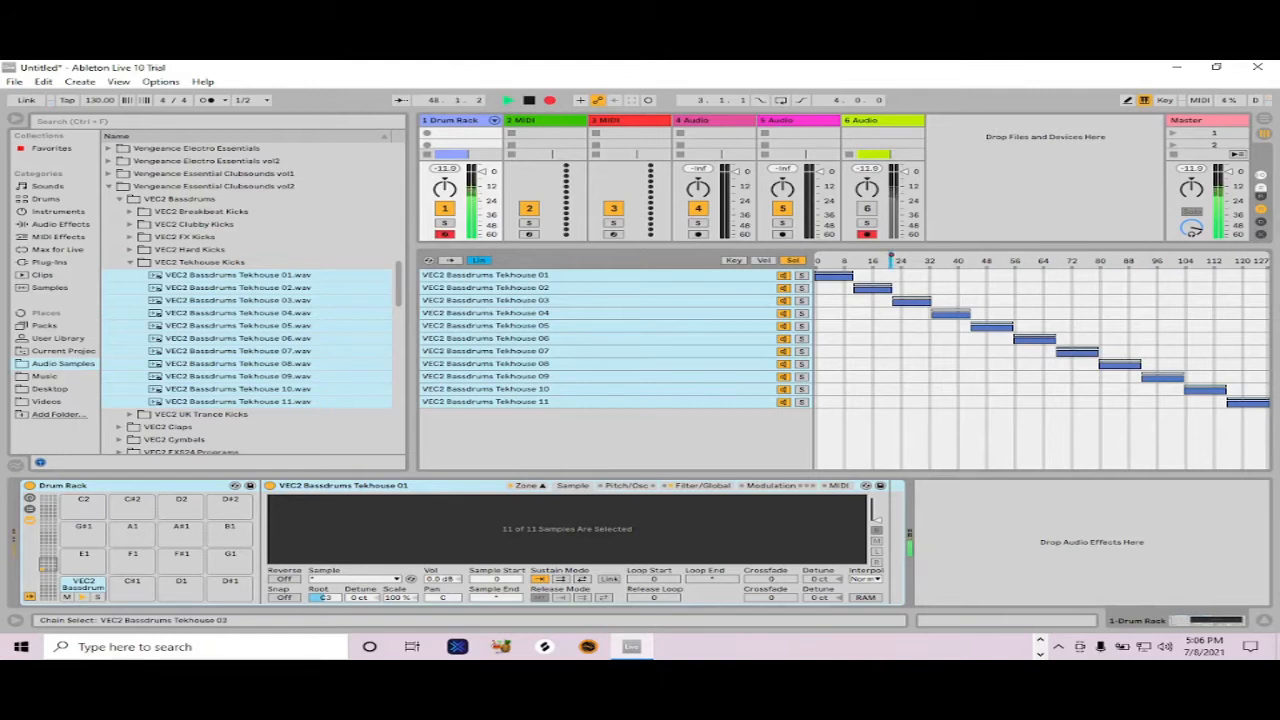
Step: Map the kick Sampler's sample selector to Macro 1 and turn that macro to 12
right_click(869, 262)
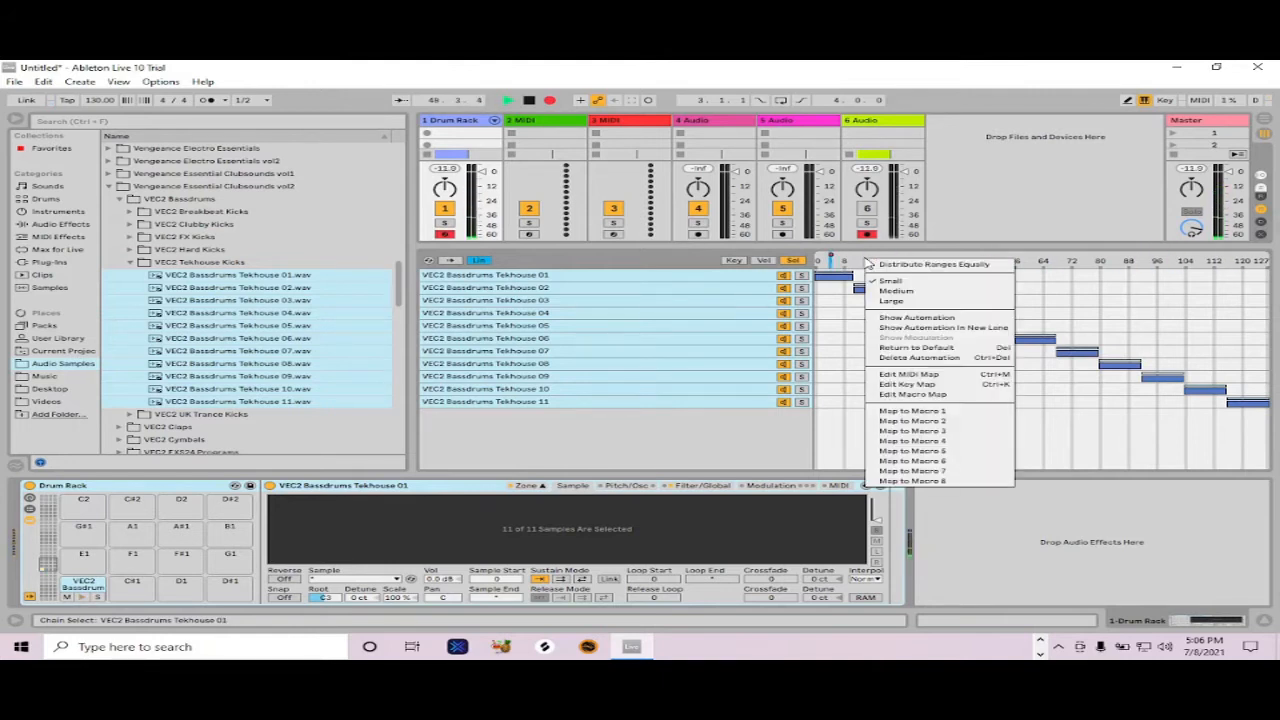
click(886, 412)
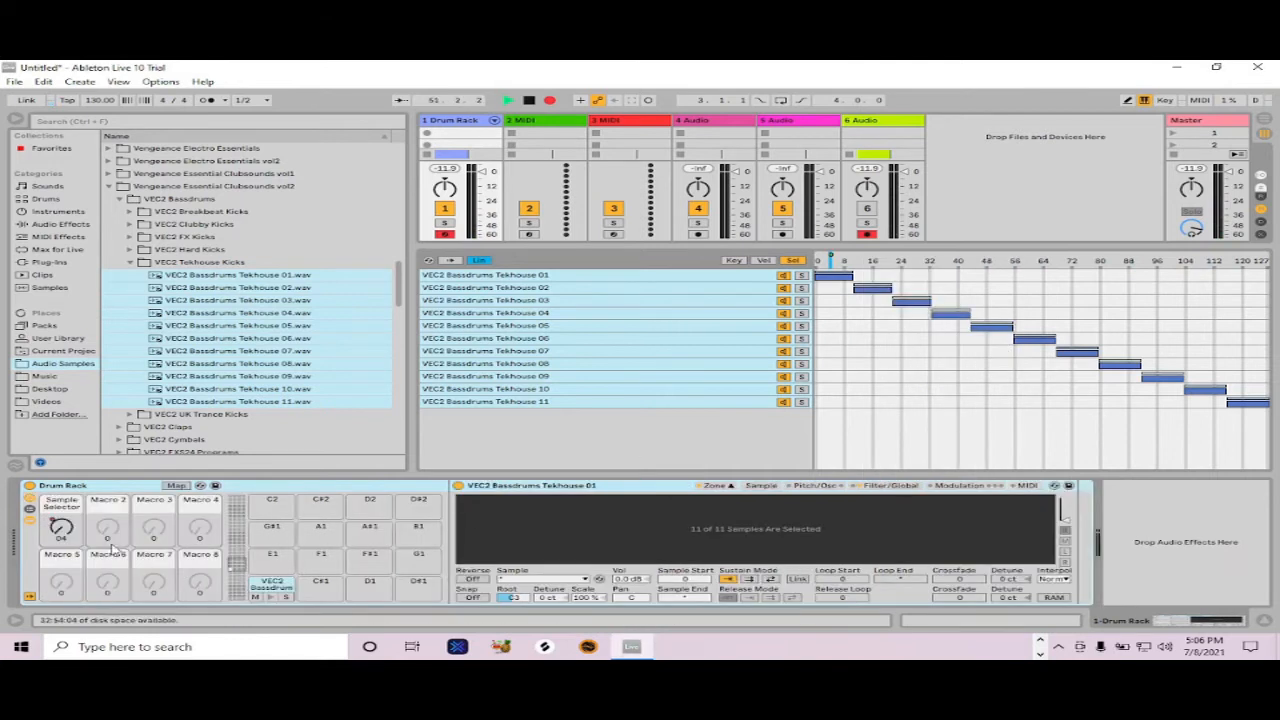
mouse_move(60, 528)
mouse_down()
mouse_move(60, 440)
mouse_move(60, 580)
mouse_move(61, 529)
mouse_up()
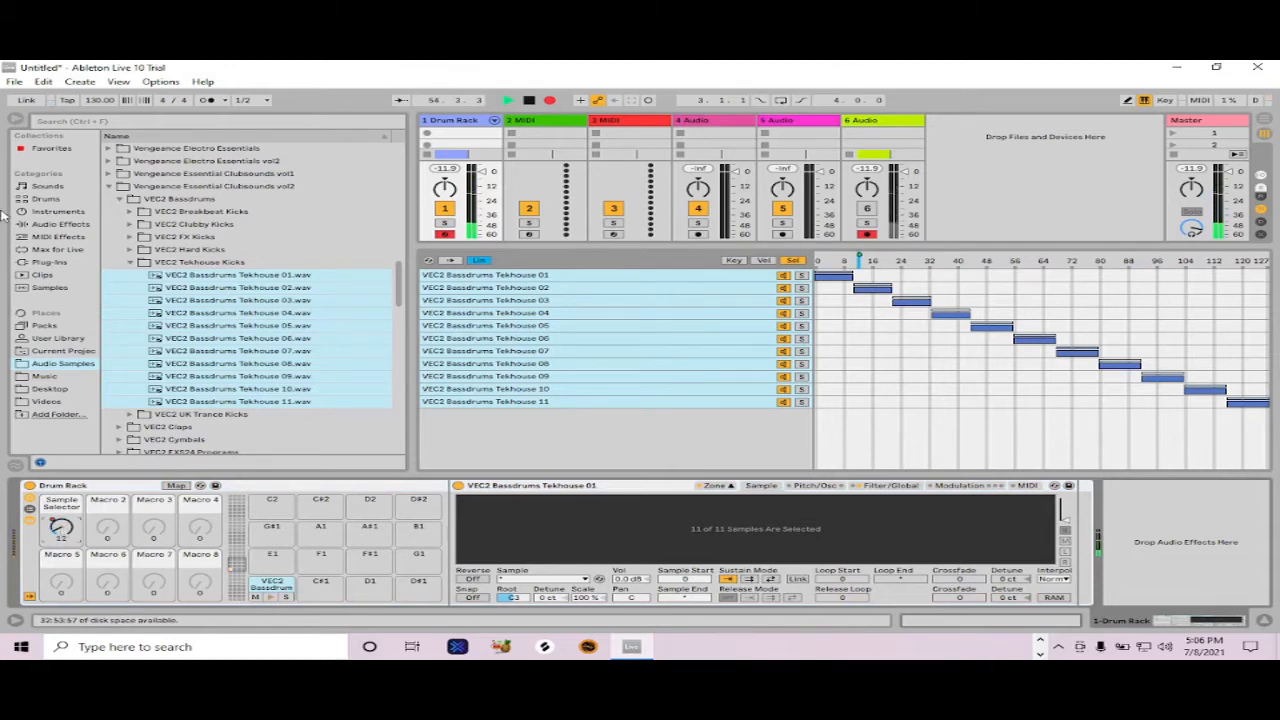
Step: Add a new Sampler to each of the Drum Rack pads C#1, D1, D#1 and E1
click(45, 213)
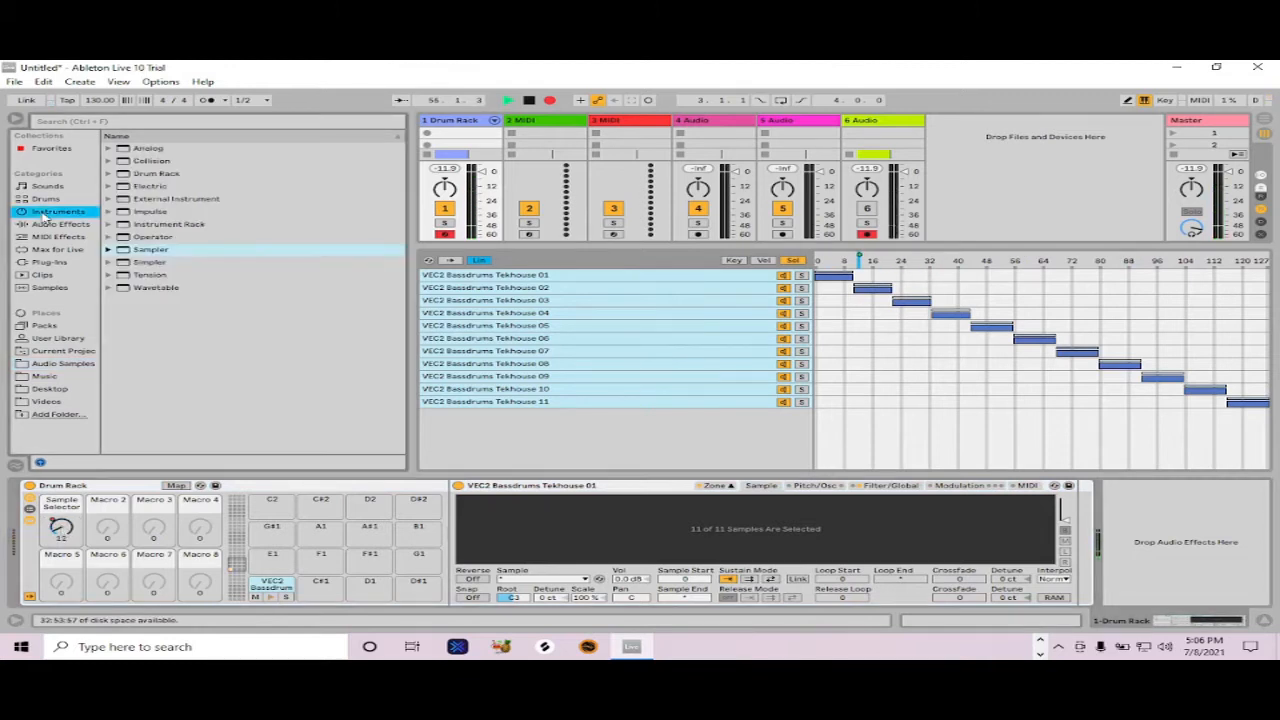
click(121, 251)
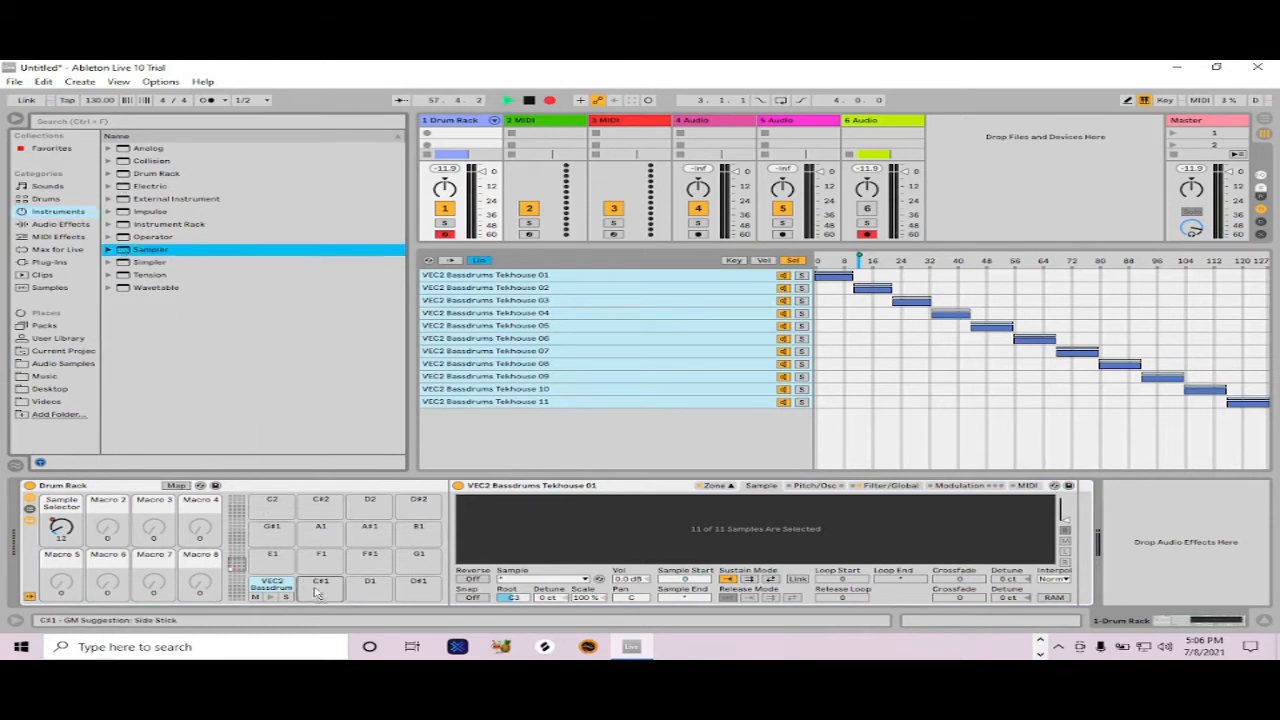
drag(318, 596, 318, 596)
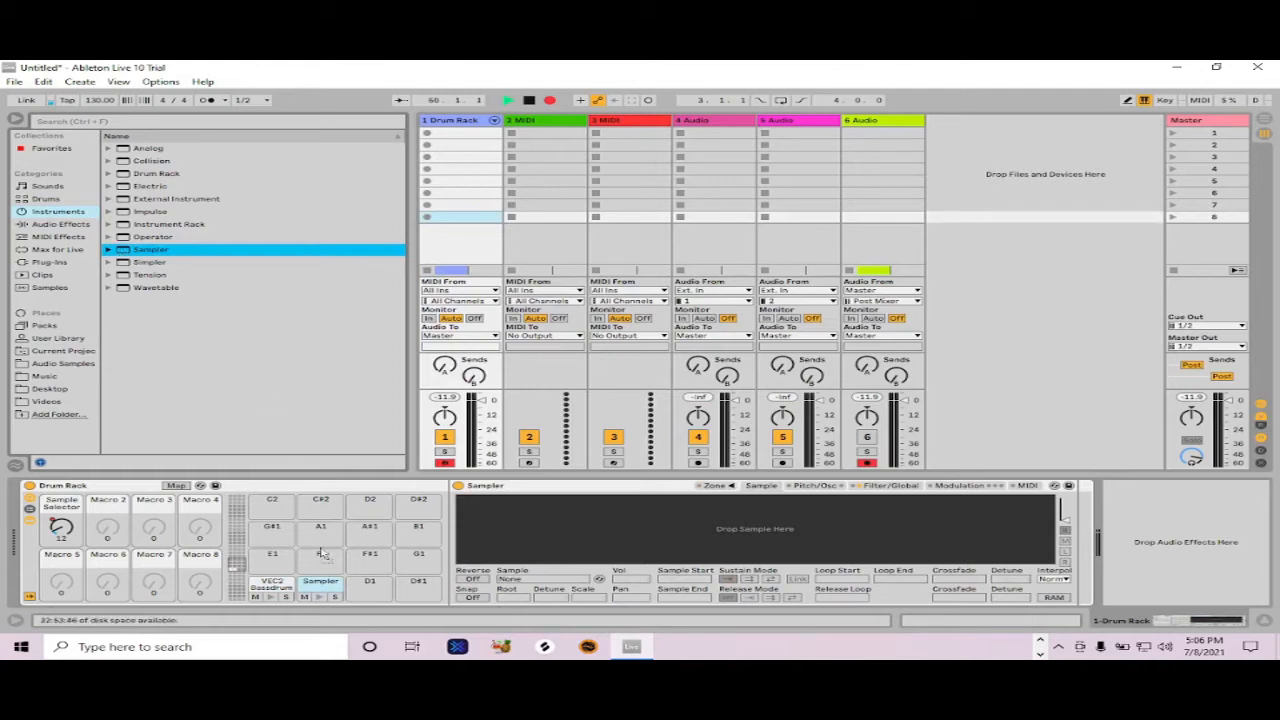
drag(361, 590, 361, 590)
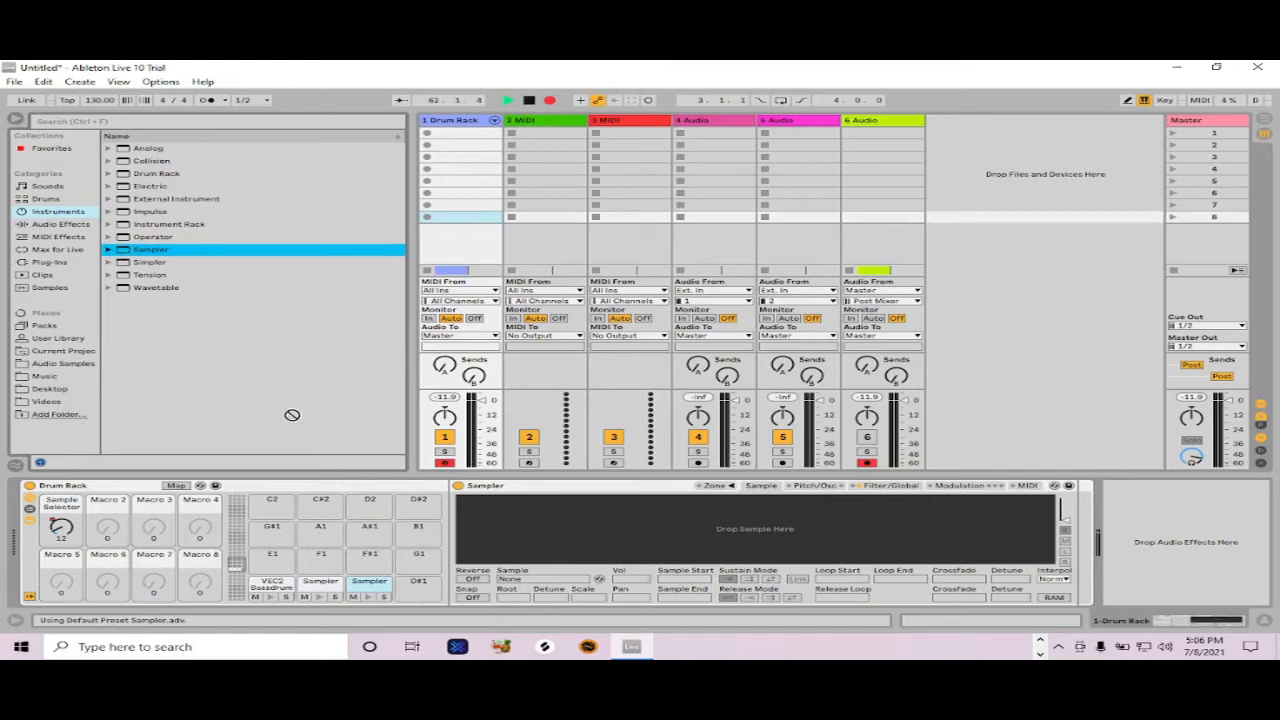
drag(409, 590, 409, 590)
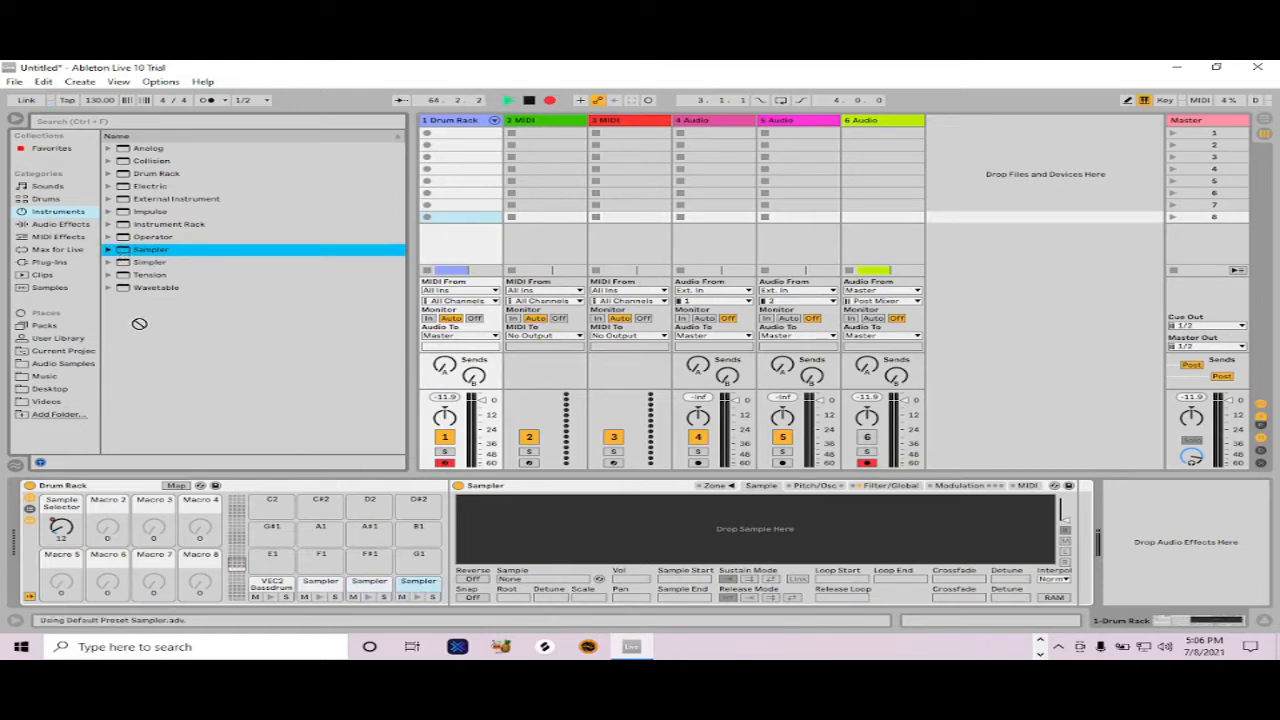
drag(270, 566, 271, 566)
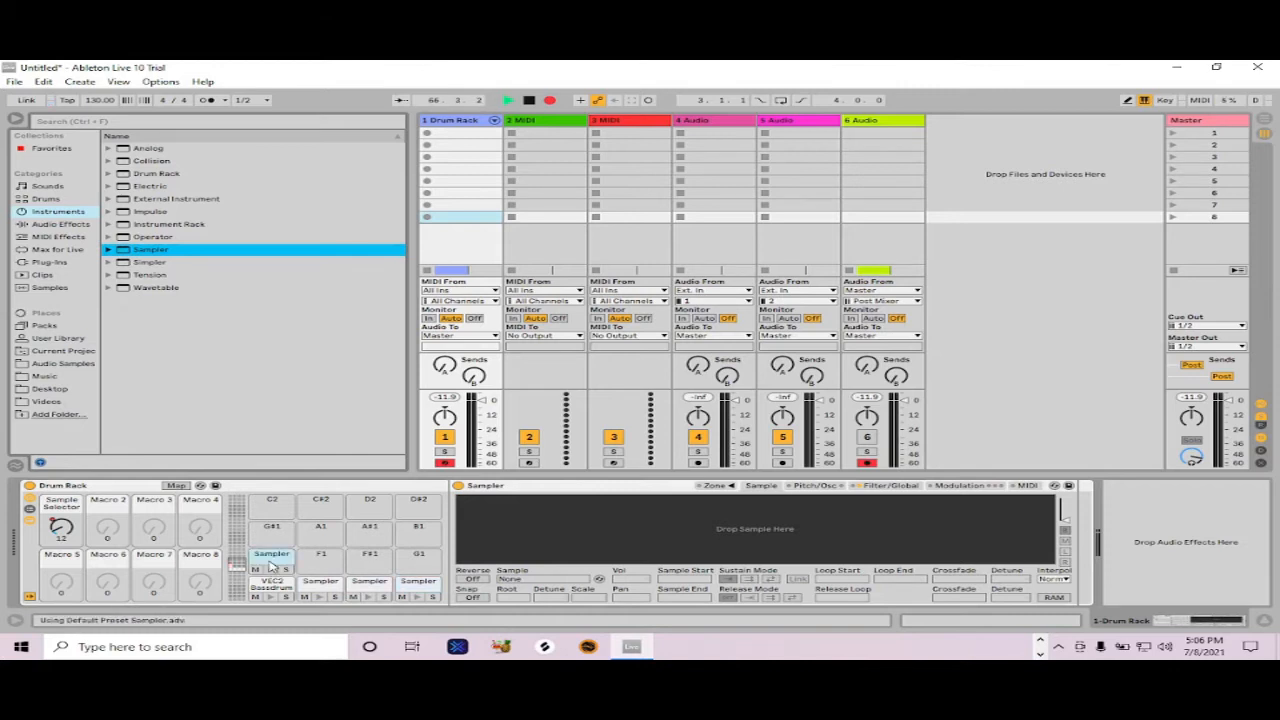
Step: Load VEC2 Claps 001 to 018 from the VEC2 Claps folder into the C#1 pad's Sampler
click(318, 586)
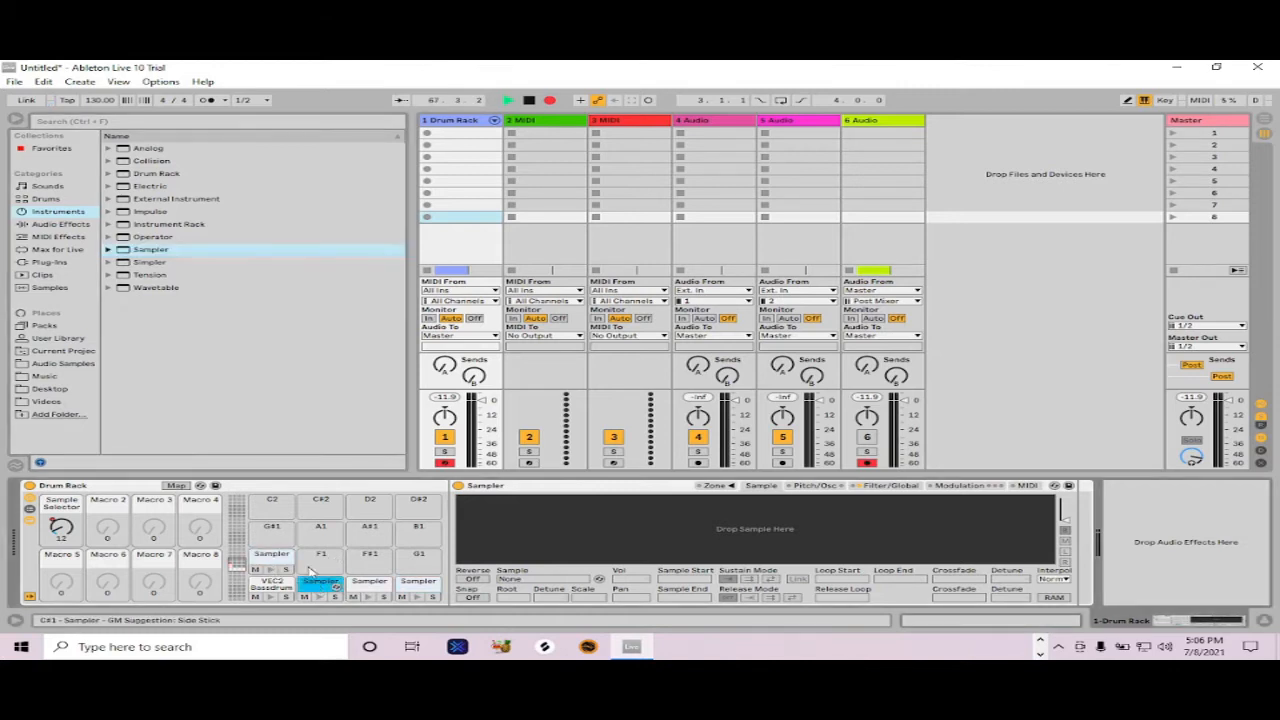
click(60, 366)
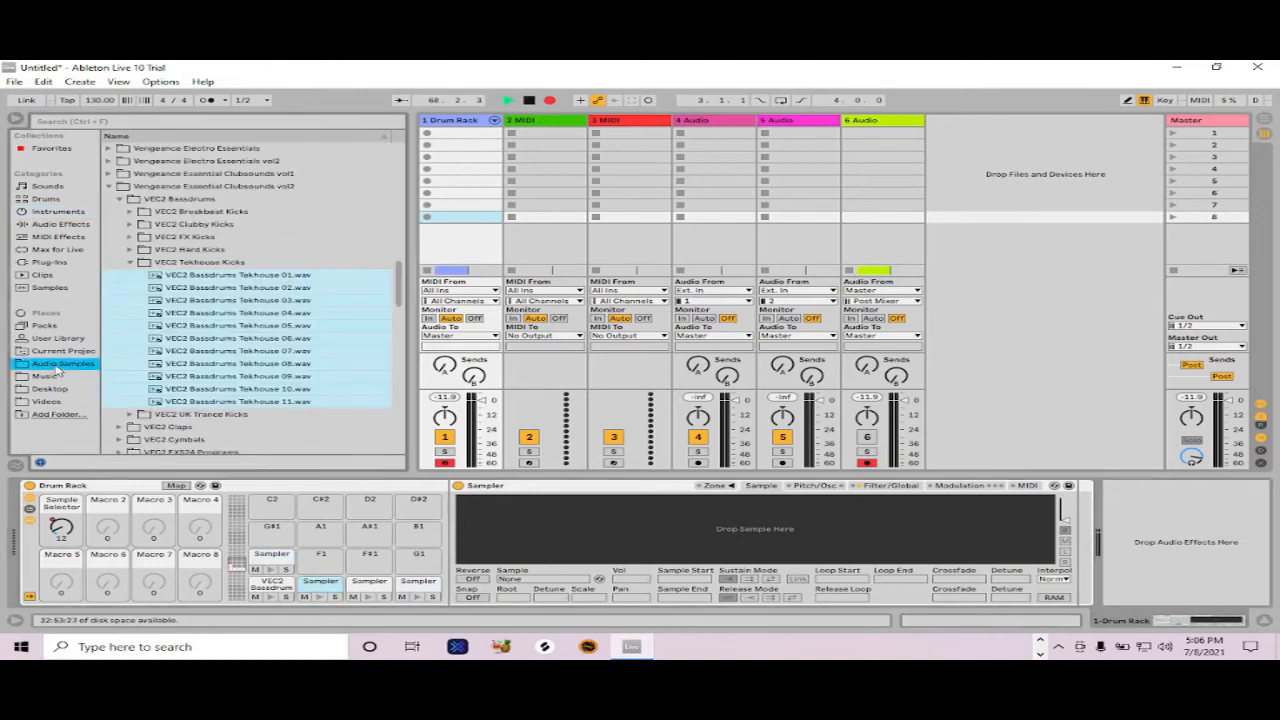
click(131, 263)
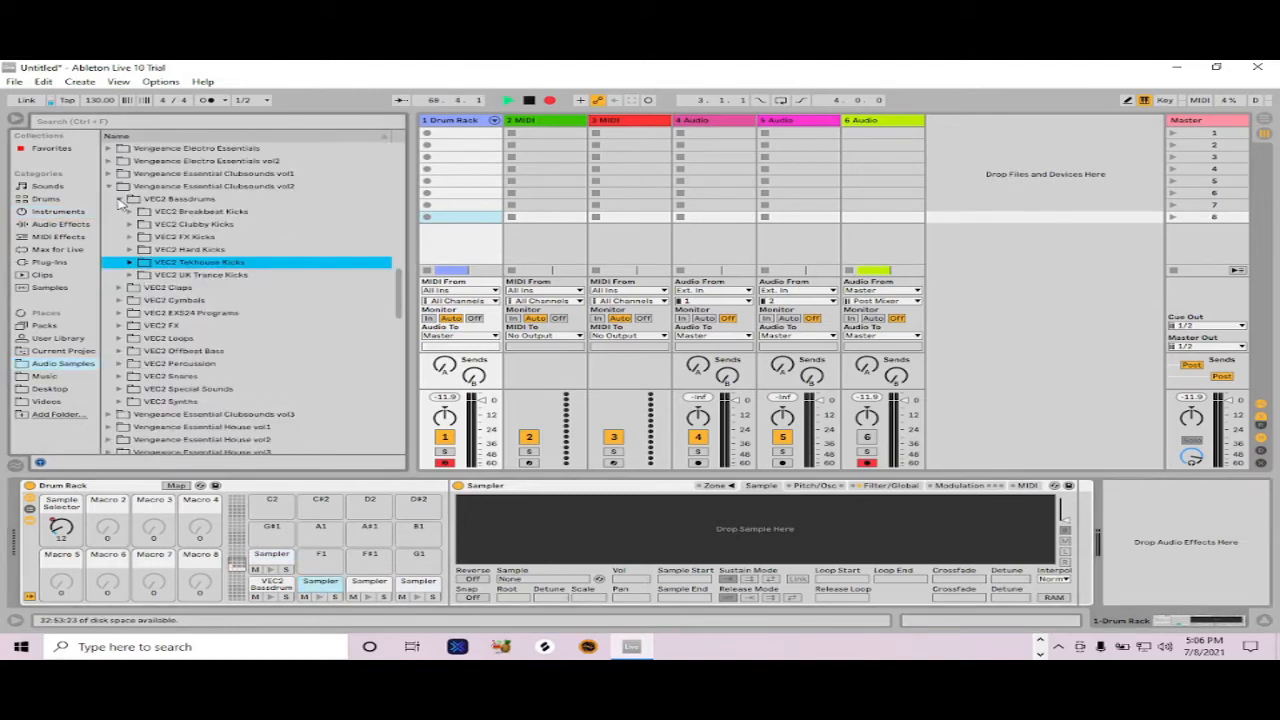
click(120, 200)
click(120, 212)
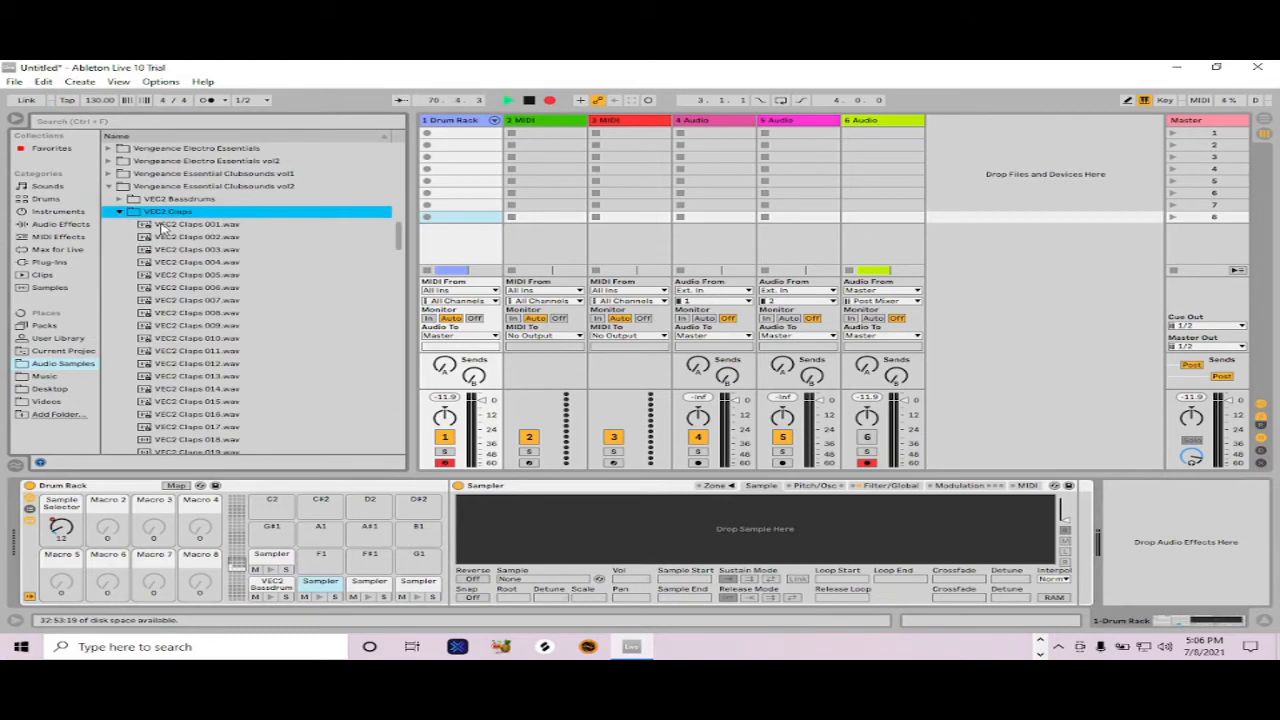
click(164, 226)
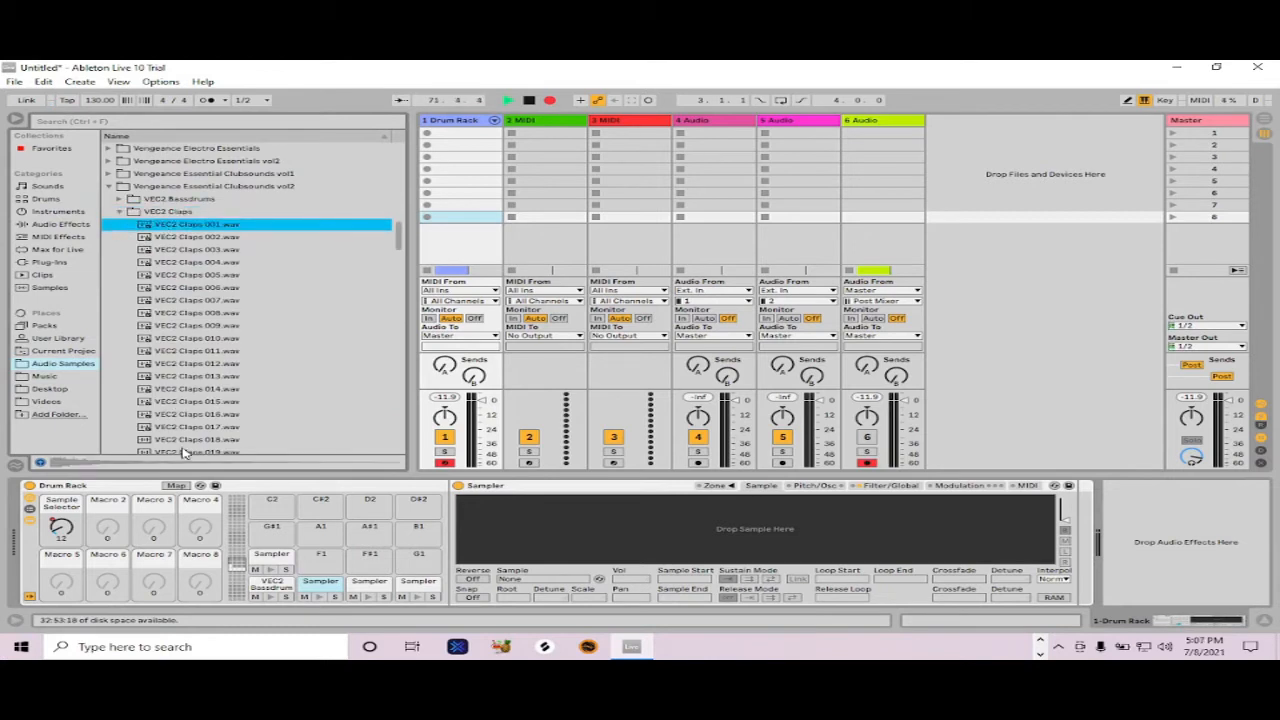
shift+click(184, 440)
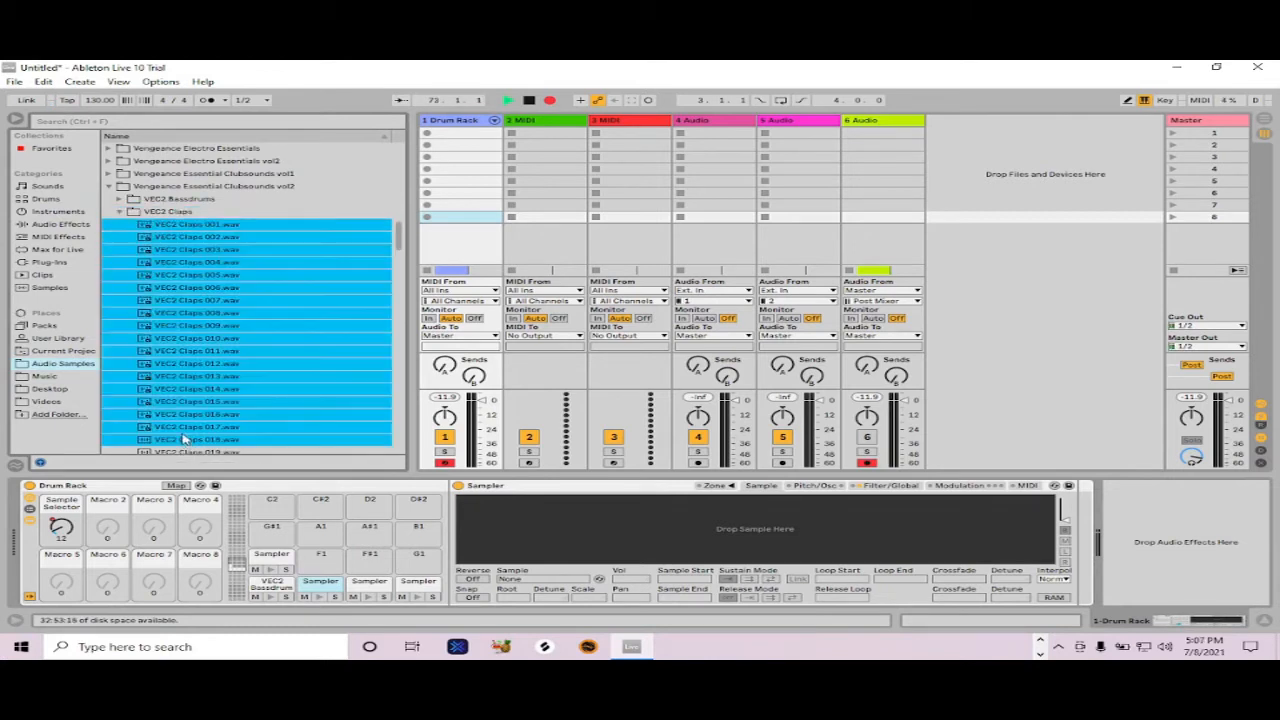
drag(181, 428, 527, 533)
Step: Show the claps Sampler's sample select zones and distribute the ranges of all clap samples equally
click(730, 486)
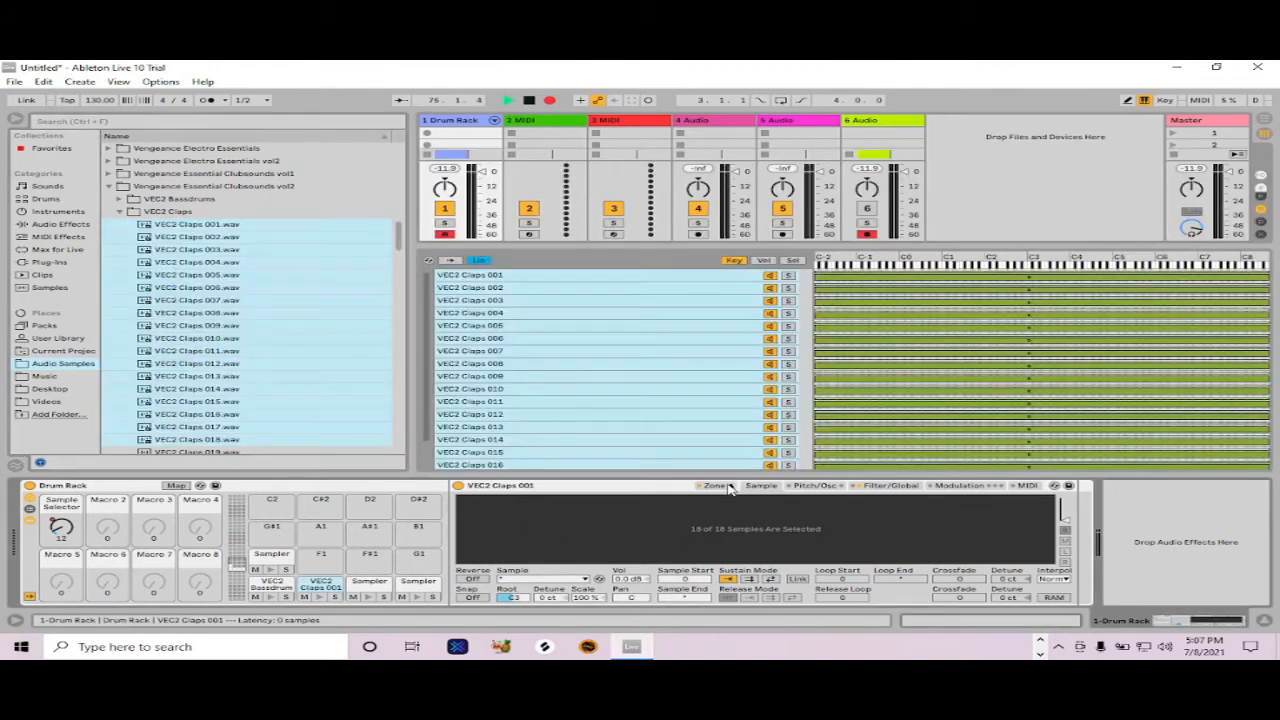
click(792, 260)
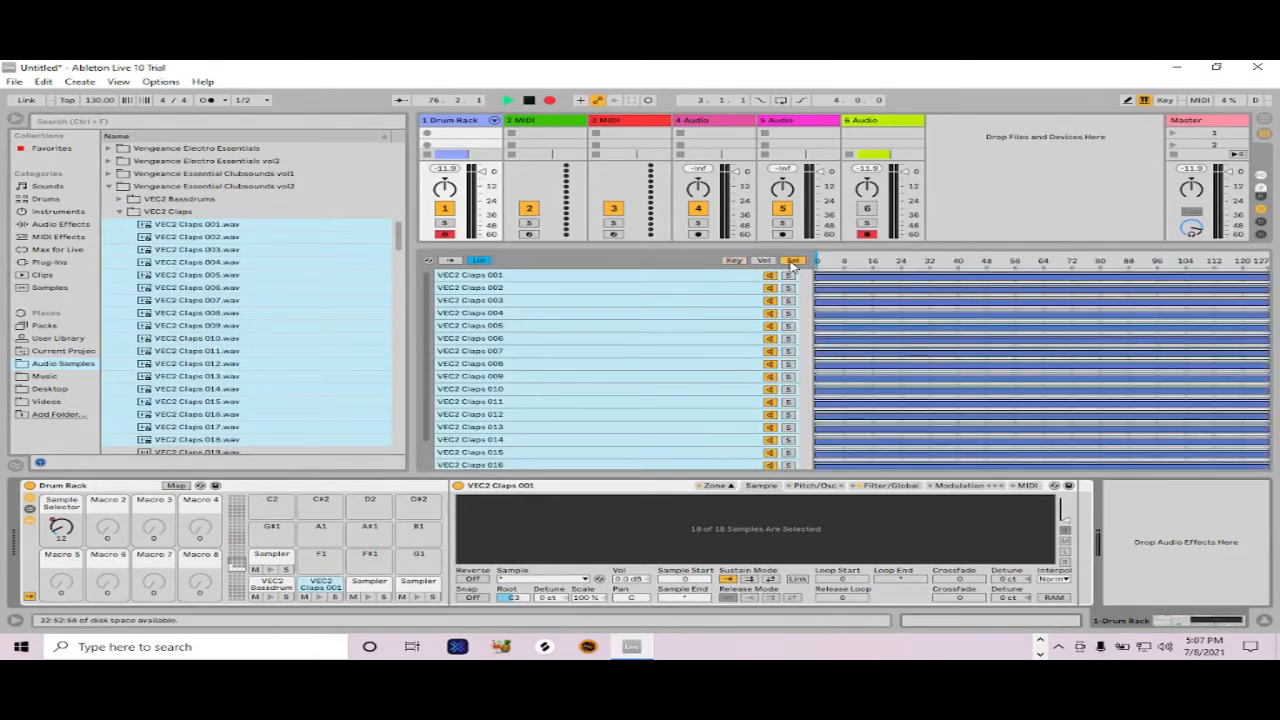
right_click(850, 282)
click(926, 287)
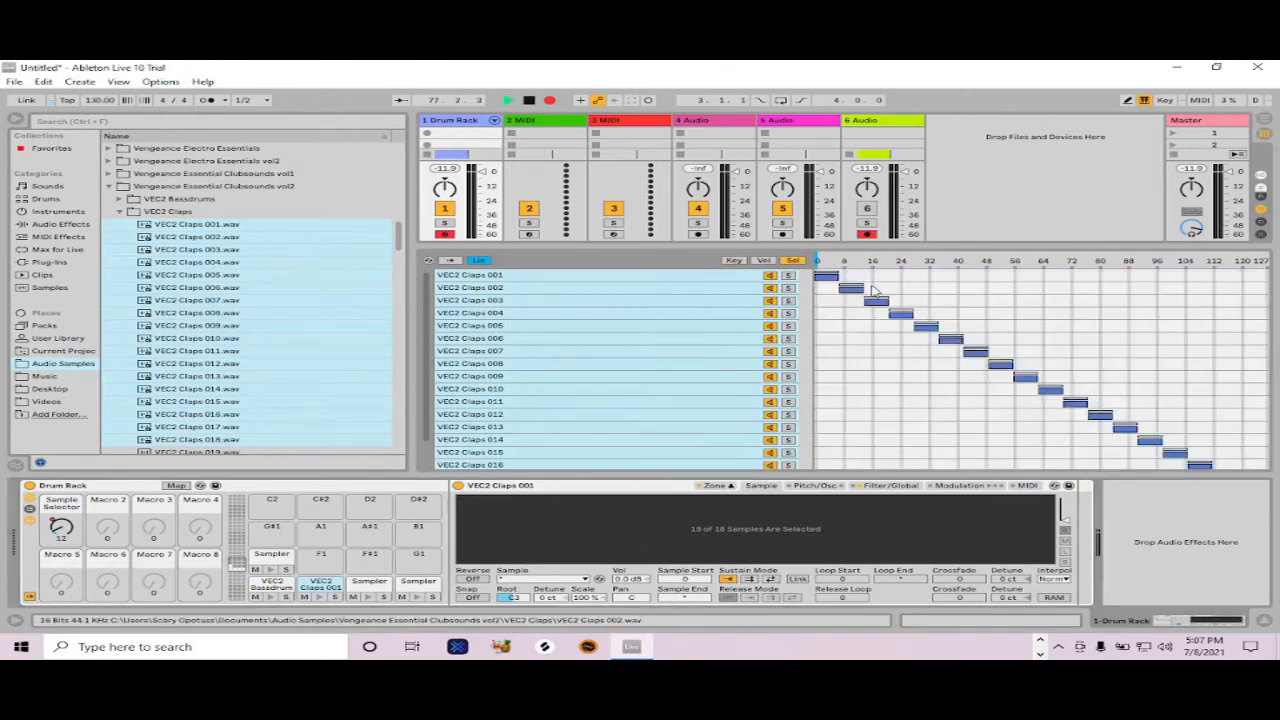
Step: Map the claps Sampler's sample selector to Macro 2
right_click(880, 264)
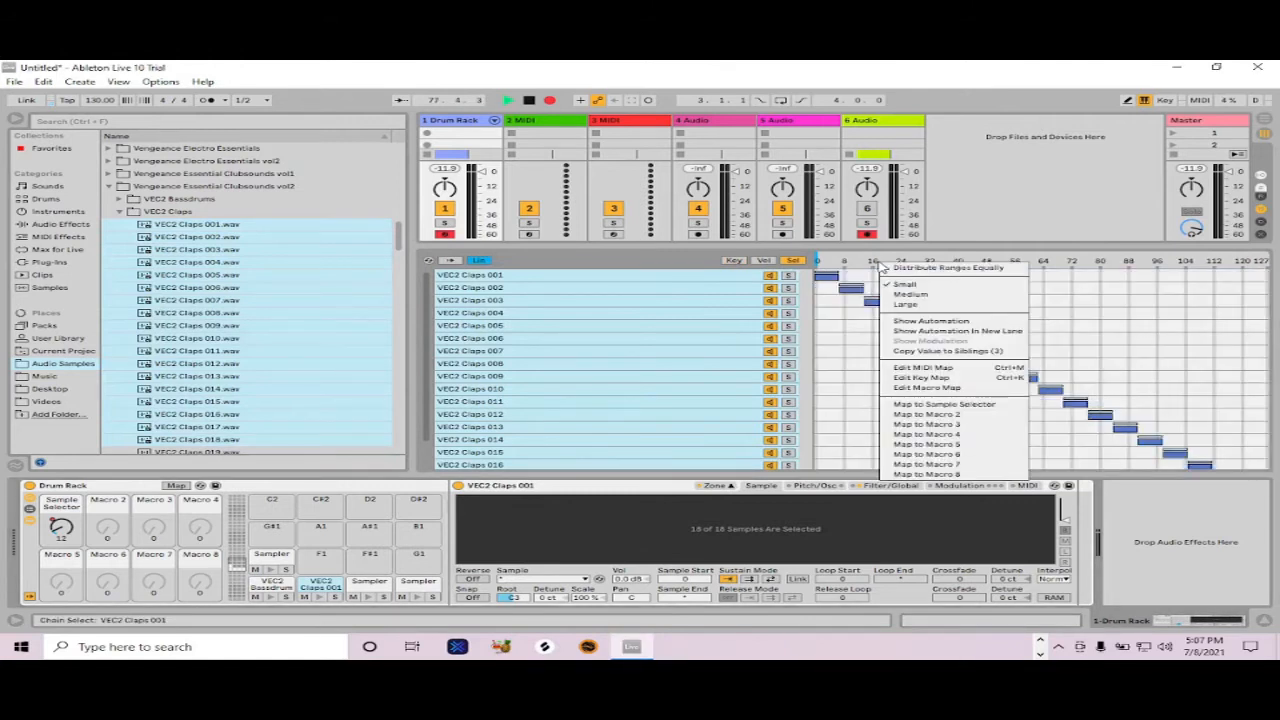
click(905, 414)
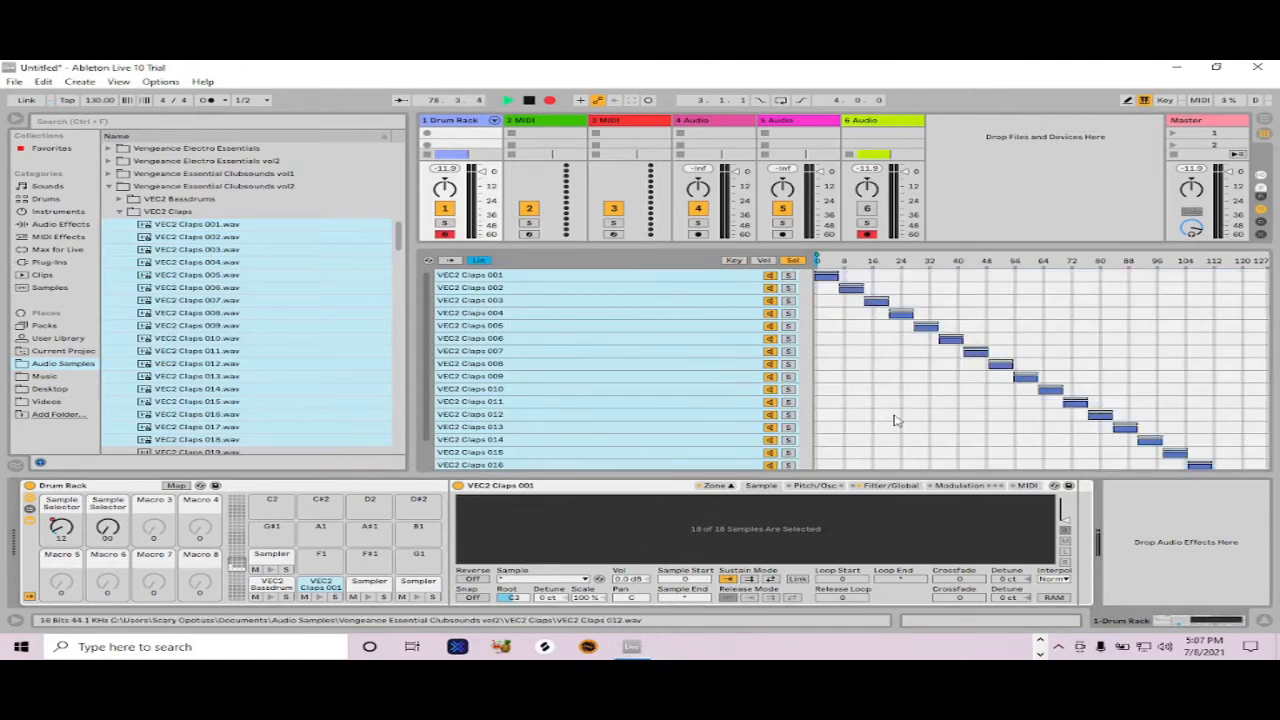
Step: Load VEC2 Snares 001 to 014 from the VEC2 Snares folder into the D1 pad's Sampler
click(368, 585)
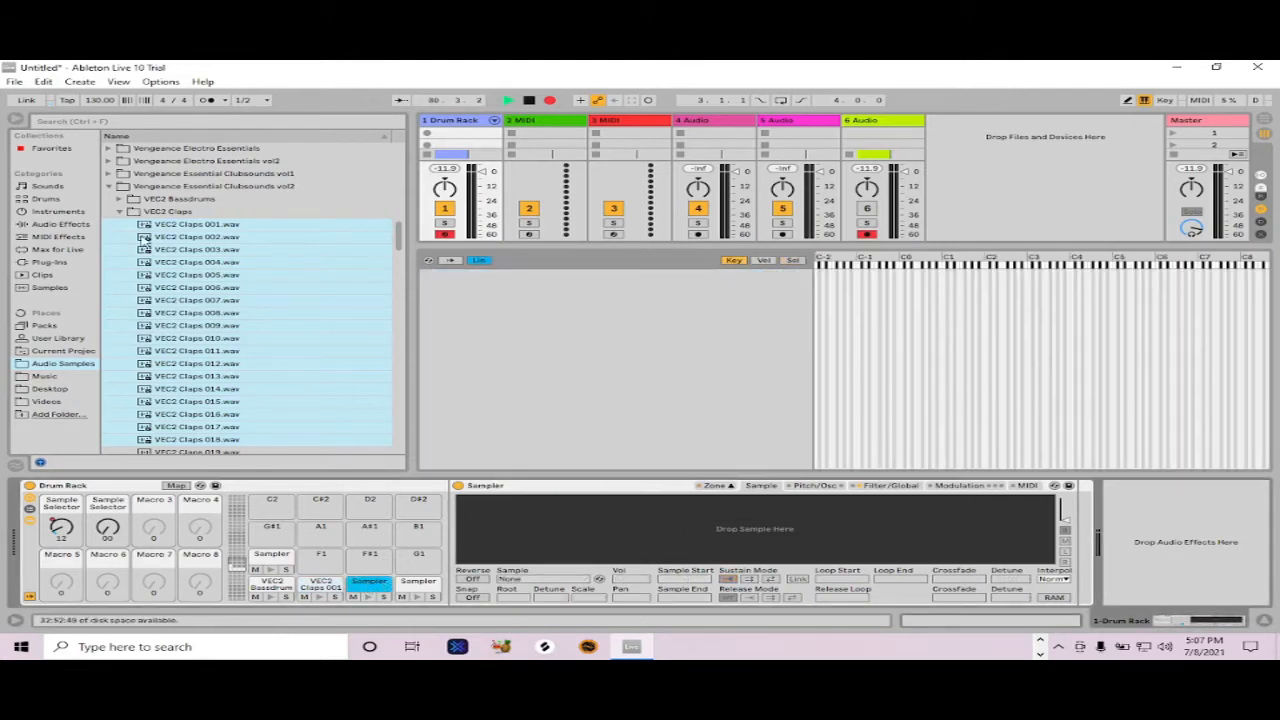
click(119, 213)
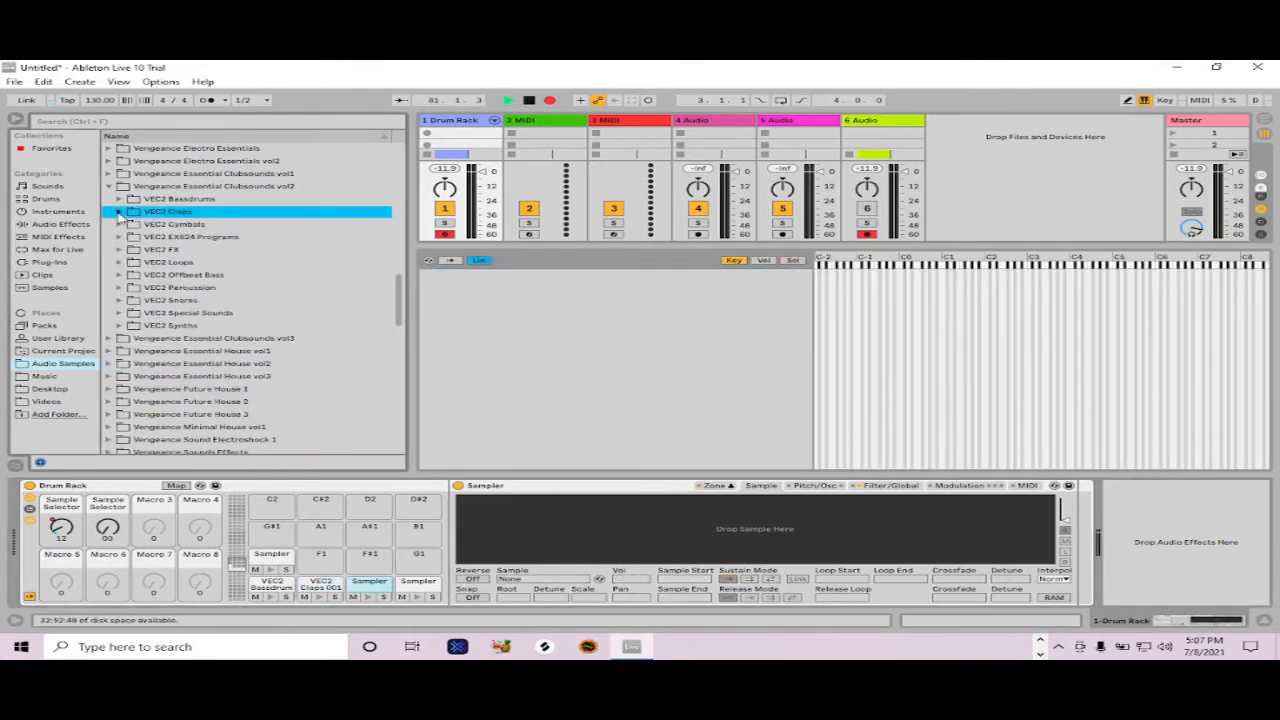
click(119, 300)
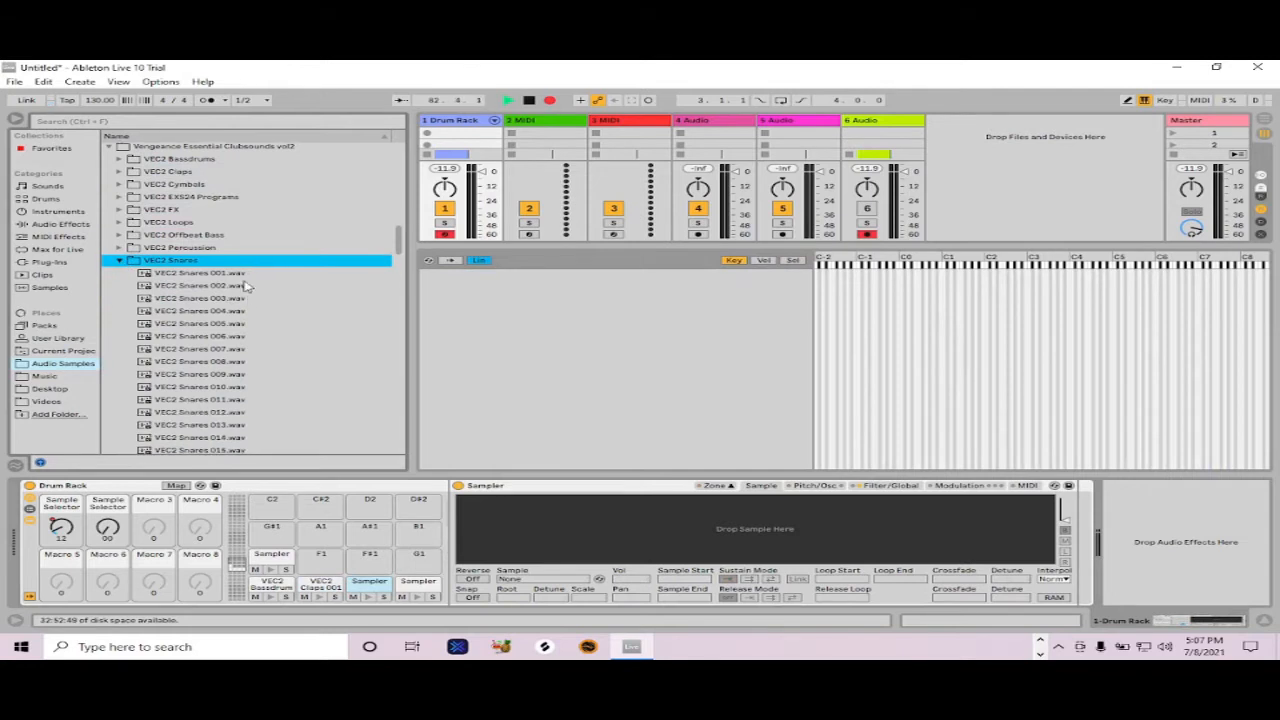
key(Down)
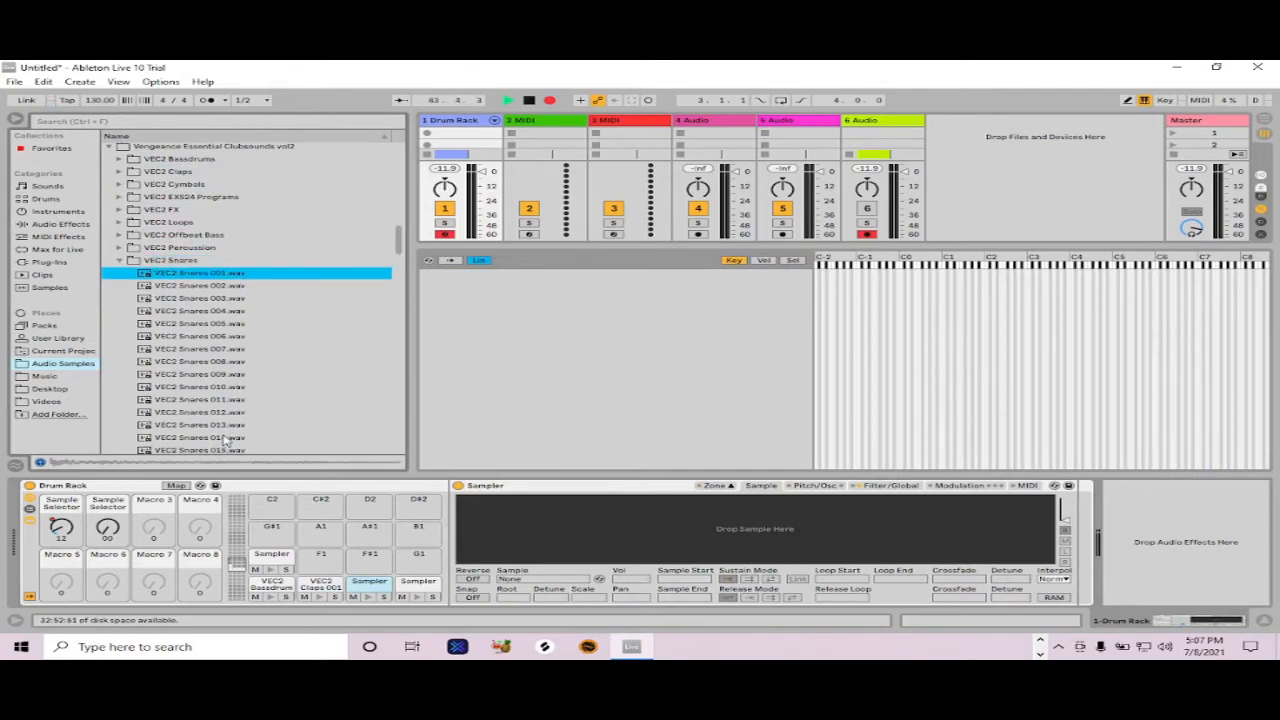
shift+click(226, 438)
drag(212, 440, 508, 528)
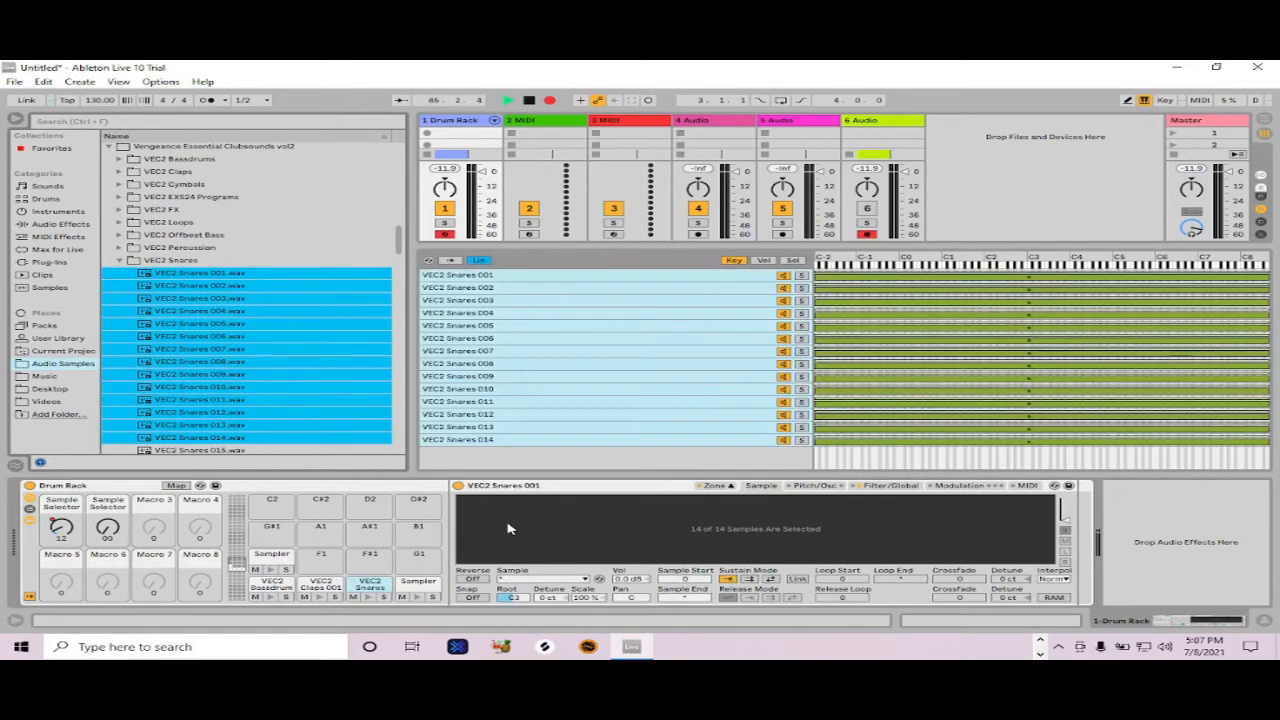
Step: Distribute the sample select ranges of all snare samples equally and map the snares Sampler's sample selector to Macro 3
click(793, 260)
right_click(862, 278)
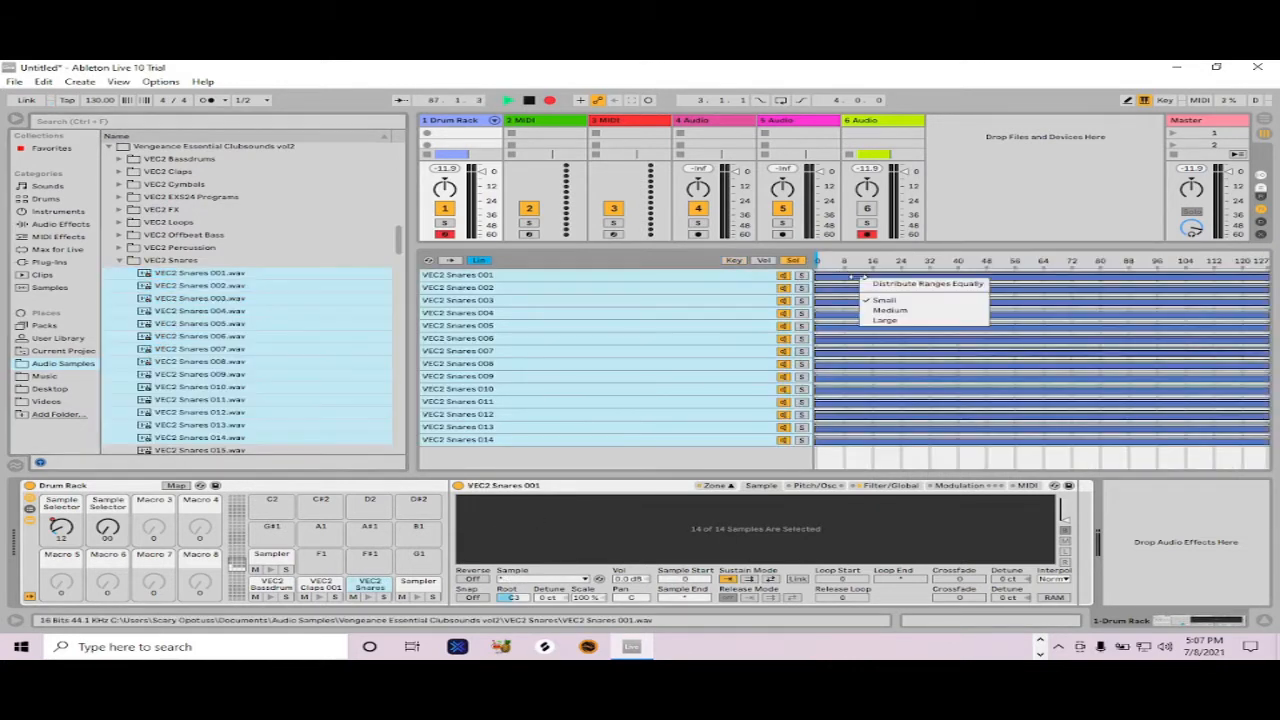
click(879, 285)
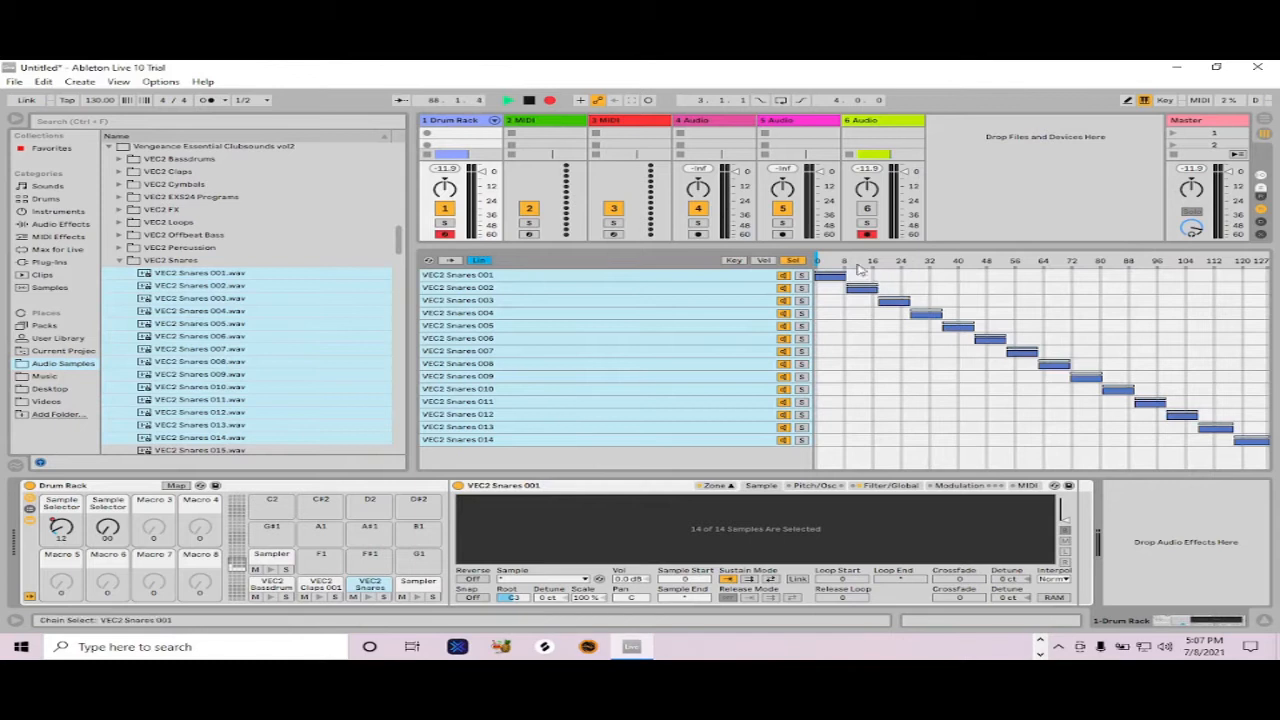
right_click(827, 261)
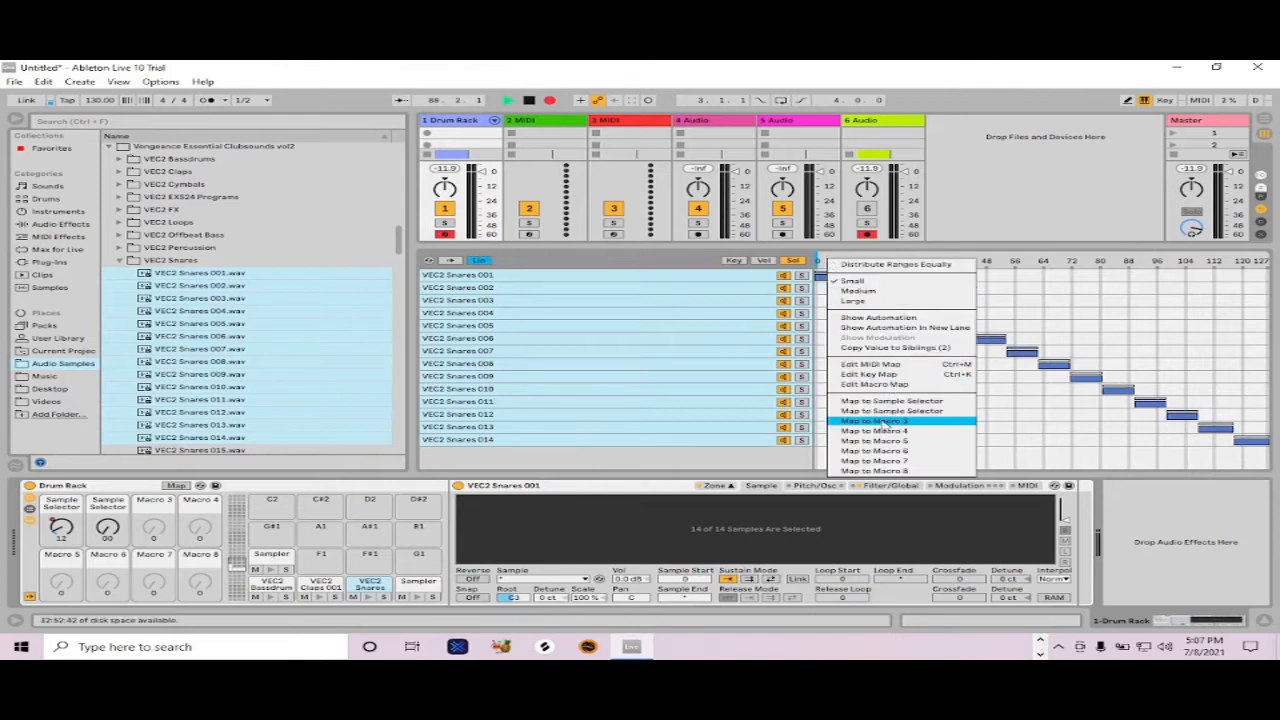
click(882, 423)
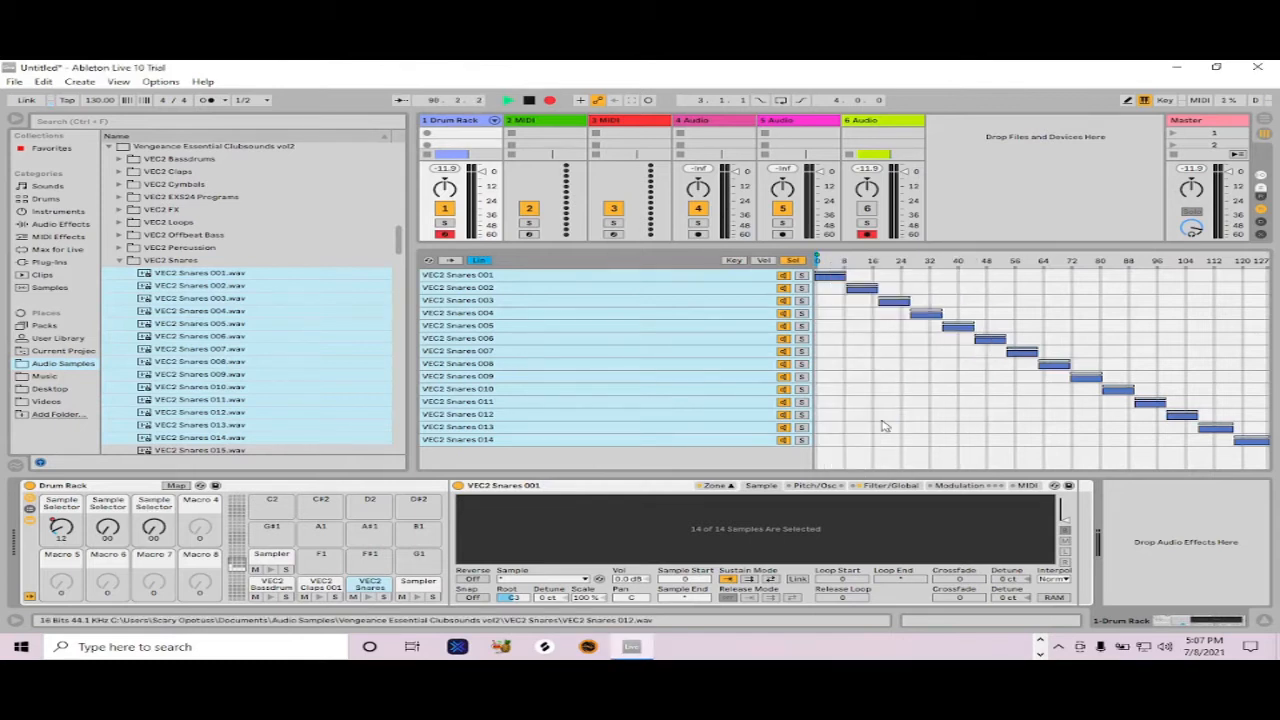
Step: Play the snare, clap and kick pads to audition their sounds
key(s)
key(s)
key(s)
key(w)
key(a)
key(w)
key(s)
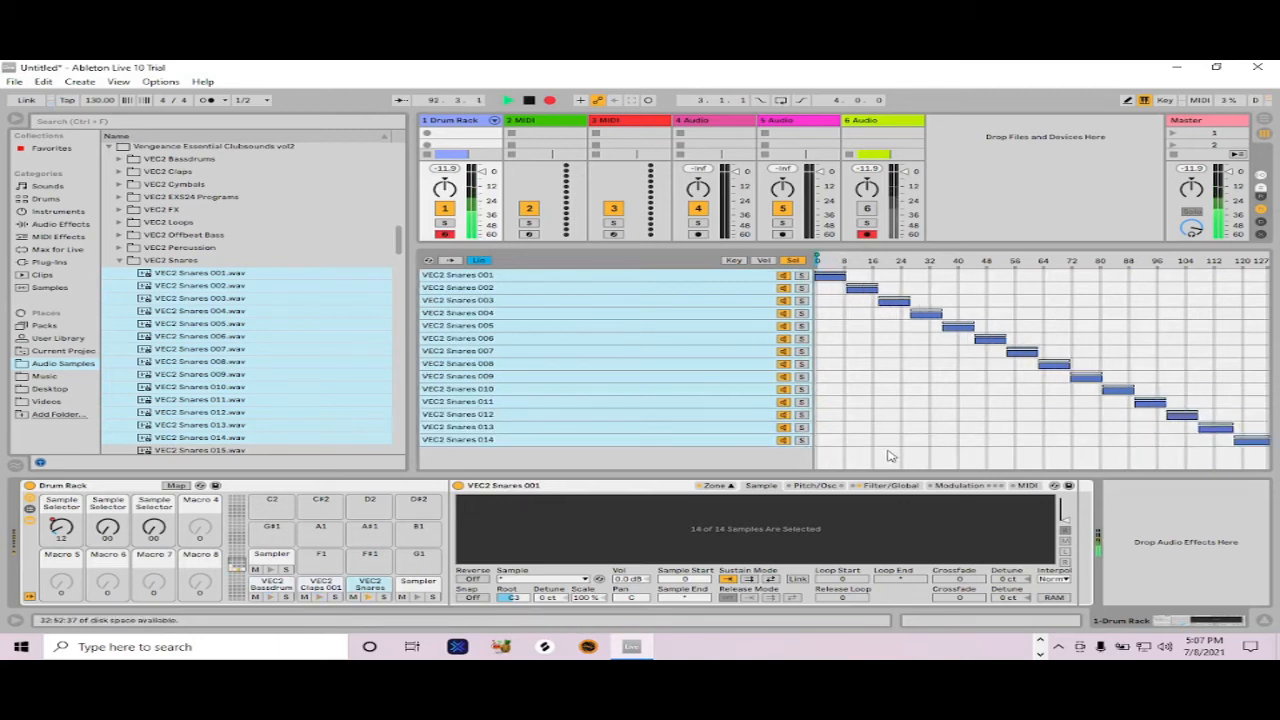
Step: Load VEC2 Cymbals HH Closed 01 to 18 from the VEC2 HH Closed folder into the D#1 pad's Sampler
click(119, 261)
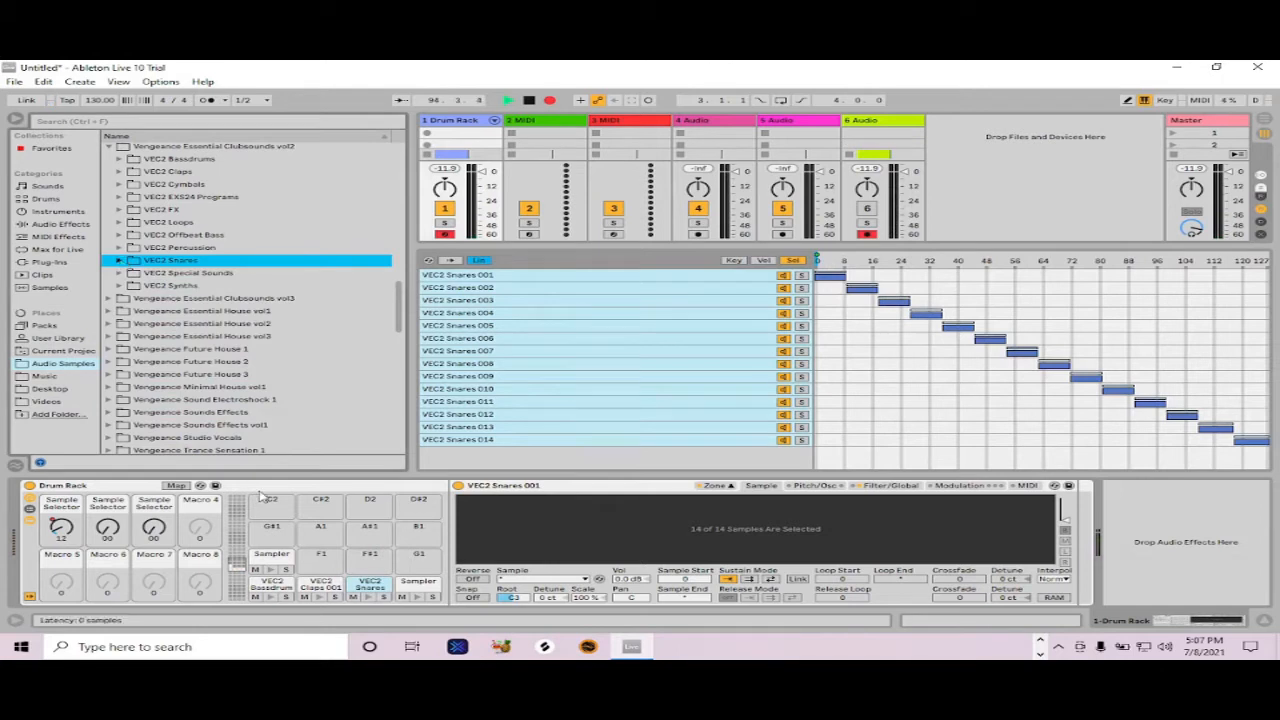
click(417, 584)
click(148, 257)
scroll(149, 248, up, 1)
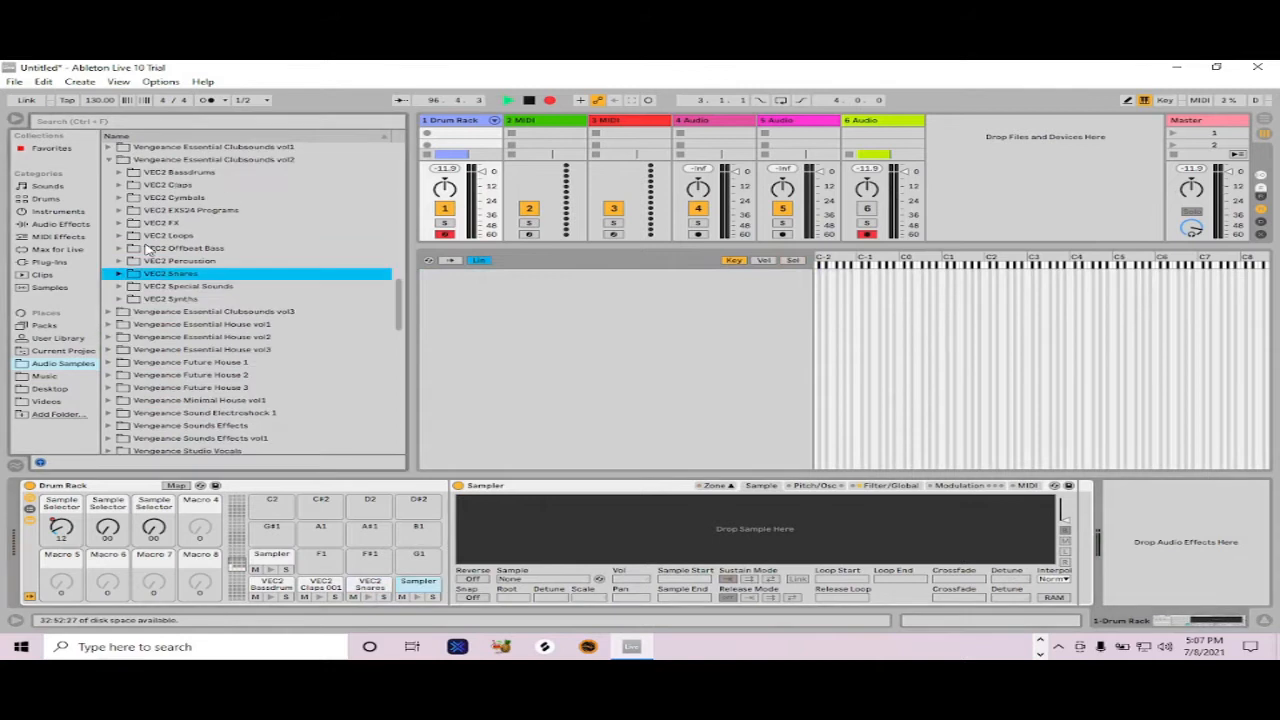
click(119, 197)
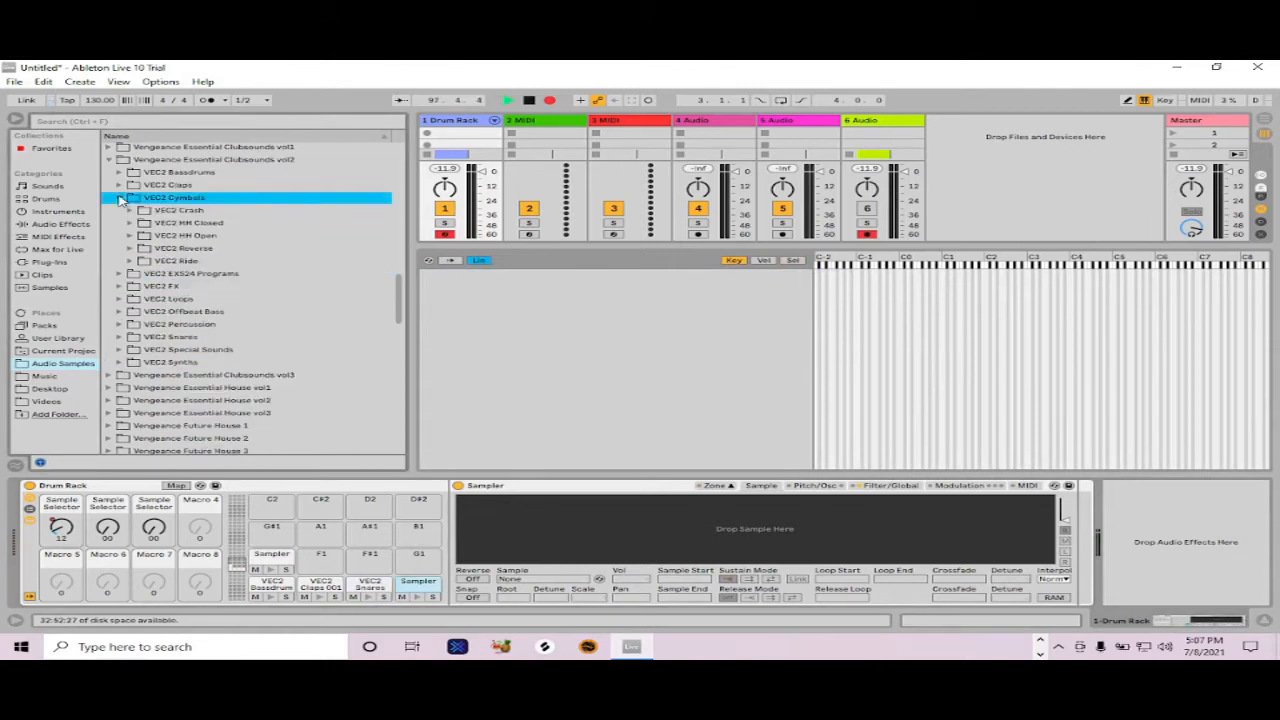
click(131, 223)
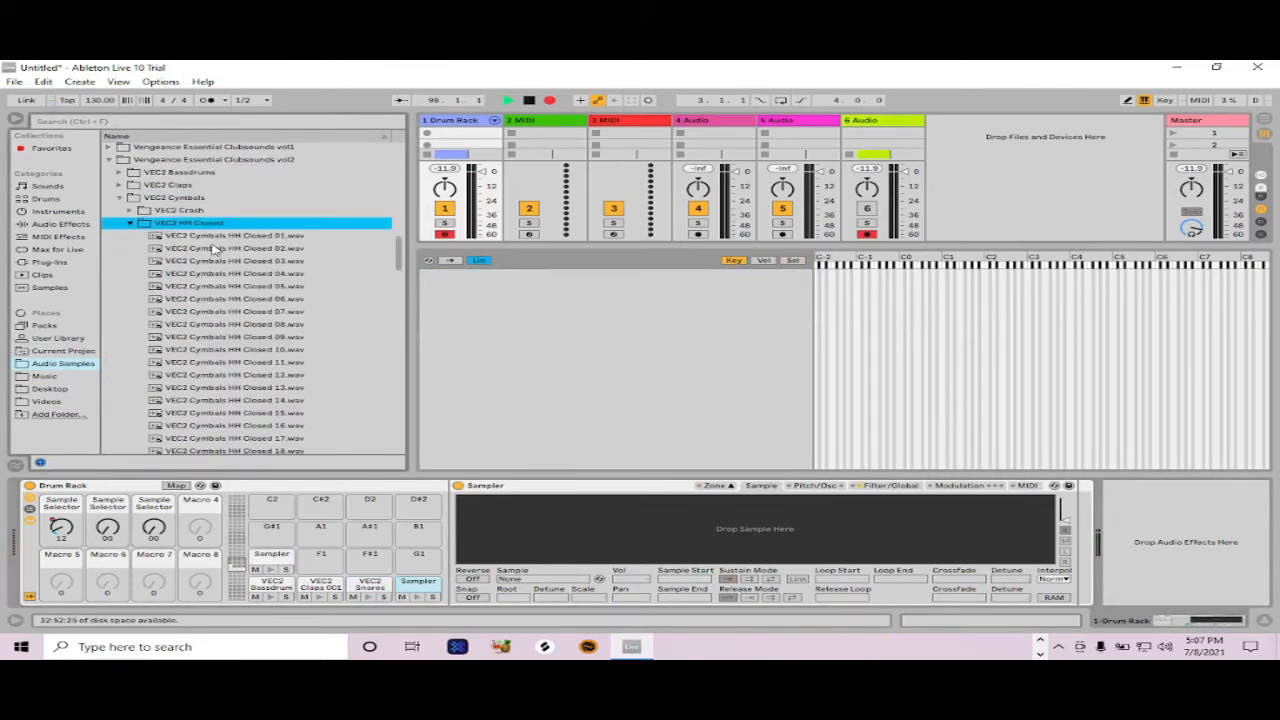
click(213, 237)
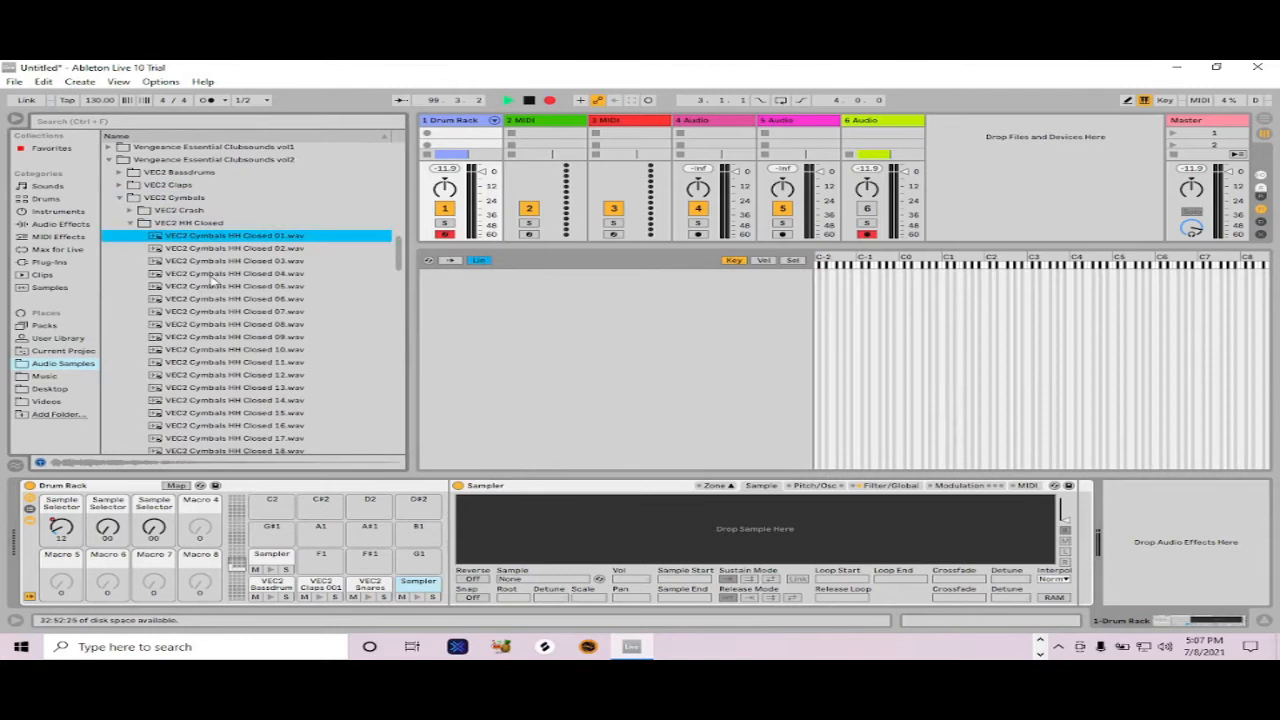
shift+click(230, 452)
drag(220, 451, 508, 529)
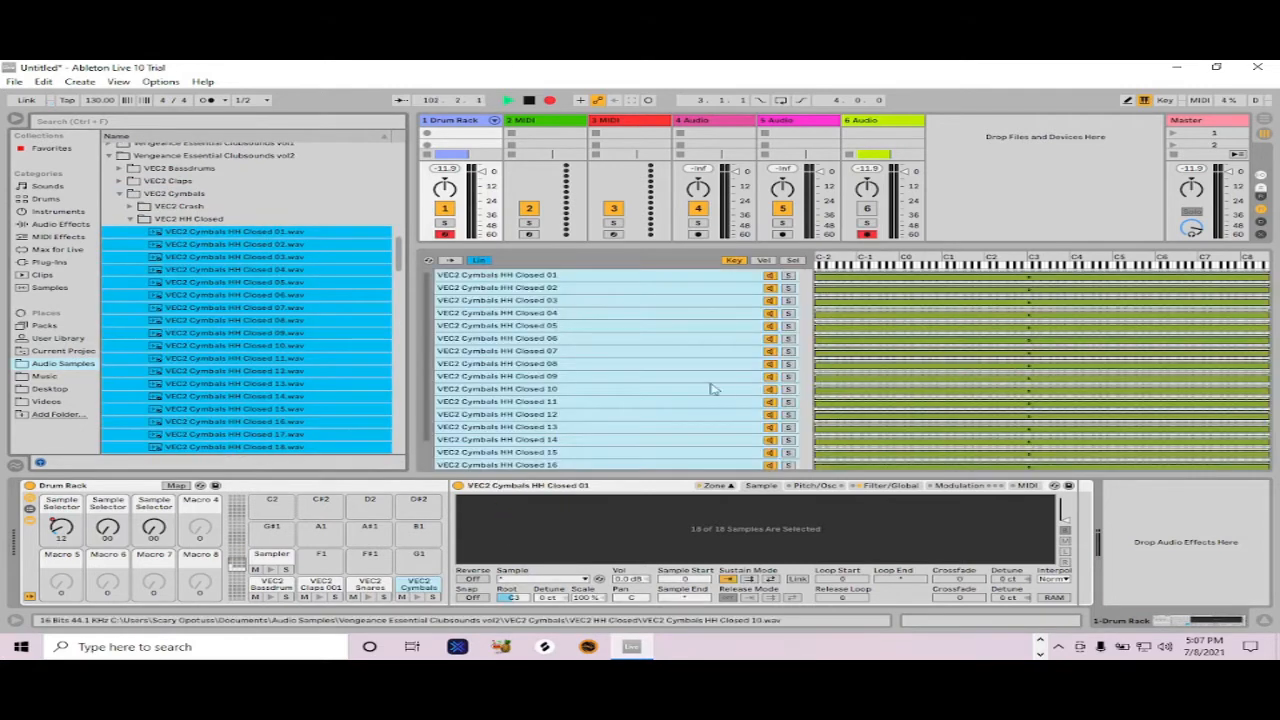
Step: Distribute the sample select ranges of all closed hi-hat samples equally and map that Sampler's sample selector to Macro 4
click(792, 261)
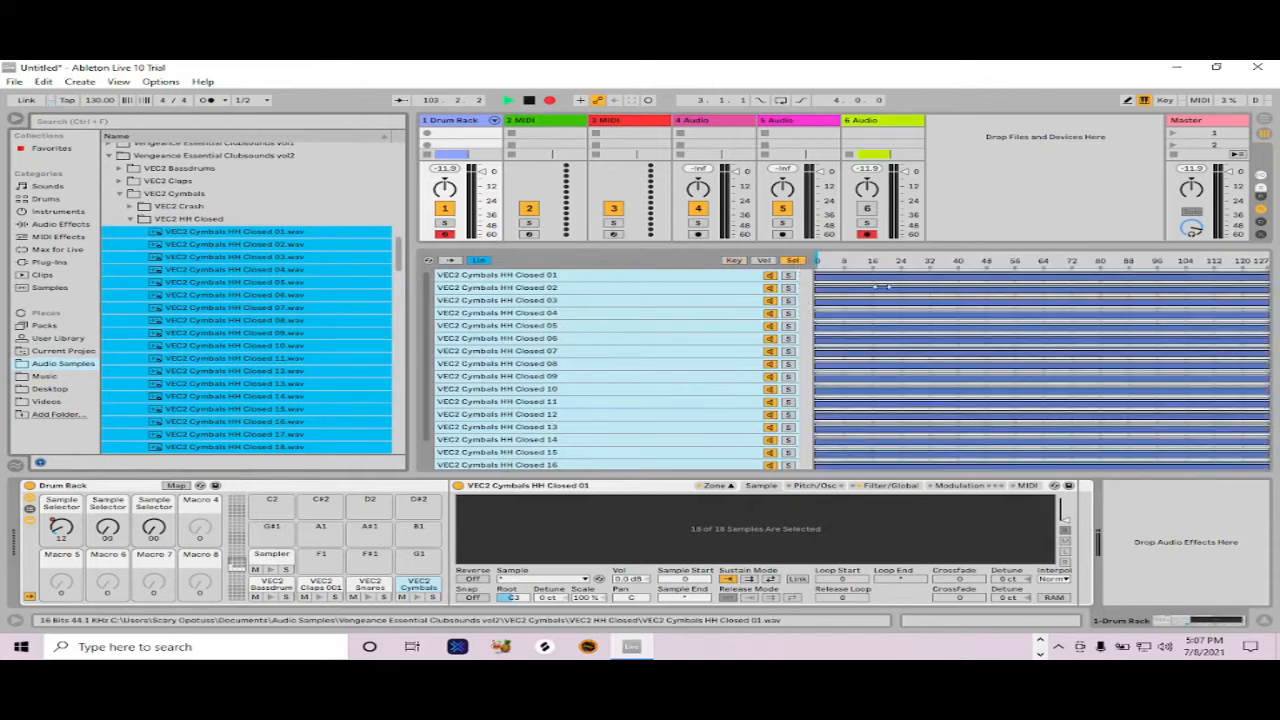
right_click(893, 288)
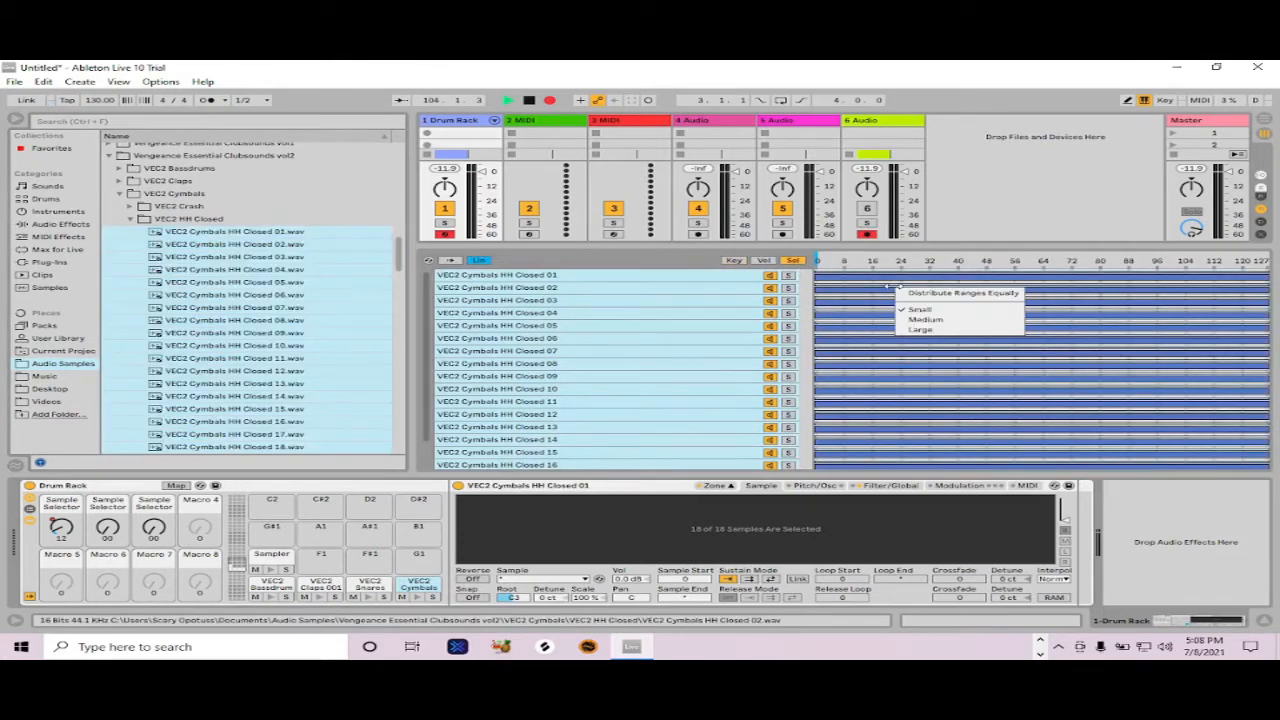
click(940, 294)
right_click(918, 265)
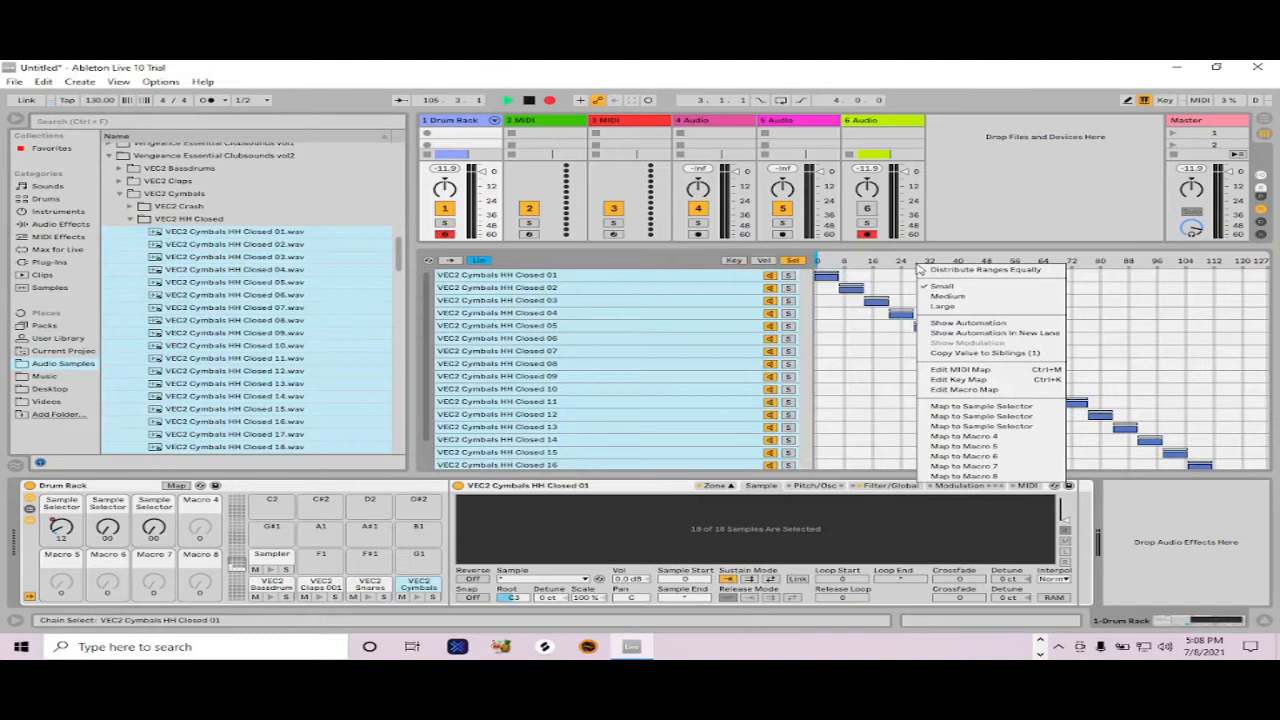
click(952, 440)
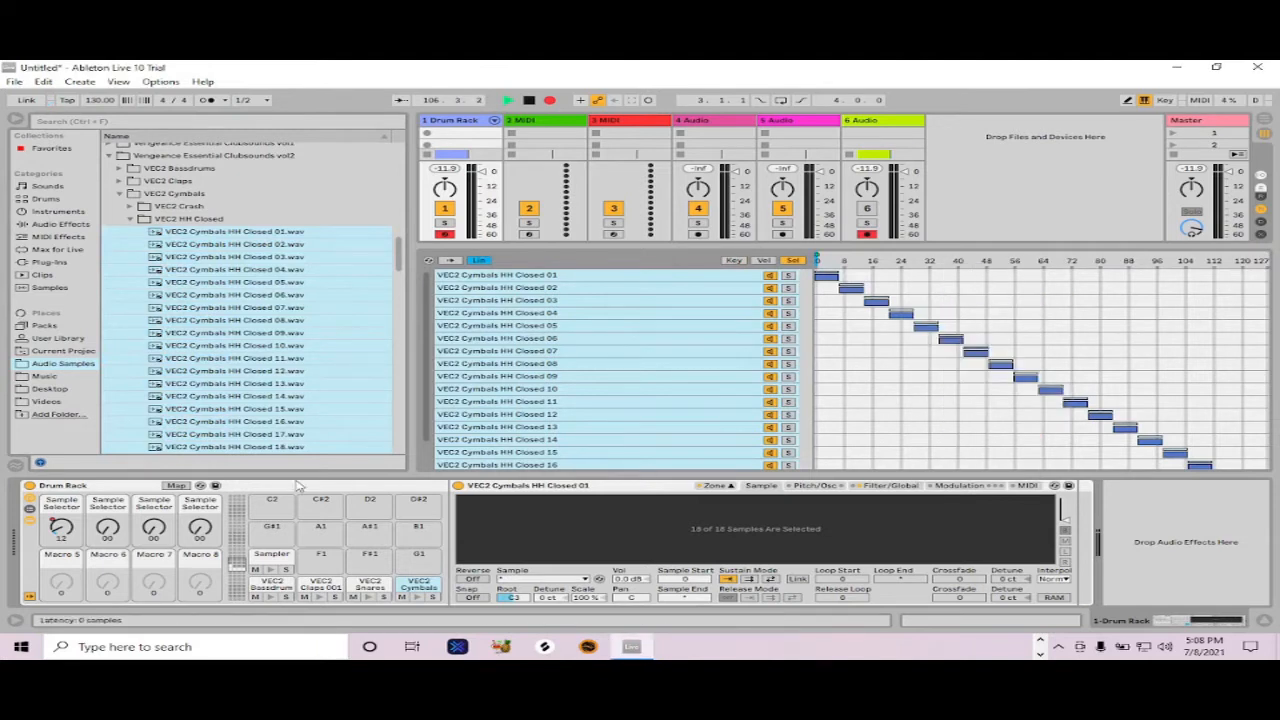
Step: Load VEC2 Cymbals HH Open 001 to 016 from the VEC2 HH Open folder into the E1 pad's Sampler
click(129, 219)
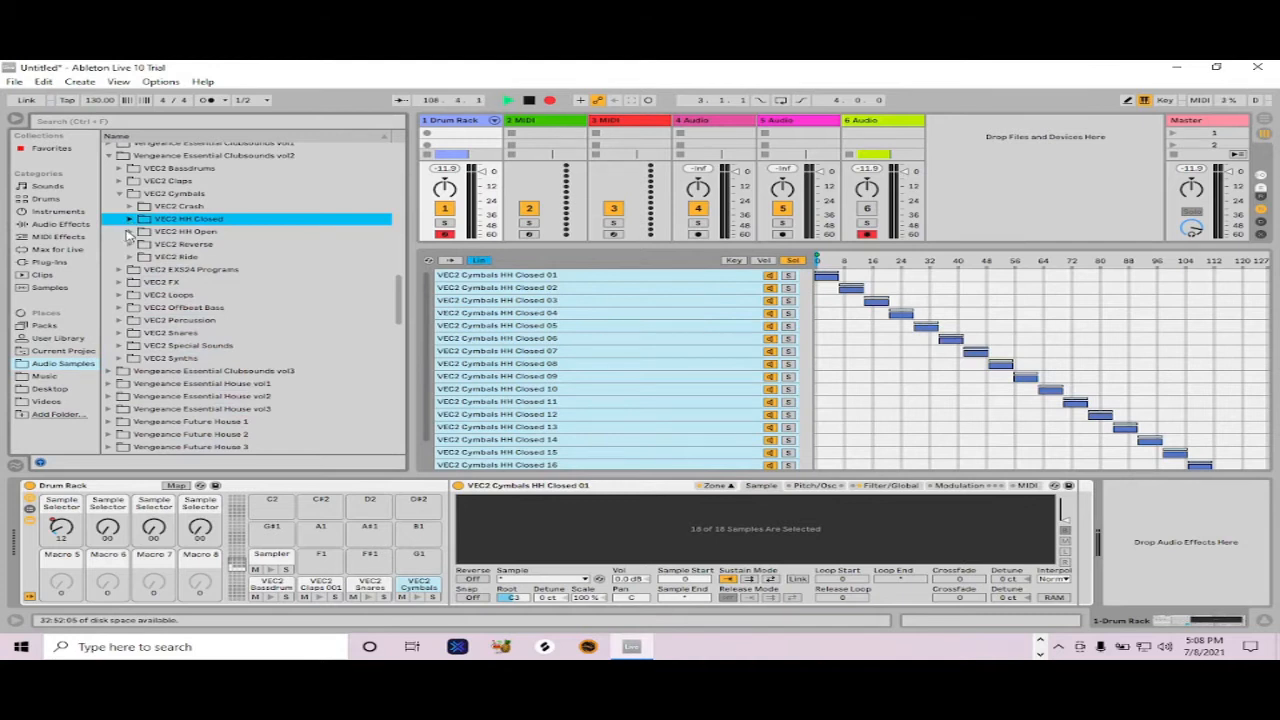
click(129, 231)
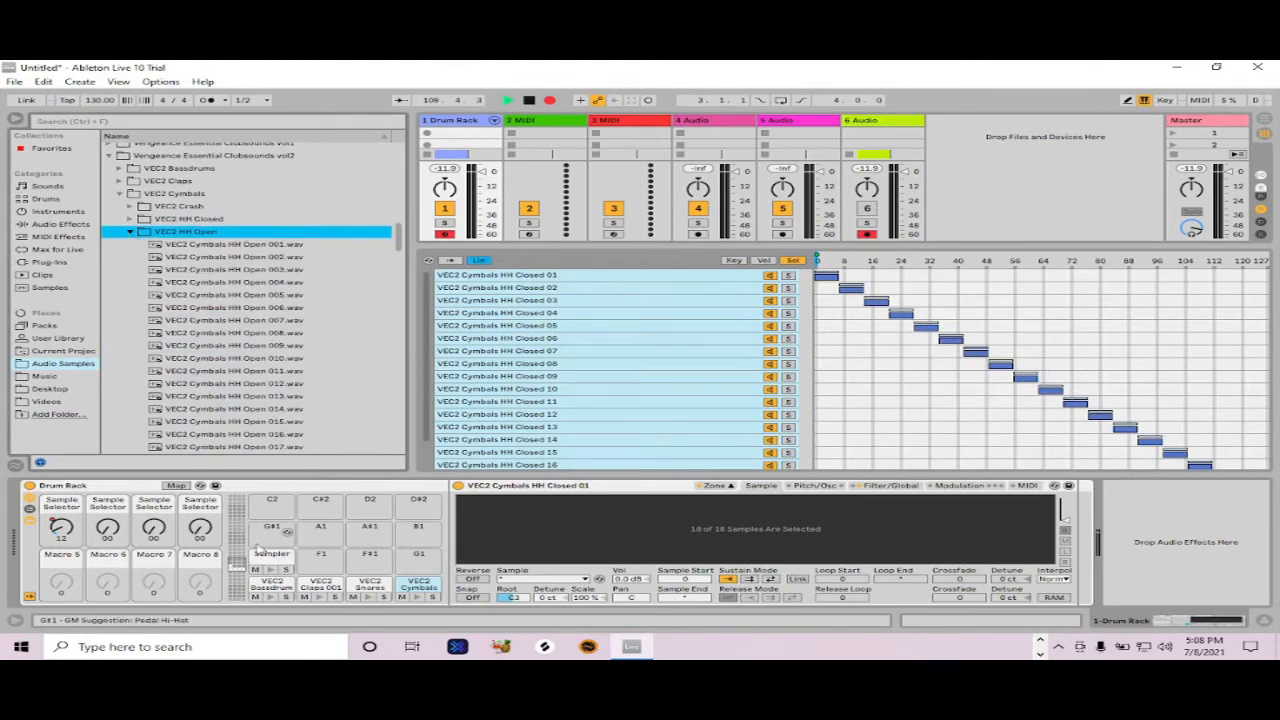
click(271, 556)
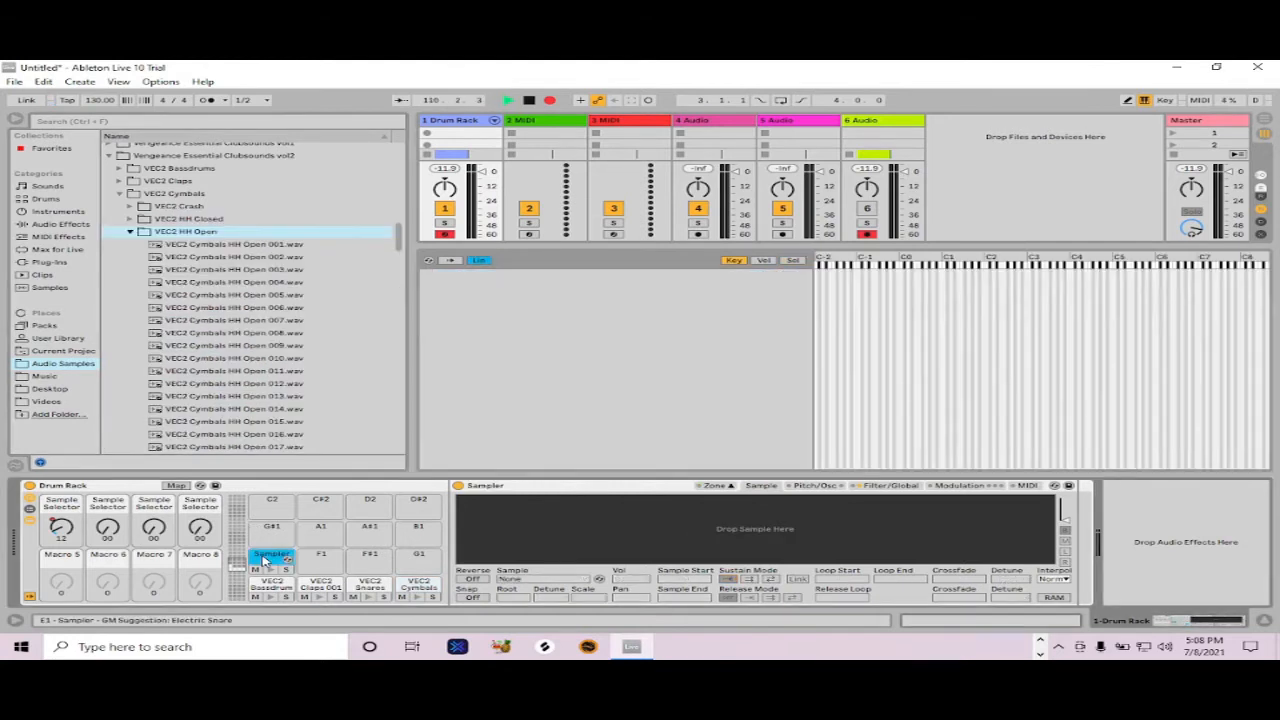
click(210, 246)
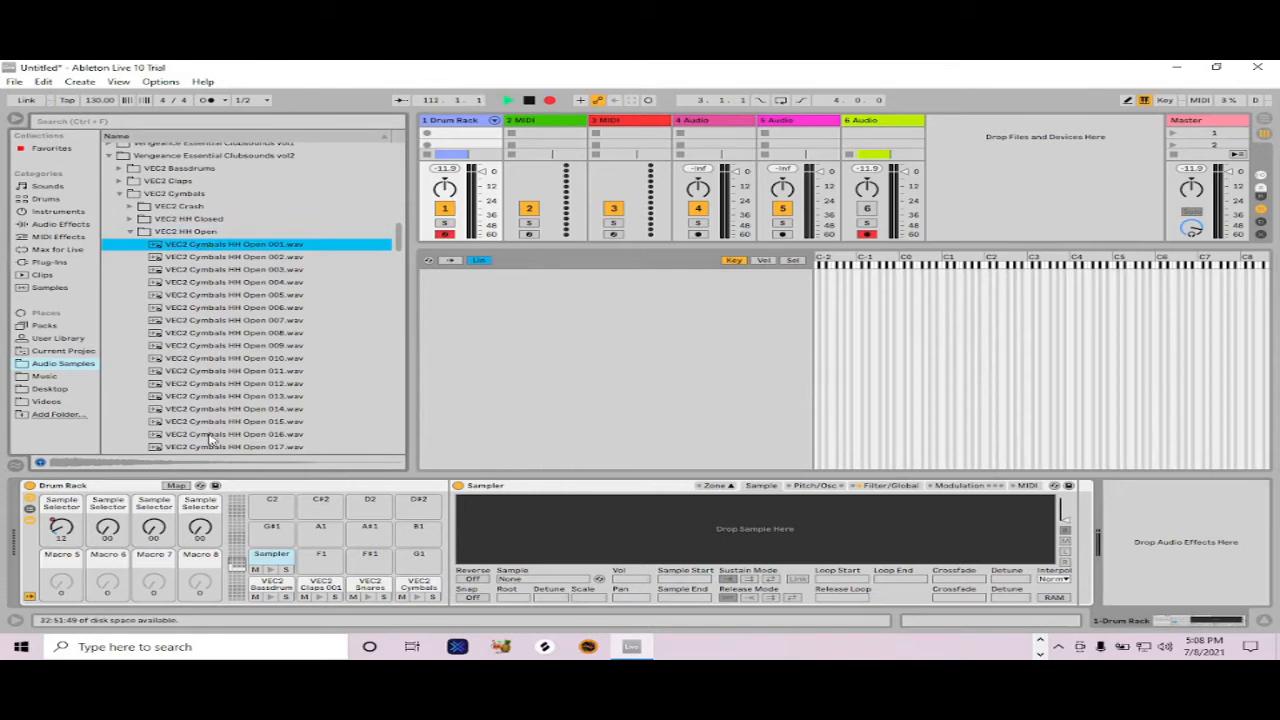
shift+click(210, 436)
drag(200, 440, 498, 524)
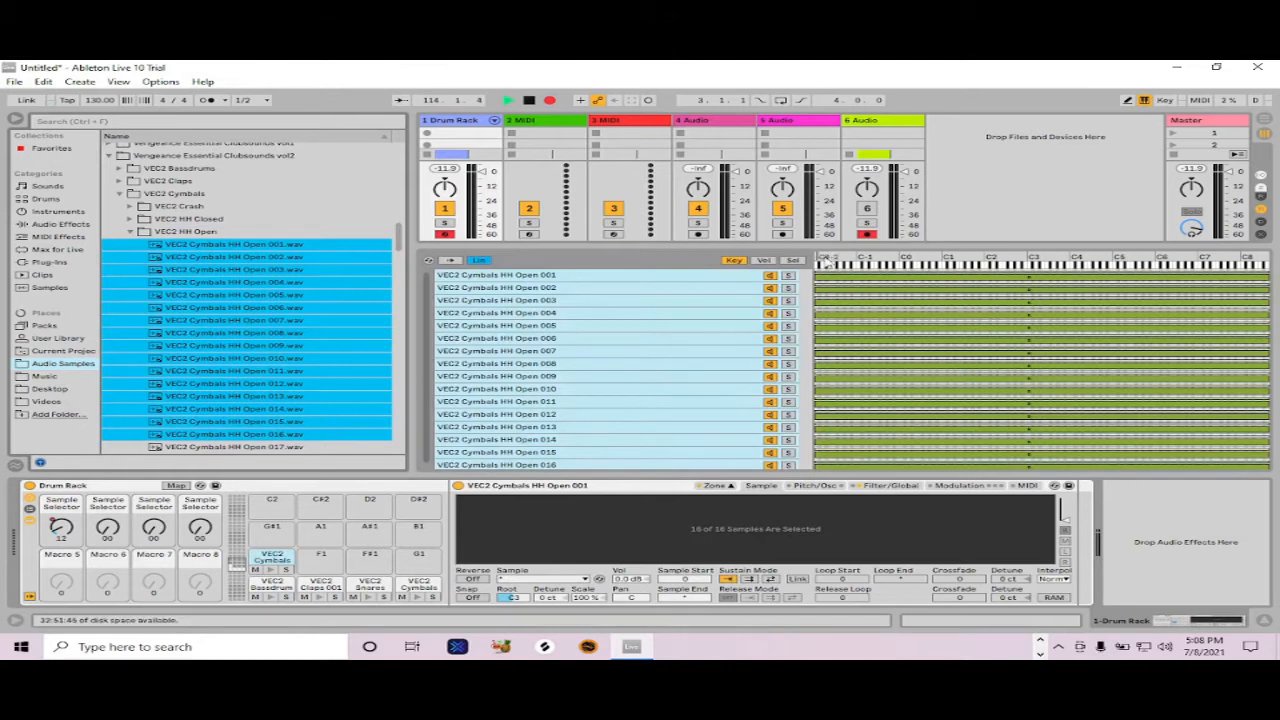
Step: Distribute the sample select ranges of all open hi-hat samples equally and map that Sampler's sample selector to Macro 5
click(792, 261)
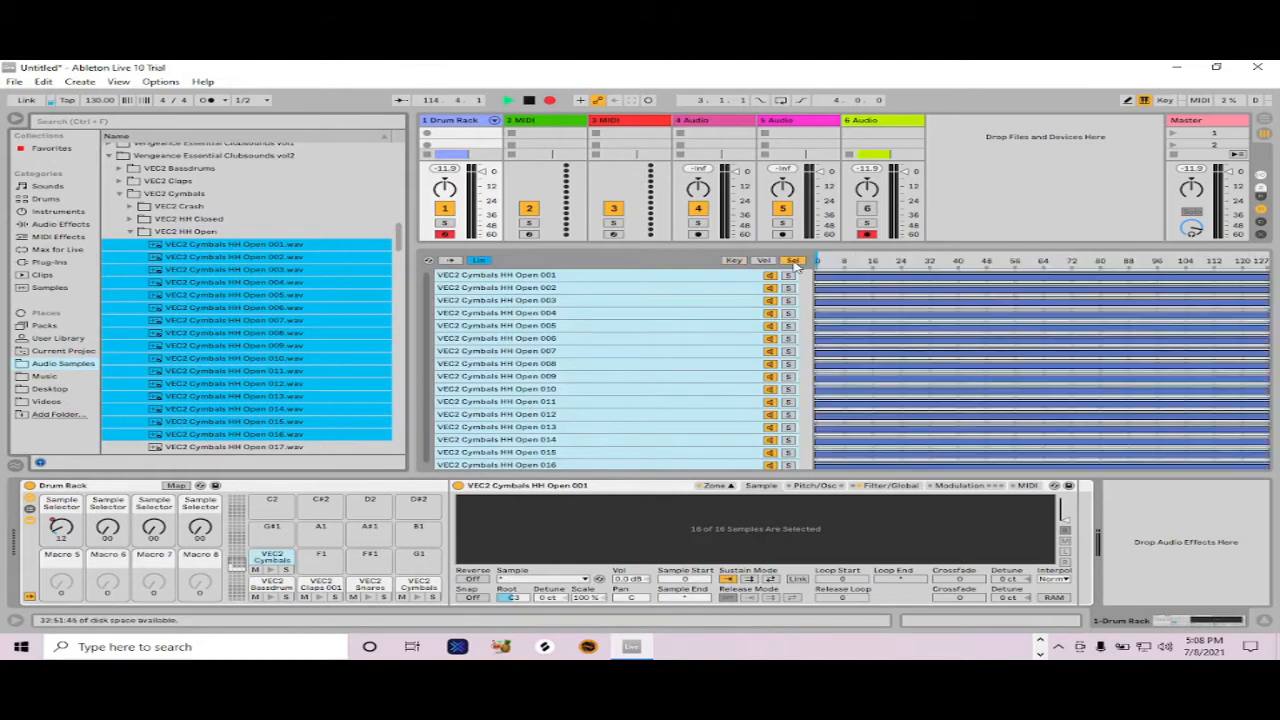
right_click(862, 284)
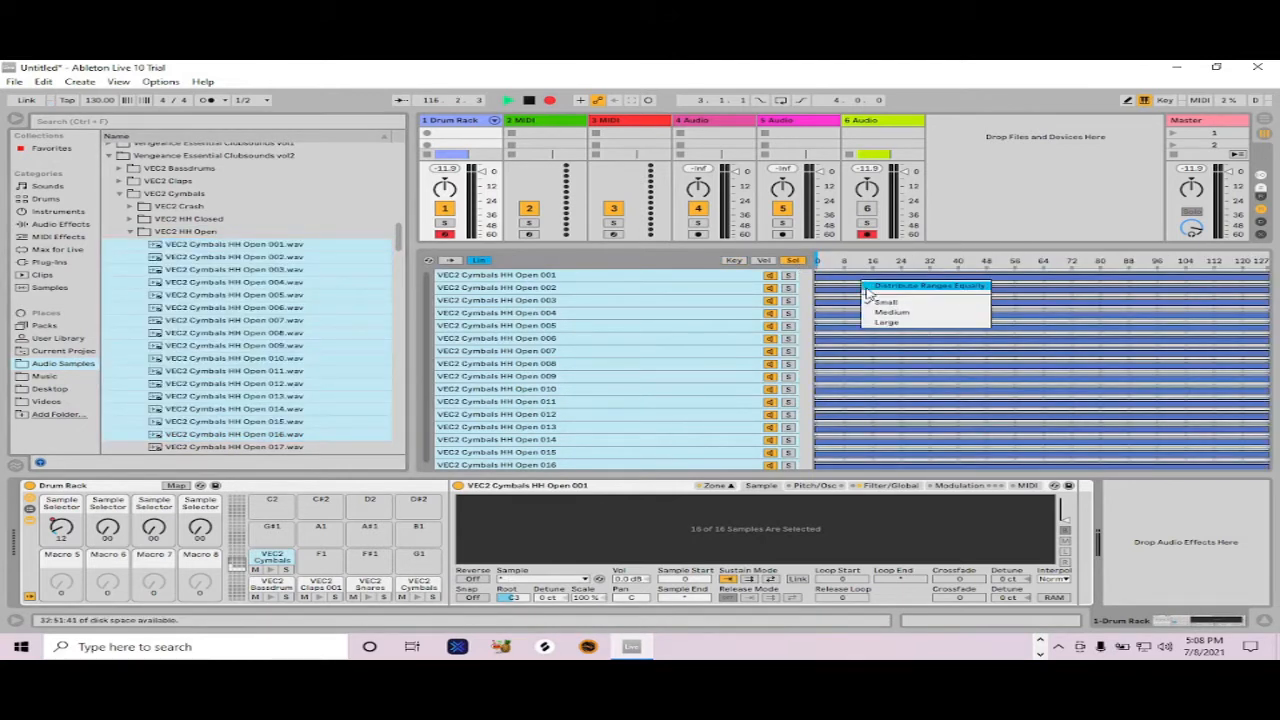
click(900, 286)
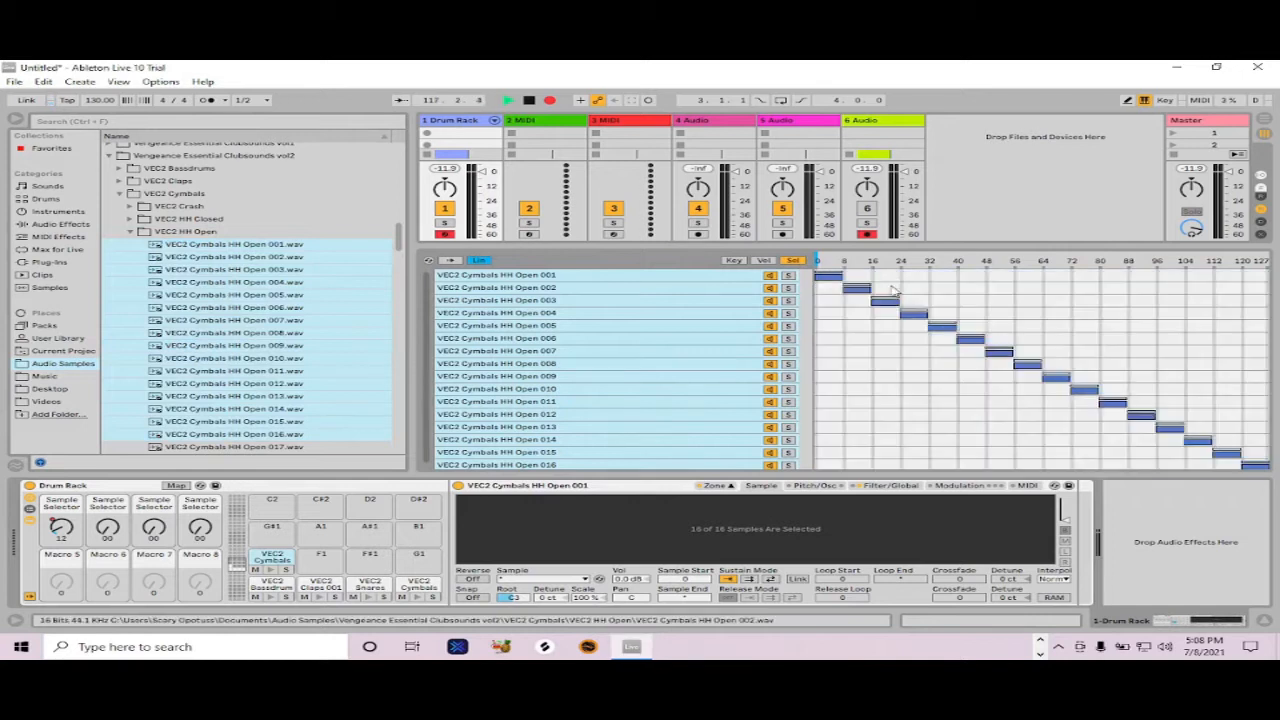
right_click(879, 266)
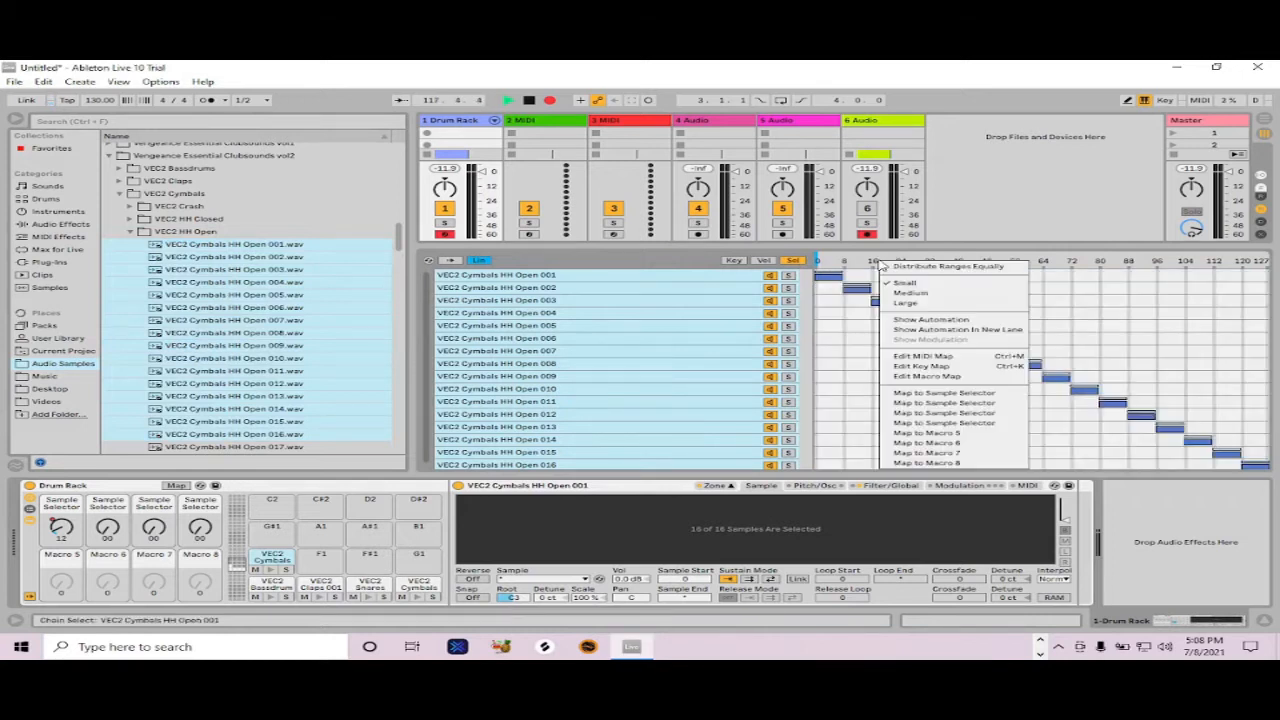
click(895, 436)
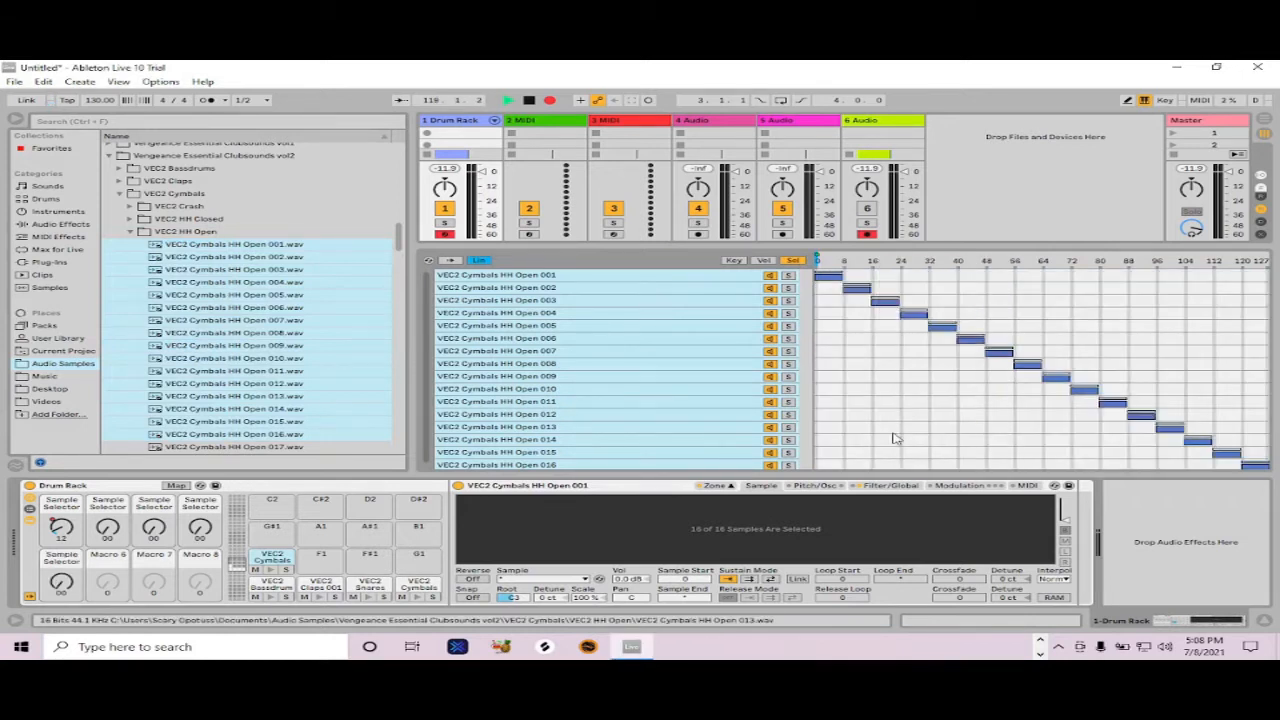
Step: Copy the open hi-hat Sampler's volume envelope release value to its sibling Samplers on the other pads
click(729, 486)
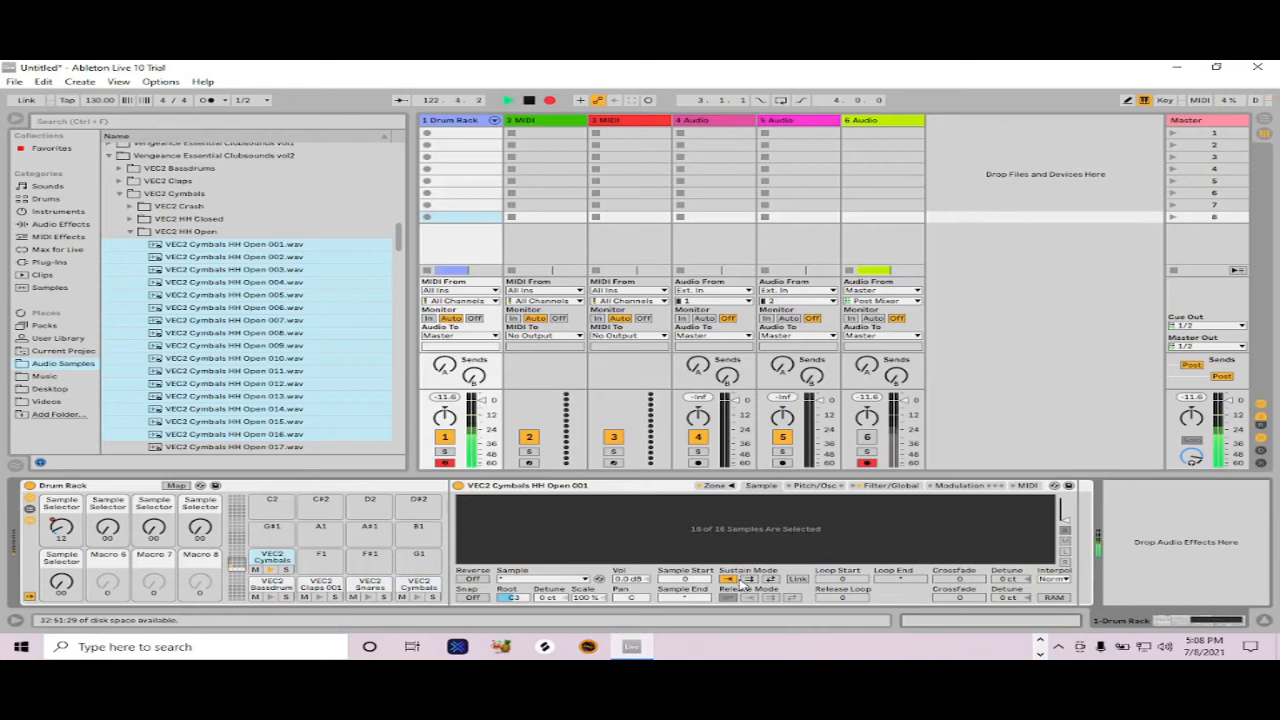
click(889, 490)
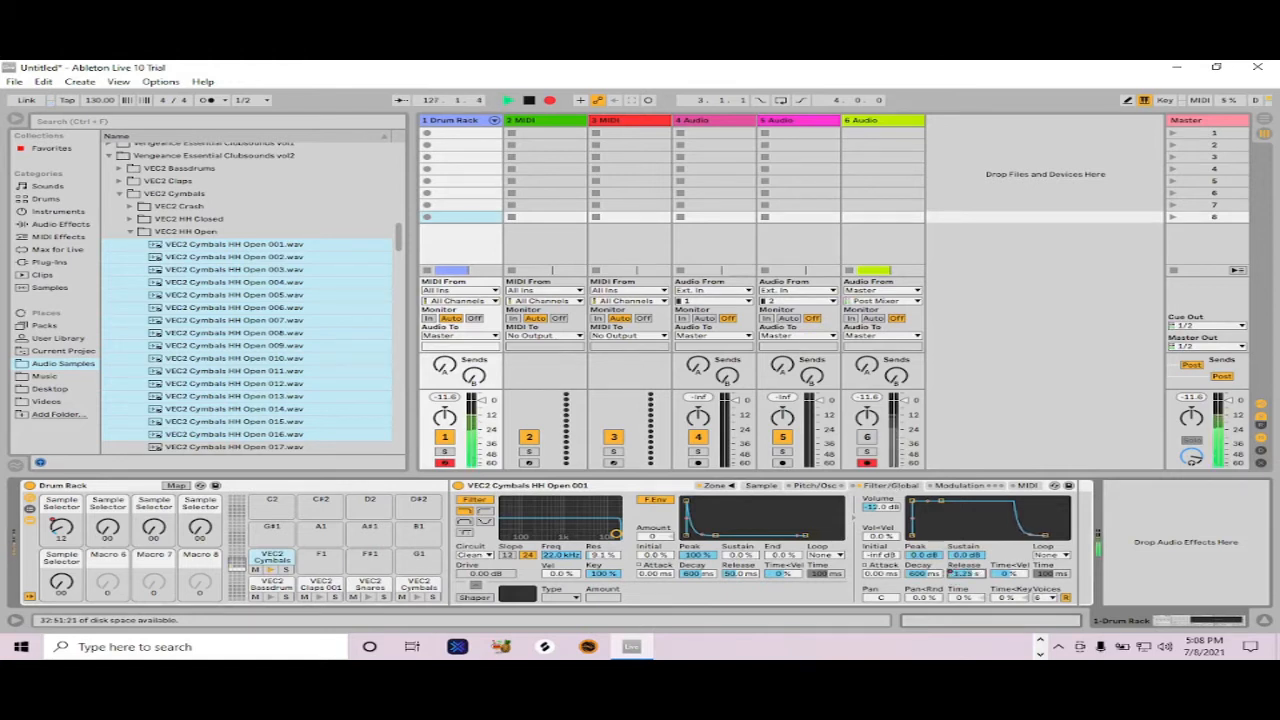
right_click(962, 577)
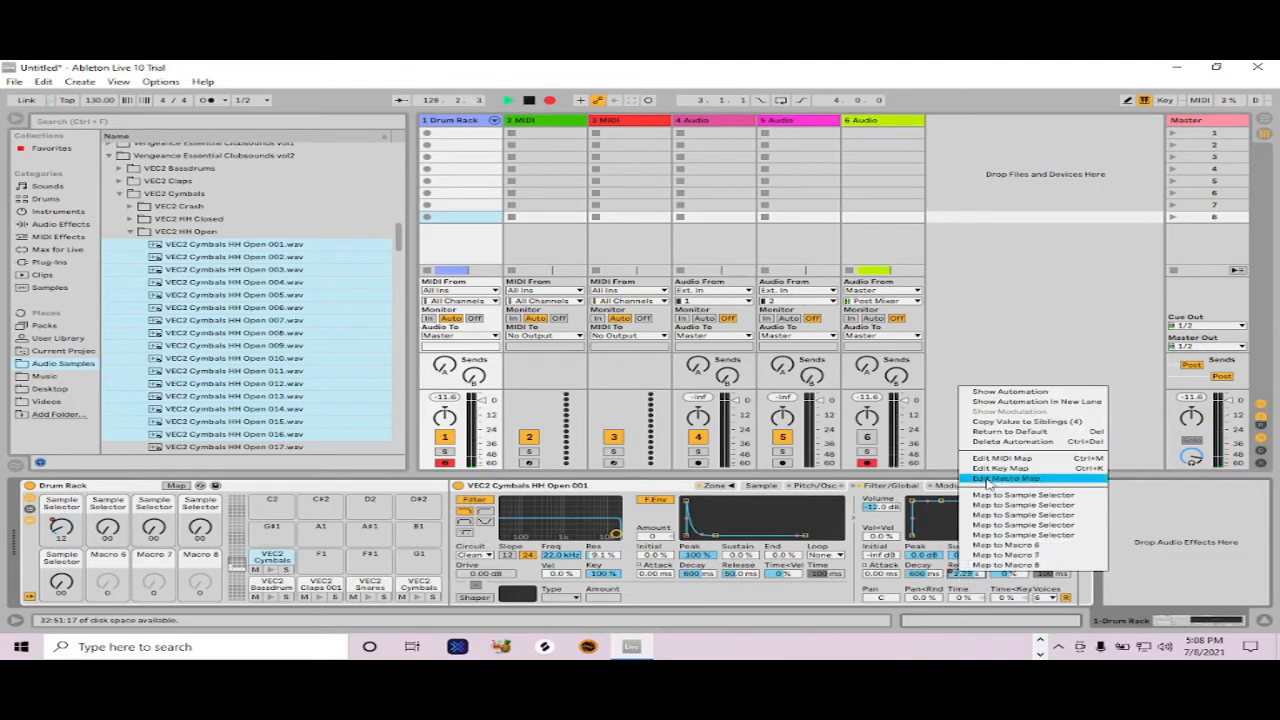
click(989, 428)
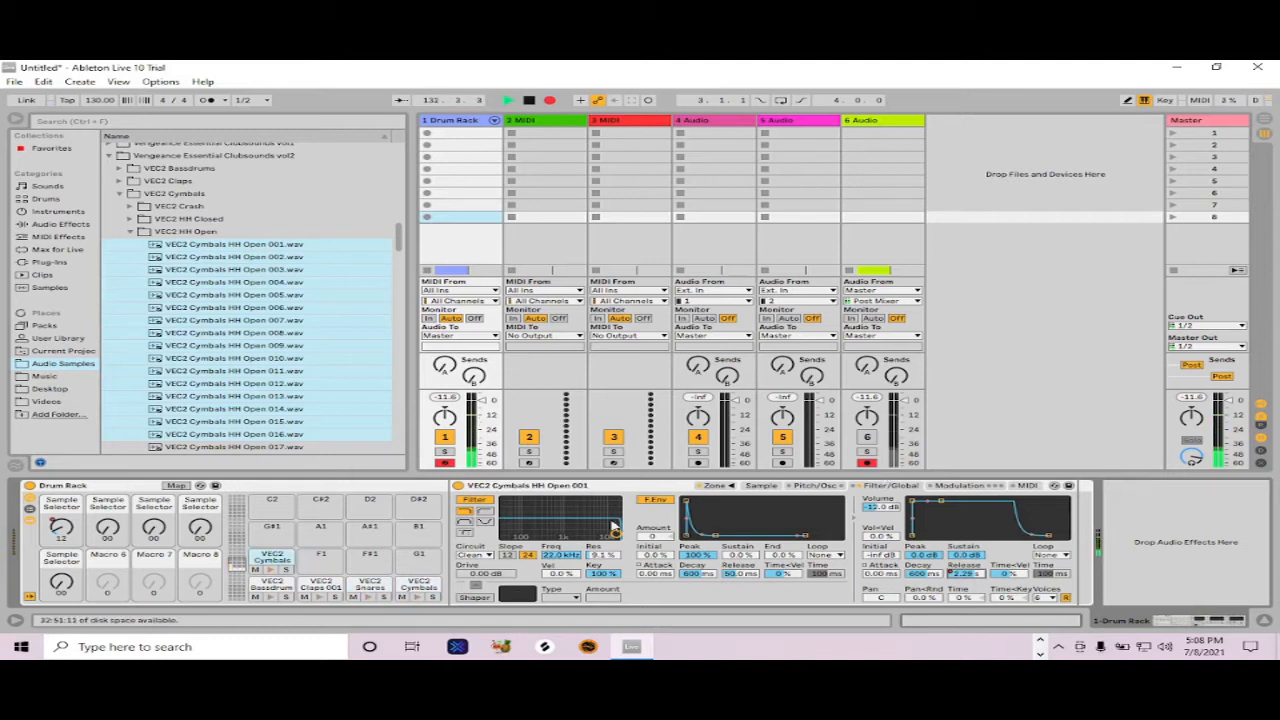
Step: Check the sample settings of the bassdrum, claps, snares and closed hi-hat Samplers, then hide the Drum Rack's pad devices
click(761, 485)
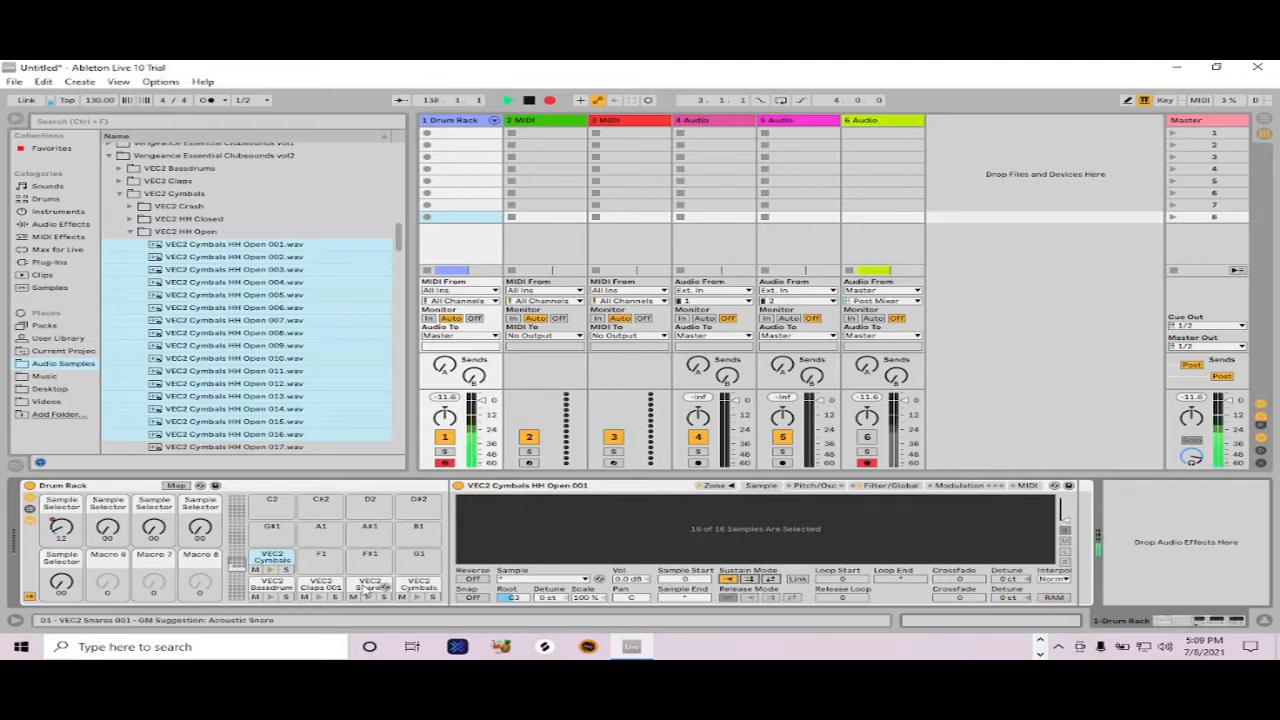
click(263, 585)
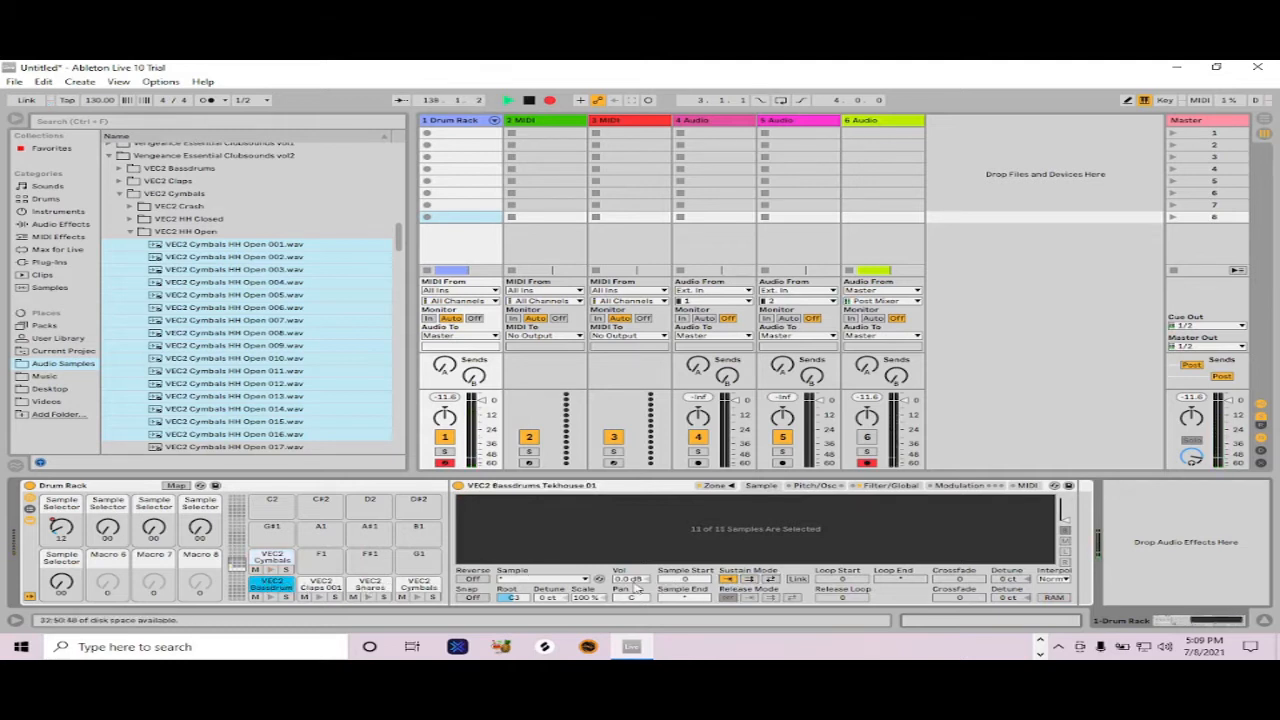
click(318, 586)
click(369, 585)
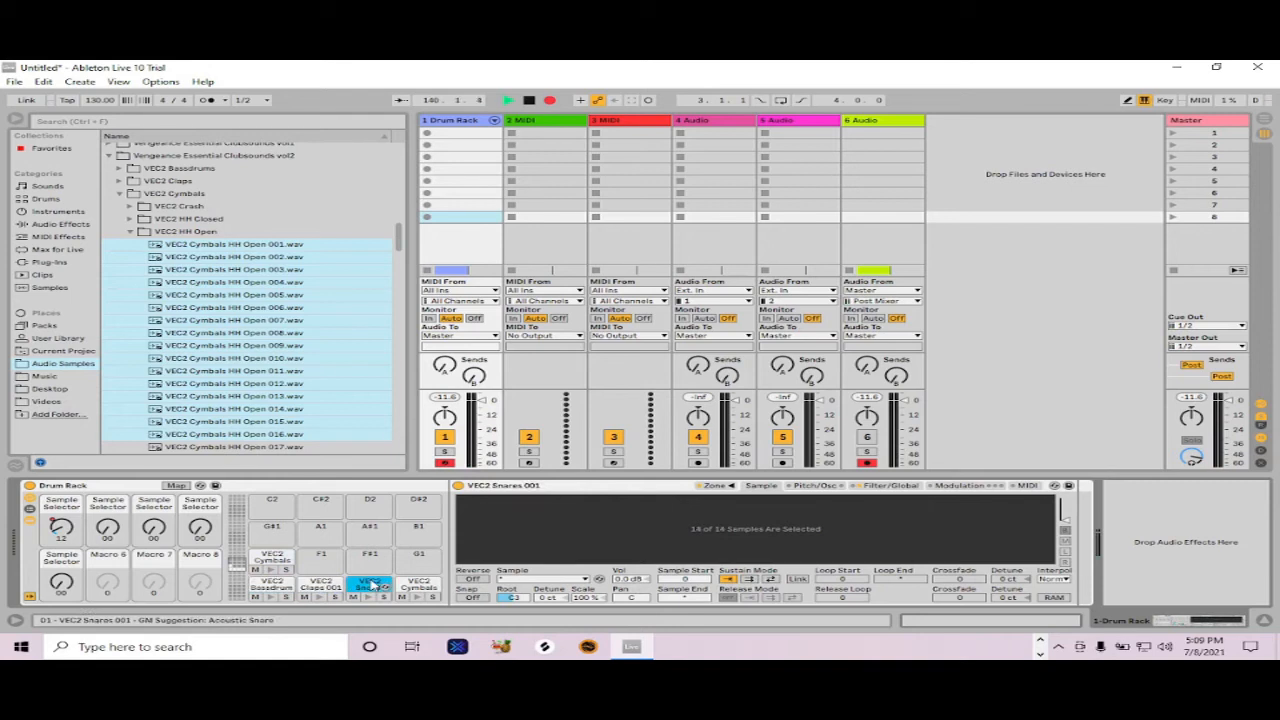
click(418, 585)
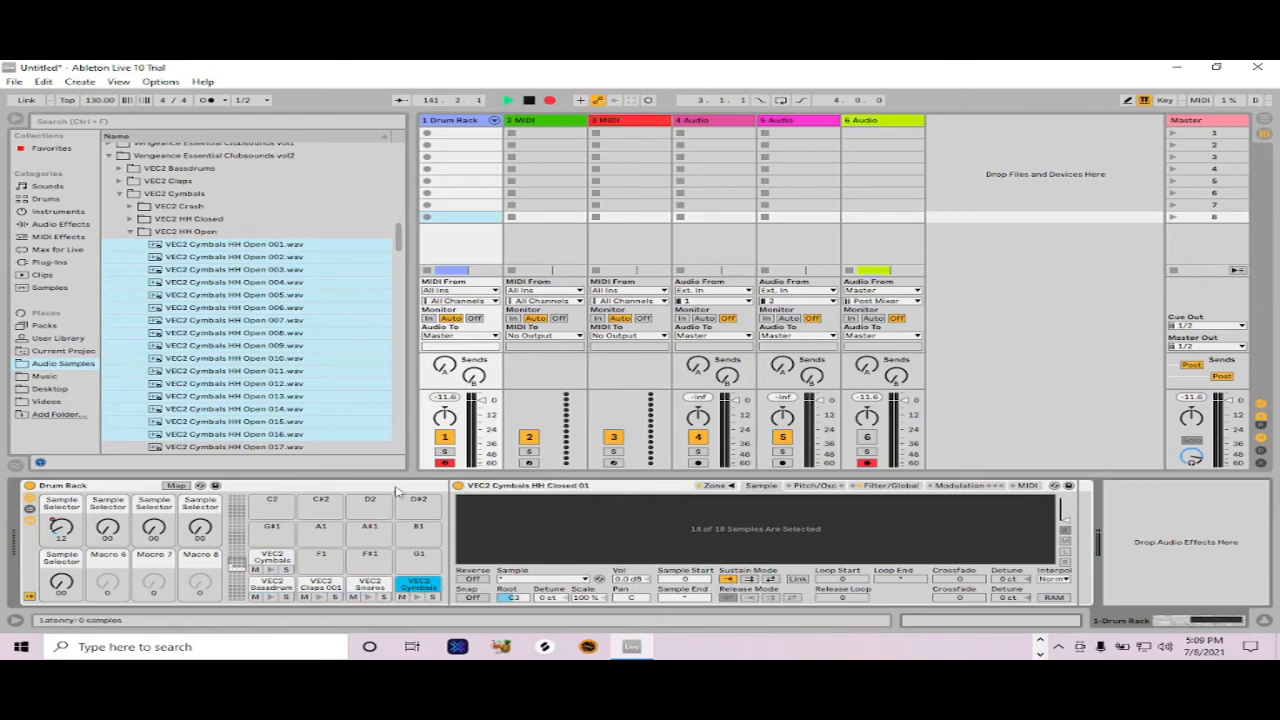
click(30, 521)
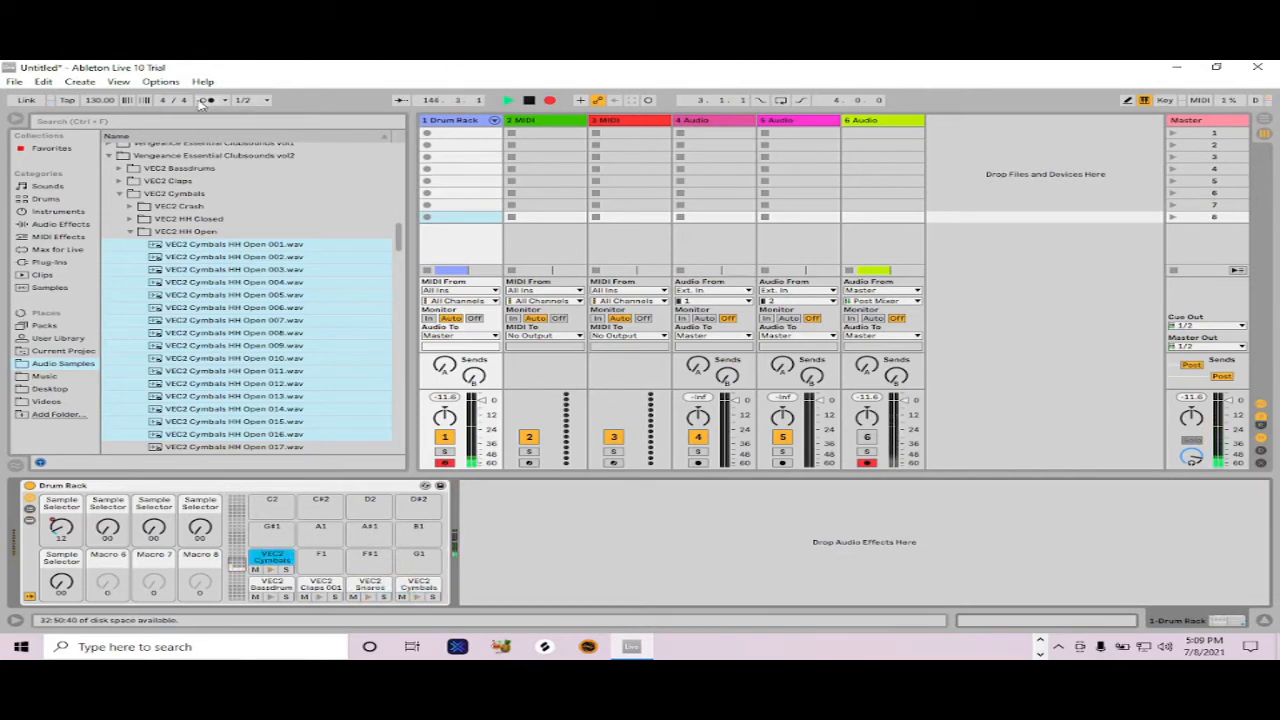
Step: Record a looping two-bar bassdrum and snare pattern into the Drum Rack track's fourth clip slot and open its notes
click(426, 171)
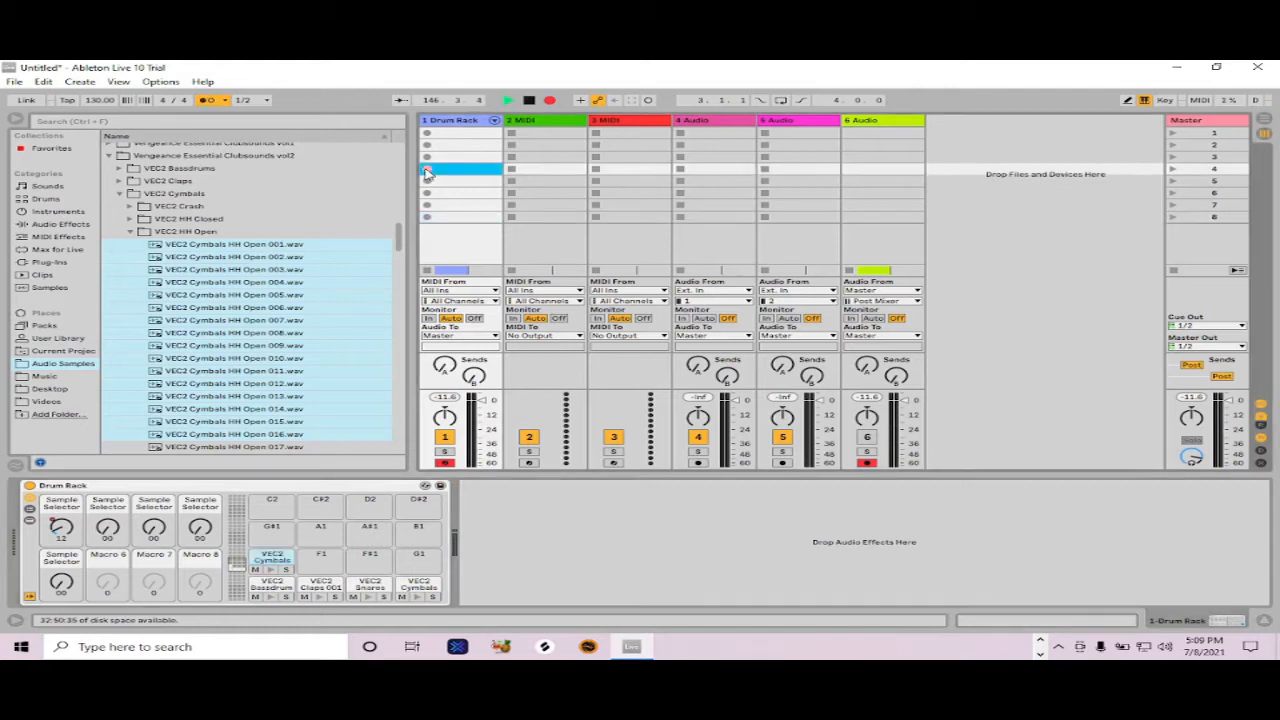
click(426, 172)
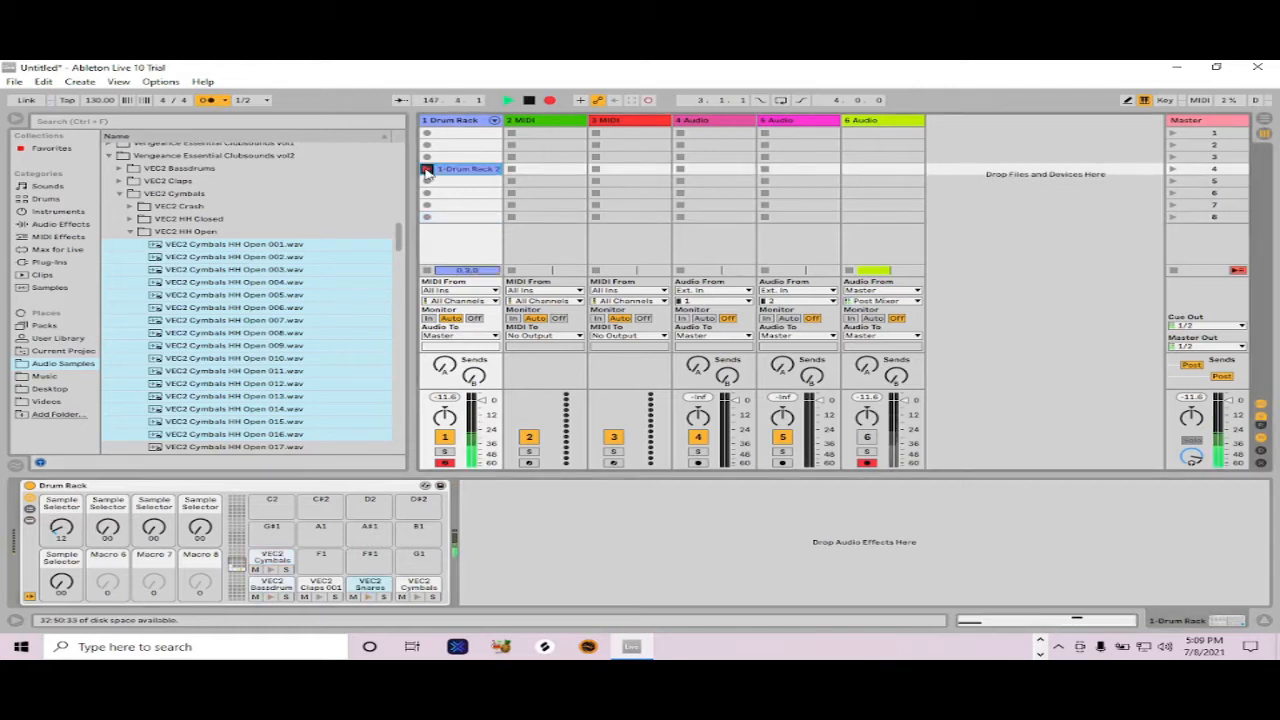
click(427, 172)
click(458, 172)
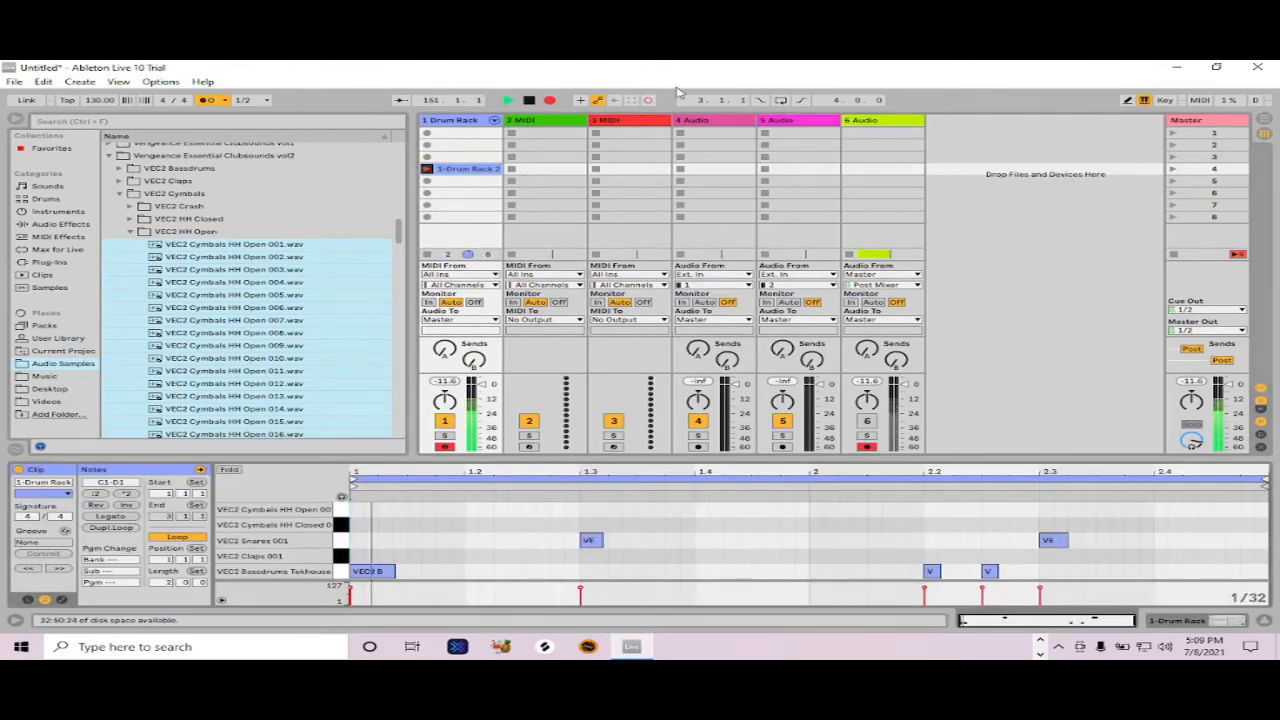
Step: Overdub a note at 1.4, shift it to the VEC2 Claps row, and add another clap at 2.4
key(s)
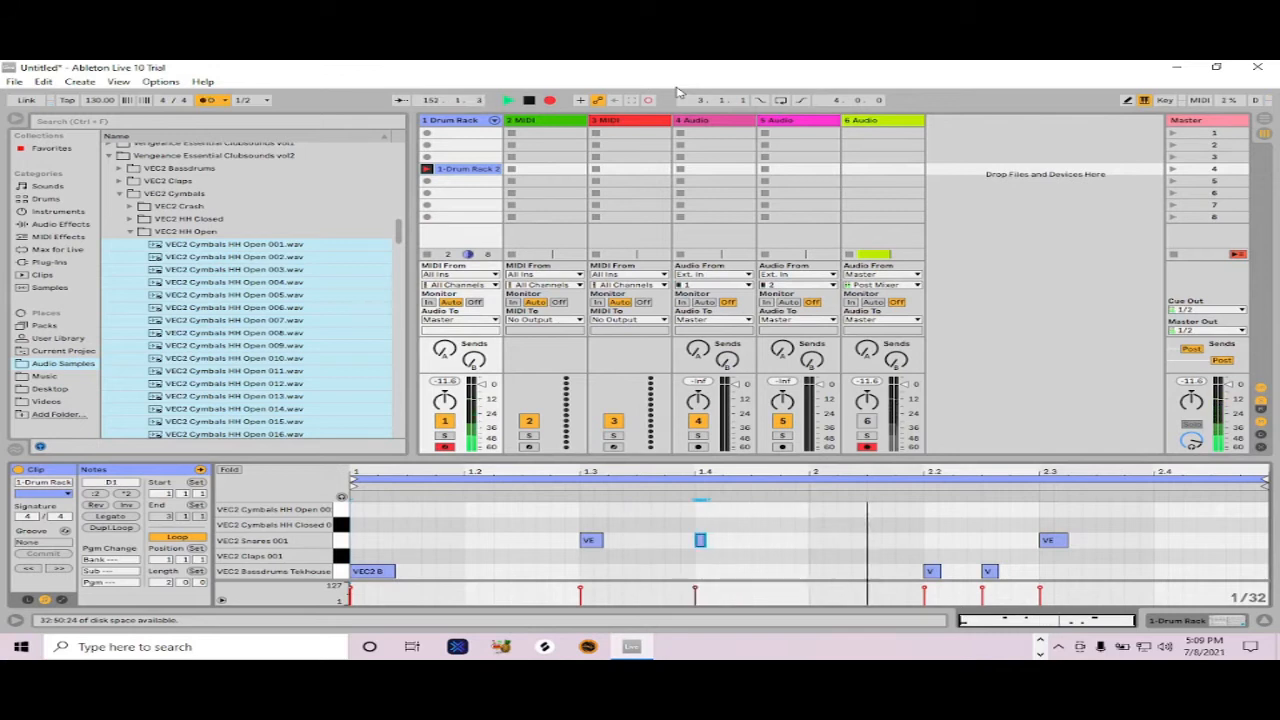
key(Up)
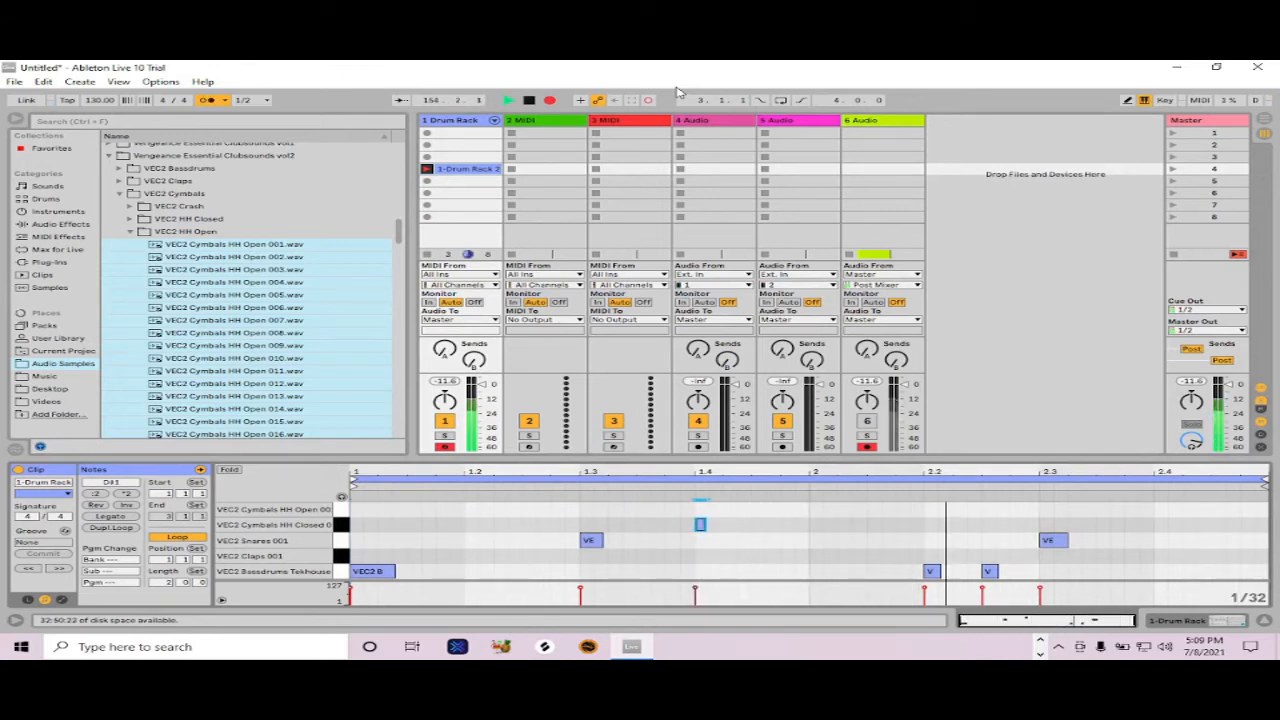
key(Down)
key(Down)
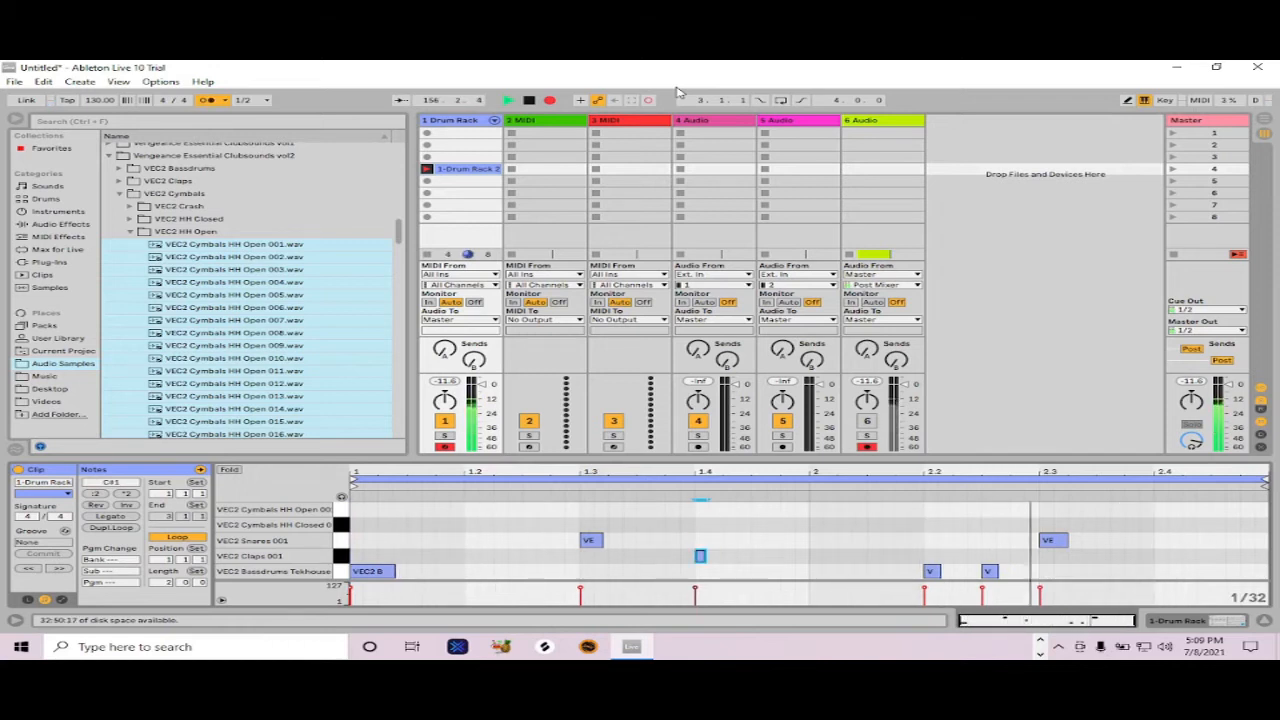
key(ctrl+d)
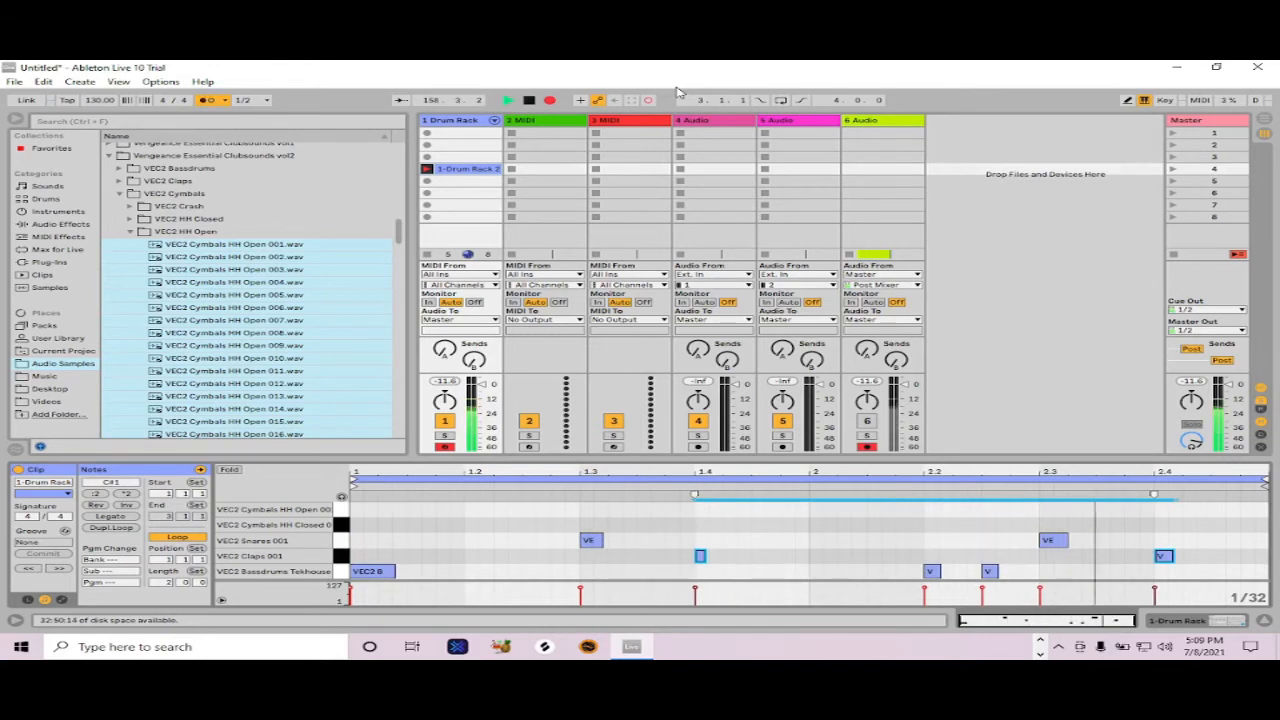
Step: Overdub closed hi-hats in eighth notes across the two bars, with open hi-hats at 2.3.3 and 2.4.3 instead
key(e)
key(e)
key(e)
key(e)
key(e)
key(e)
key(e)
key(e)
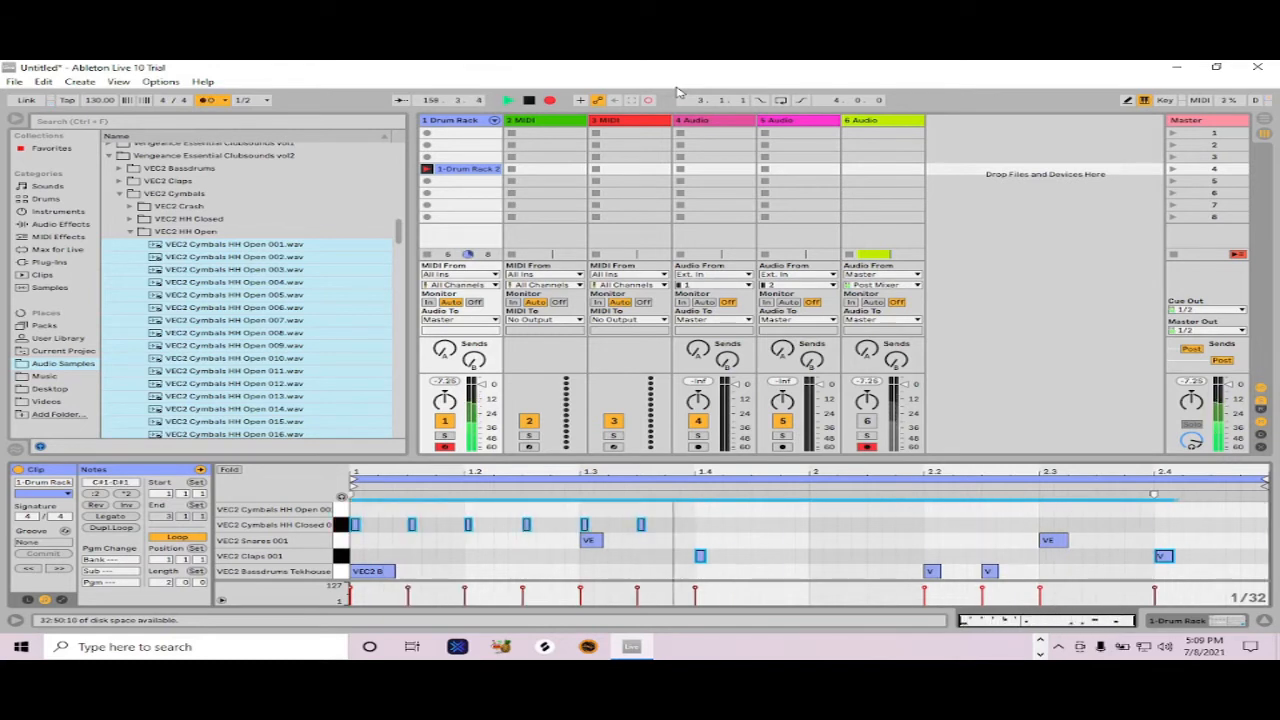
key(e)
key(e)
key(e)
key(e)
key(e)
key(d)
key(e)
key(d)
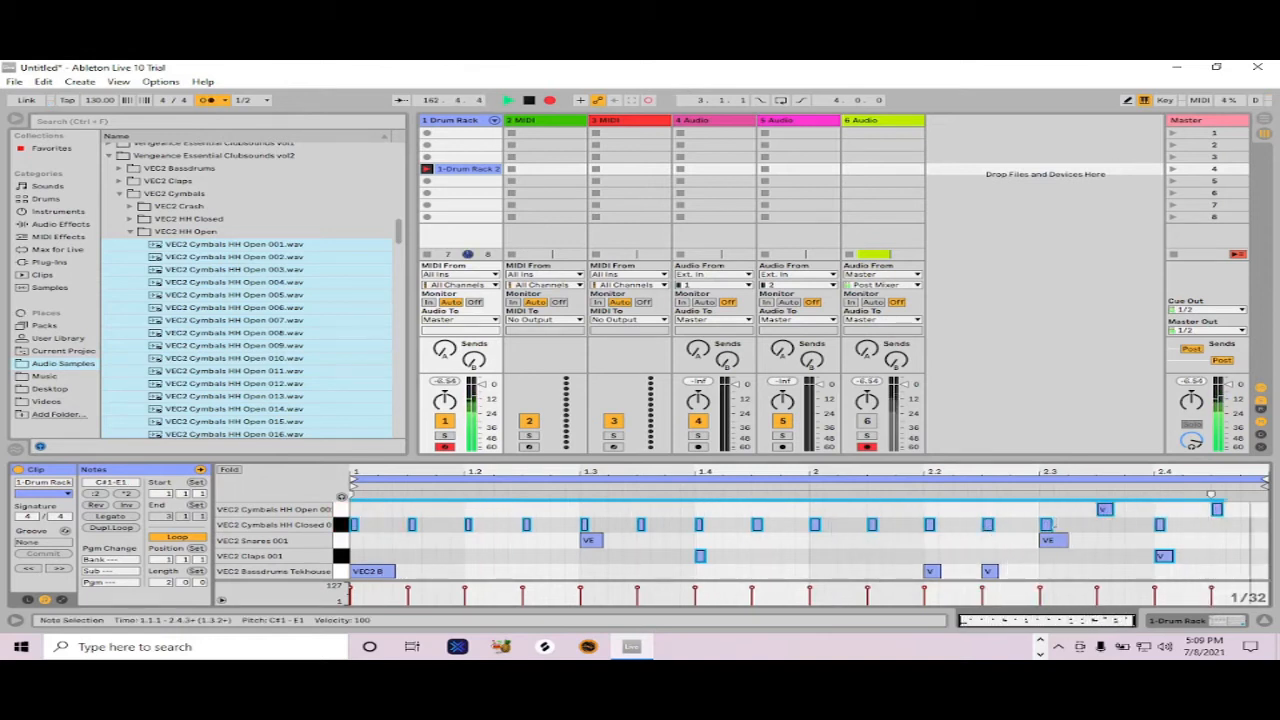
Step: Move the closed hi-hat at 2.3 to 2.3.2 and turn the one at 2.2 into a three-note 1/32 roll
click(1047, 526)
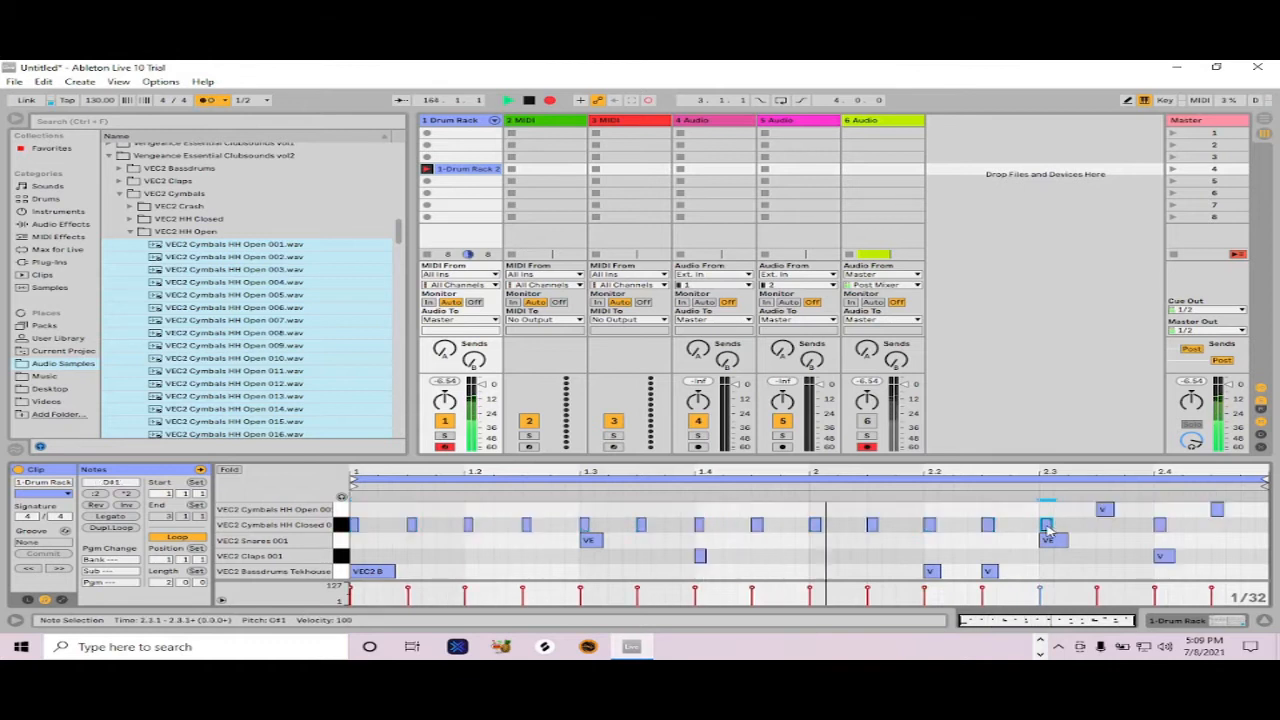
drag(1047, 526, 1074, 526)
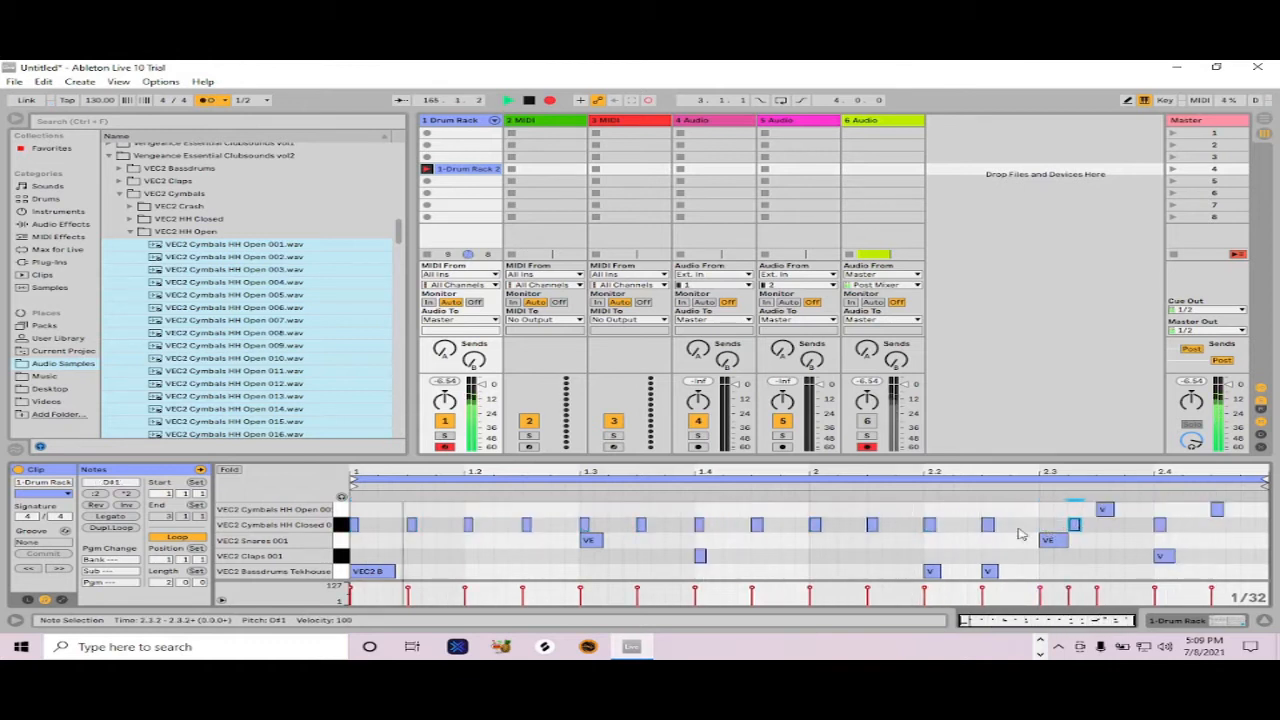
click(928, 525)
key(Right)
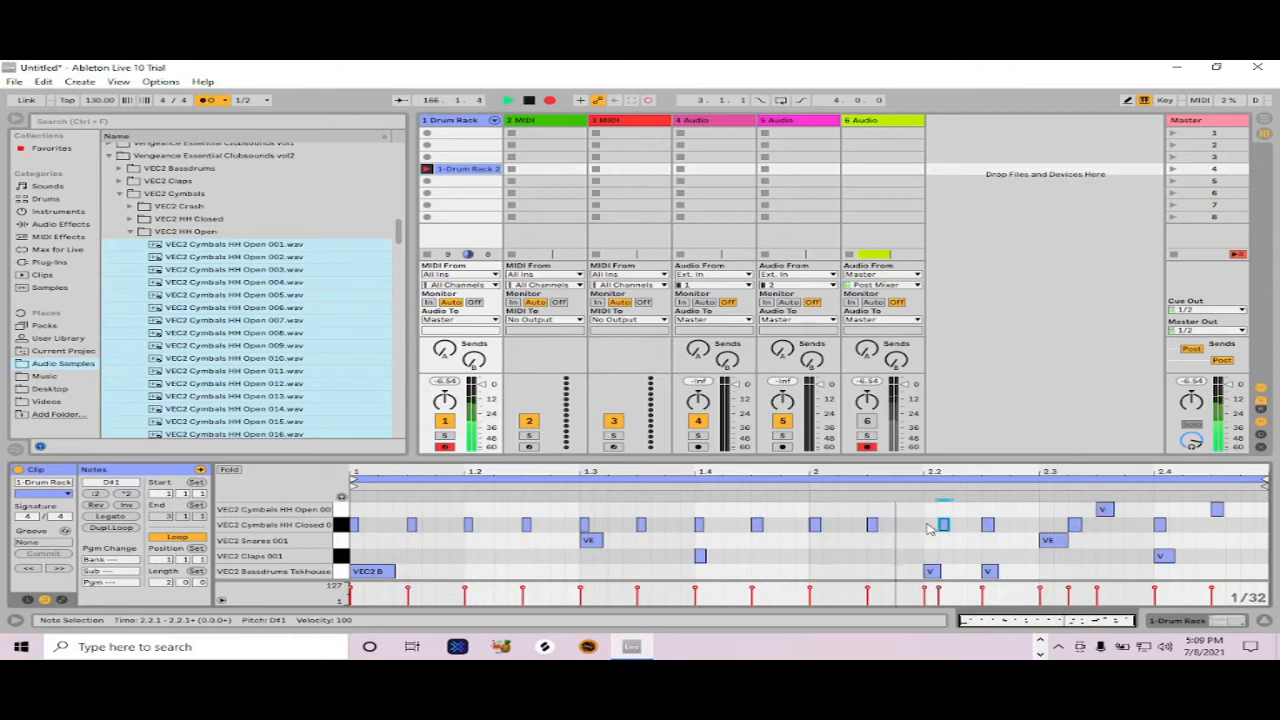
key(Right)
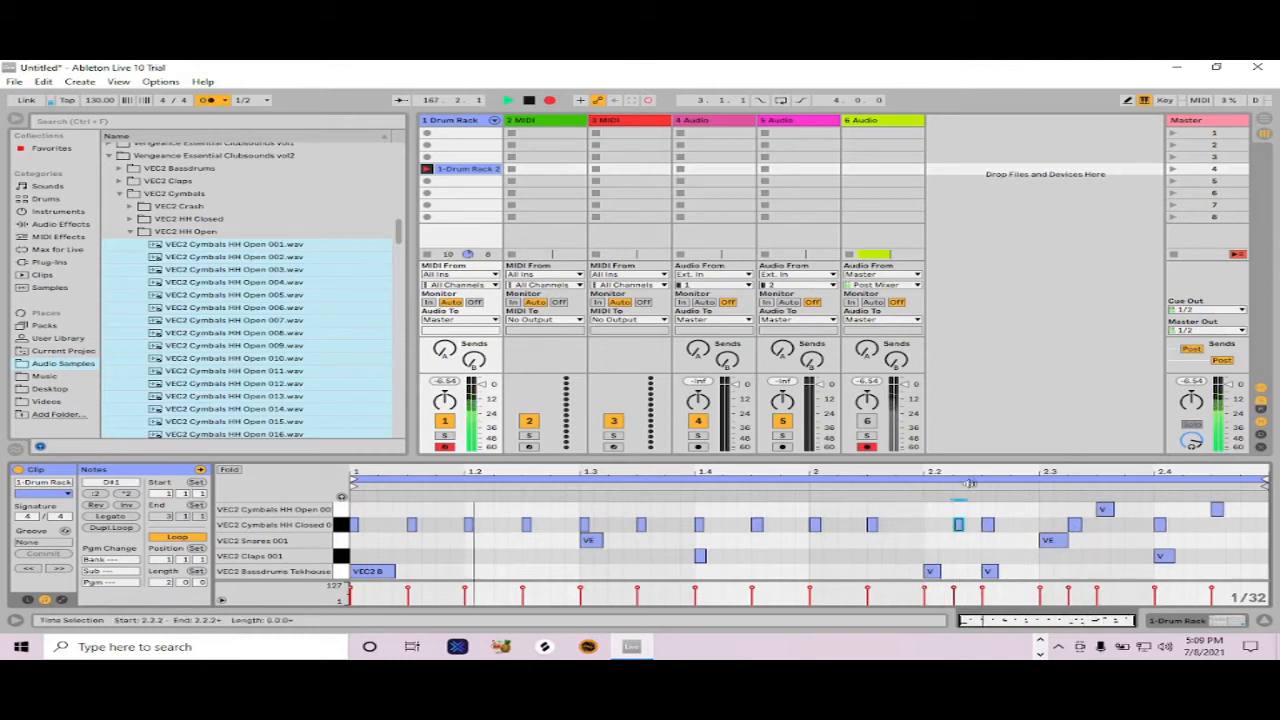
click(935, 526)
drag(958, 526, 937, 526)
key(ctrl+d)
key(ctrl+d)
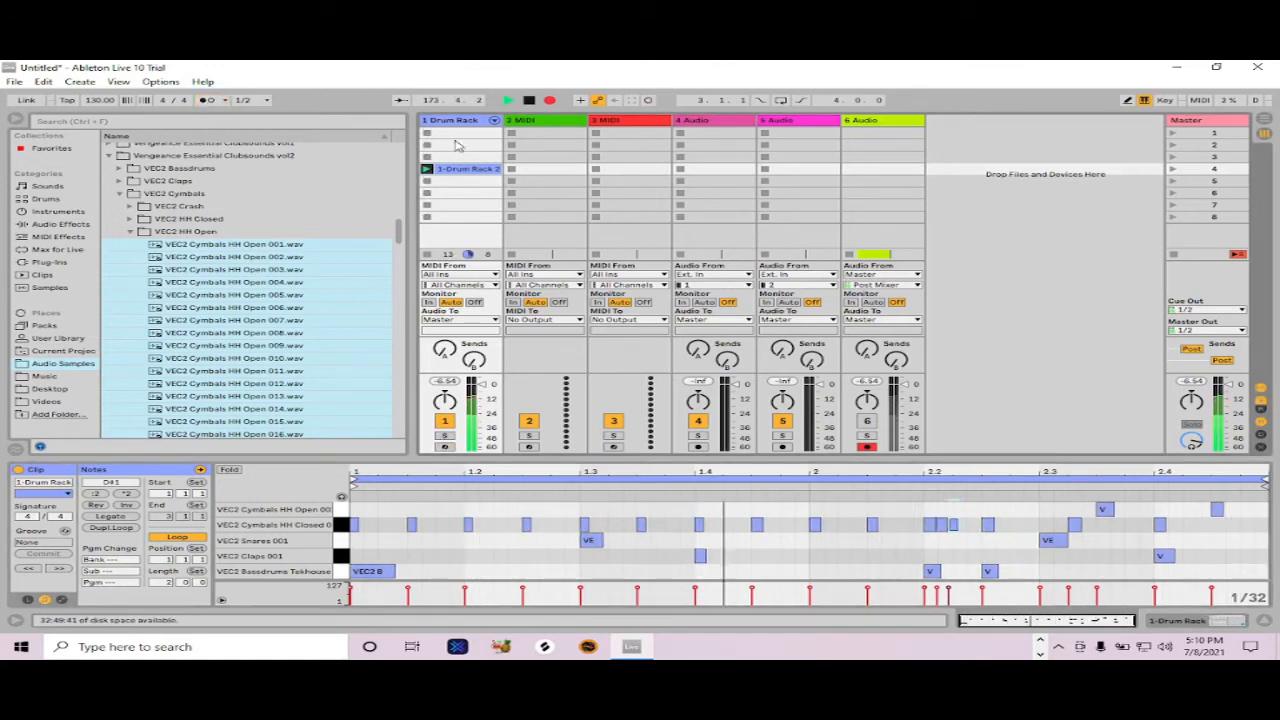
Step: Show the Drum Rack and set its five sample selector macros to 46, 47, 79, 103 and 42
key(shift+Tab)
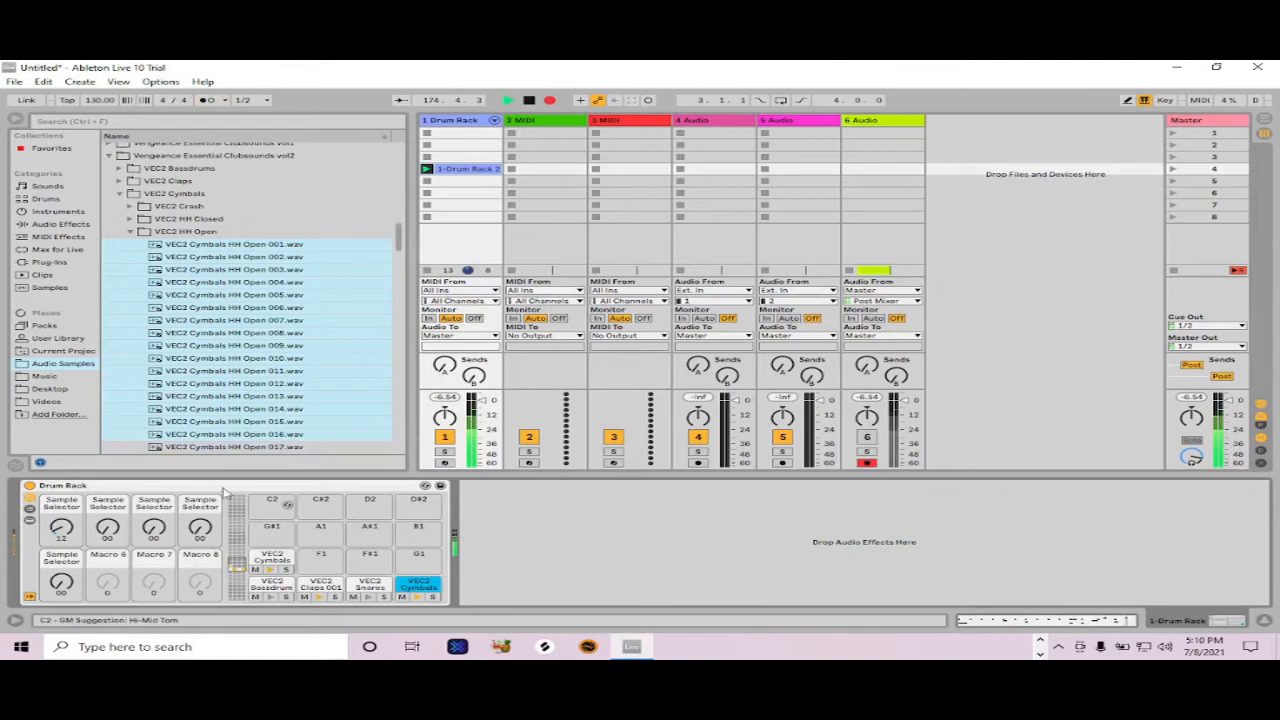
drag(102, 530, 102, 488)
drag(156, 527, 156, 525)
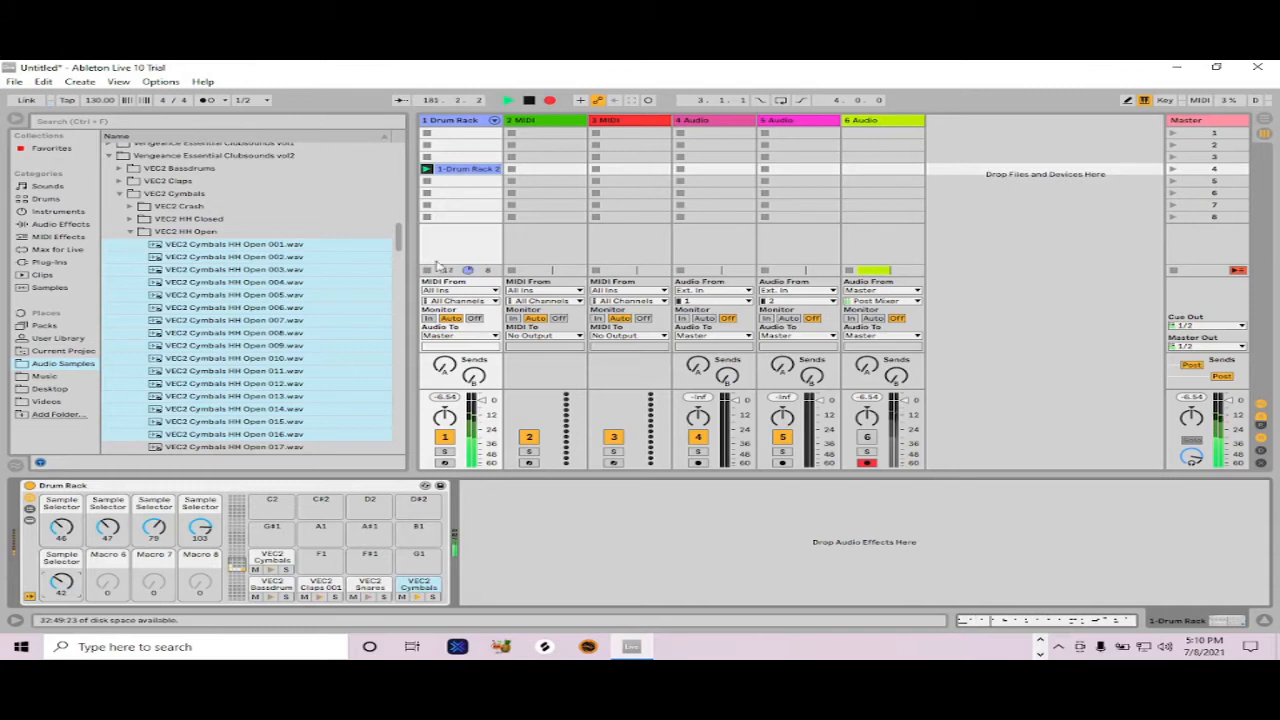
Step: Add the Max for Live audio effect Device Randomizer after the Drum Rack
click(131, 231)
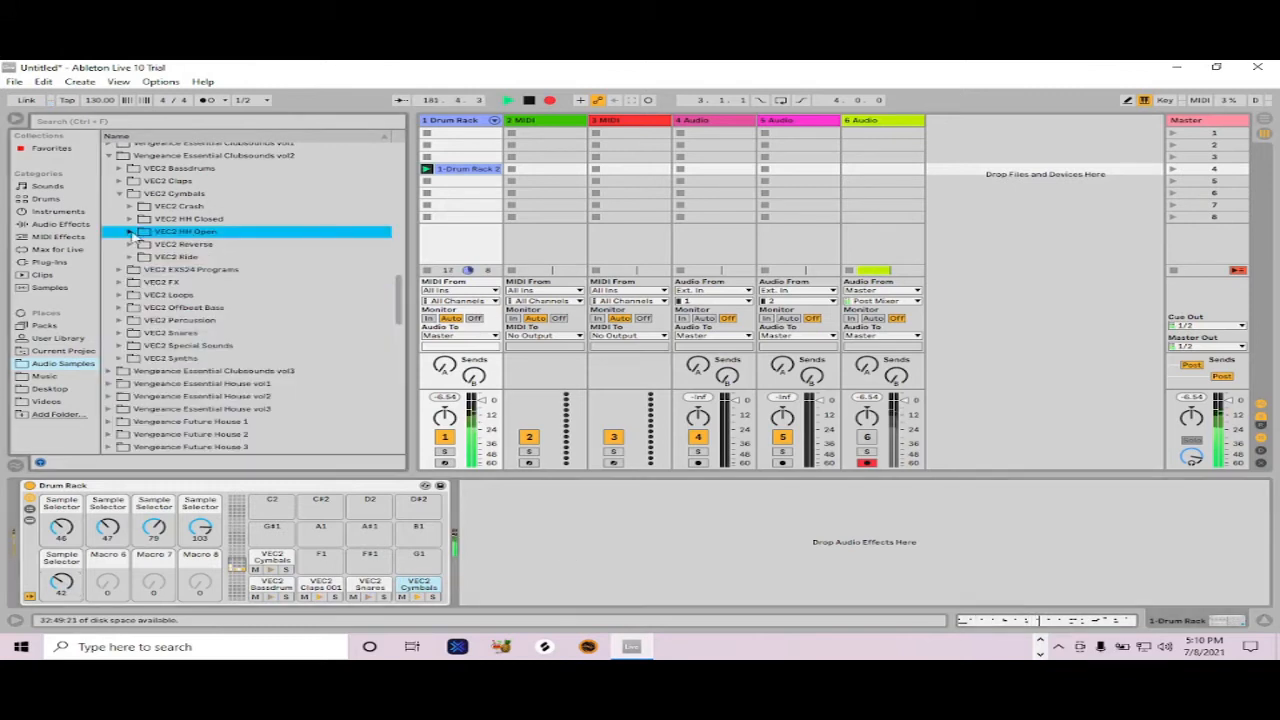
click(50, 250)
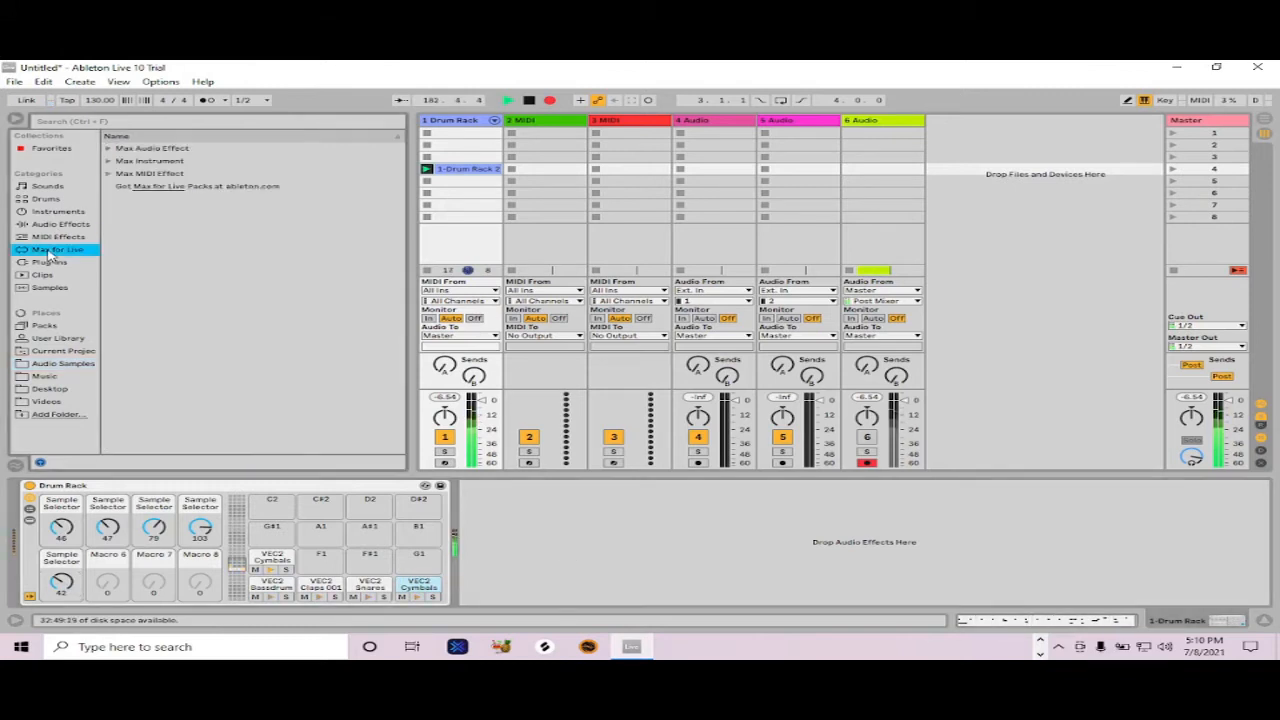
click(110, 149)
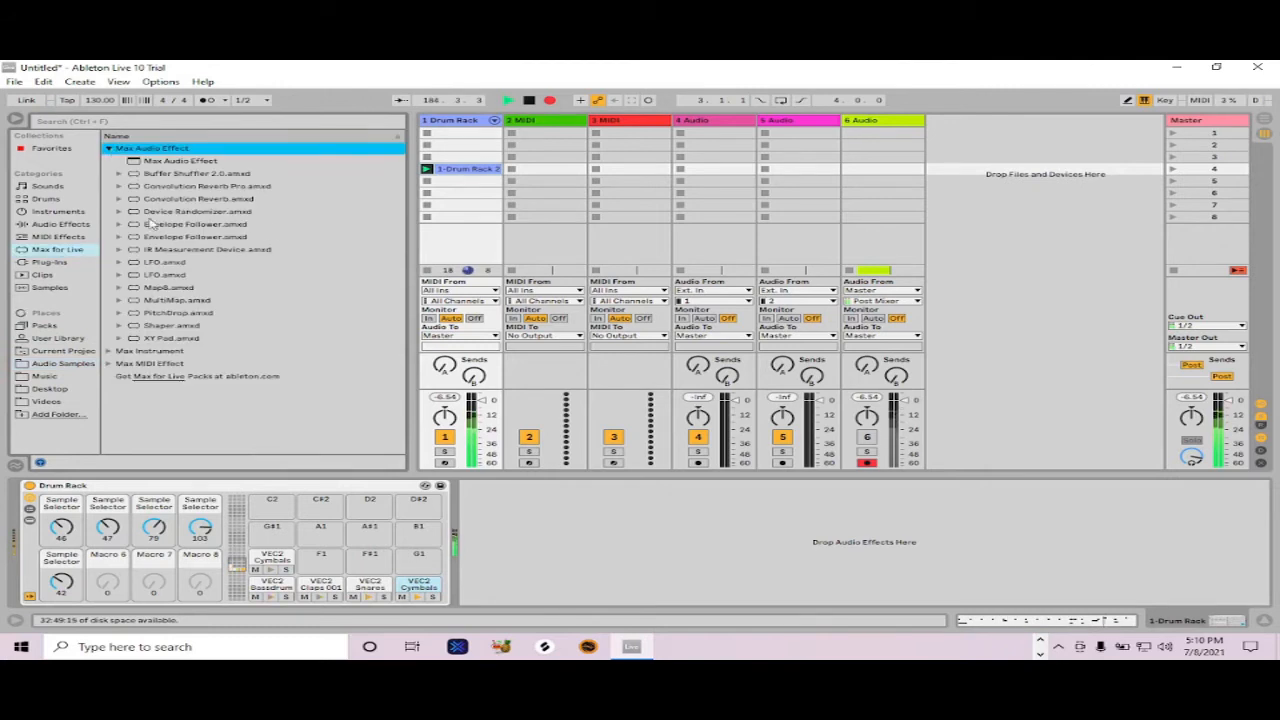
drag(135, 215, 497, 520)
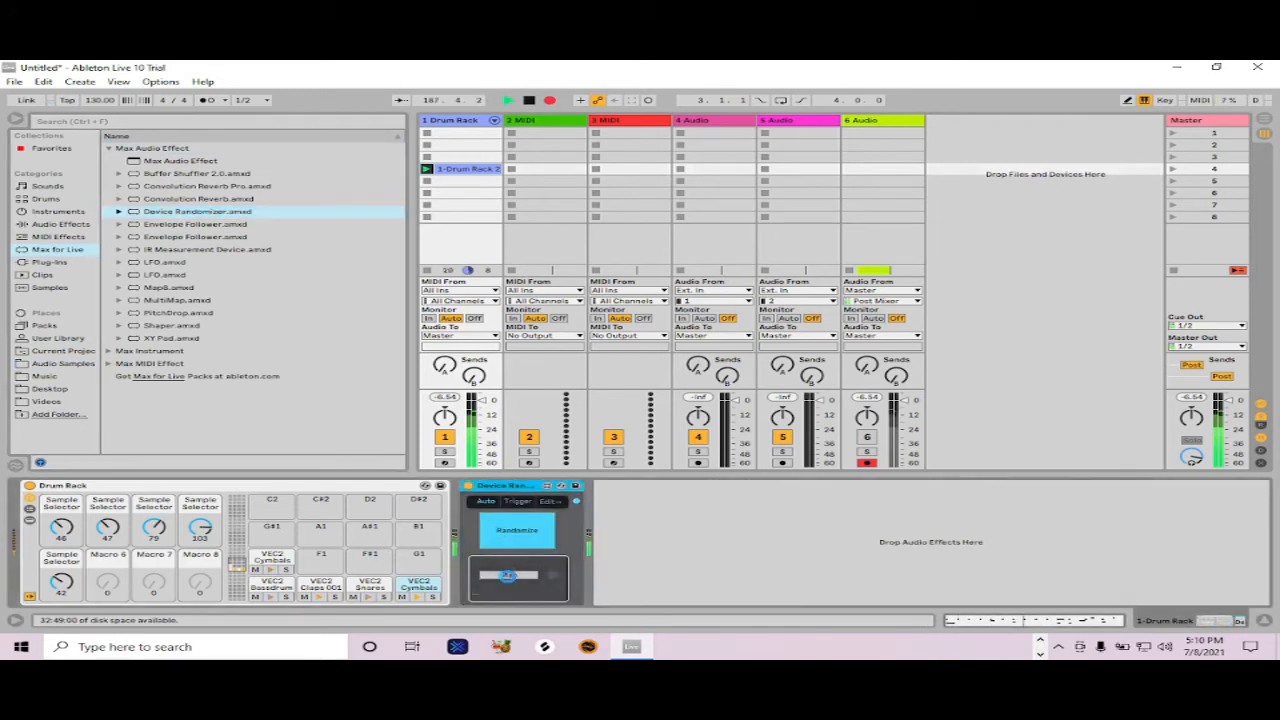
Step: Map the Device Randomizer to the Drum Rack and randomize its macros
click(508, 576)
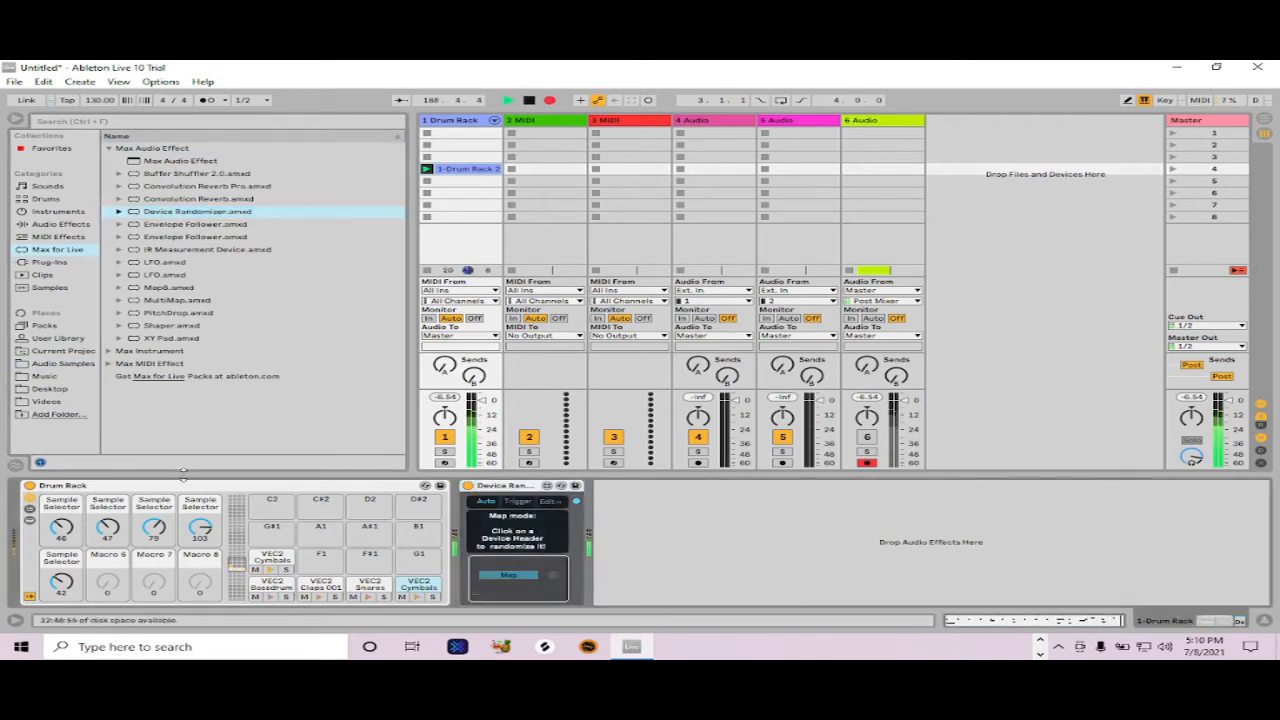
click(147, 488)
click(522, 536)
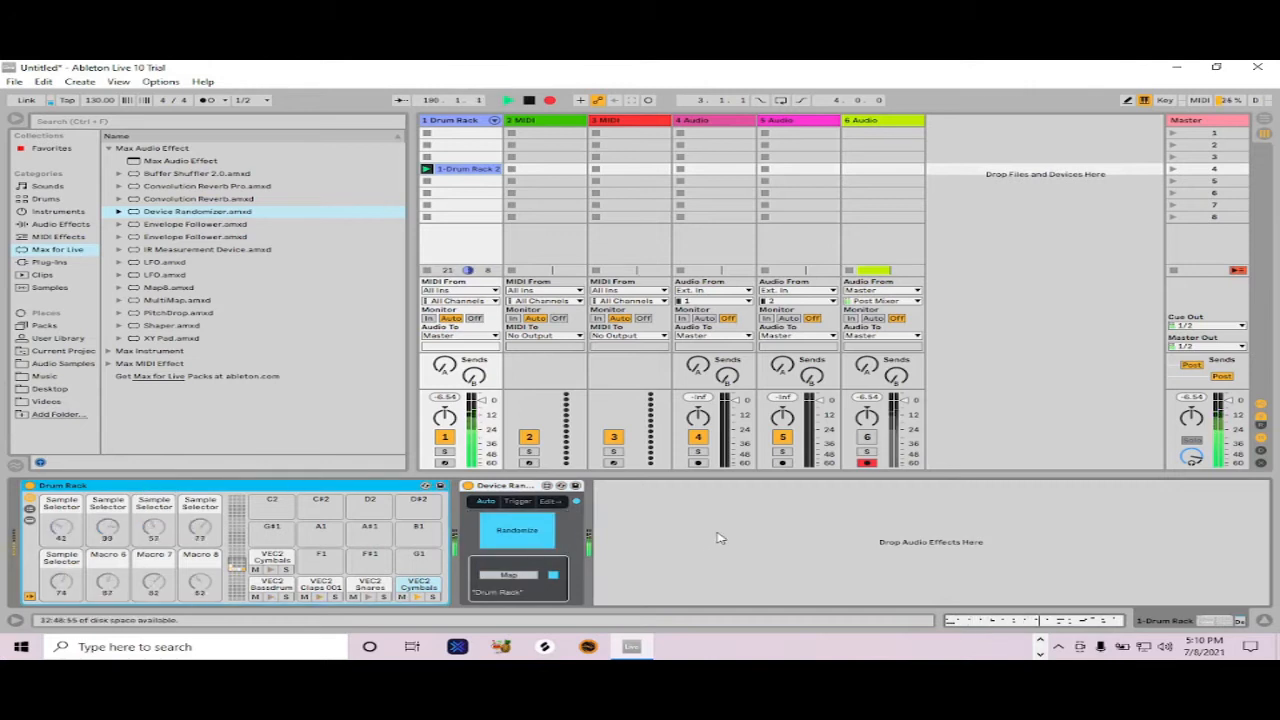
Step: Sync the Device Randomizer's random frequency at 1/1 with 0% smoothing, and collapse the device
click(576, 502)
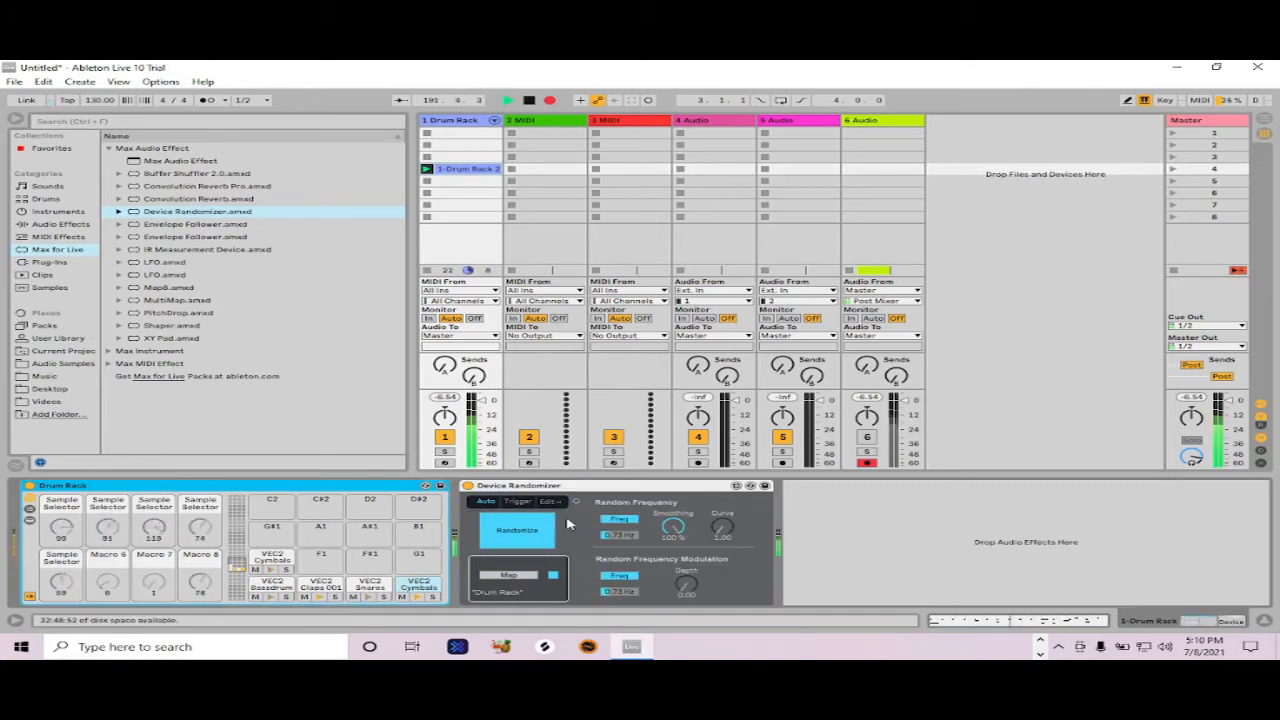
click(624, 521)
click(616, 535)
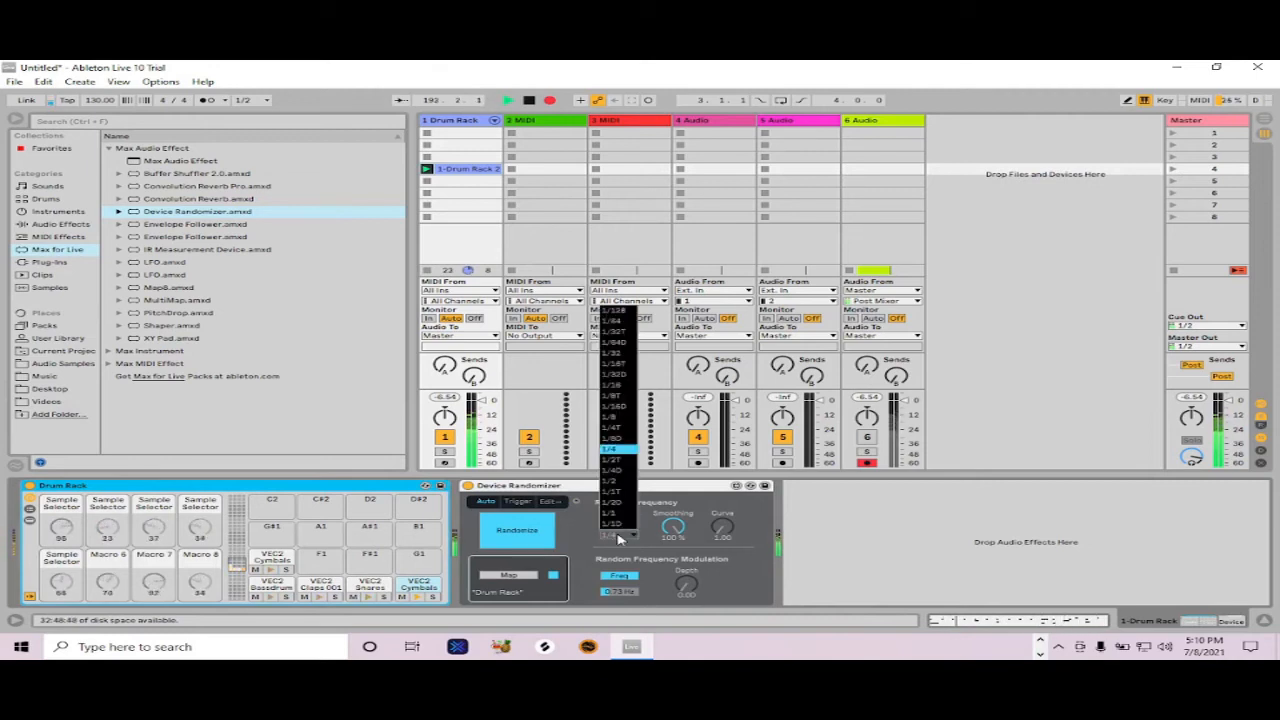
click(617, 521)
drag(676, 529, 677, 640)
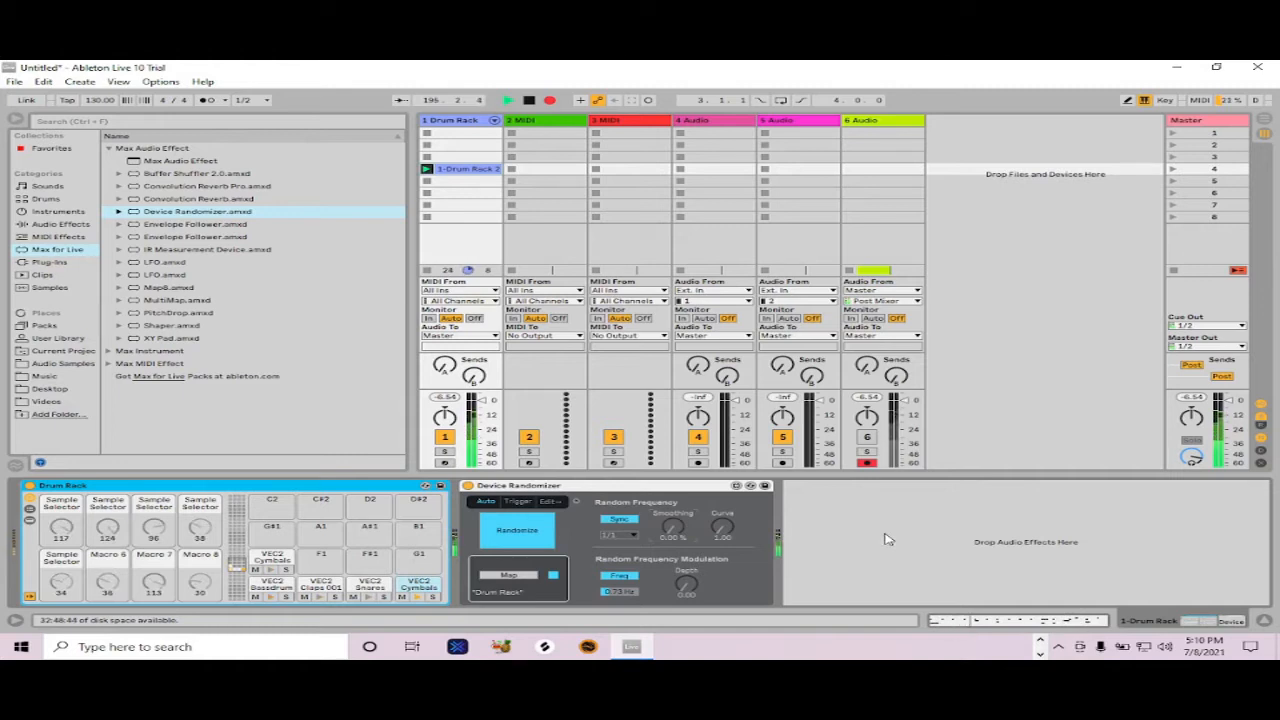
double_click(594, 486)
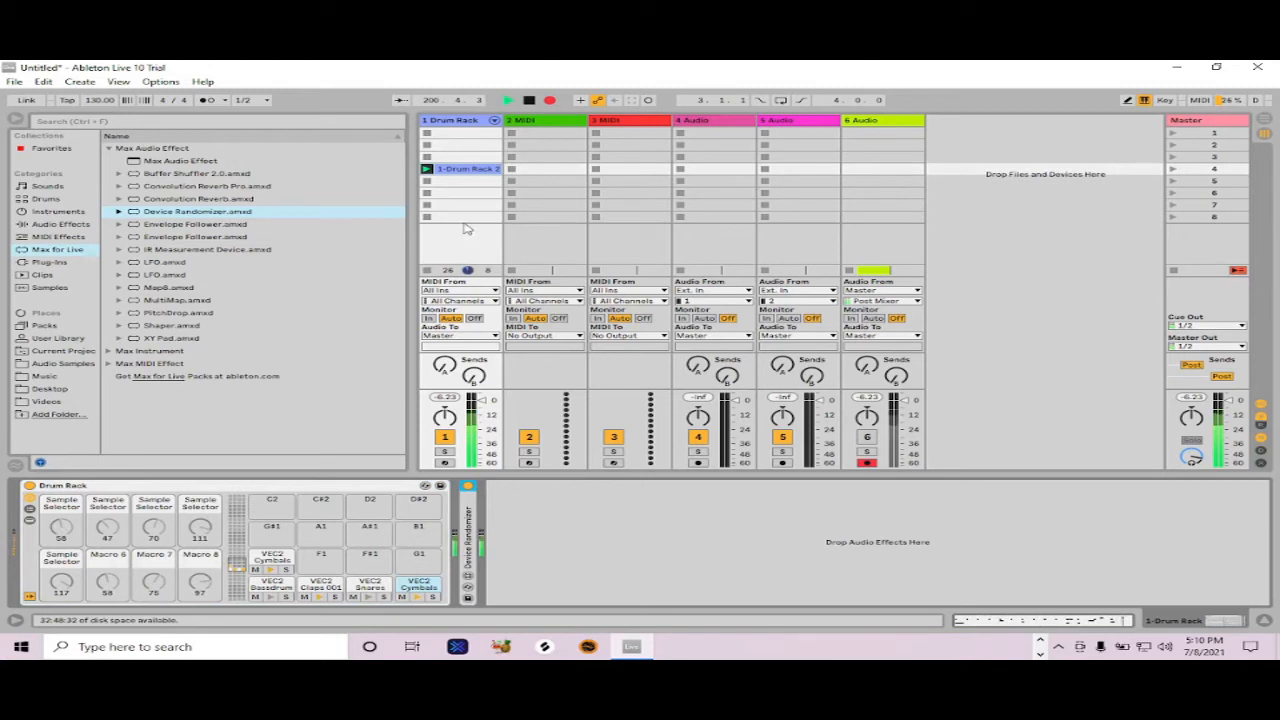
Step: Stop the playing drum clip and add an Audio Effect Rack after the Device Randomizer
click(427, 219)
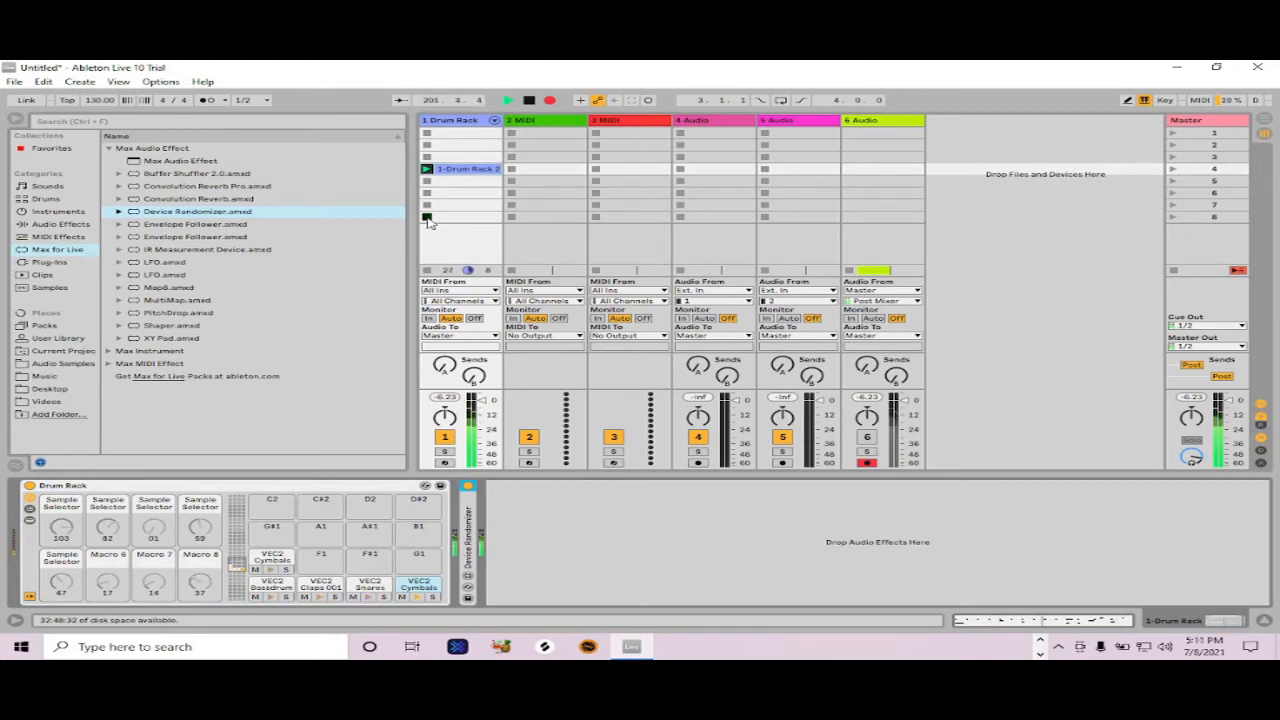
click(63, 226)
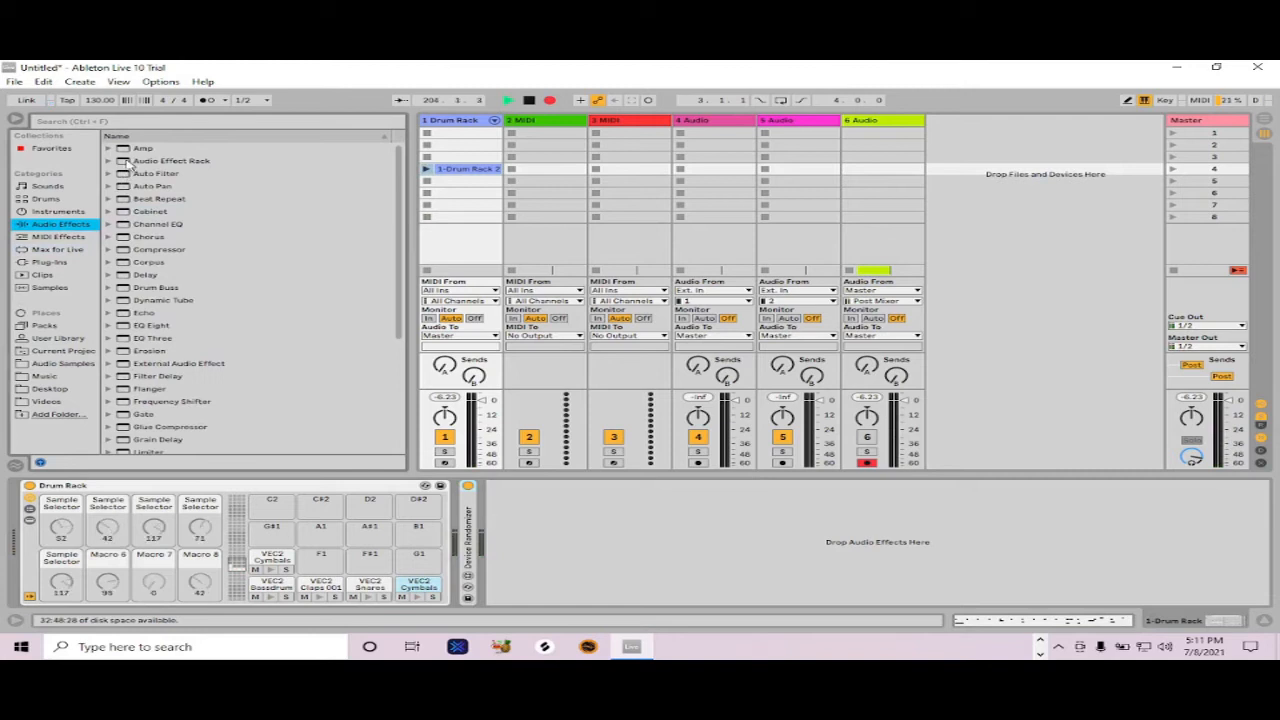
click(124, 162)
drag(349, 323, 521, 516)
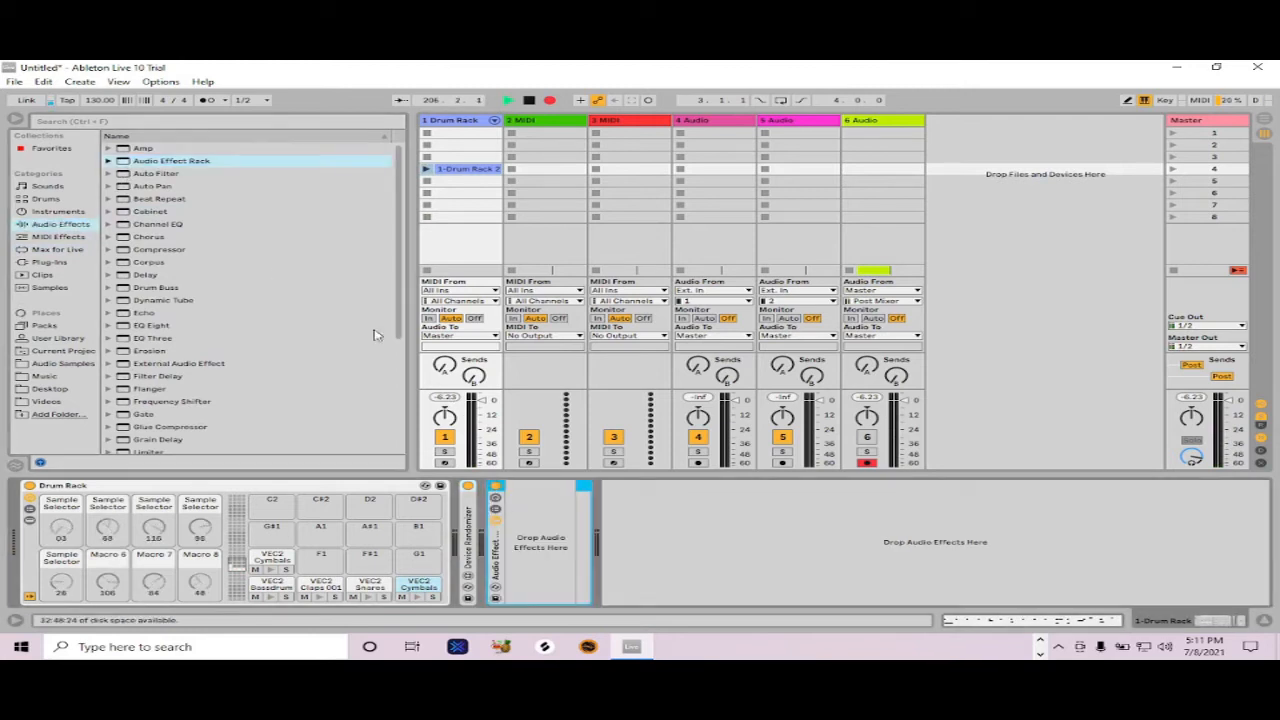
Step: Place an Amp inside the Audio Effect Rack and, with the drum clip playing, set it to Lead with Dry/Wet at 40.5%
click(121, 149)
drag(366, 399, 529, 527)
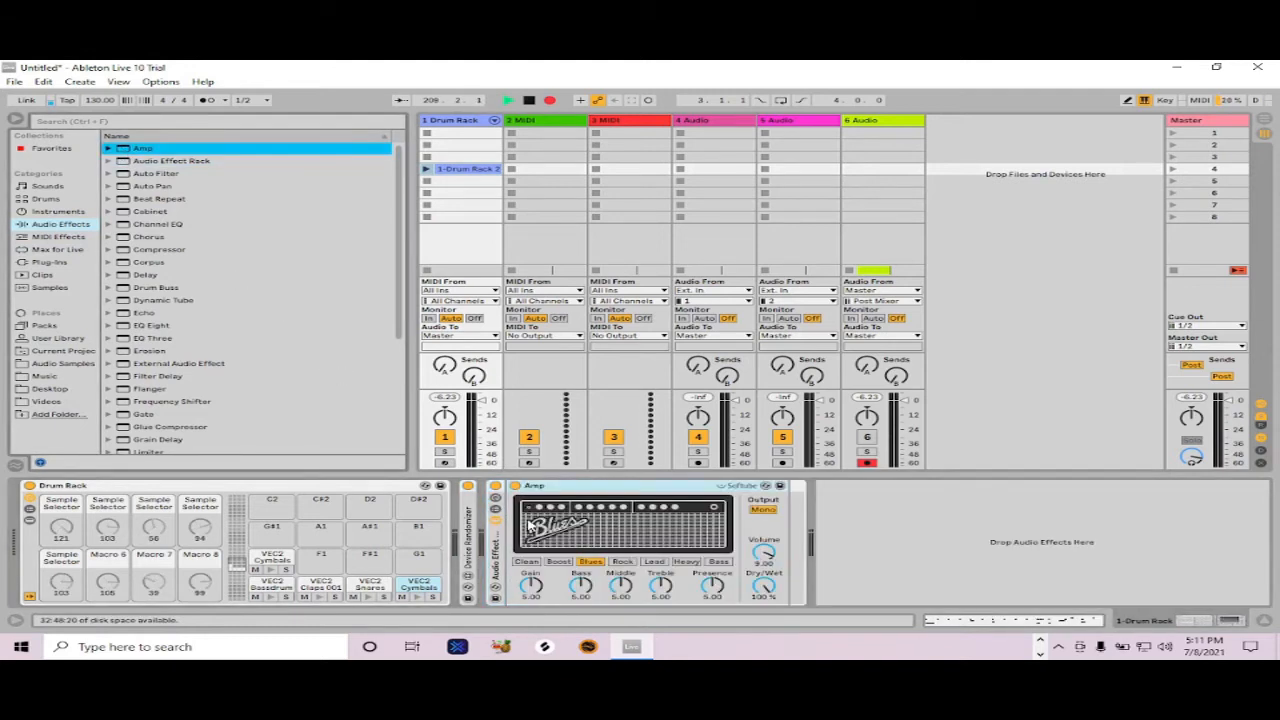
click(425, 171)
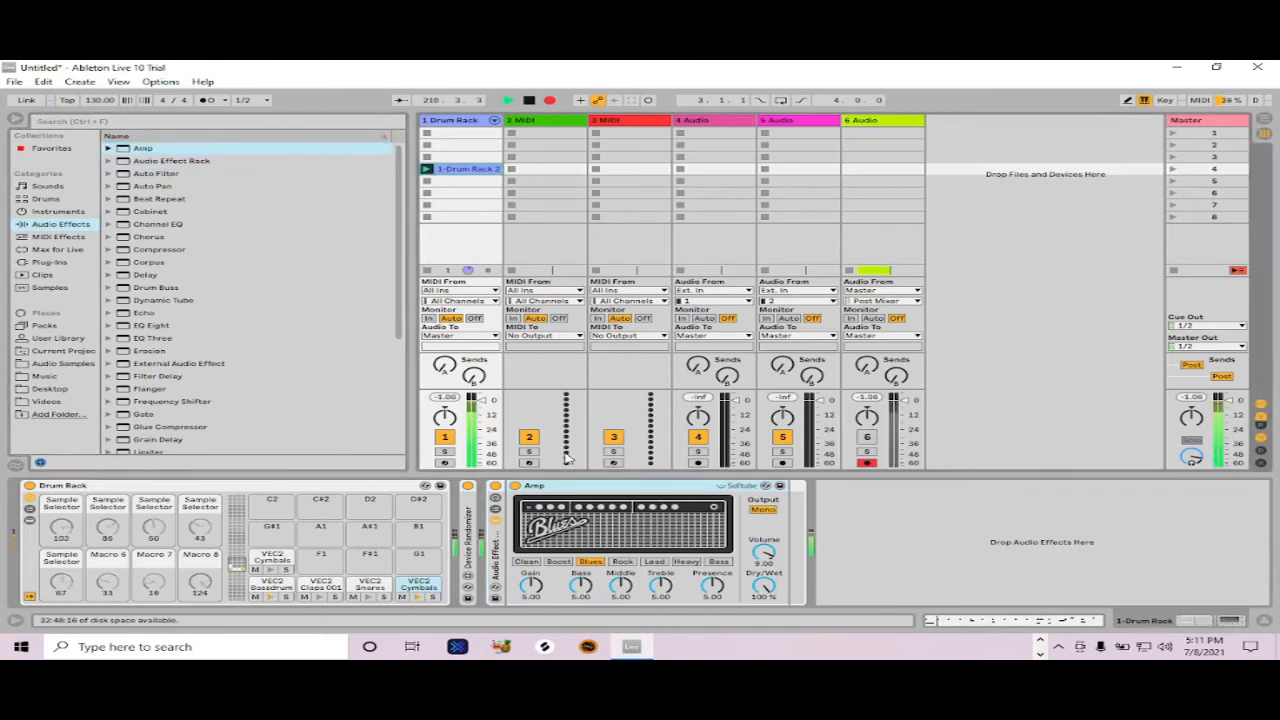
click(655, 562)
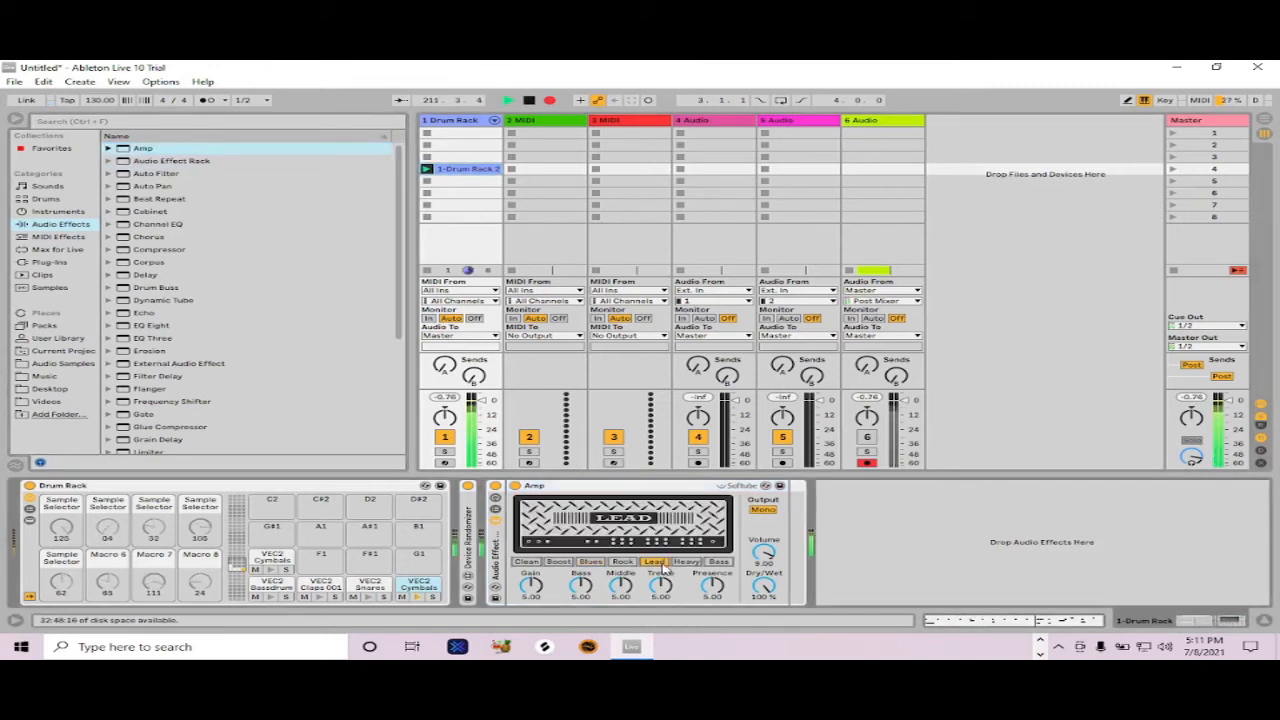
drag(764, 586, 764, 634)
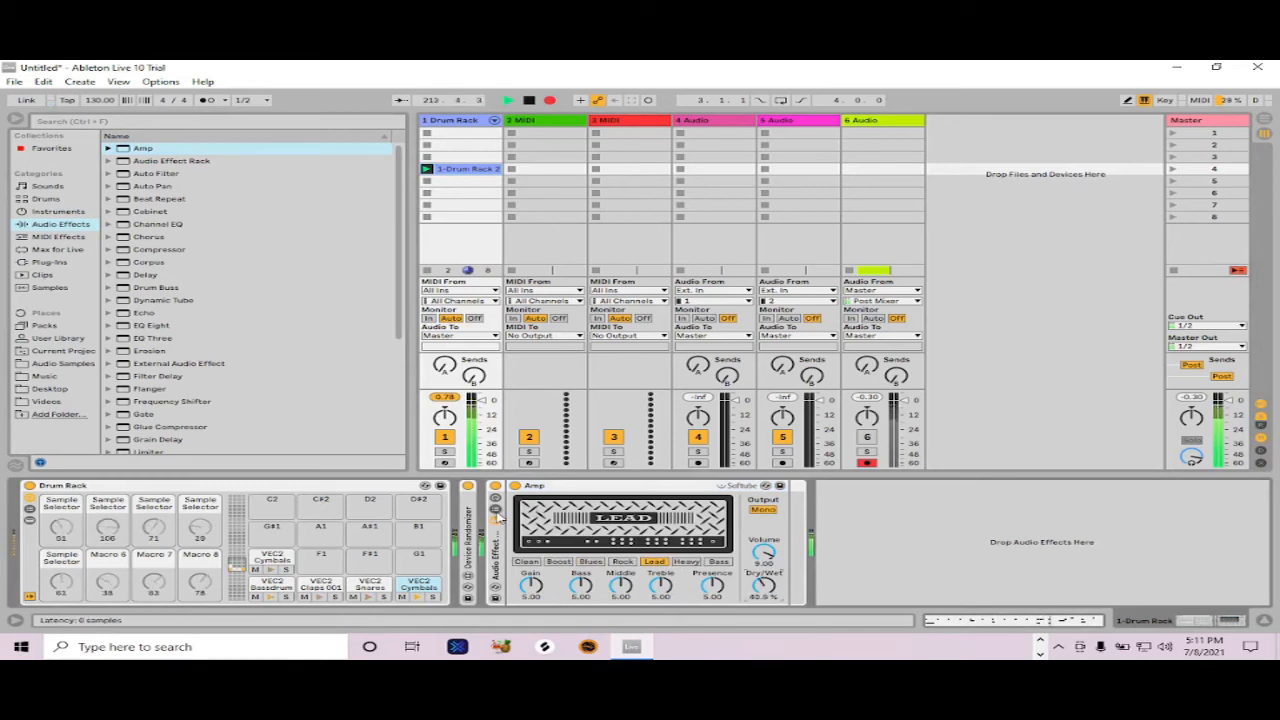
Step: Show the Audio Effect Rack's chain list, lower the Amp chain's volume to -8.0 dB and duplicate the chain
key(ctrl+g)
drag(604, 524, 604, 551)
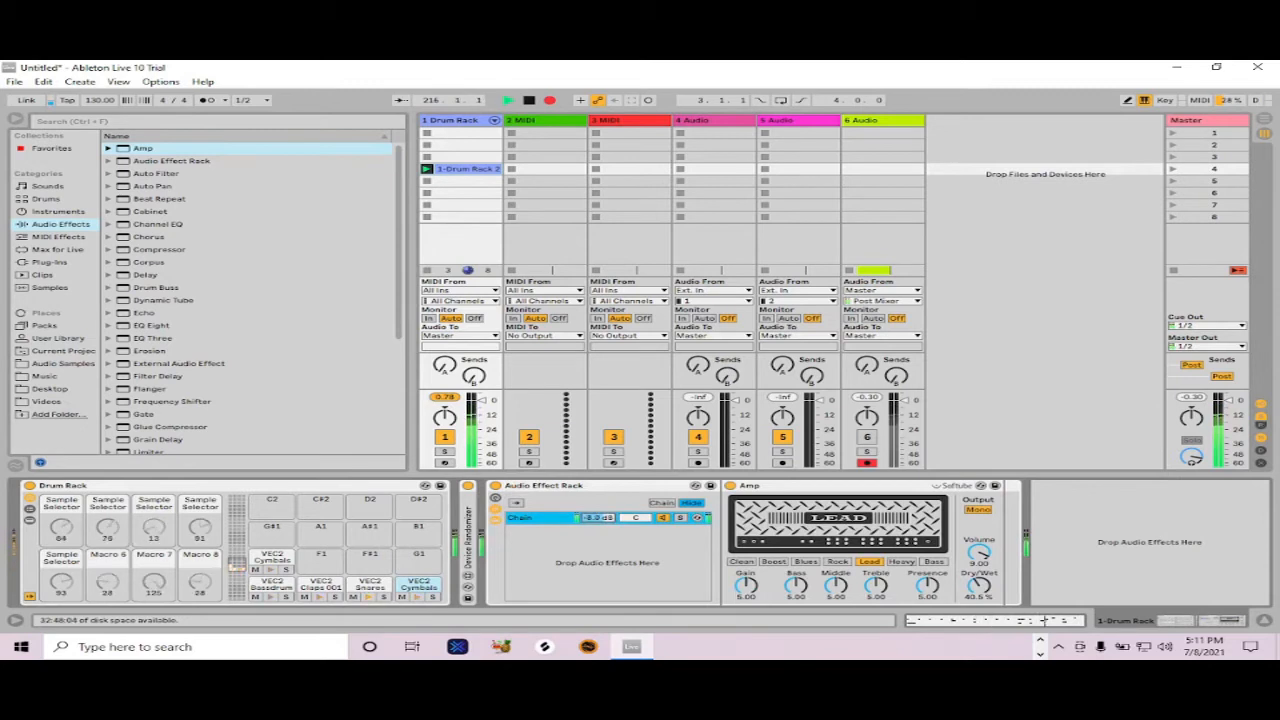
right_click(543, 521)
click(590, 403)
Step: Hot-swap the Amp in the duplicated second chain for Auto Filter
click(697, 531)
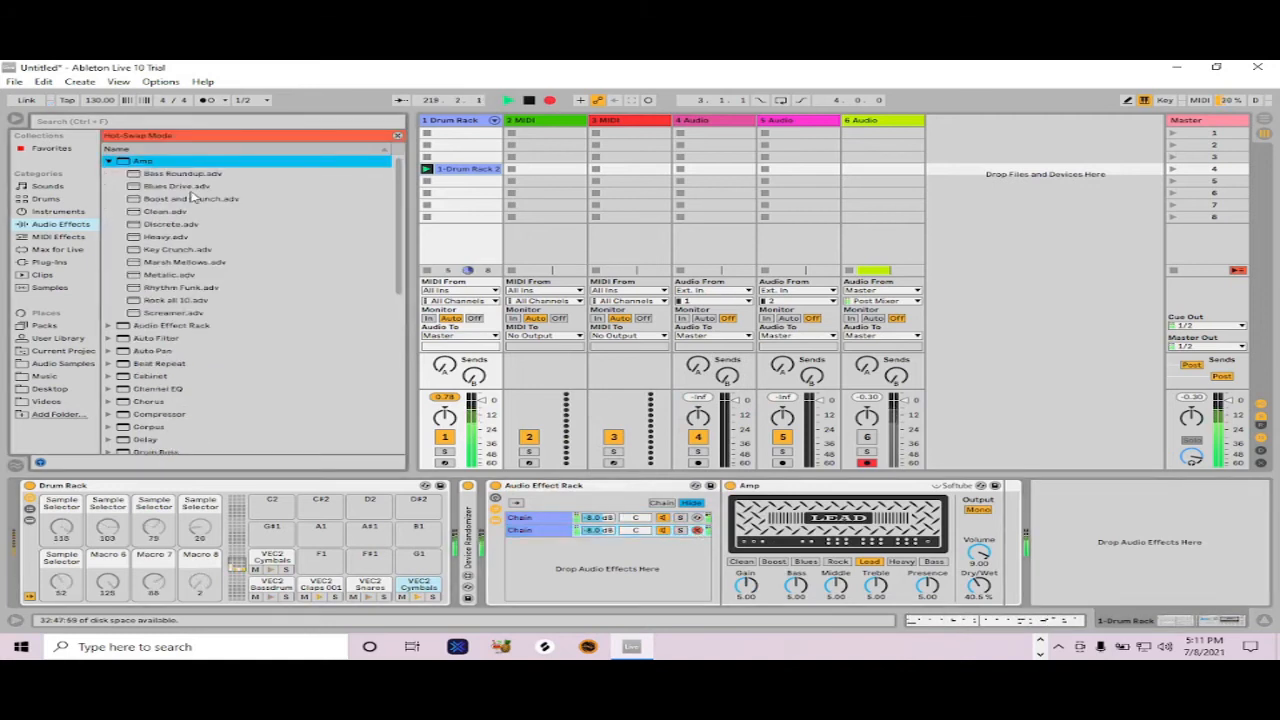
click(109, 161)
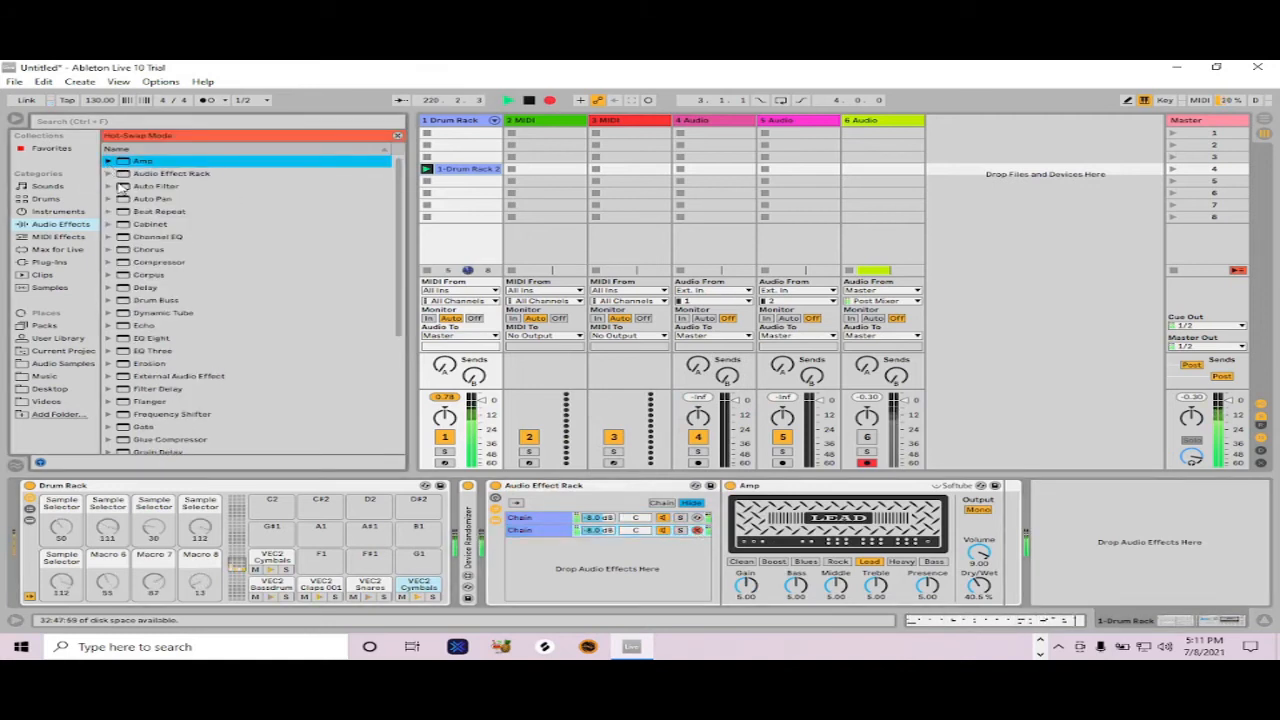
click(125, 187)
double_click(125, 188)
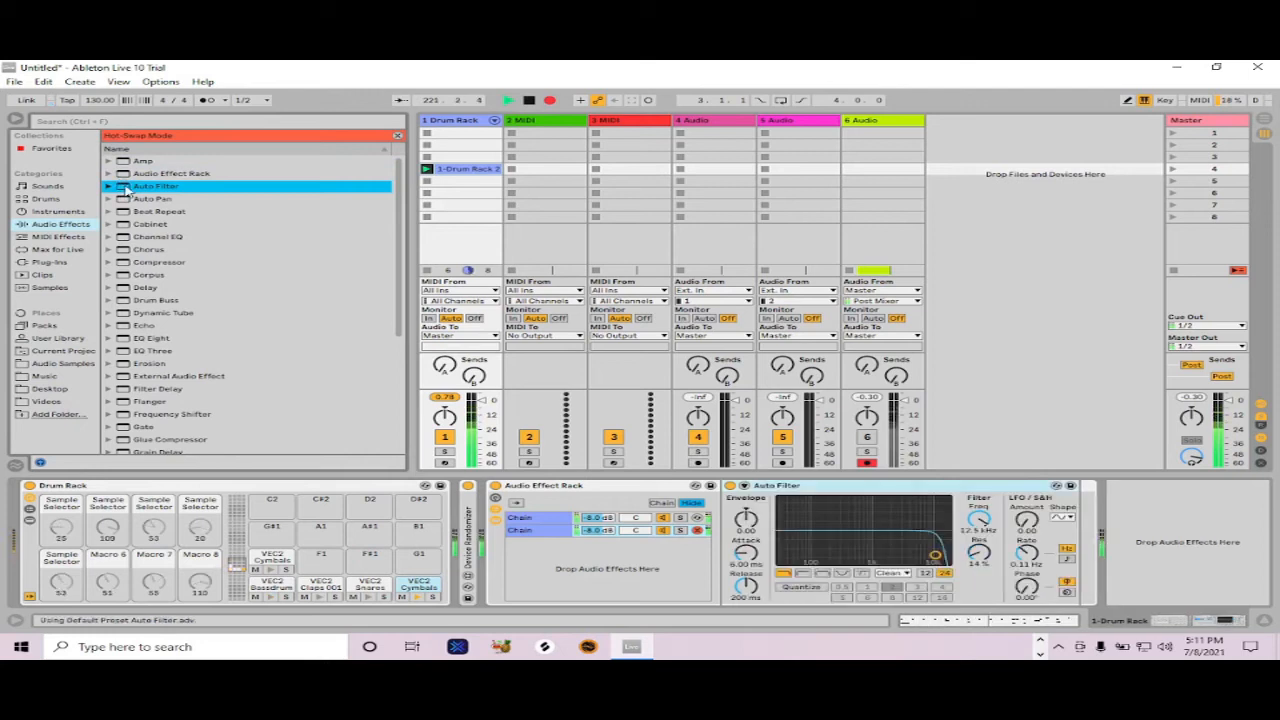
Step: Duplicate the Auto Filter chain and hot-swap the copy's device for Flanger
click(545, 532)
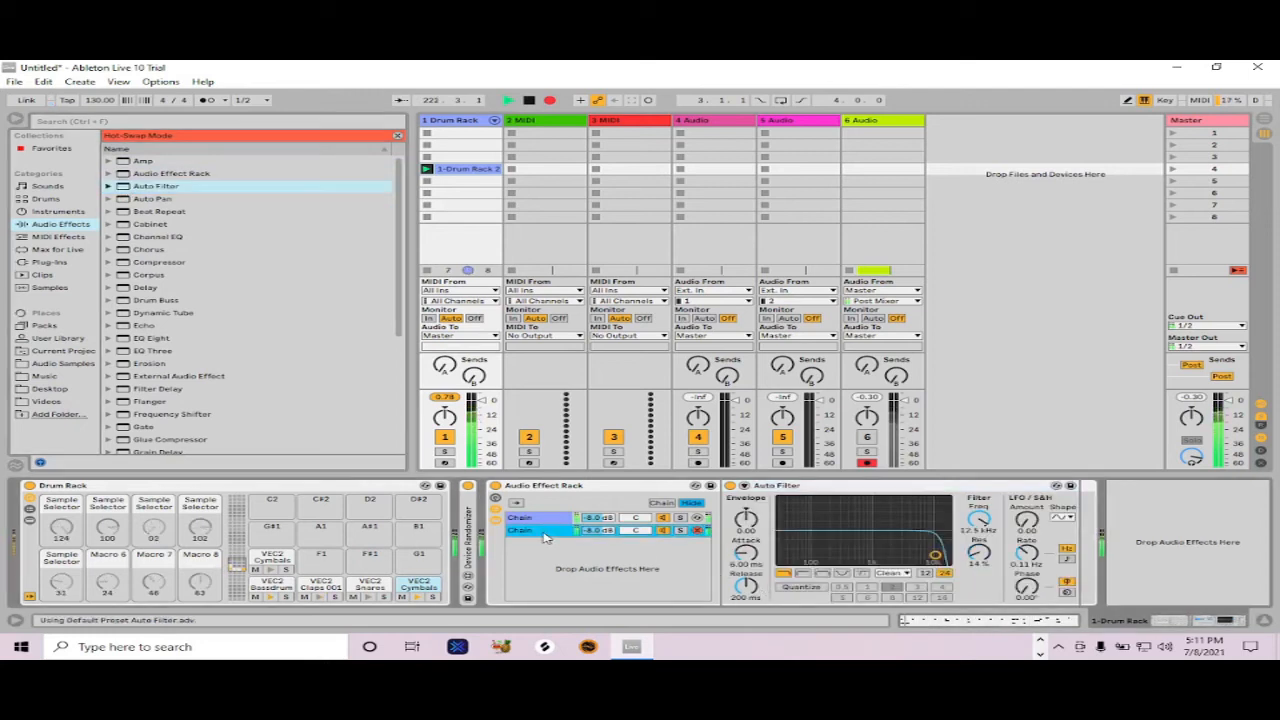
right_click(547, 535)
click(565, 417)
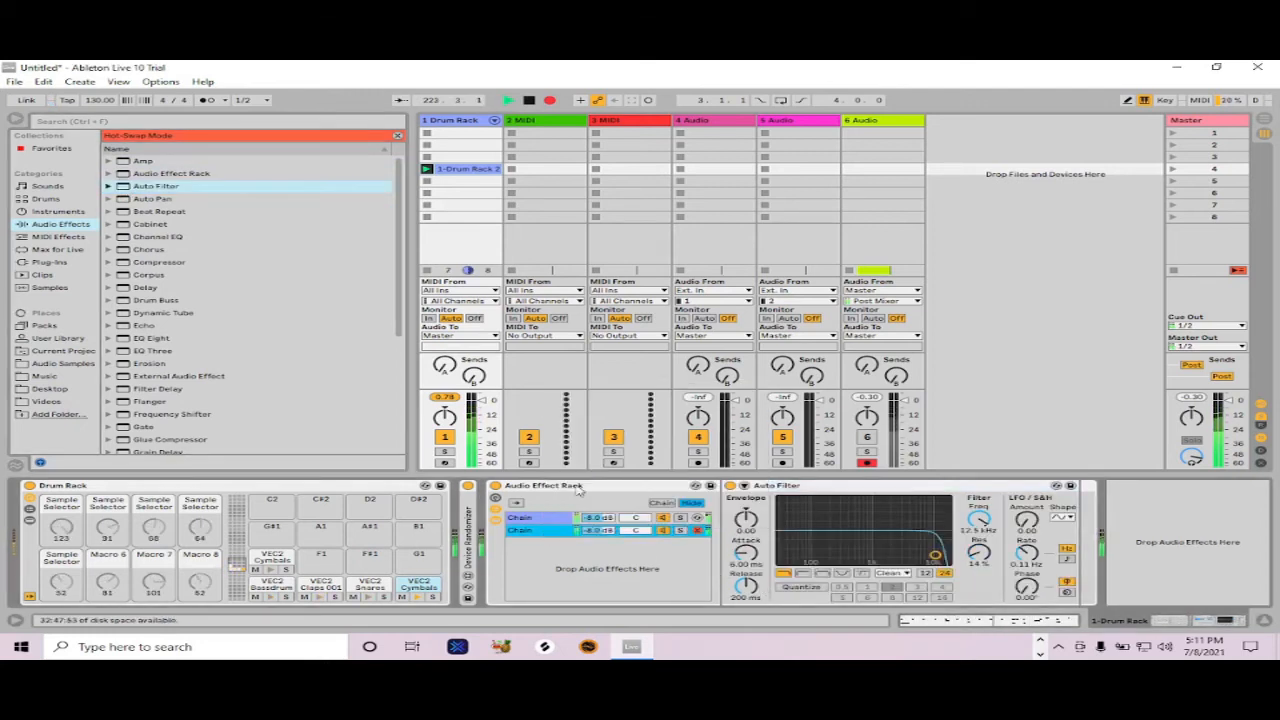
click(698, 543)
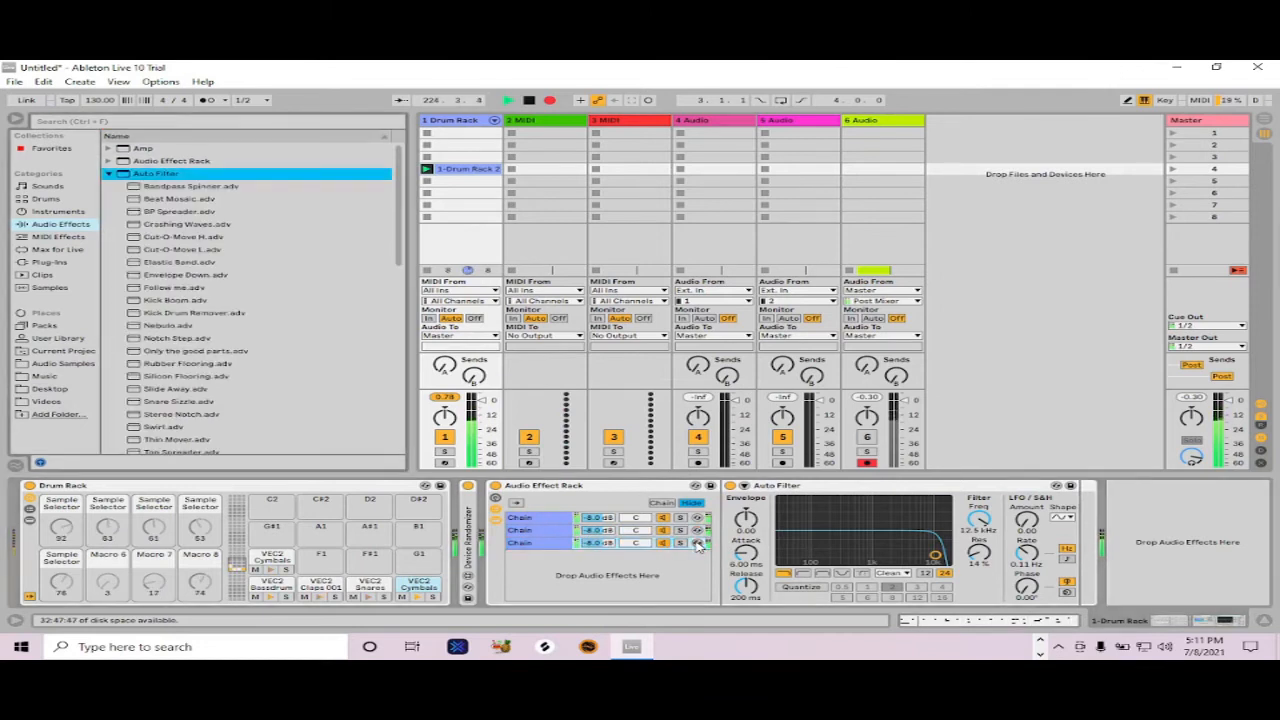
click(110, 188)
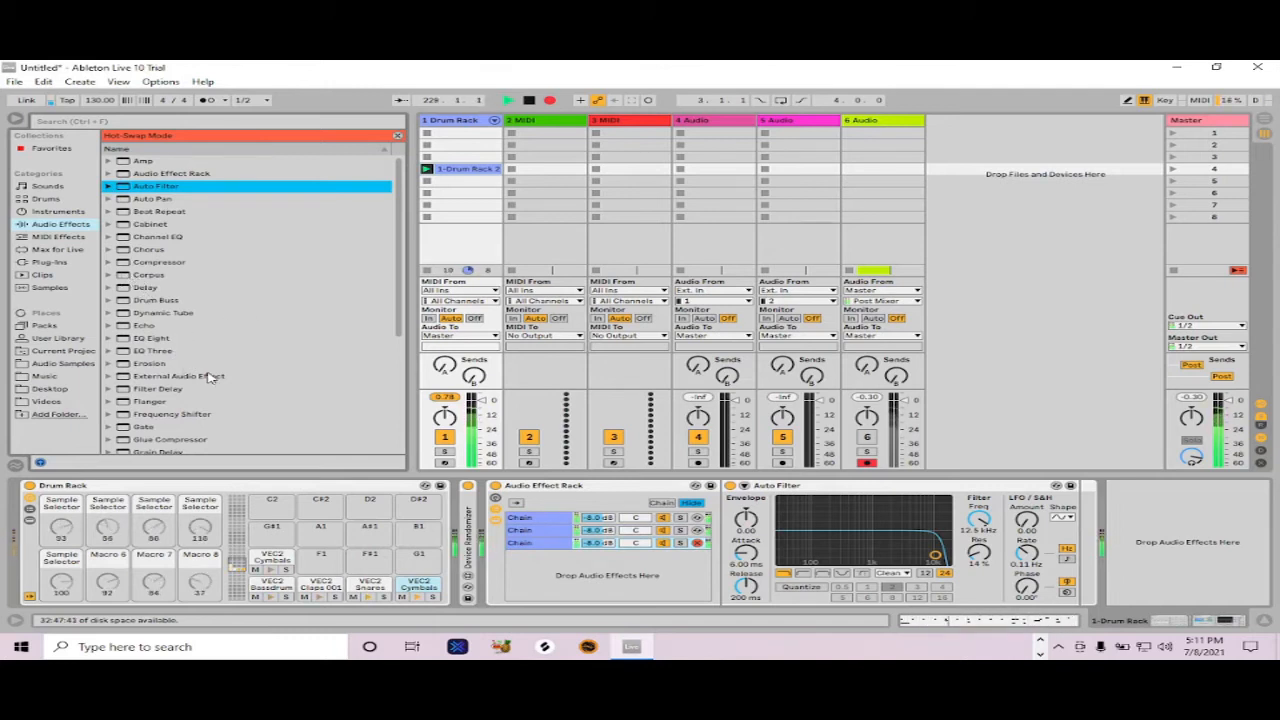
double_click(150, 402)
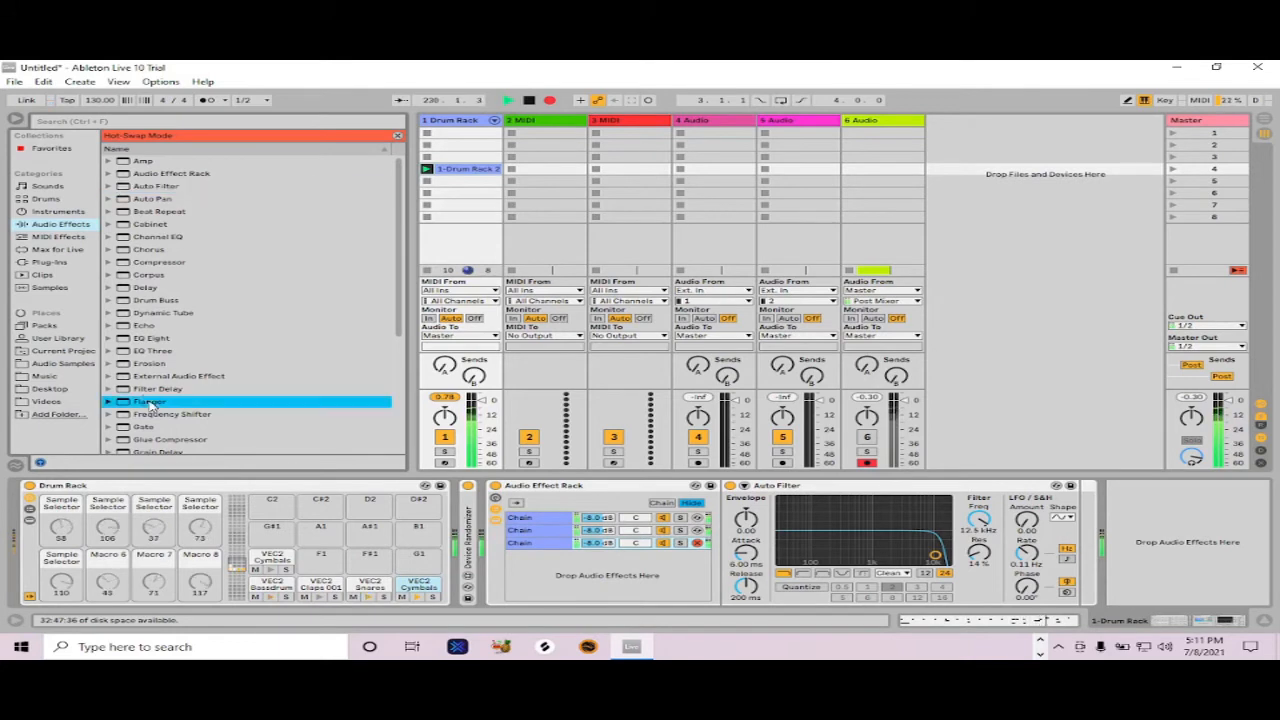
click(697, 543)
Step: Duplicate the Flanger chain and add Reverb to the Audio Effect Rack as a further chain
click(536, 545)
right_click(537, 544)
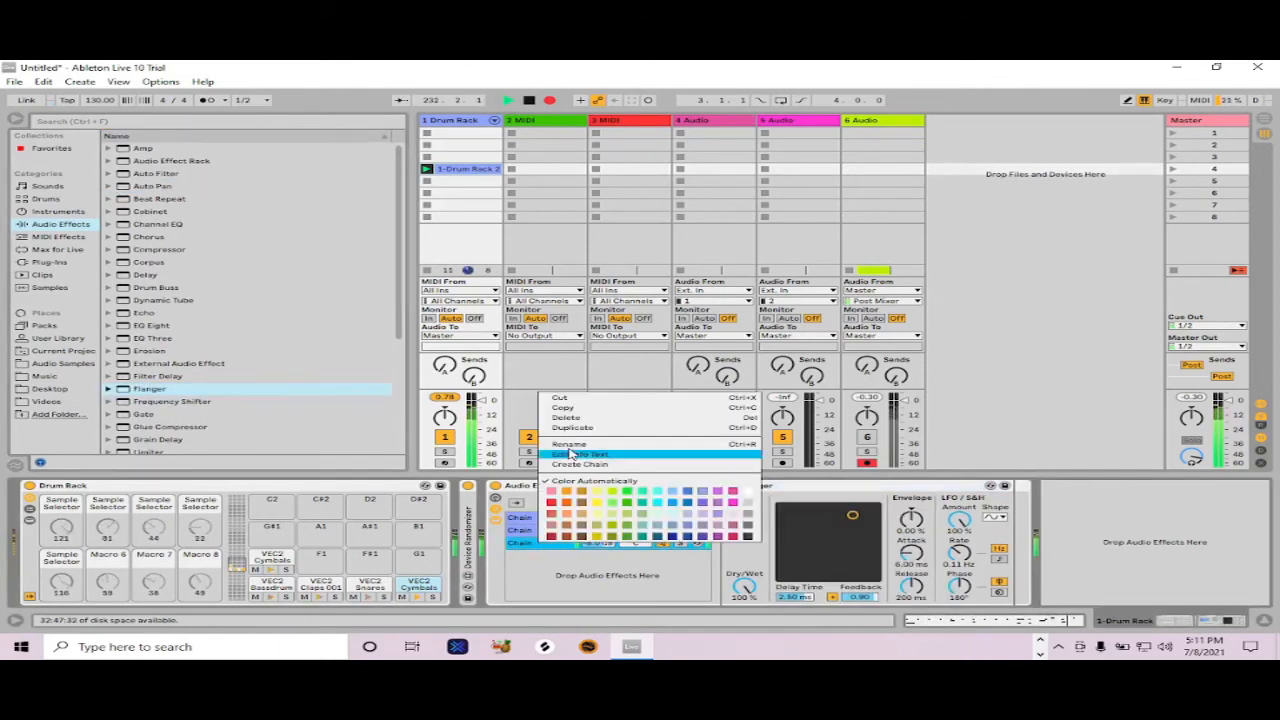
click(571, 431)
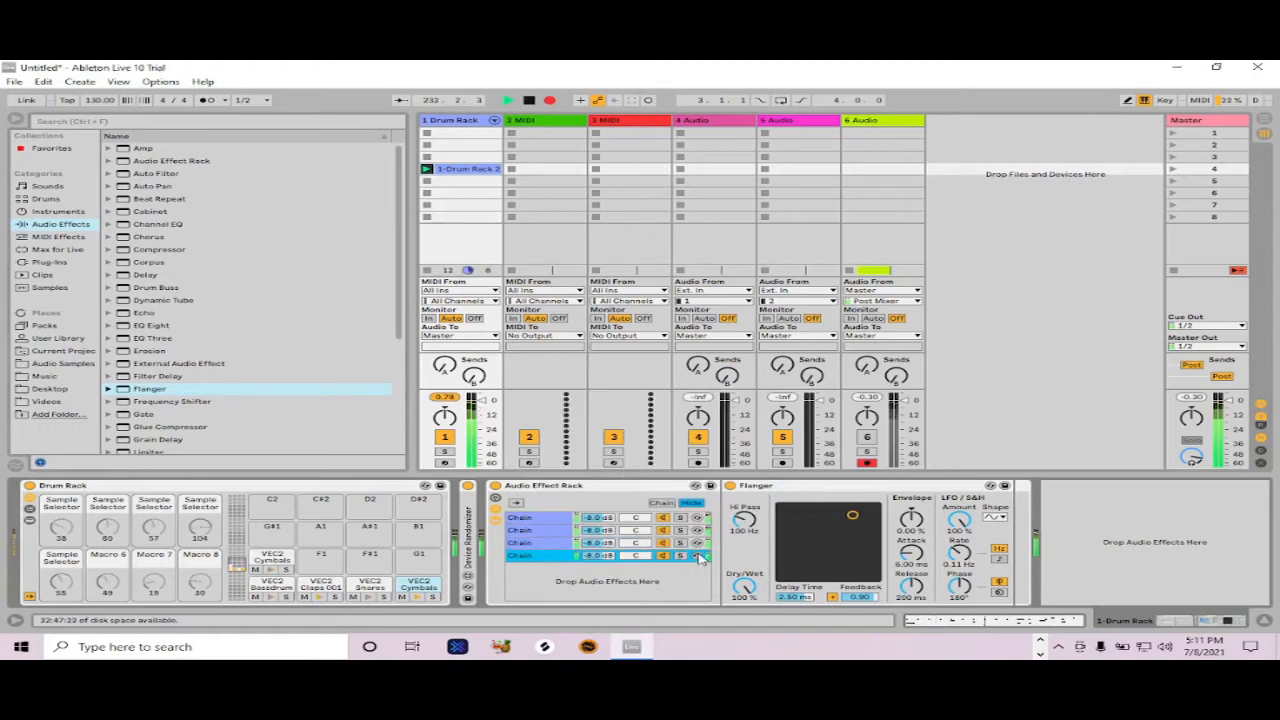
click(697, 555)
click(109, 402)
drag(396, 318, 398, 427)
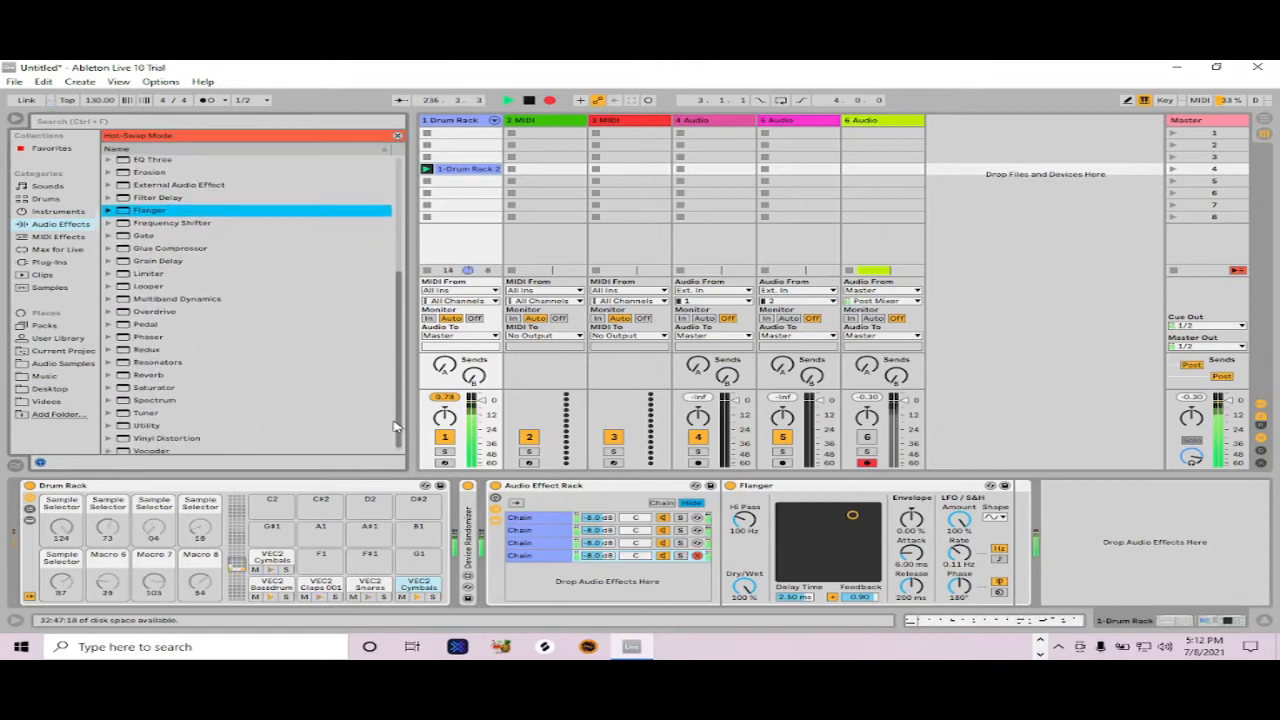
double_click(122, 376)
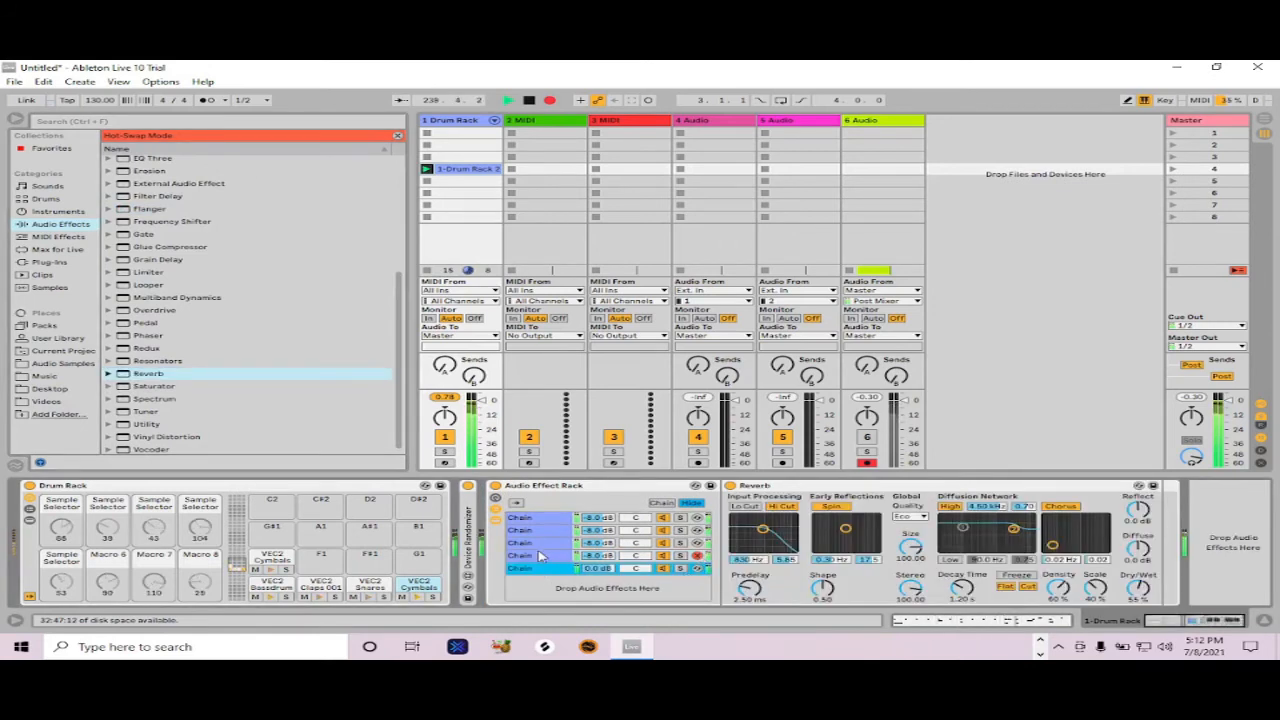
Step: Delete the surplus Flanger chain above the Reverb chain in the Audio Effect Rack
click(540, 555)
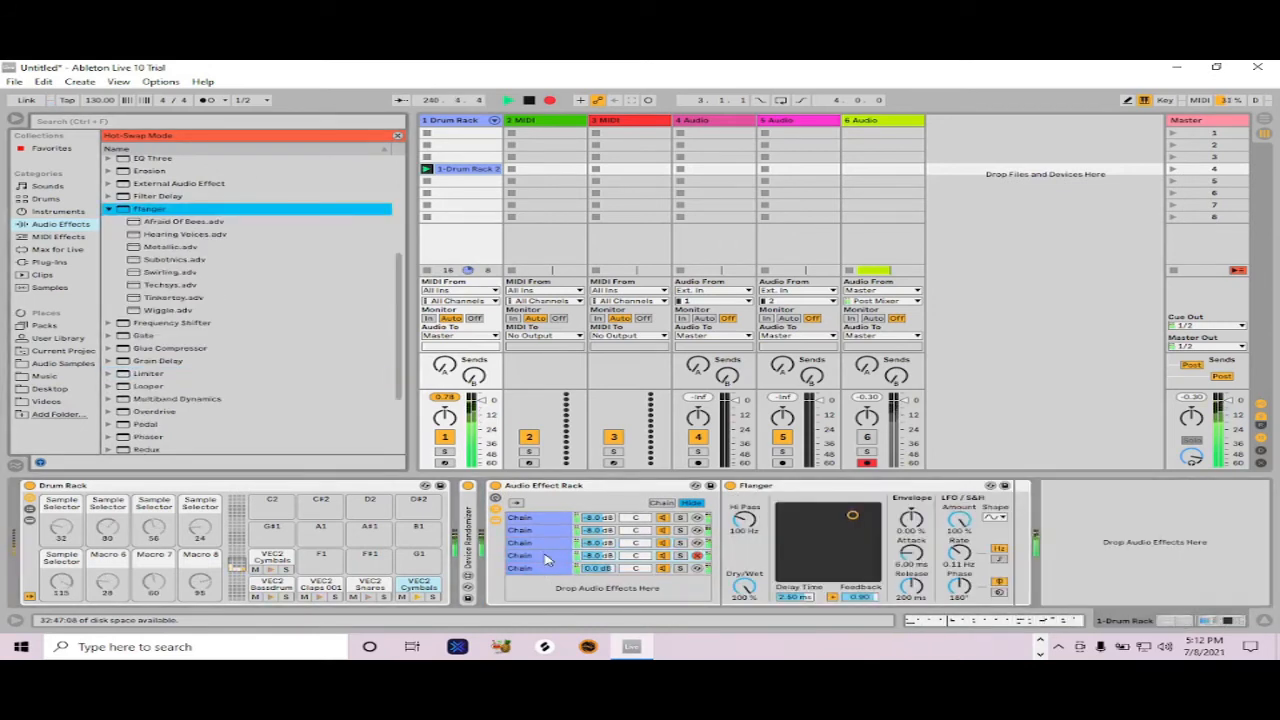
click(547, 556)
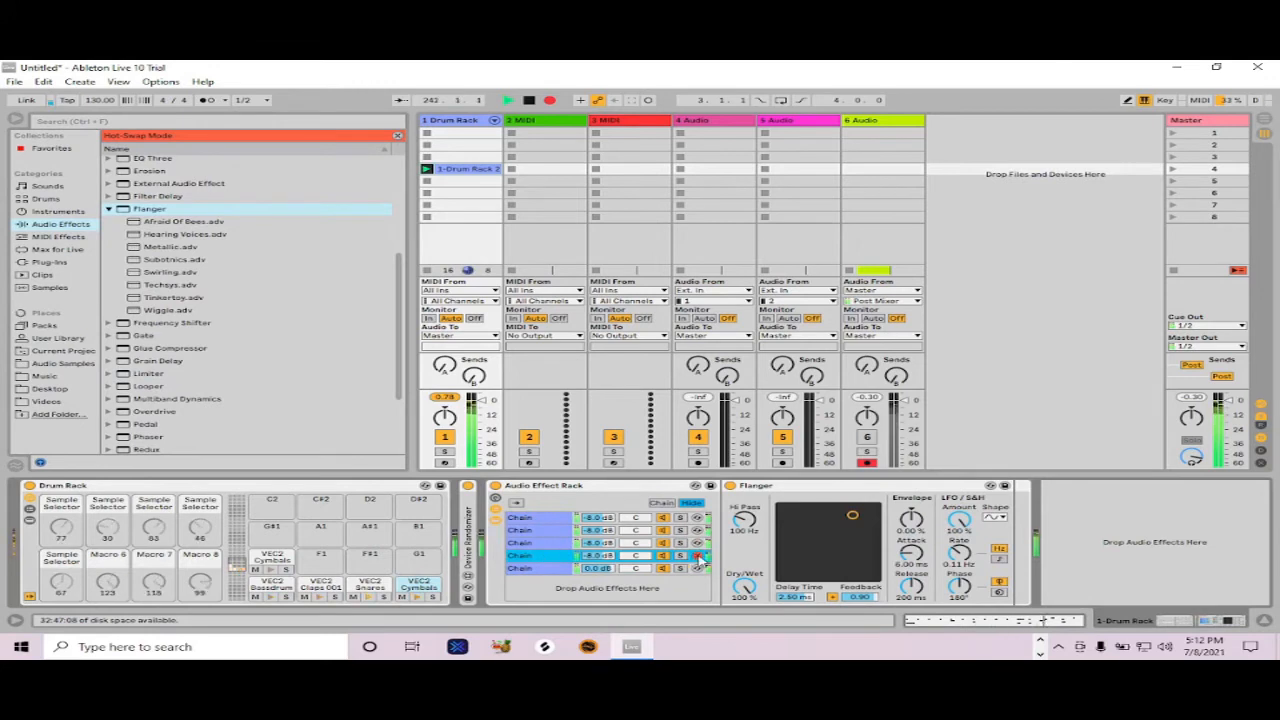
right_click(563, 562)
click(587, 431)
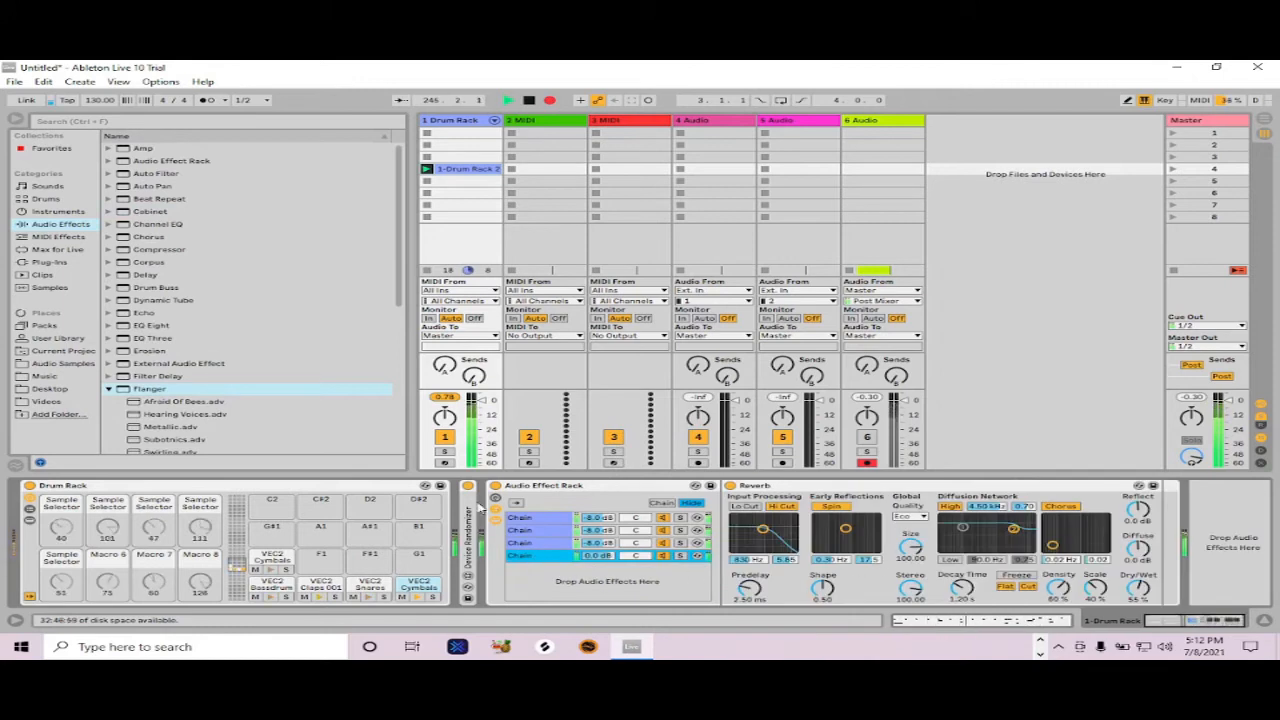
Step: Map the Reverb's Dry/Wet to Macro 1, set to 54%, and map its Decay Time to Macro 2
right_click(1138, 592)
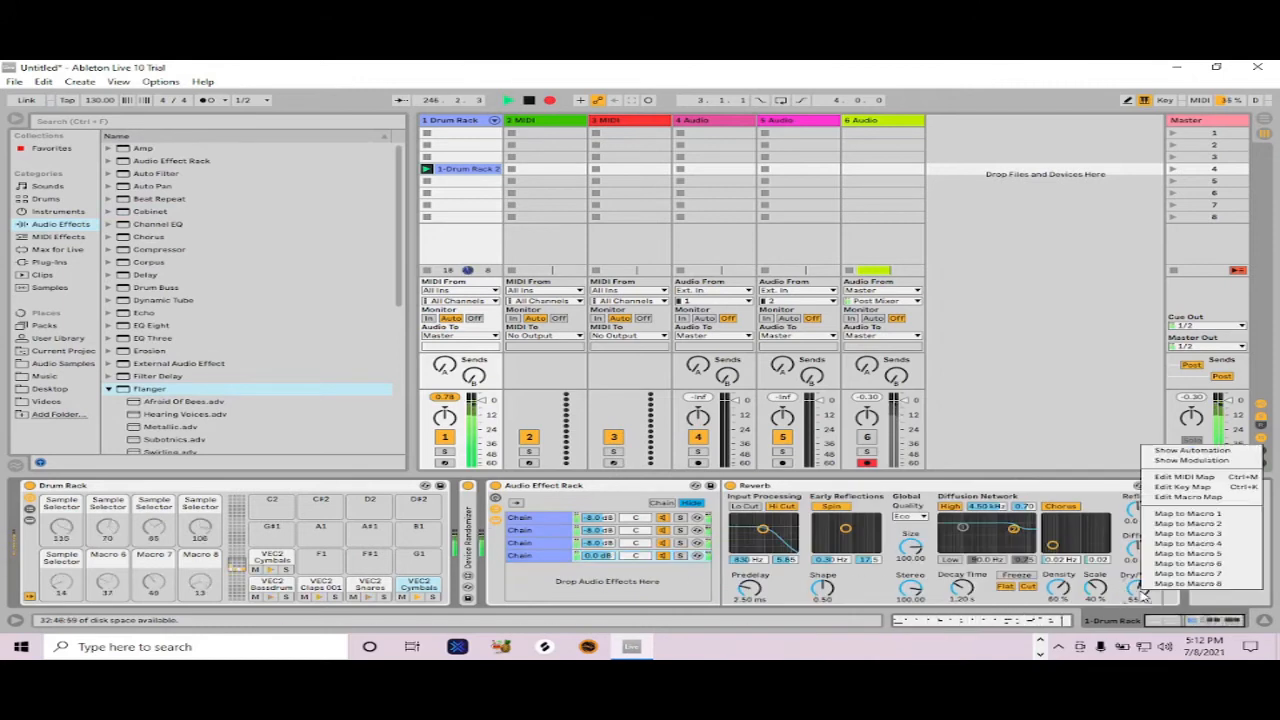
click(1170, 514)
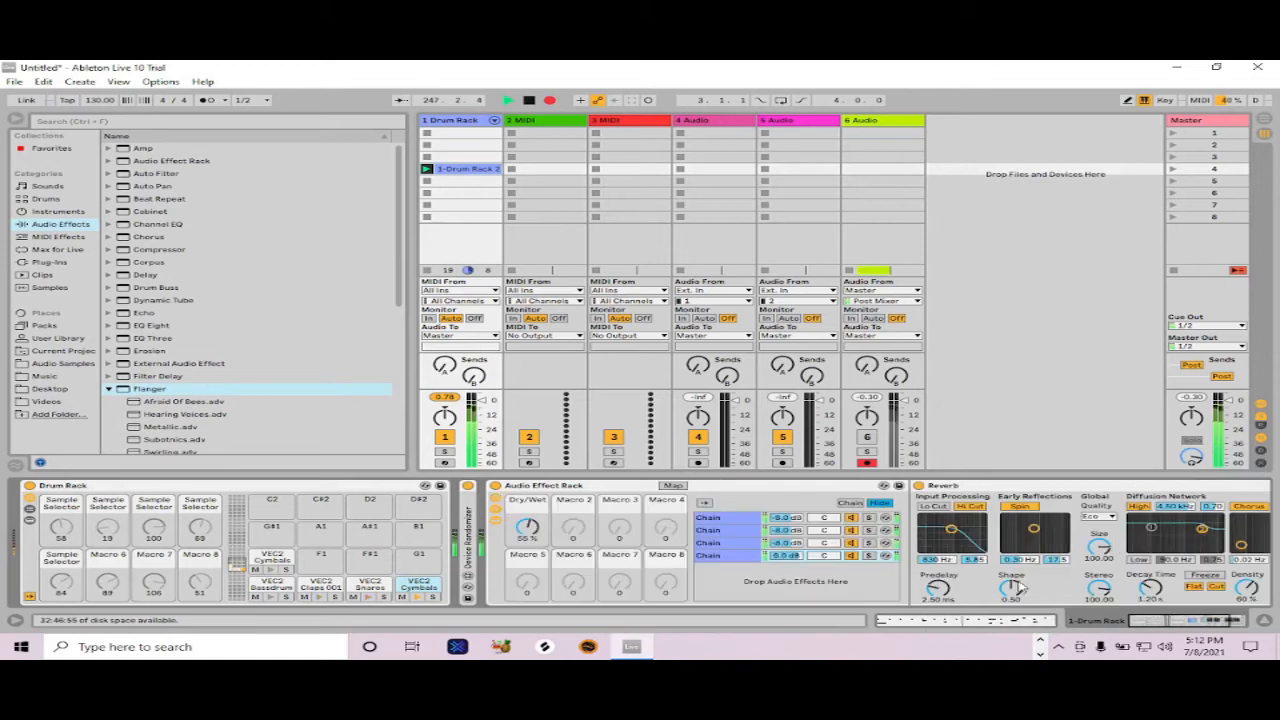
click(1222, 621)
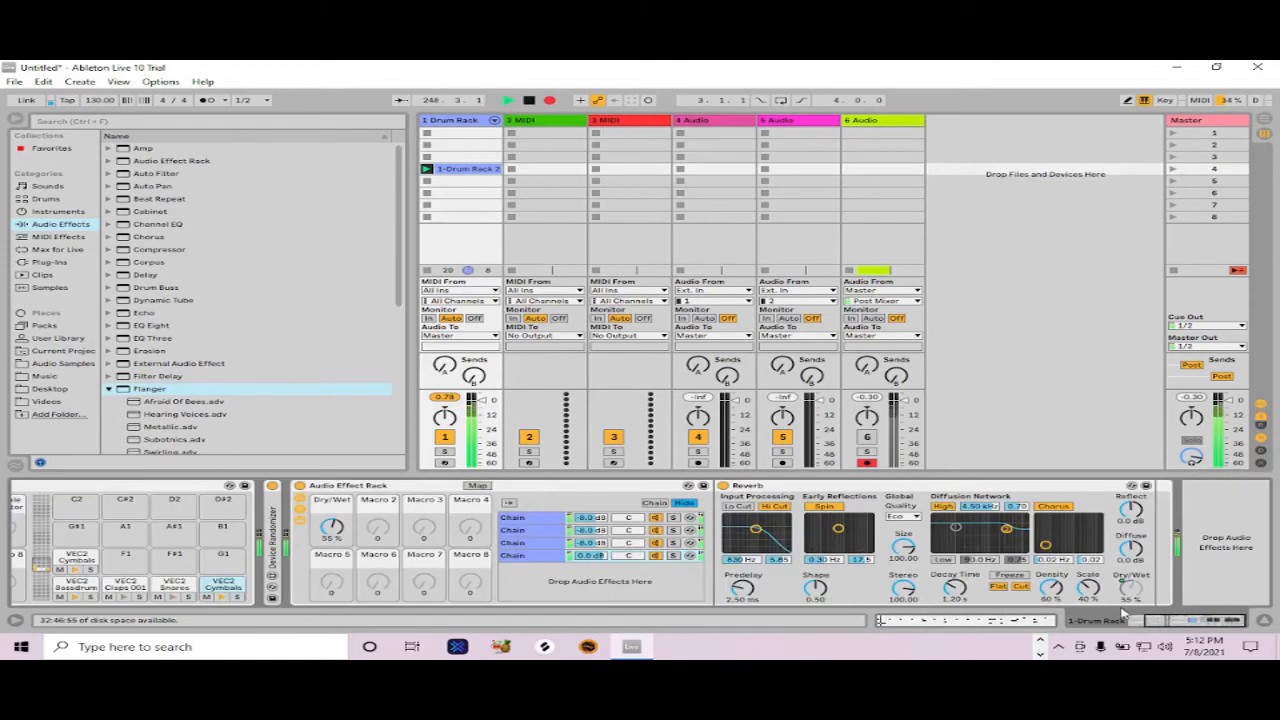
mouse_move(332, 527)
mouse_down()
mouse_move(332, 480)
mouse_move(332, 526)
mouse_up()
right_click(957, 589)
click(986, 522)
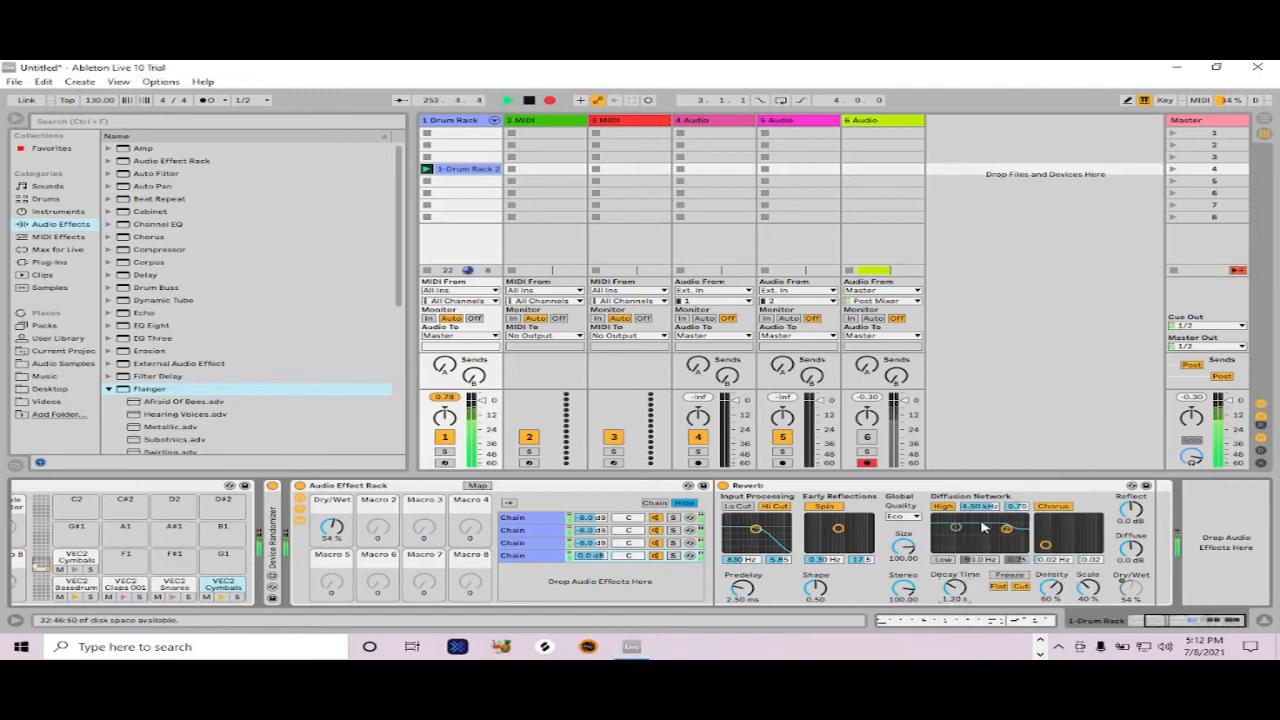
Step: Map the Reverb's room size to Macro 3 and set its quality to High
right_click(910, 552)
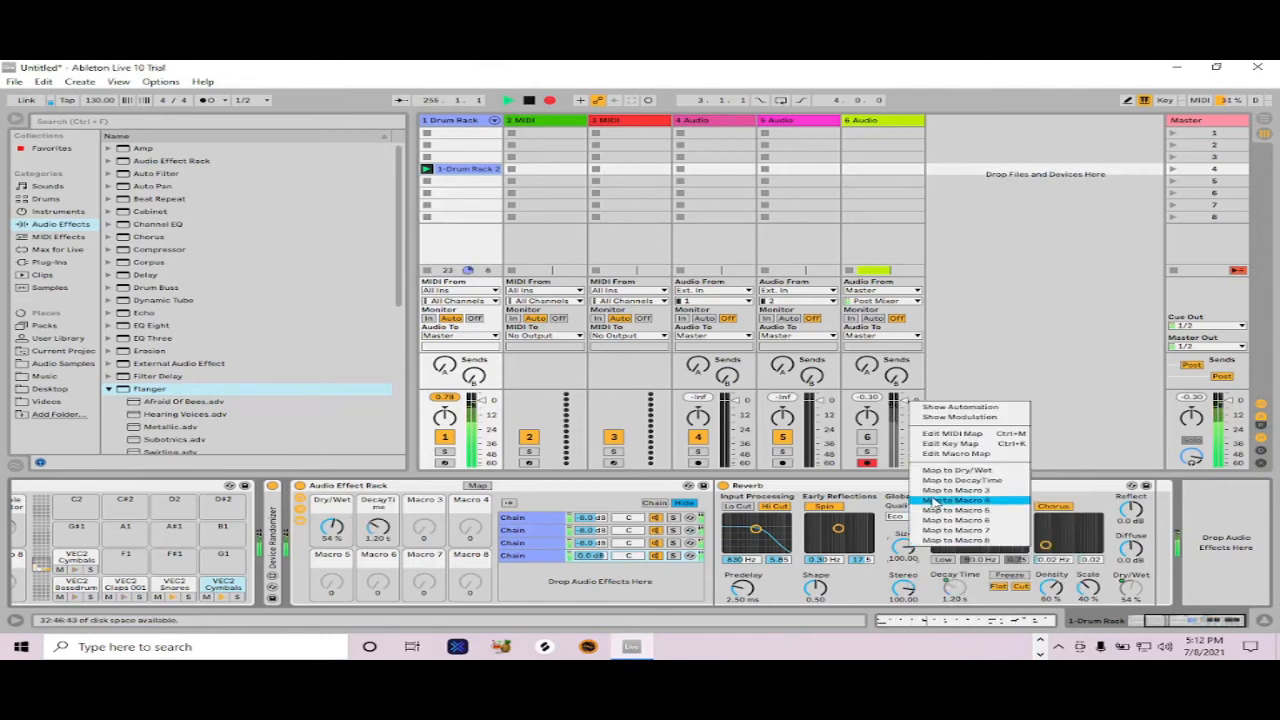
click(920, 510)
click(916, 523)
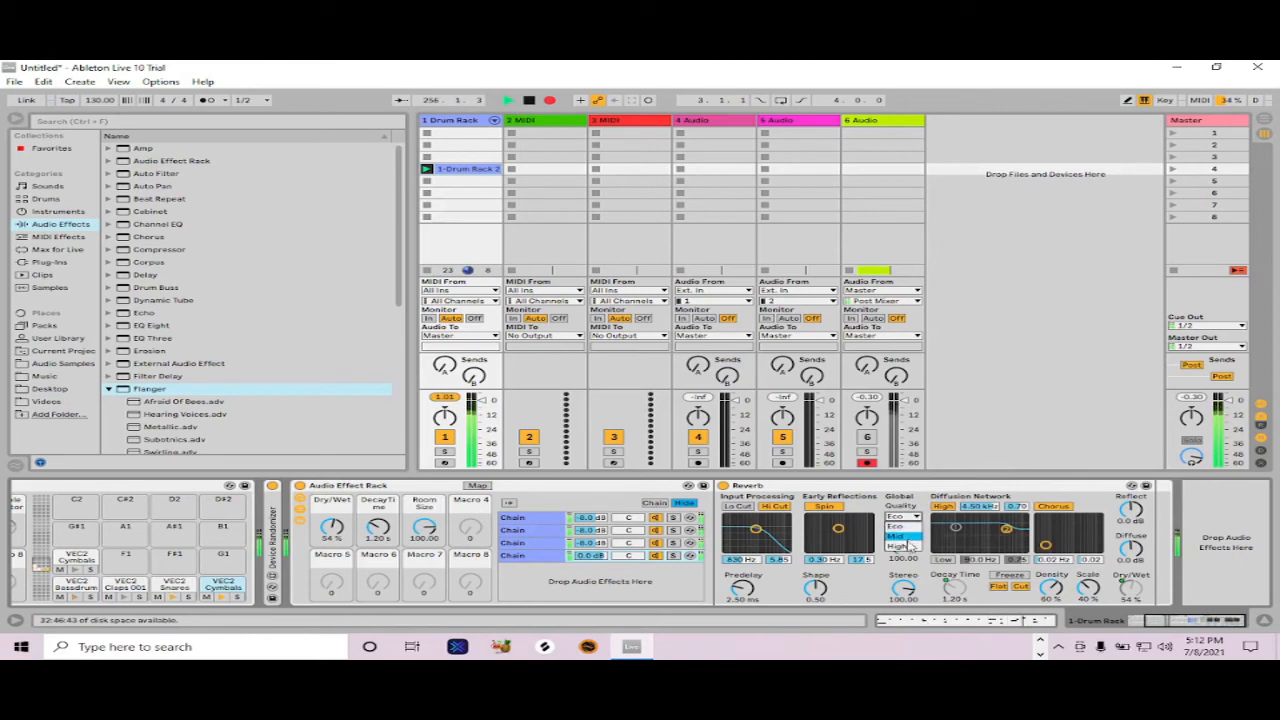
click(908, 546)
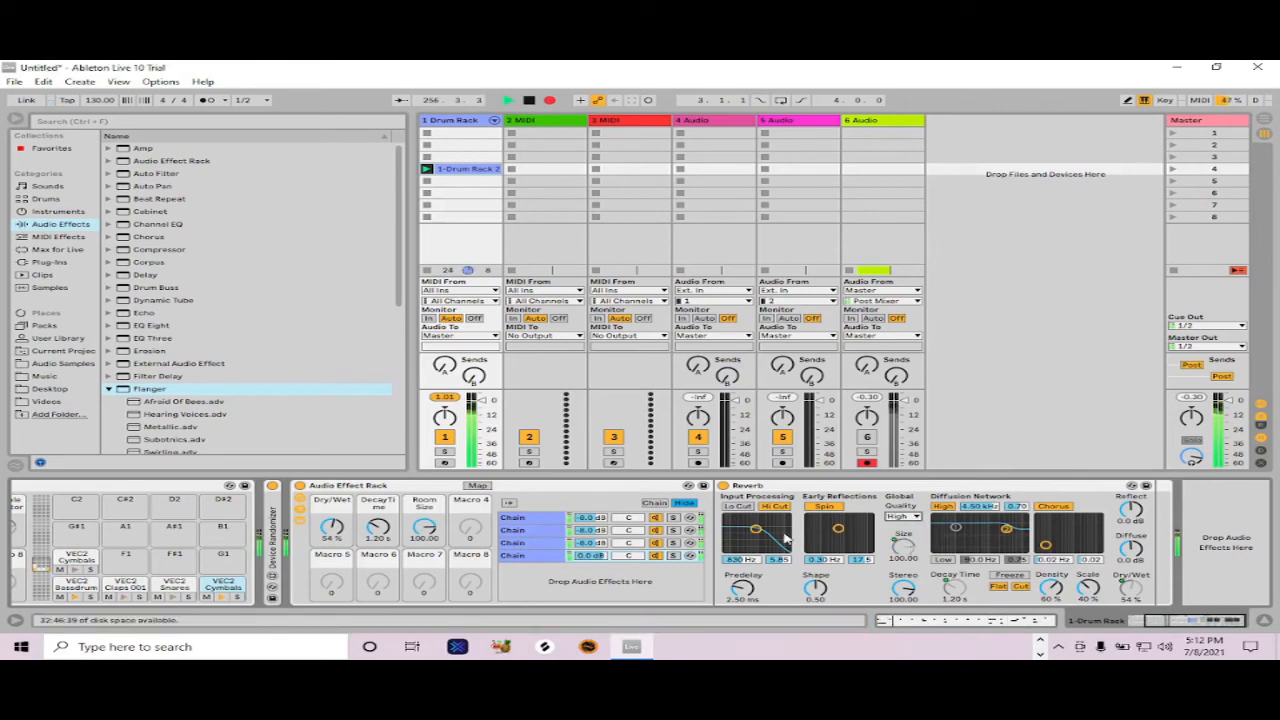
Step: Map the Flanger's Dry/Wet to Macro 4 and its Delay Time to Macro 5
click(537, 544)
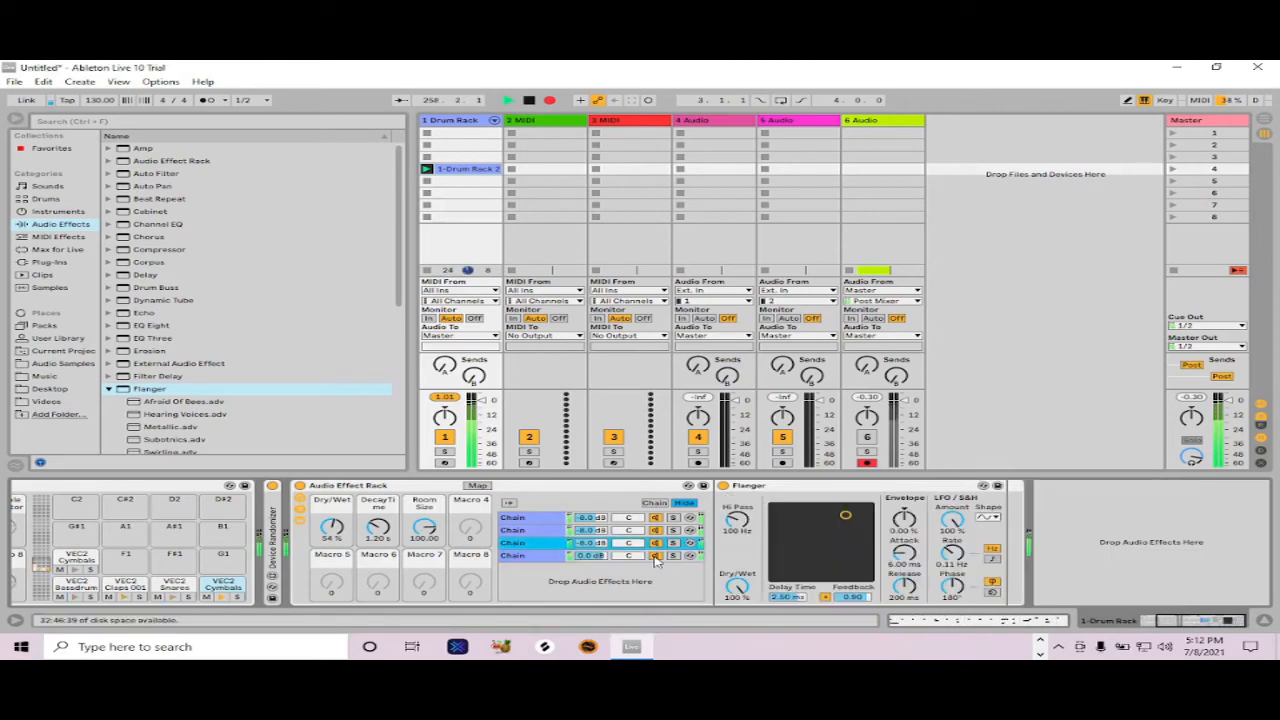
right_click(737, 591)
click(757, 547)
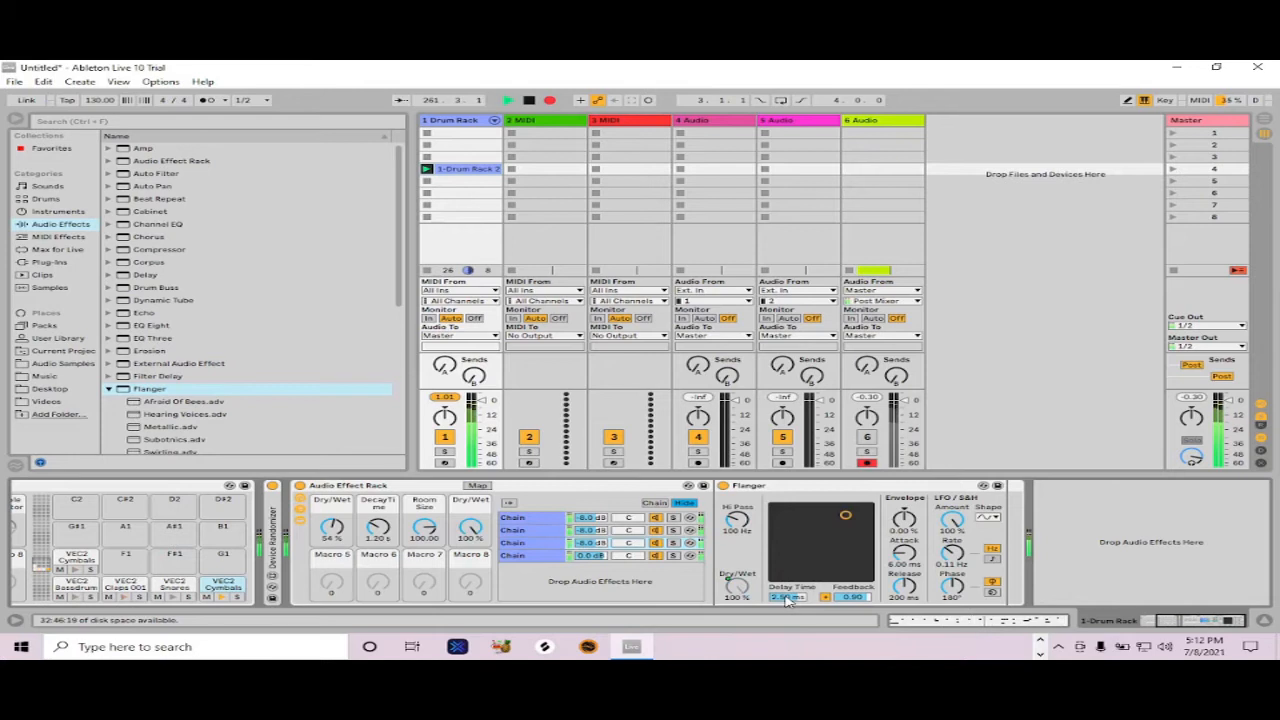
right_click(787, 598)
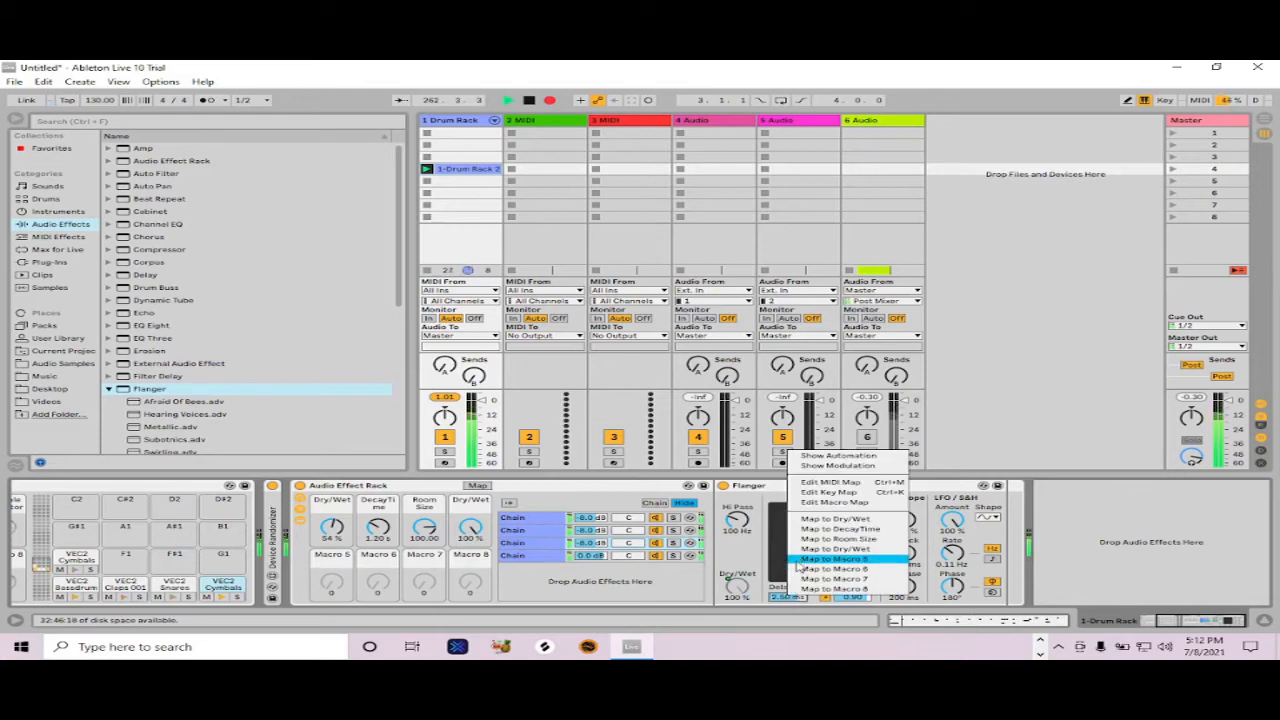
click(800, 560)
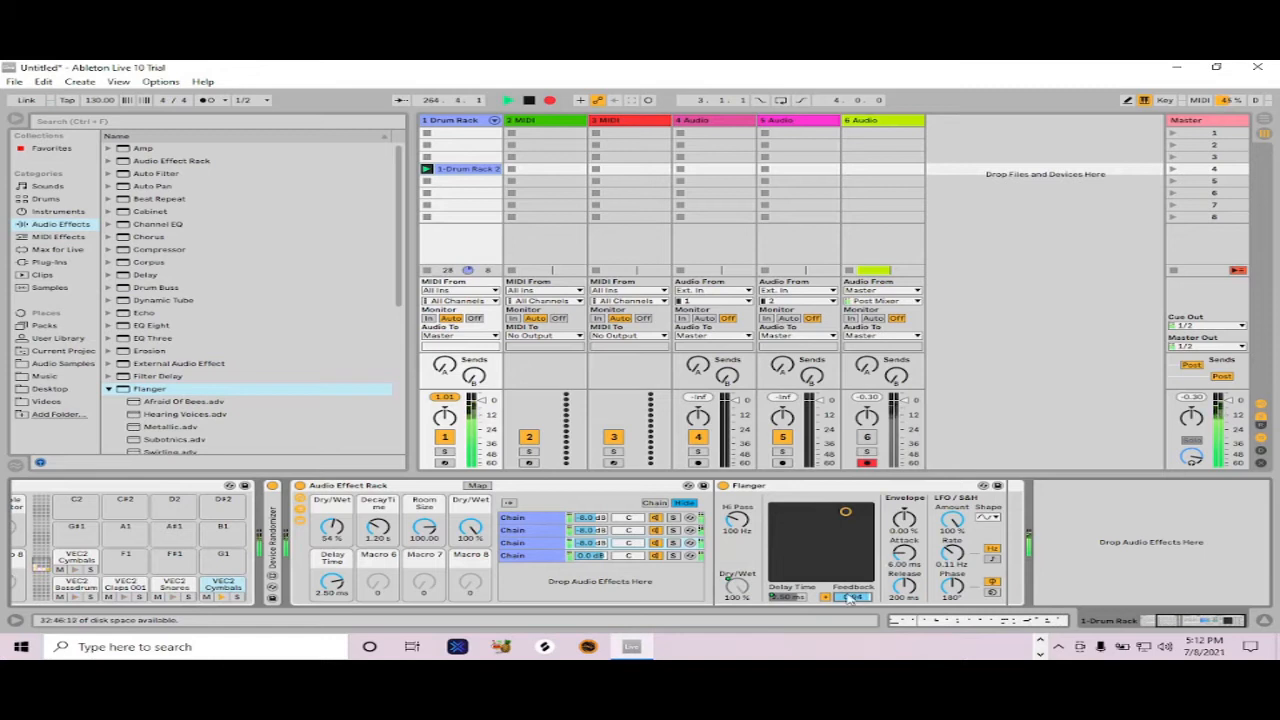
Step: Map the Auto Filter's filter type to Macro 6 and its cutoff frequency to Macro 7
click(531, 532)
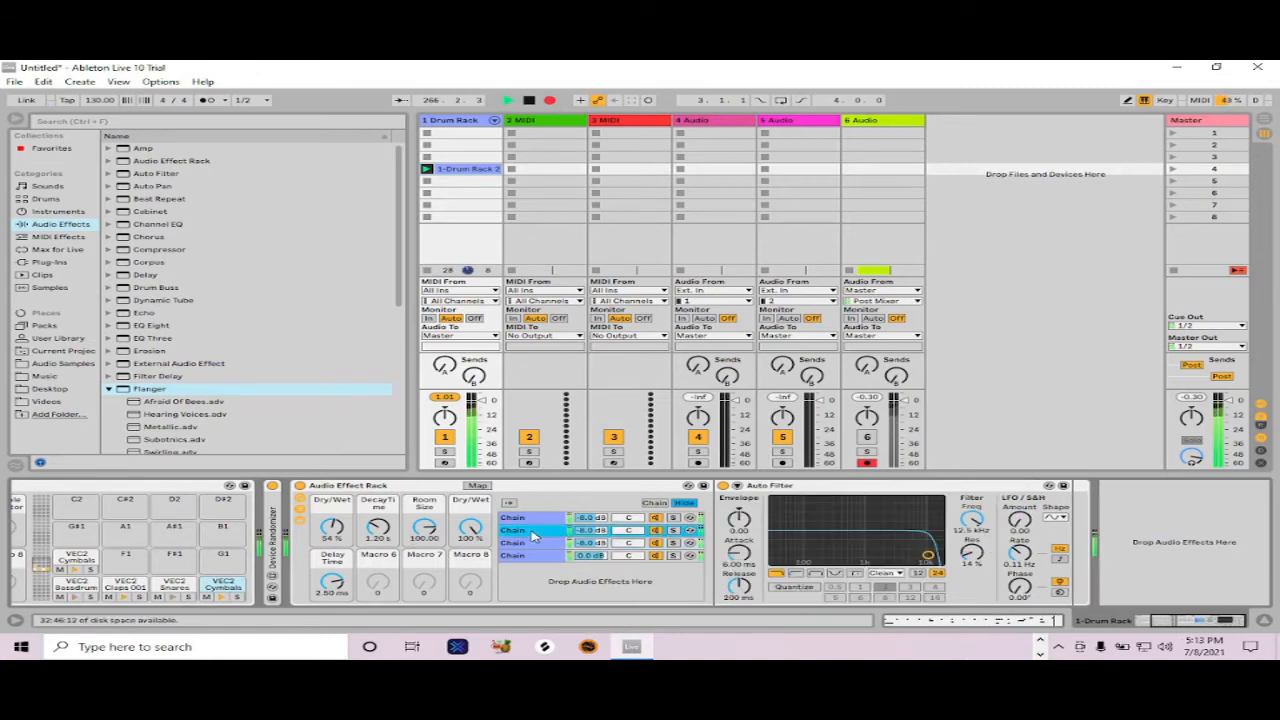
right_click(835, 578)
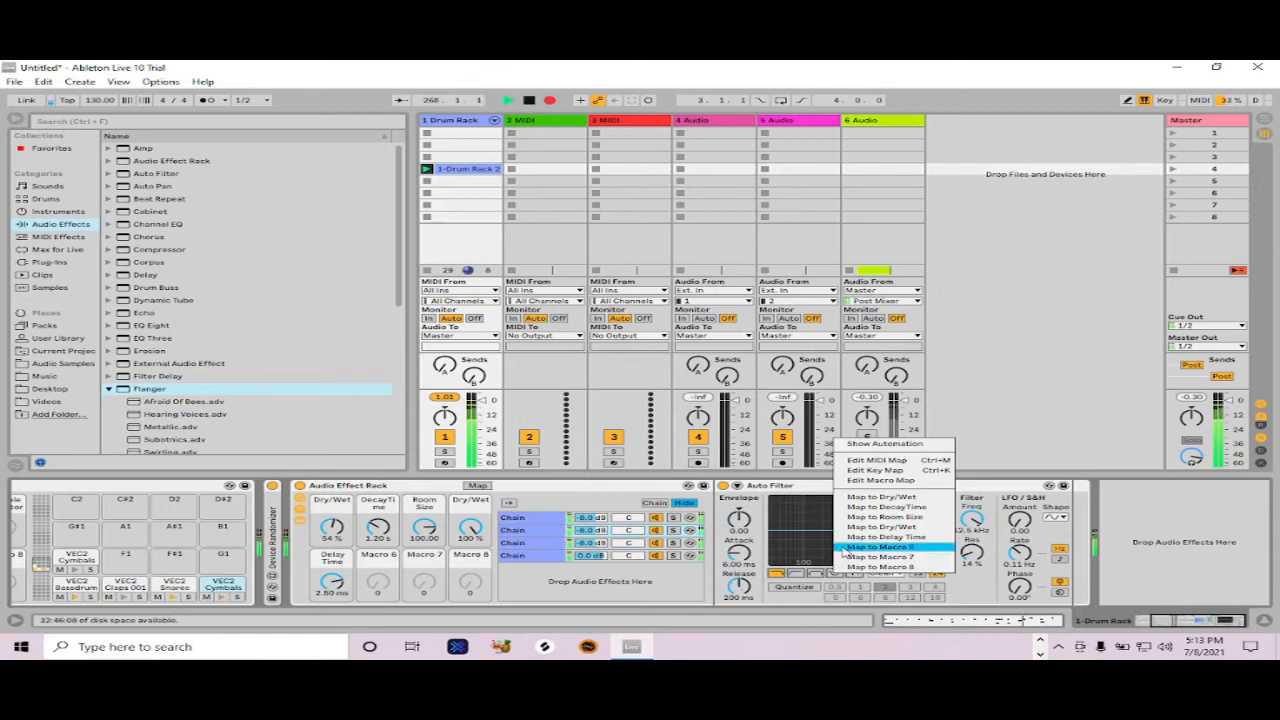
click(843, 554)
right_click(971, 521)
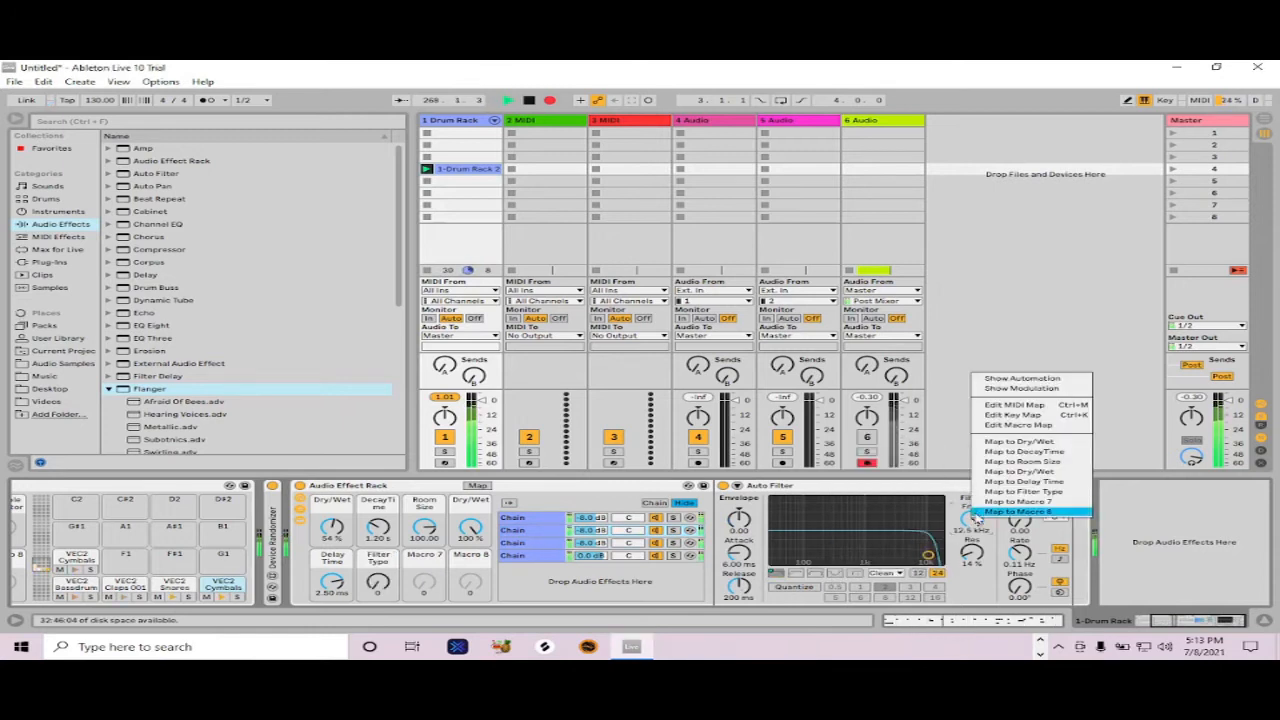
click(982, 504)
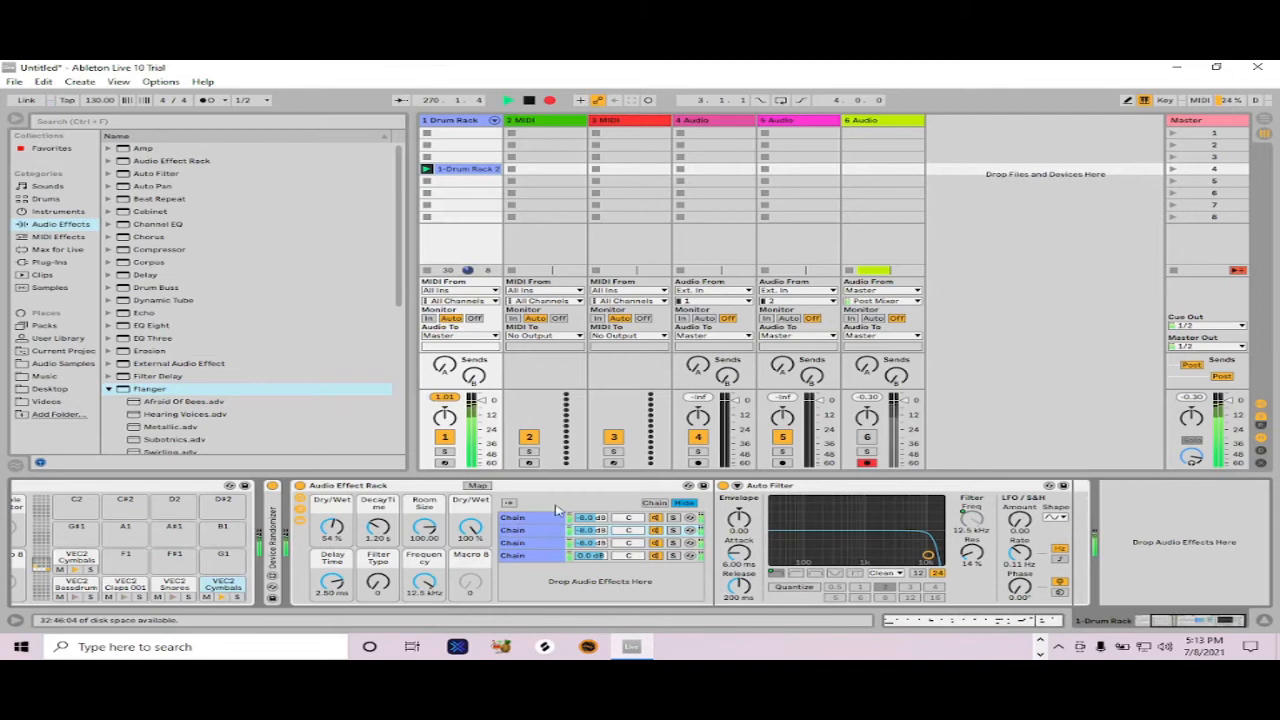
Step: Map the Amp's Dry/Wet to Macro 8 and hide the Audio Effect Rack's chain devices
click(520, 518)
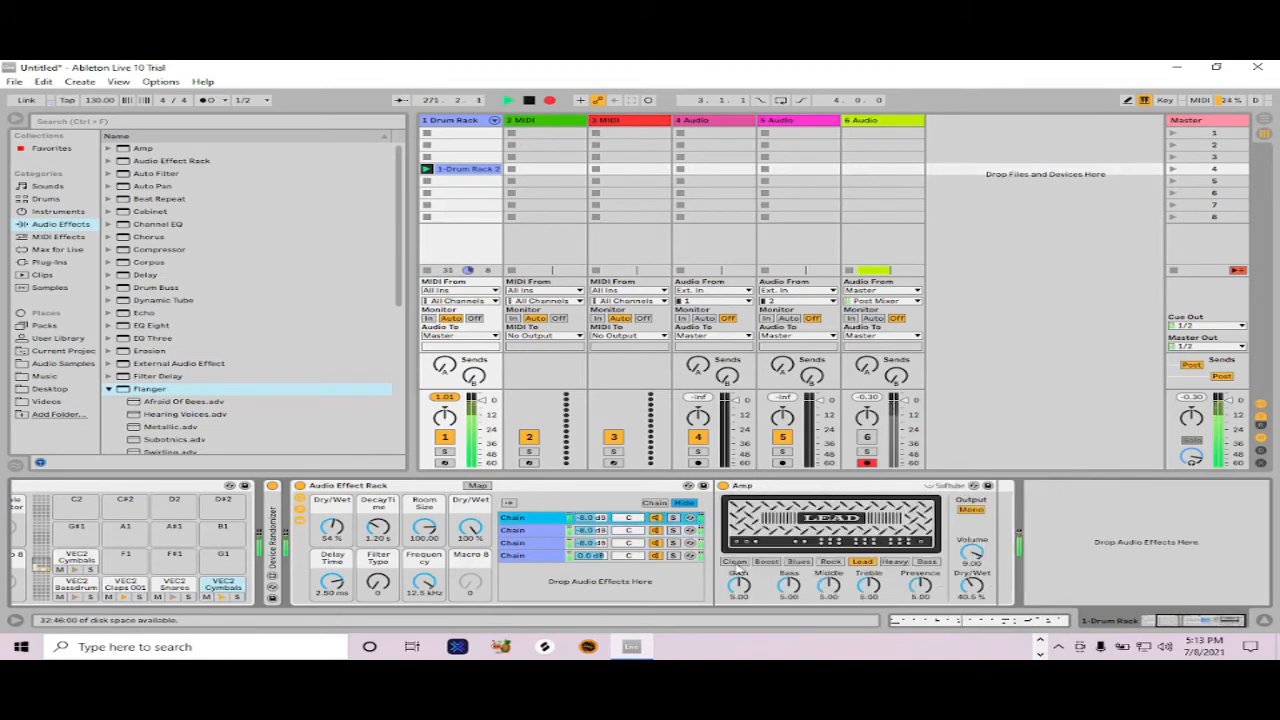
right_click(971, 585)
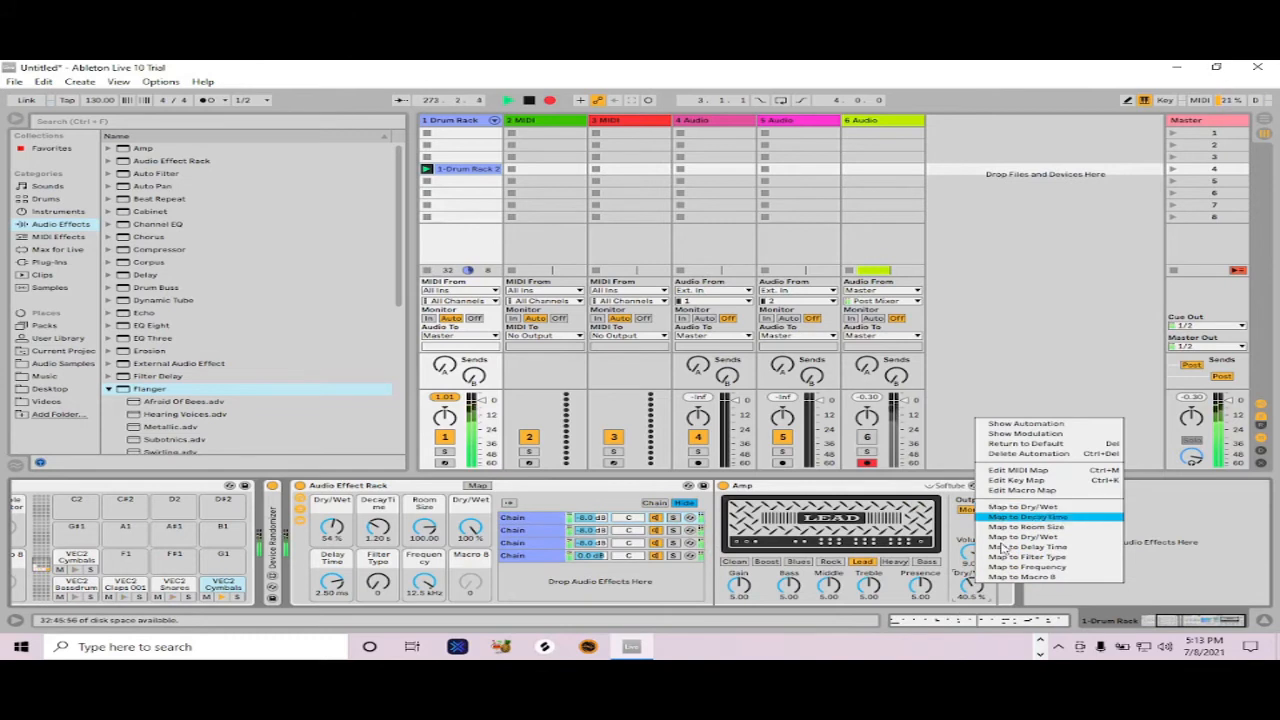
click(1010, 577)
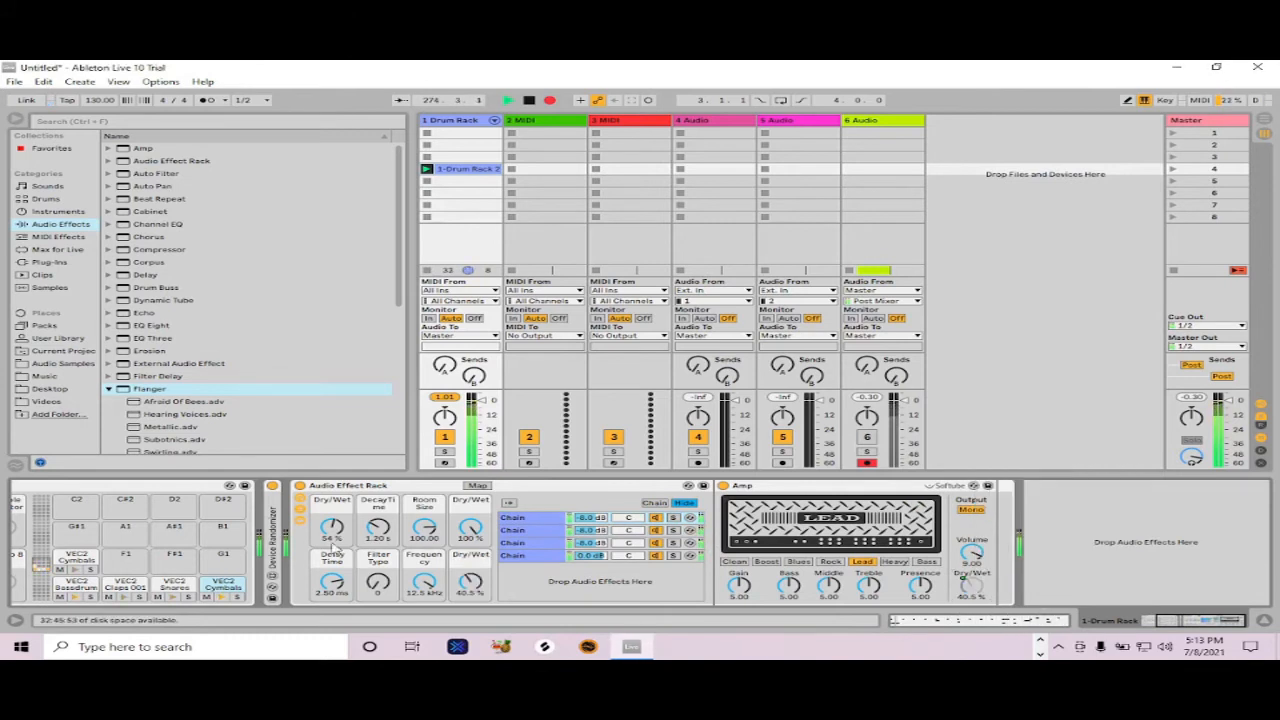
click(300, 521)
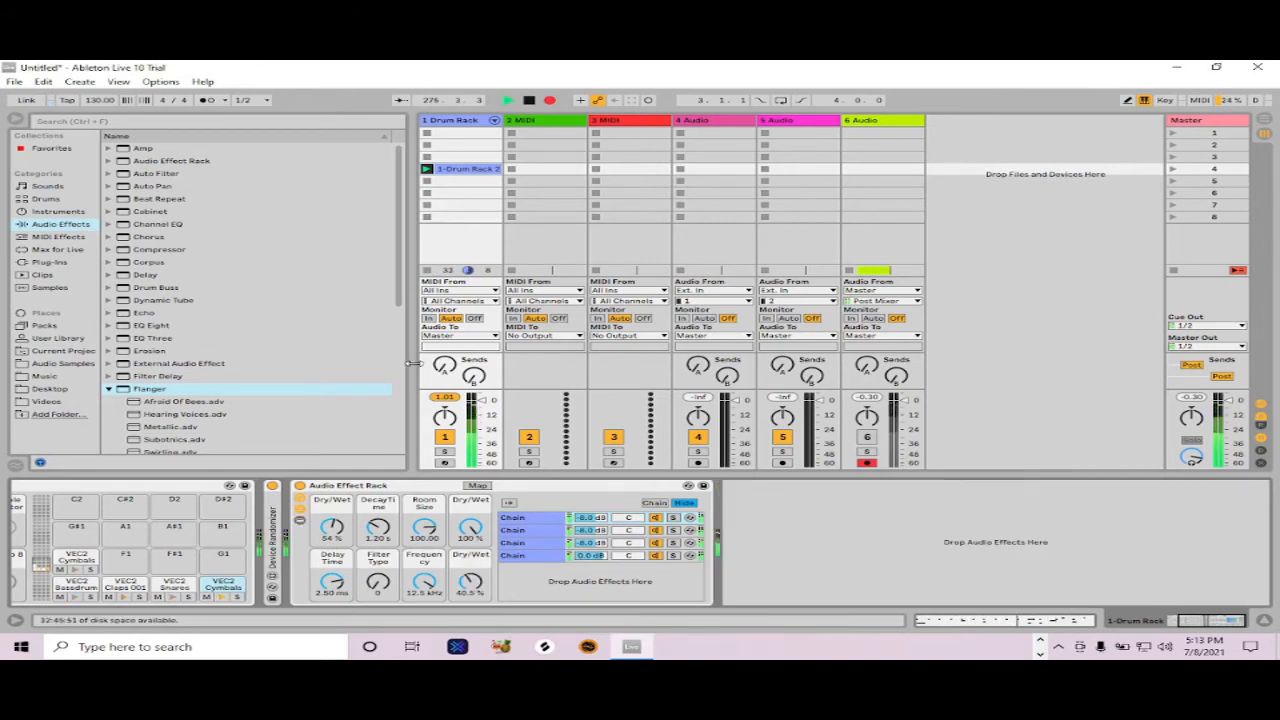
Step: Add a second Device Randomizer after the Audio Effect Rack and map it to that rack
click(47, 251)
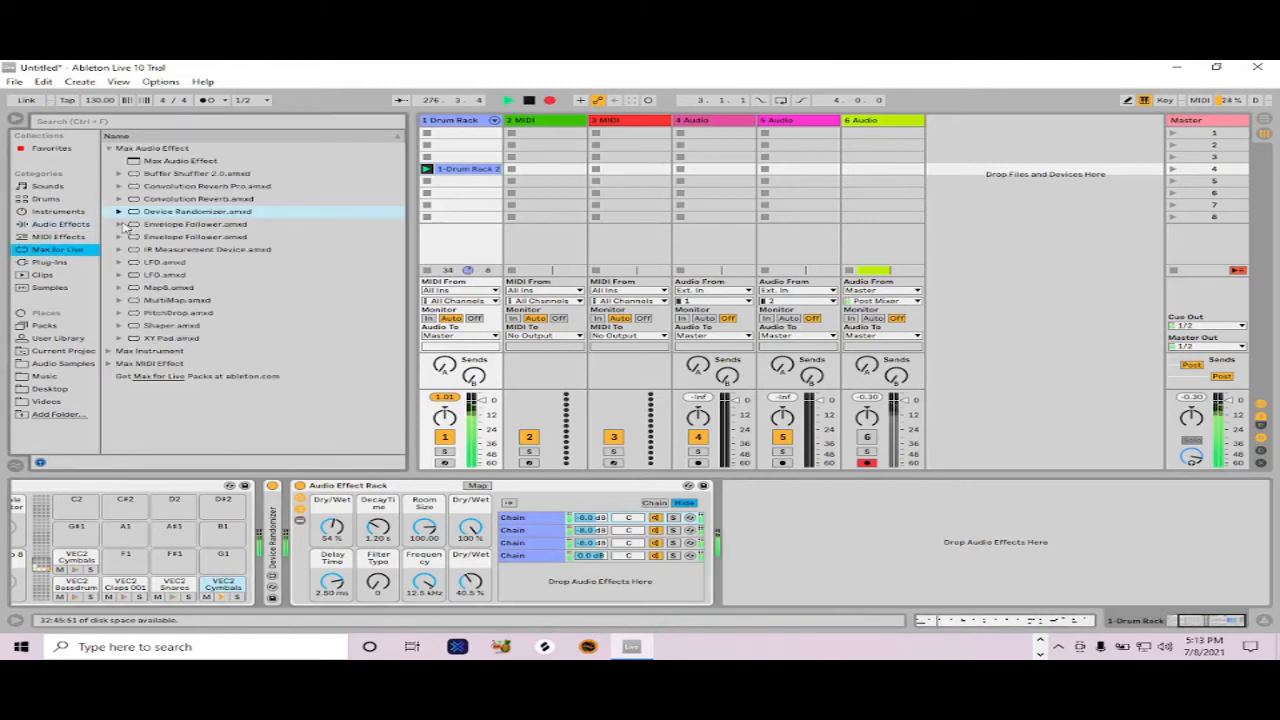
drag(133, 216, 777, 521)
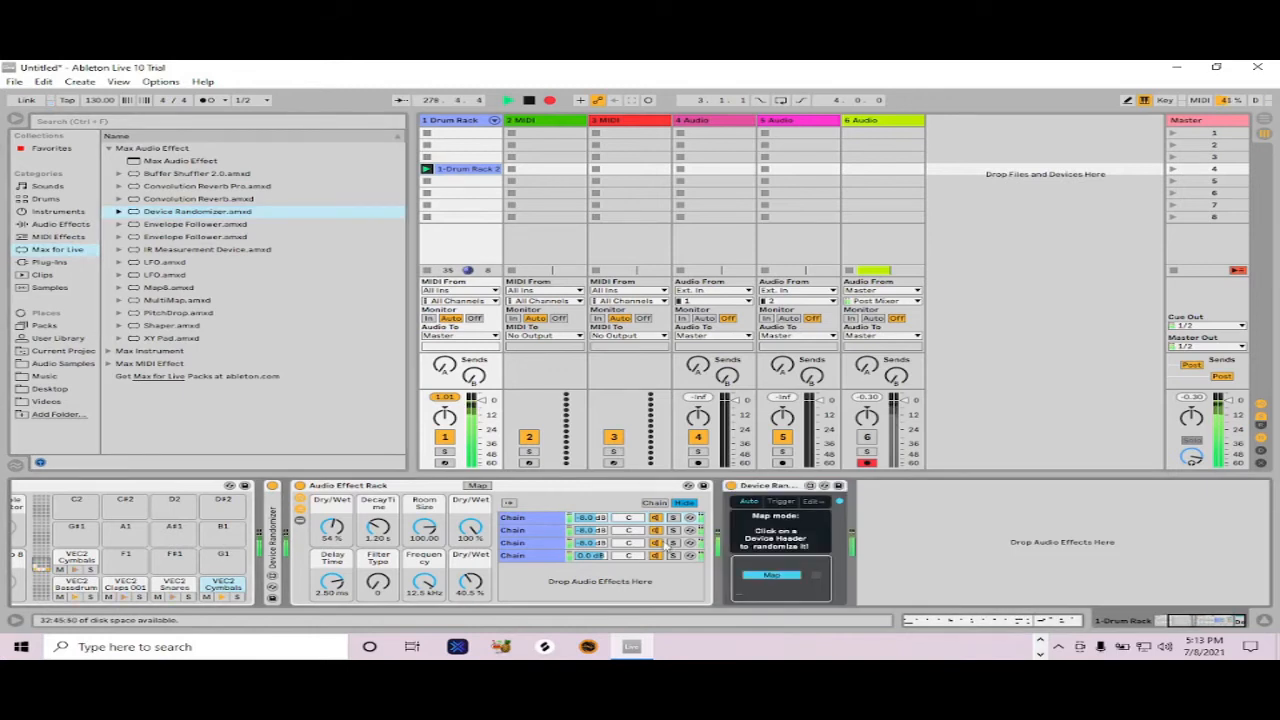
click(400, 487)
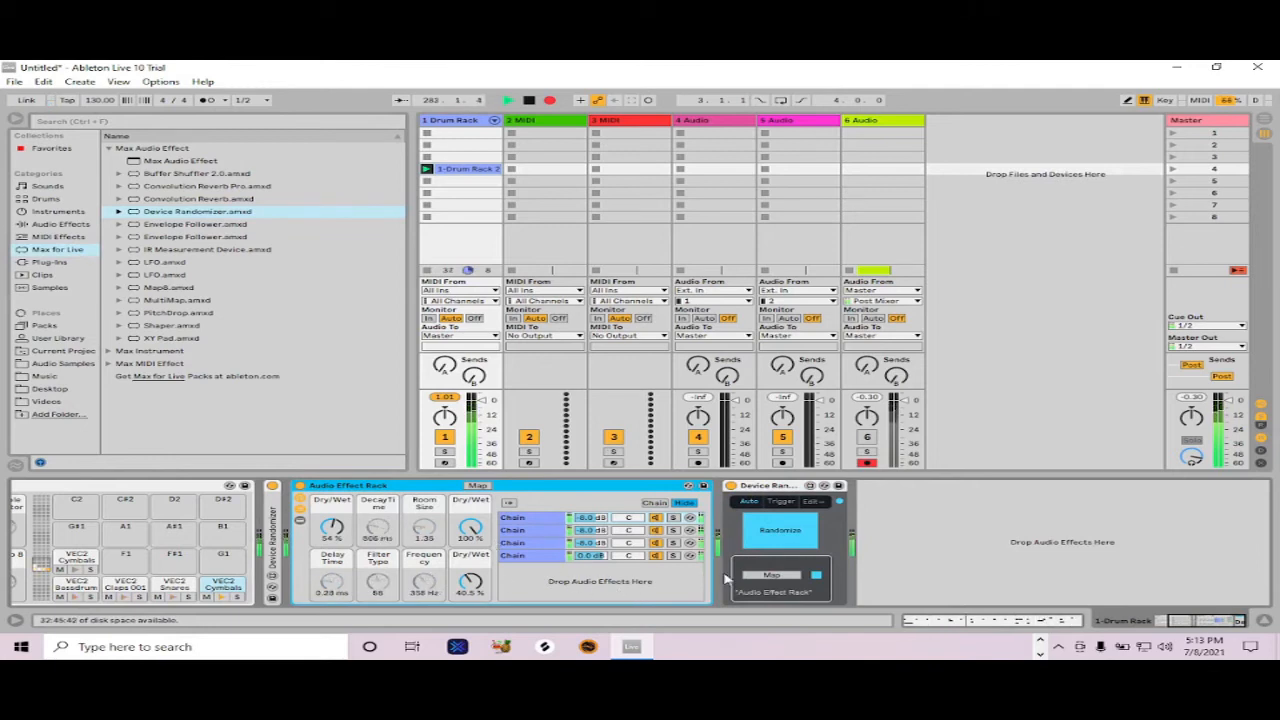
Step: Switch the new Device Randomizer's random frequency to Sync, set its Smoothing to 0%, and fold the device
click(839, 501)
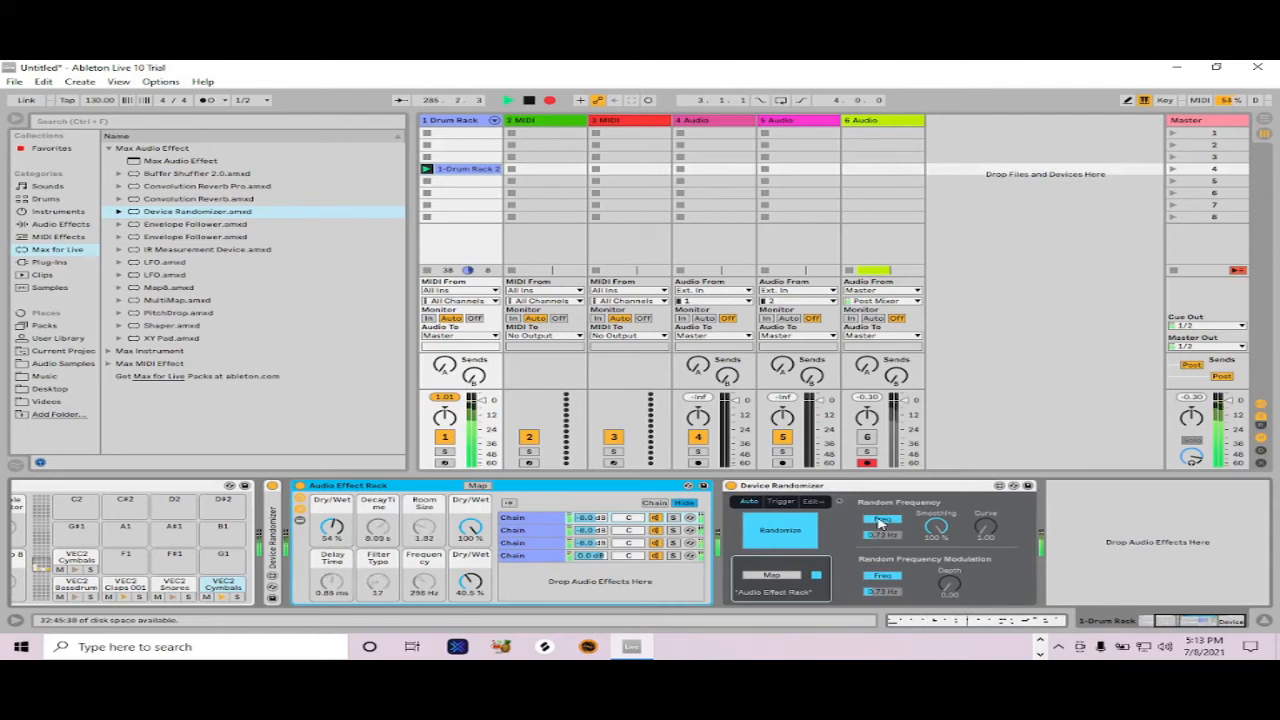
click(879, 521)
click(880, 536)
click(887, 520)
drag(935, 532, 935, 630)
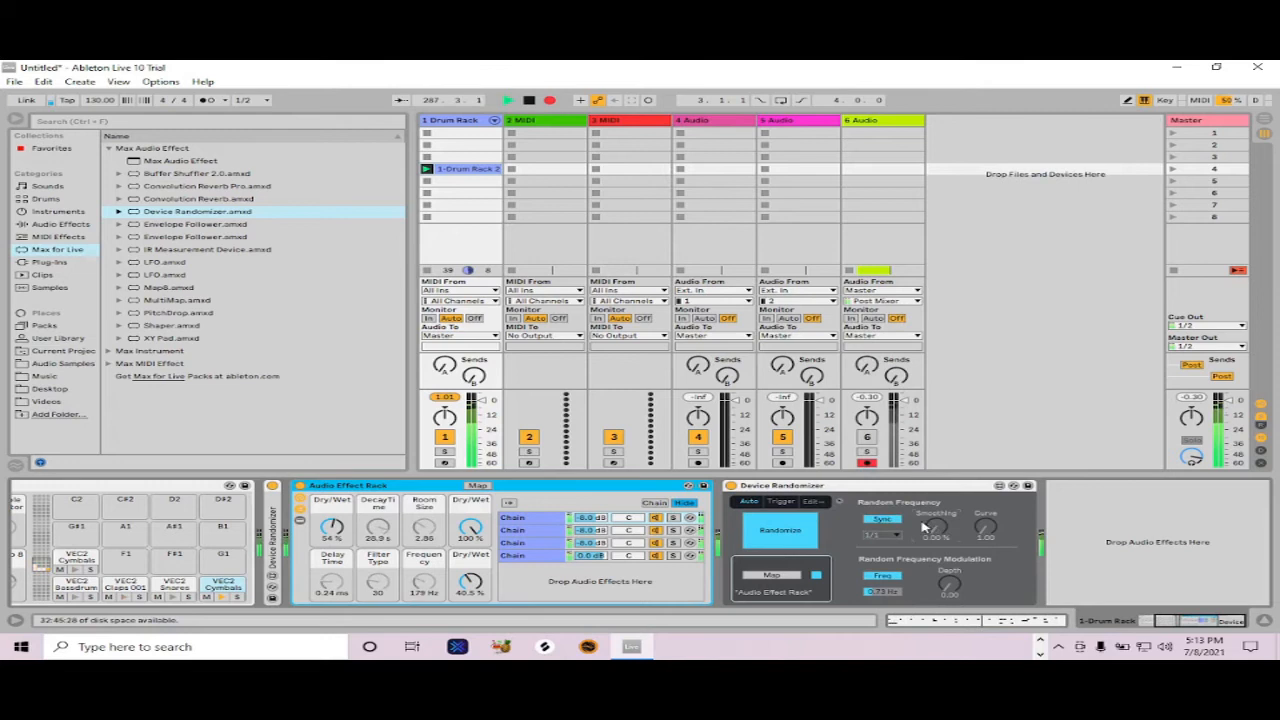
double_click(858, 487)
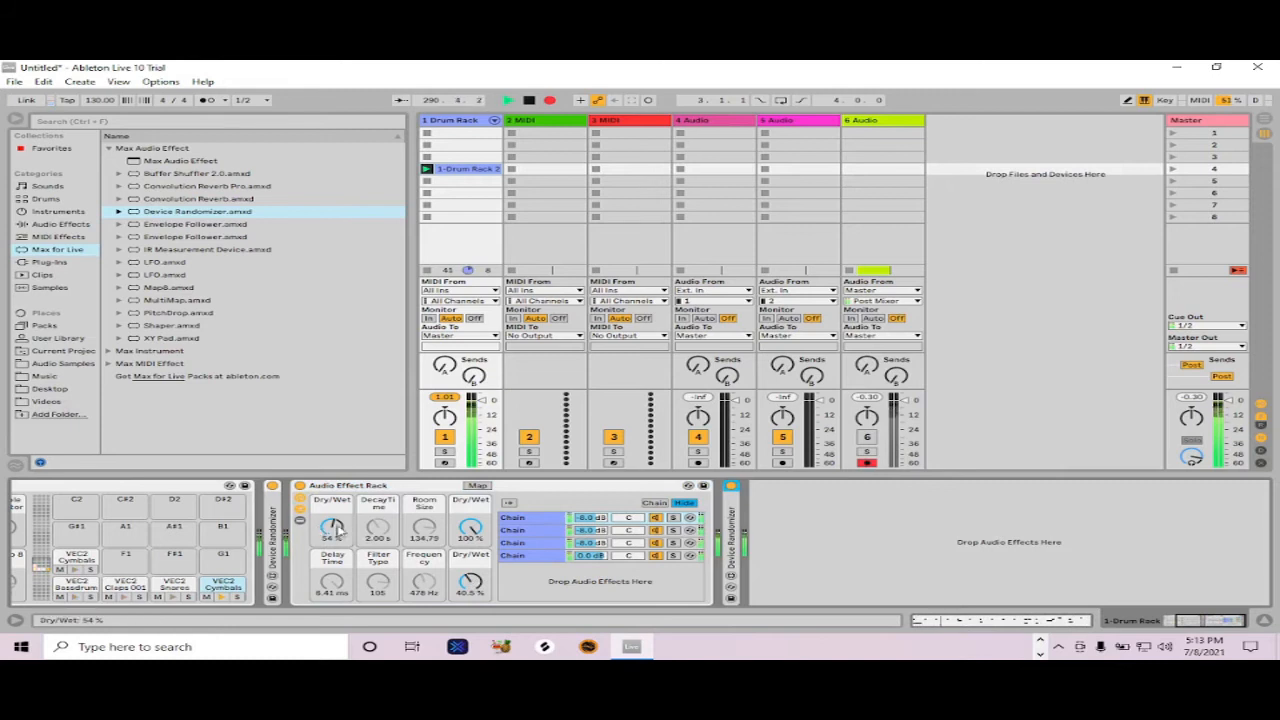
Step: Place three LFO devices after the Device Randomizer and map the first one to the rack's Macro 1 Dry/Wet
click(142, 262)
drag(670, 475, 762, 505)
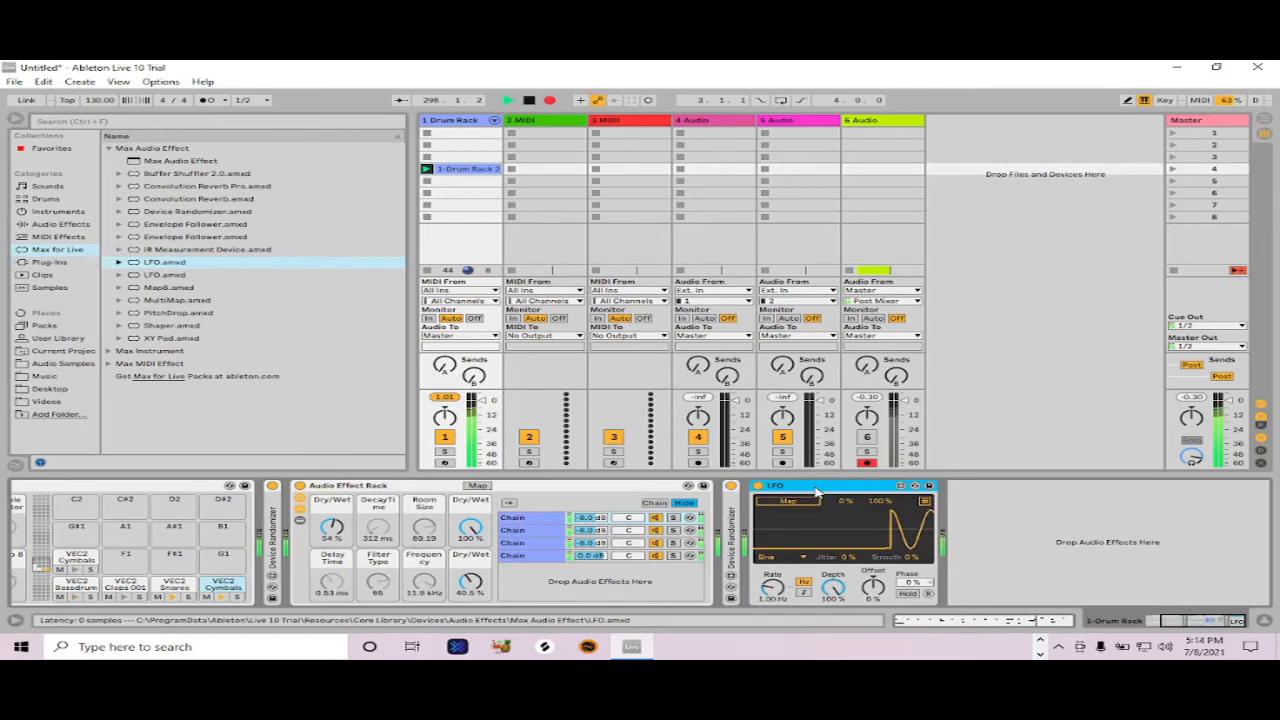
key(ctrl+d)
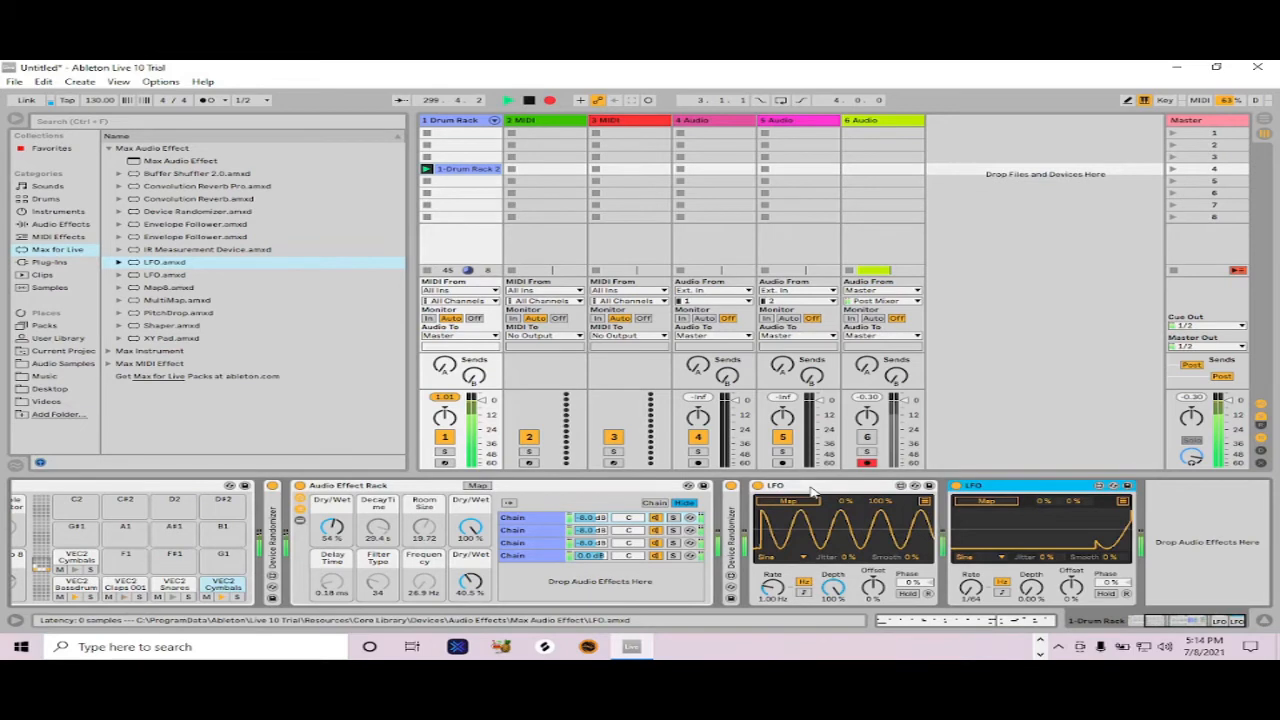
key(ctrl+d)
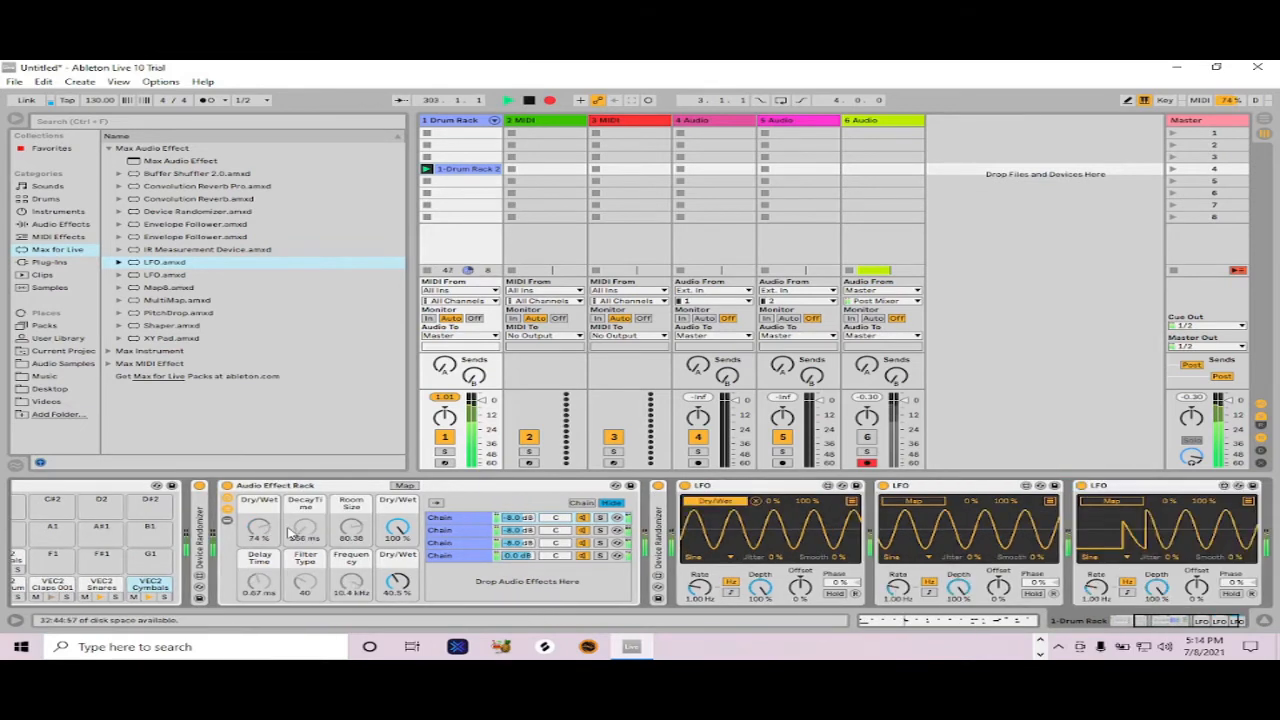
Step: Set all three LFOs to the Random waveform and map the other two to the rack's remaining Dry/Wet macros
click(714, 562)
click(770, 493)
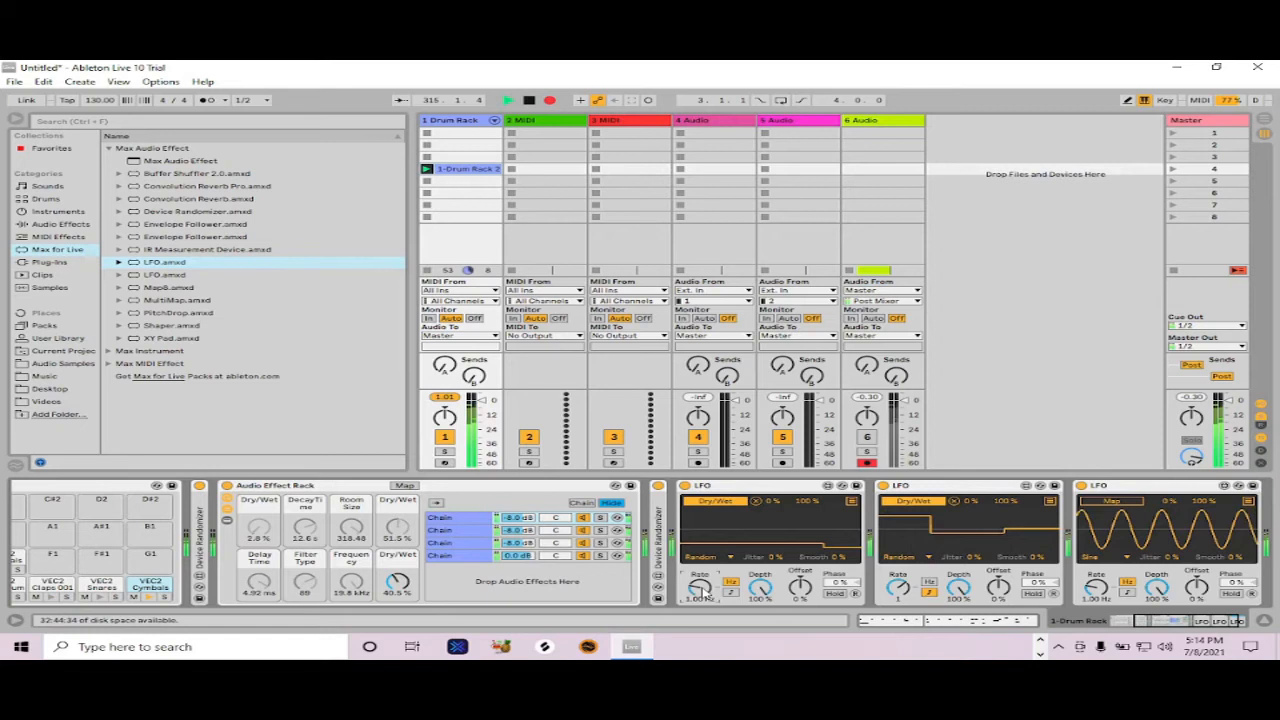
click(1108, 558)
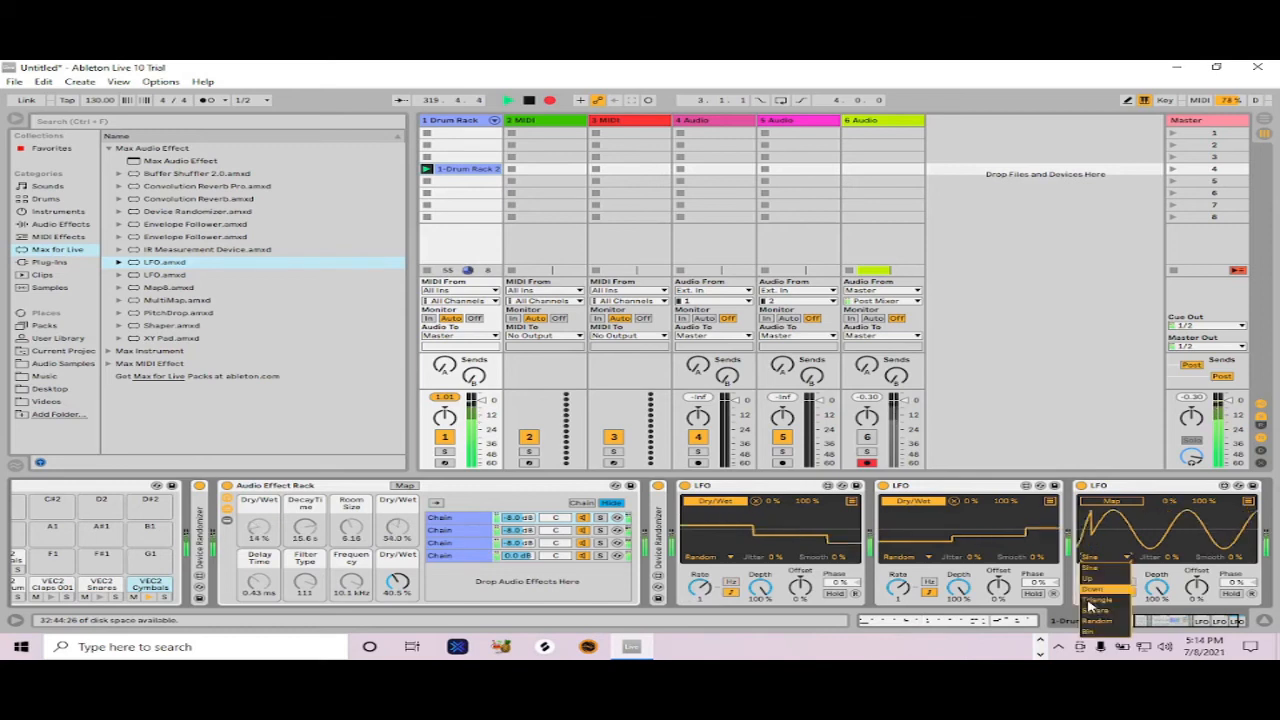
click(1097, 621)
click(1111, 501)
double_click(765, 487)
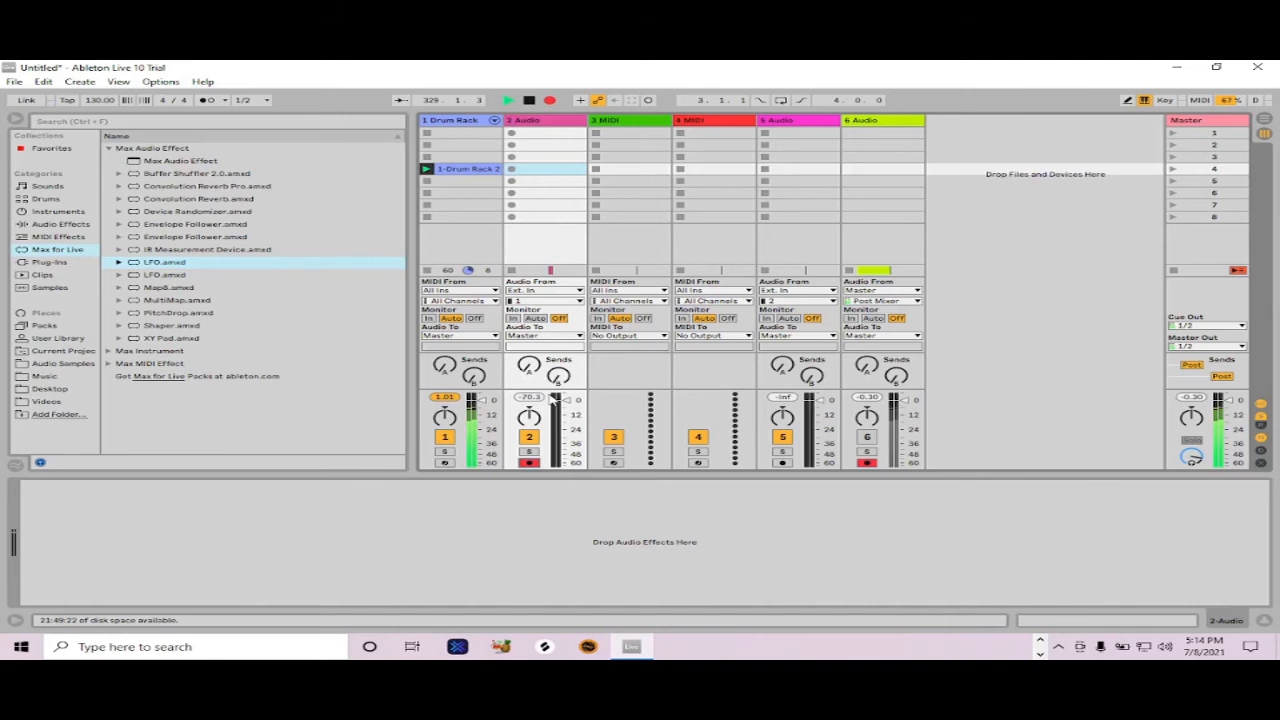
Step: Set the new audio track's input to Resampling, arm it, and record five clips in scenes 1 to 5
click(530, 463)
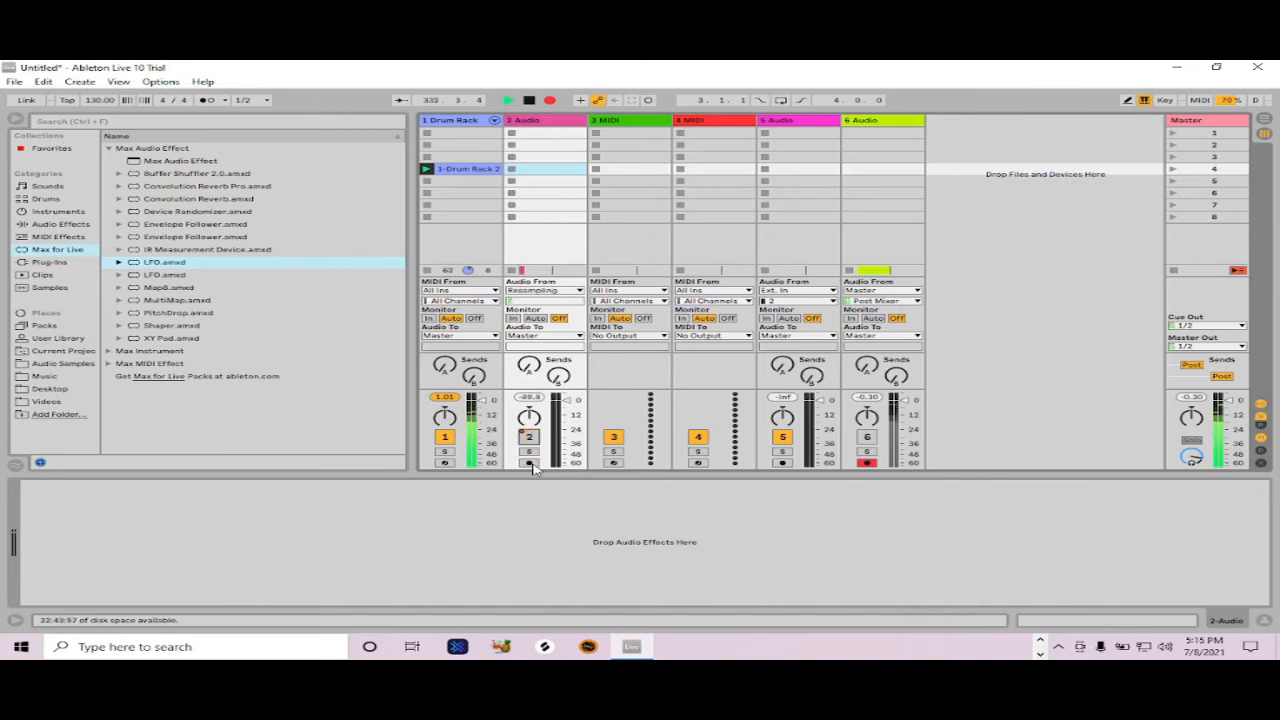
click(530, 463)
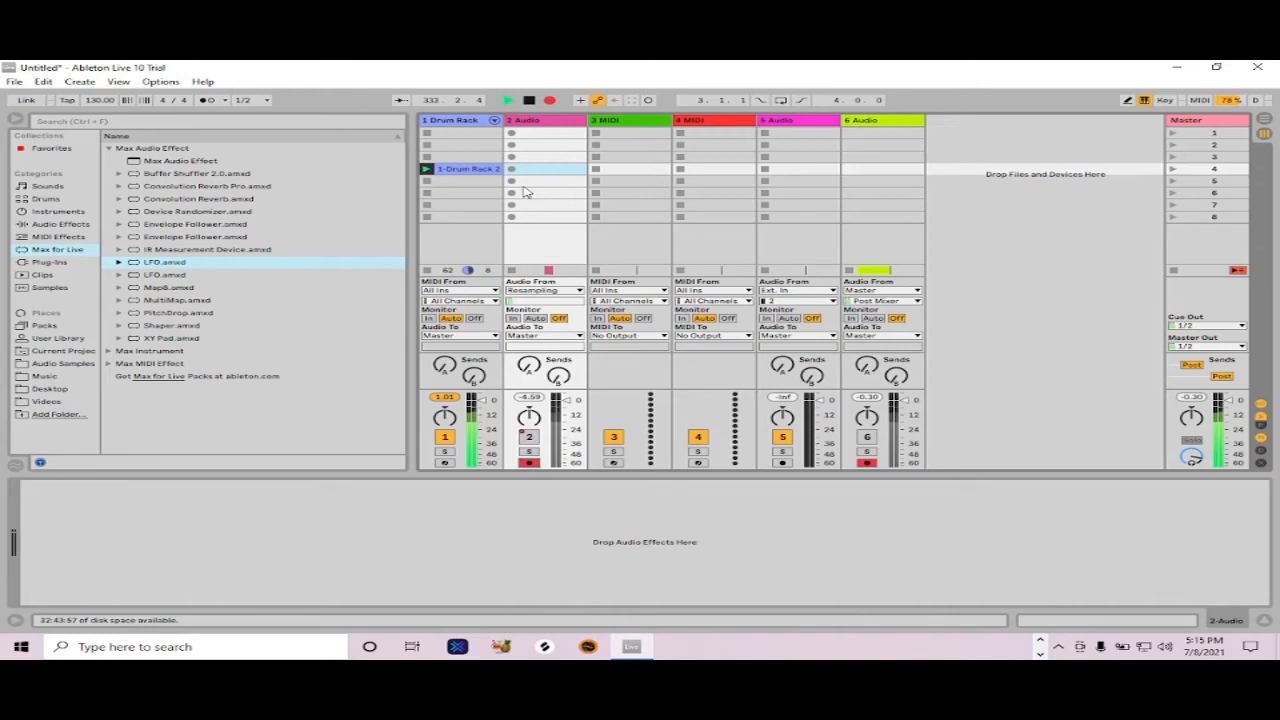
click(511, 134)
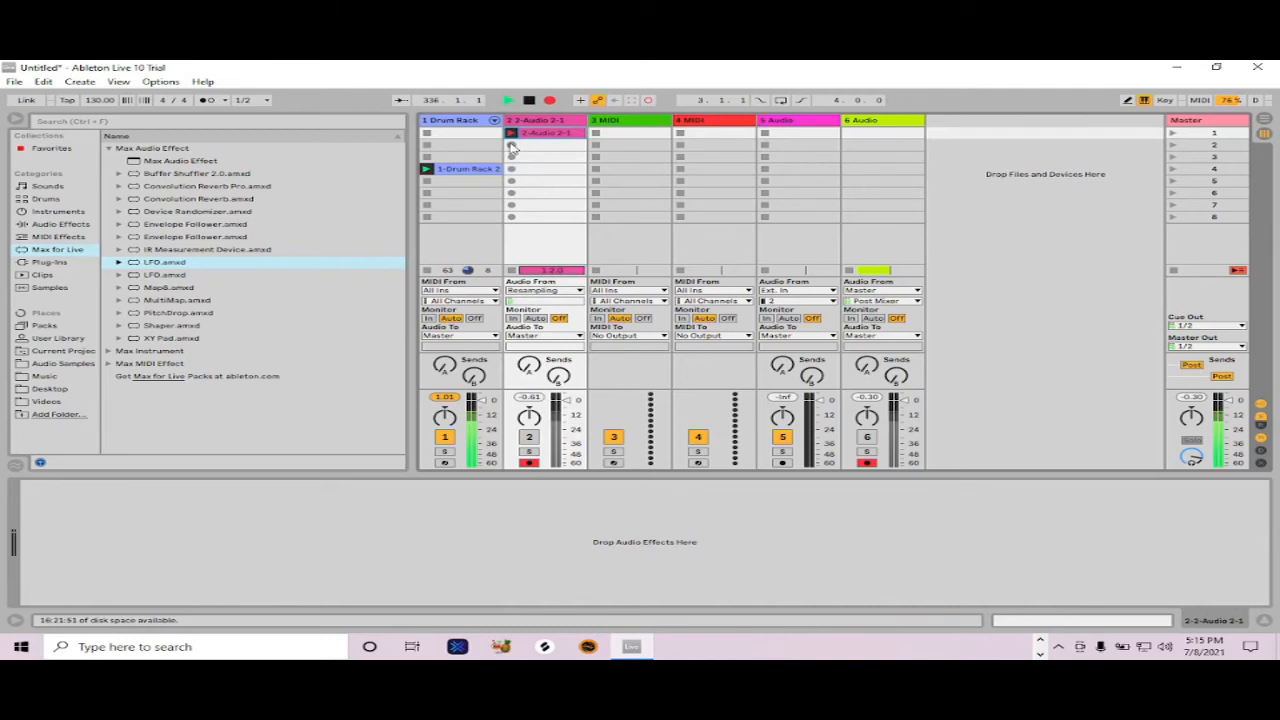
click(511, 146)
click(511, 158)
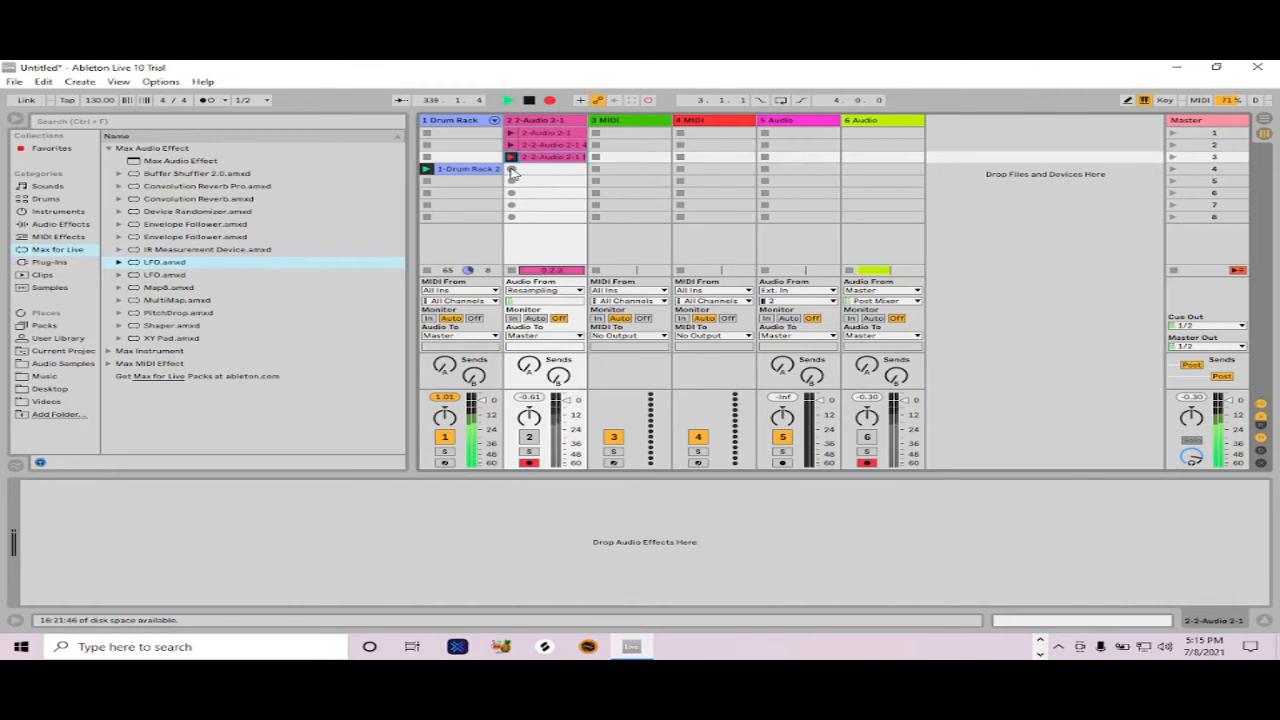
click(511, 169)
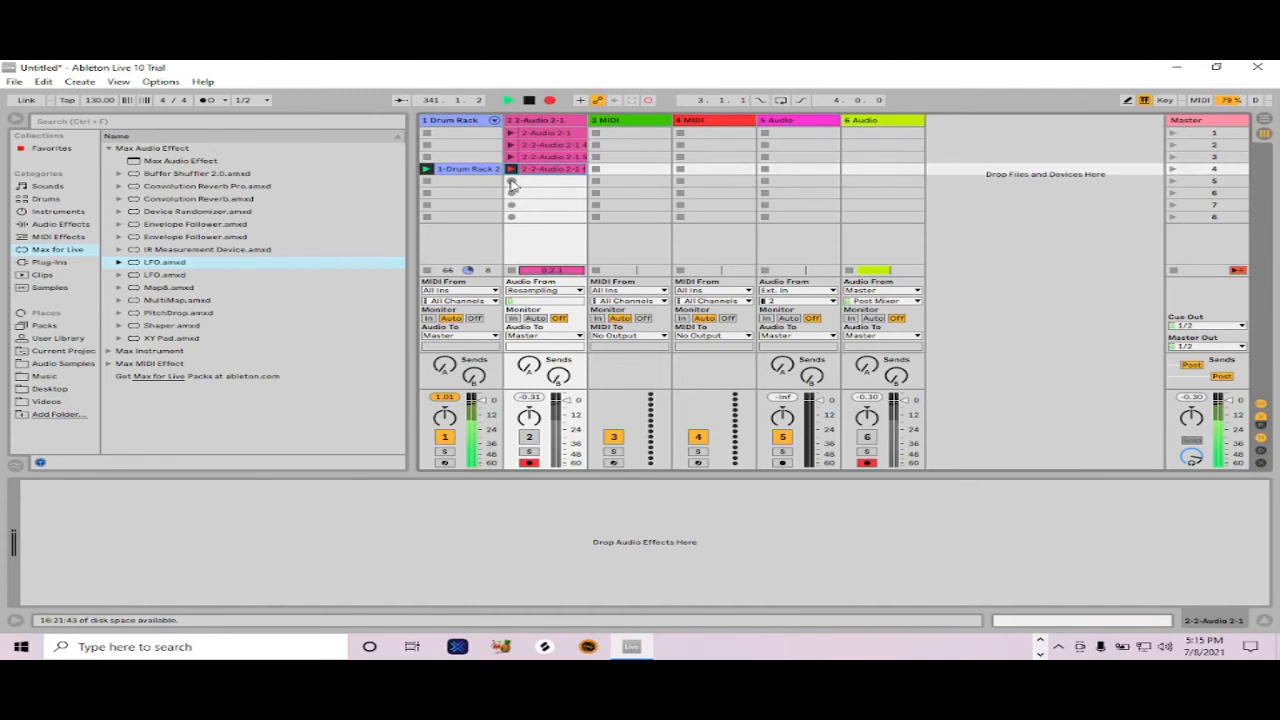
click(511, 182)
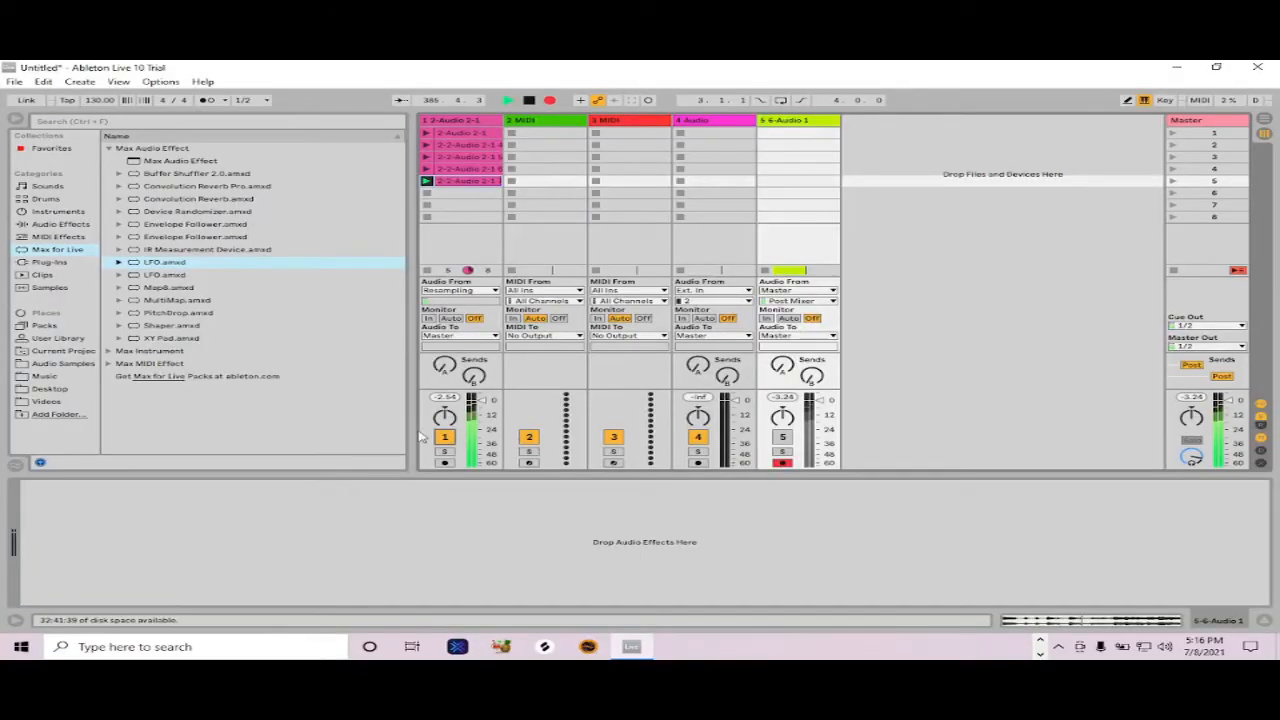
Step: Play the five resampled clips one after another and stop the track
click(427, 134)
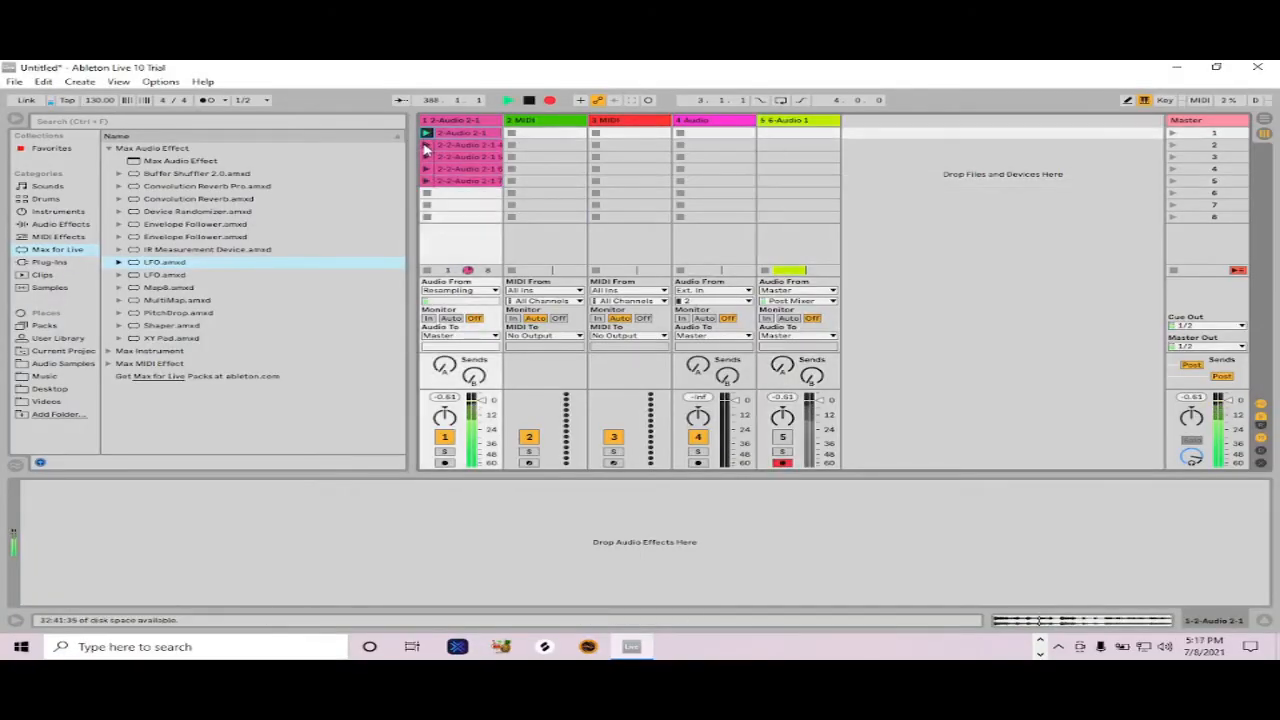
click(426, 146)
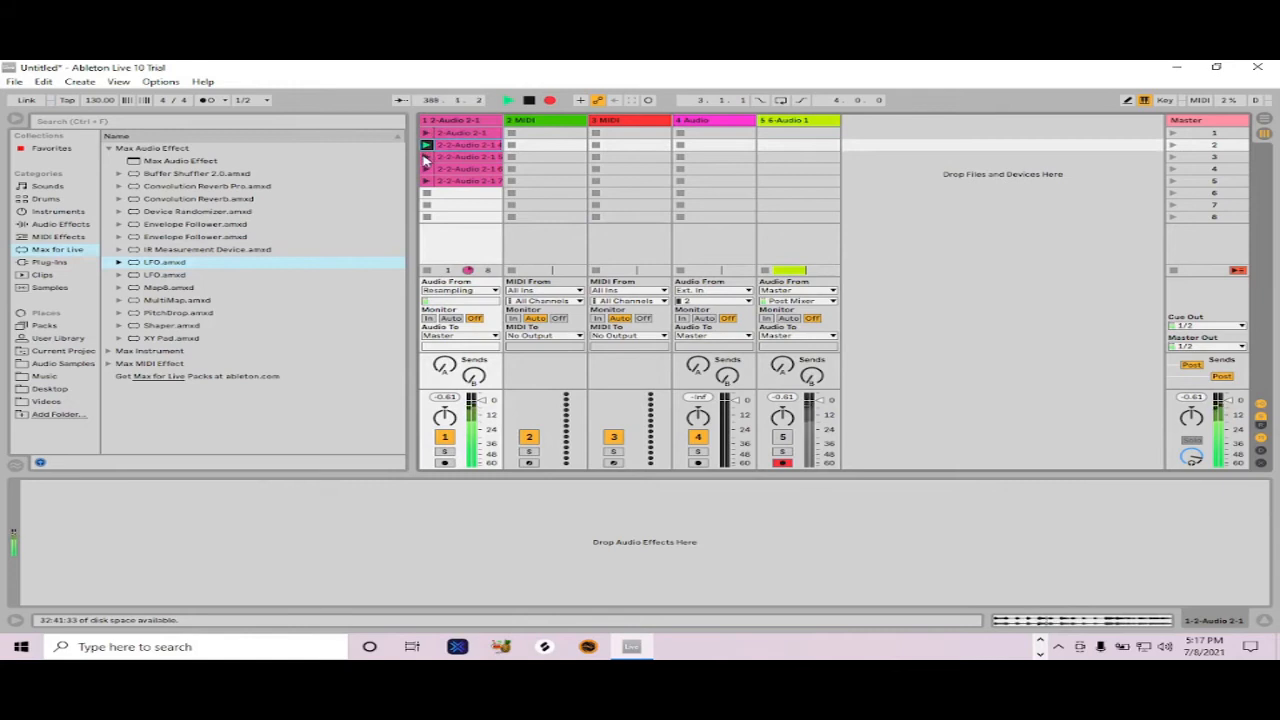
click(426, 158)
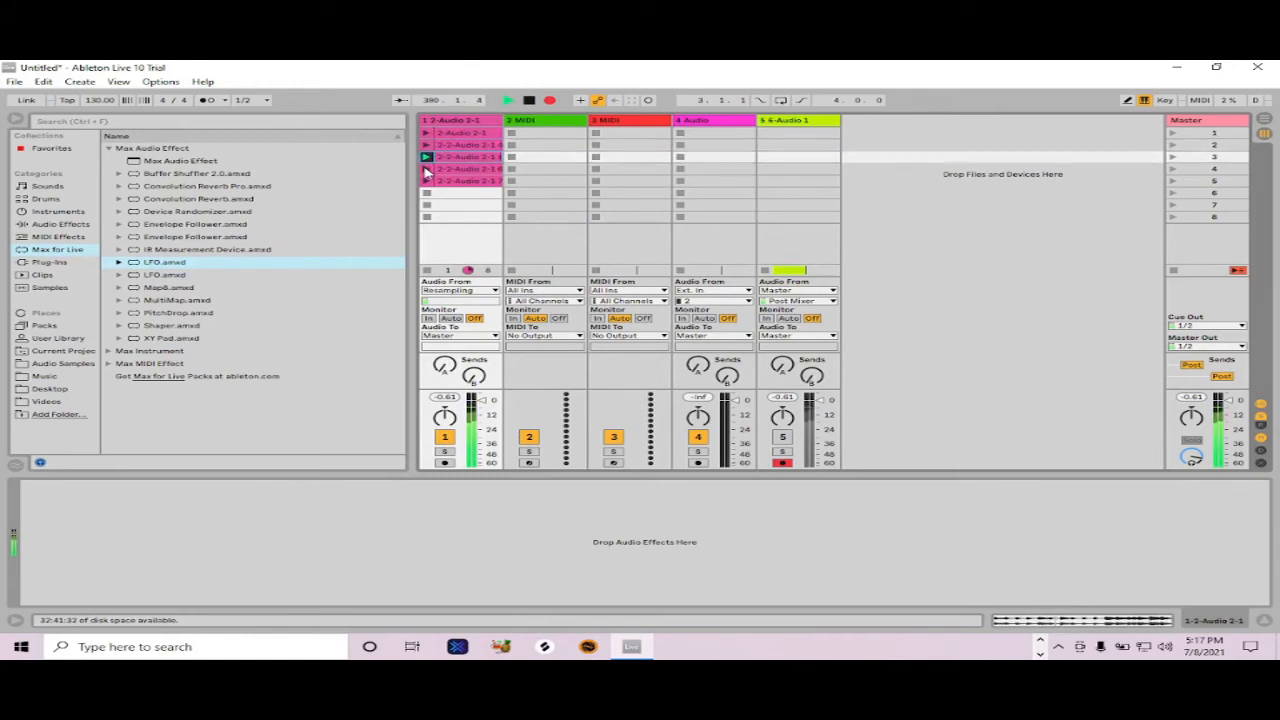
click(426, 170)
click(426, 182)
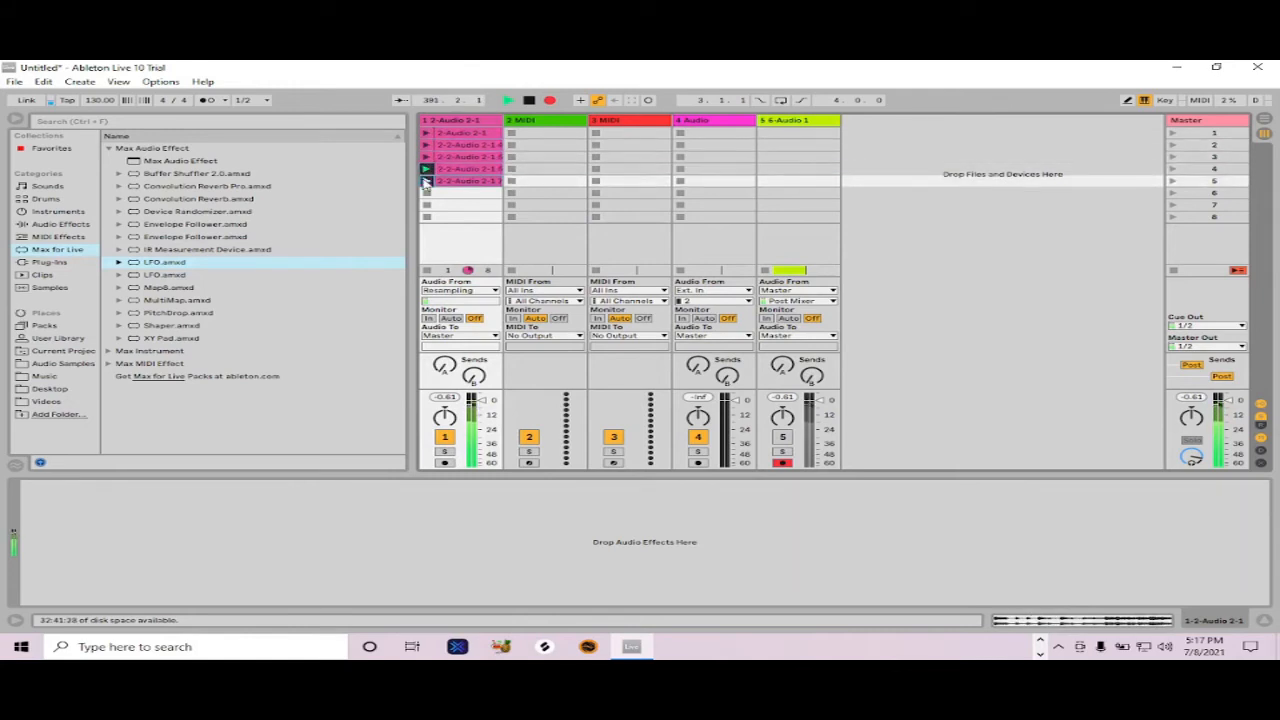
click(427, 195)
Step: Place FXloop (24) to FXloop (30) from the July 2021 Wavs sample folder on track 2, starting in scene 1
click(45, 364)
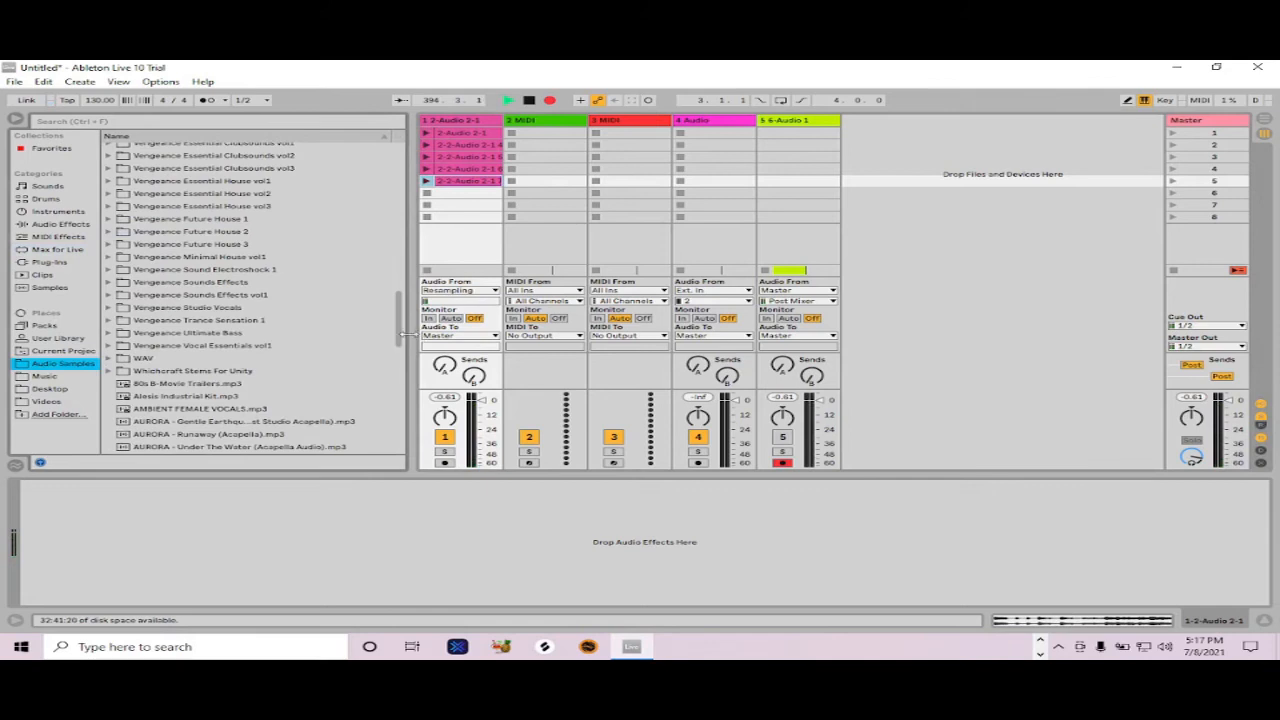
drag(400, 340, 400, 237)
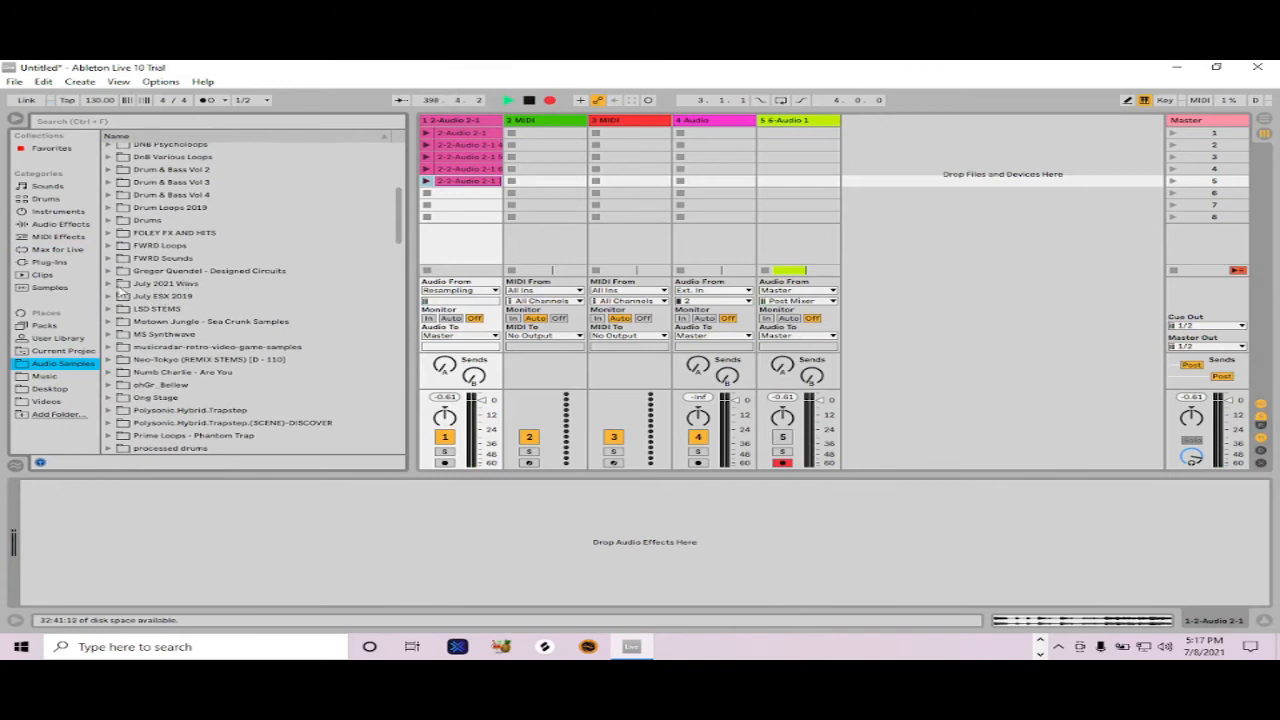
click(108, 285)
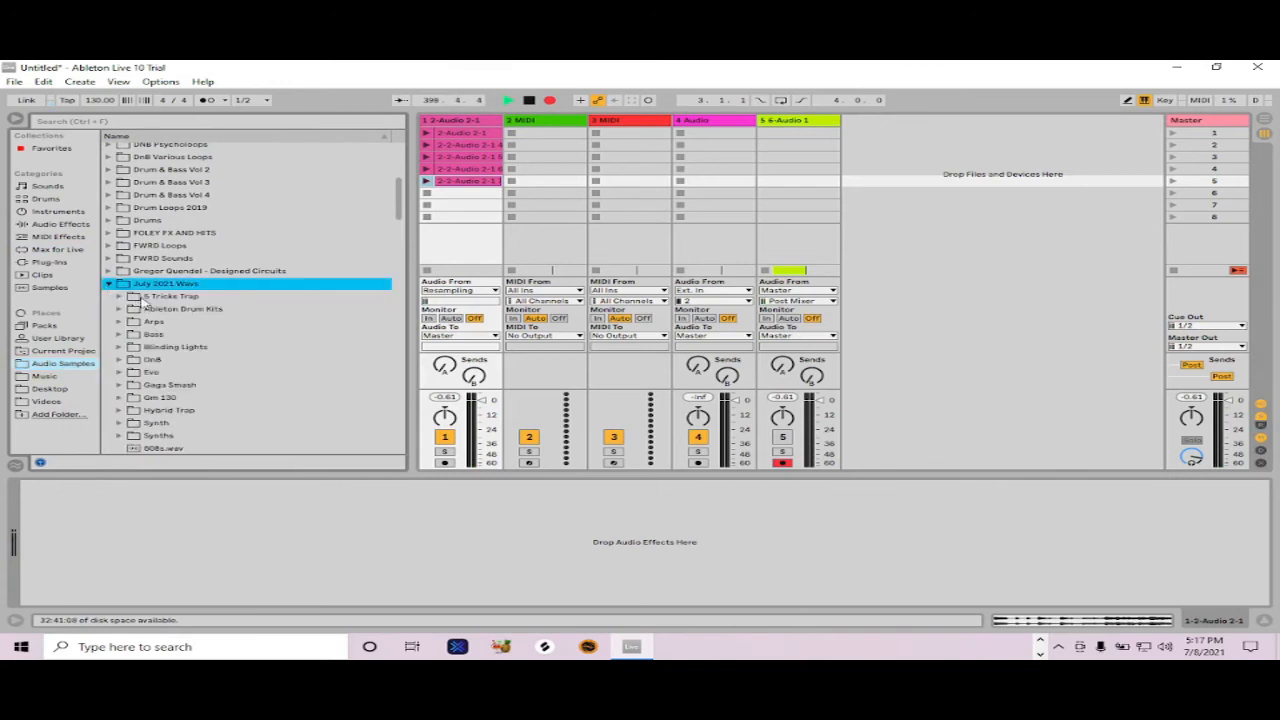
click(119, 298)
drag(398, 197, 397, 235)
click(164, 354)
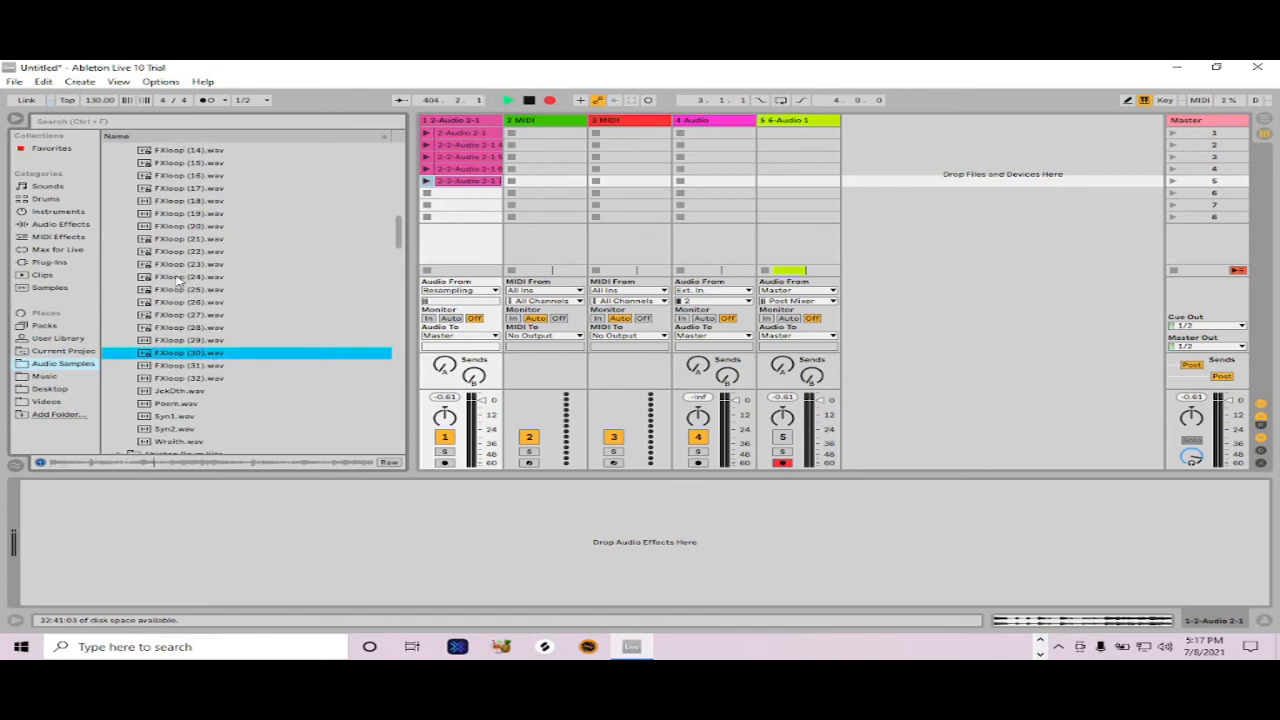
shift+click(170, 279)
drag(168, 281, 535, 140)
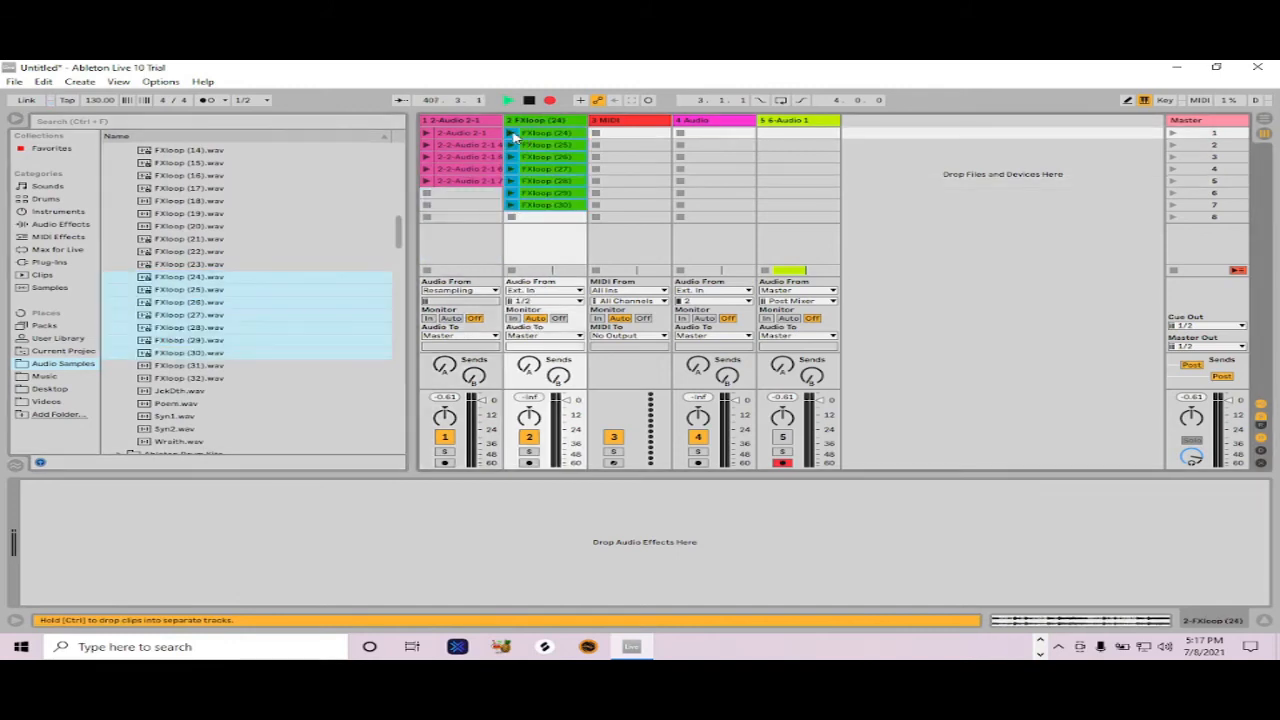
Step: Play FXloop (24), FXloop (25) and FXloop (26) alongside the fourth resampled clip, and stop playback of the clips
click(510, 133)
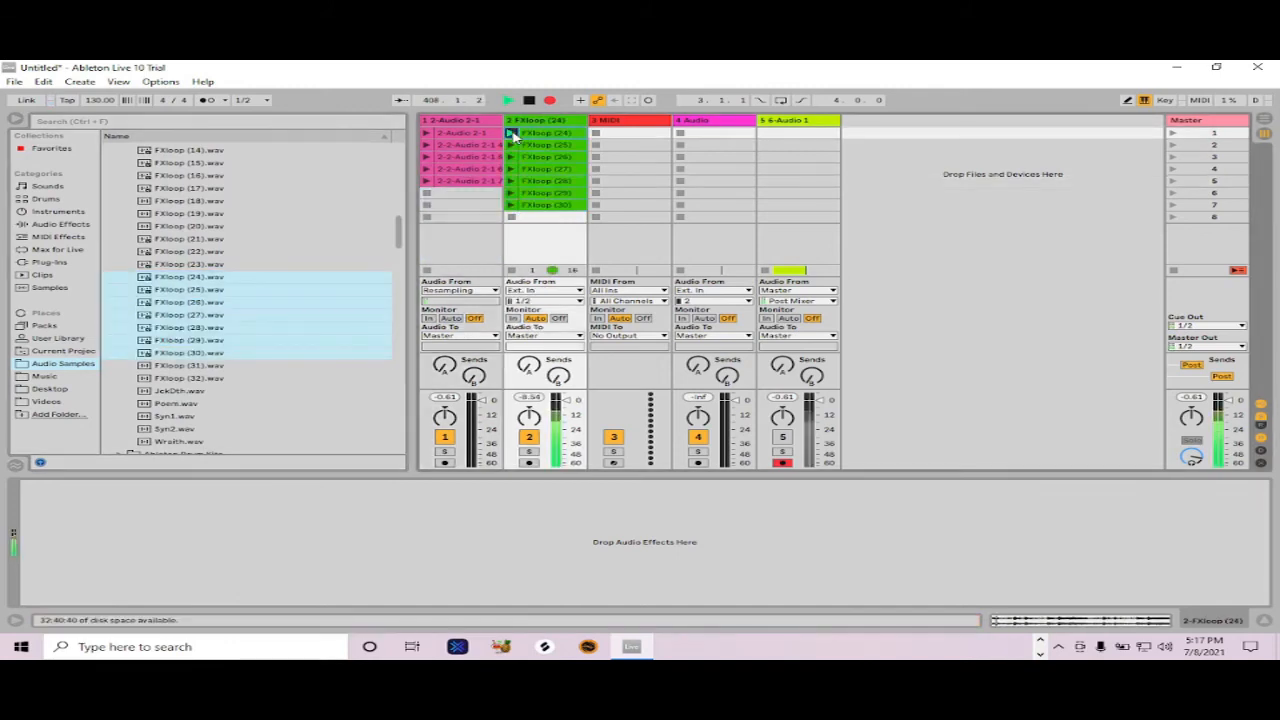
click(426, 169)
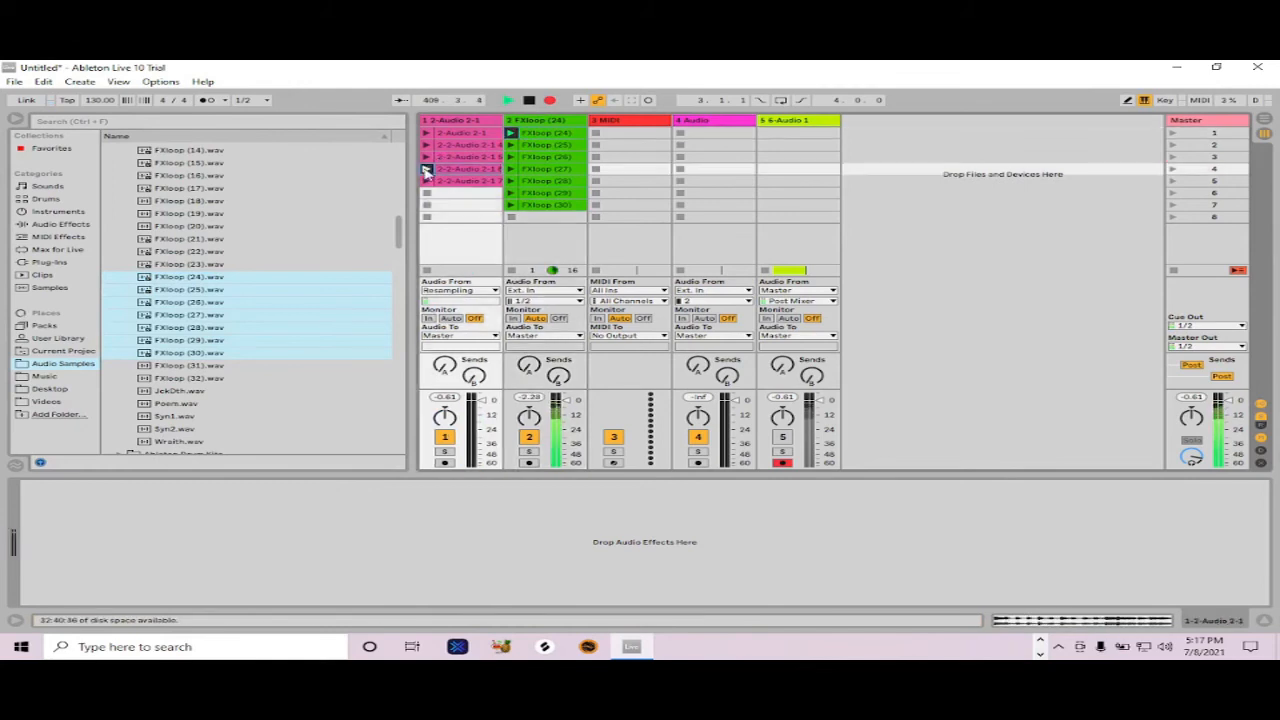
click(510, 145)
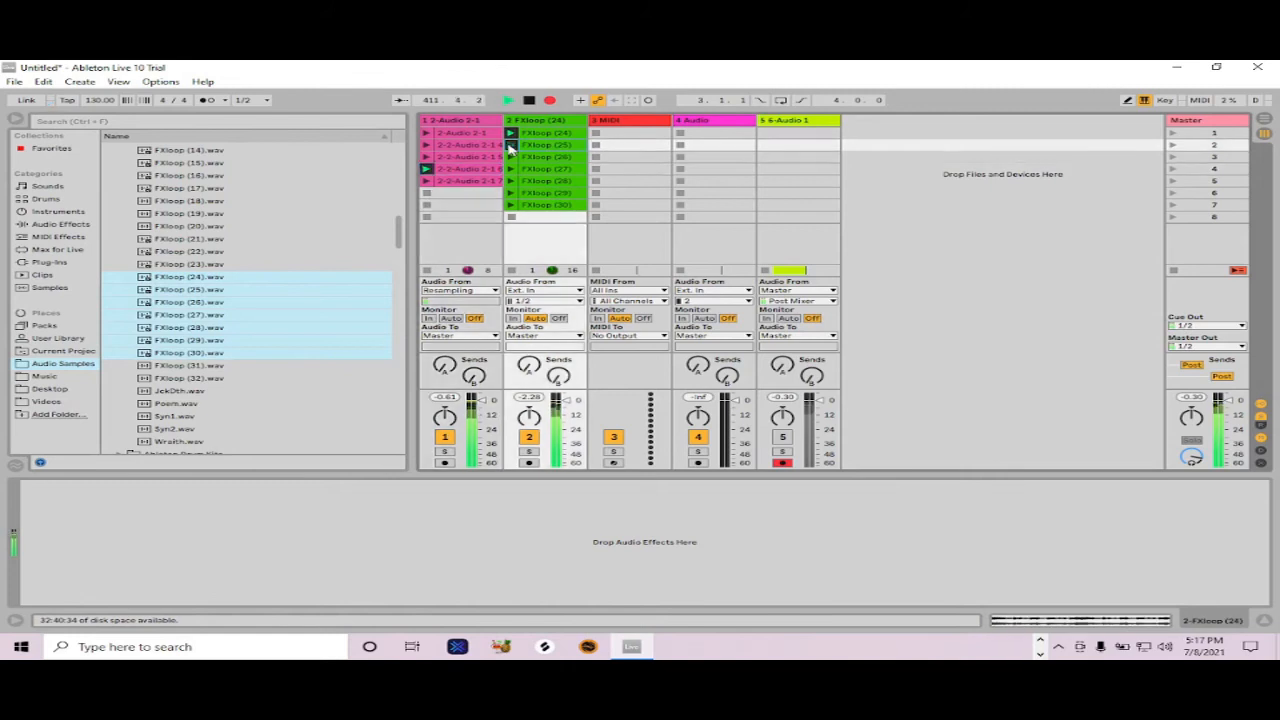
click(510, 158)
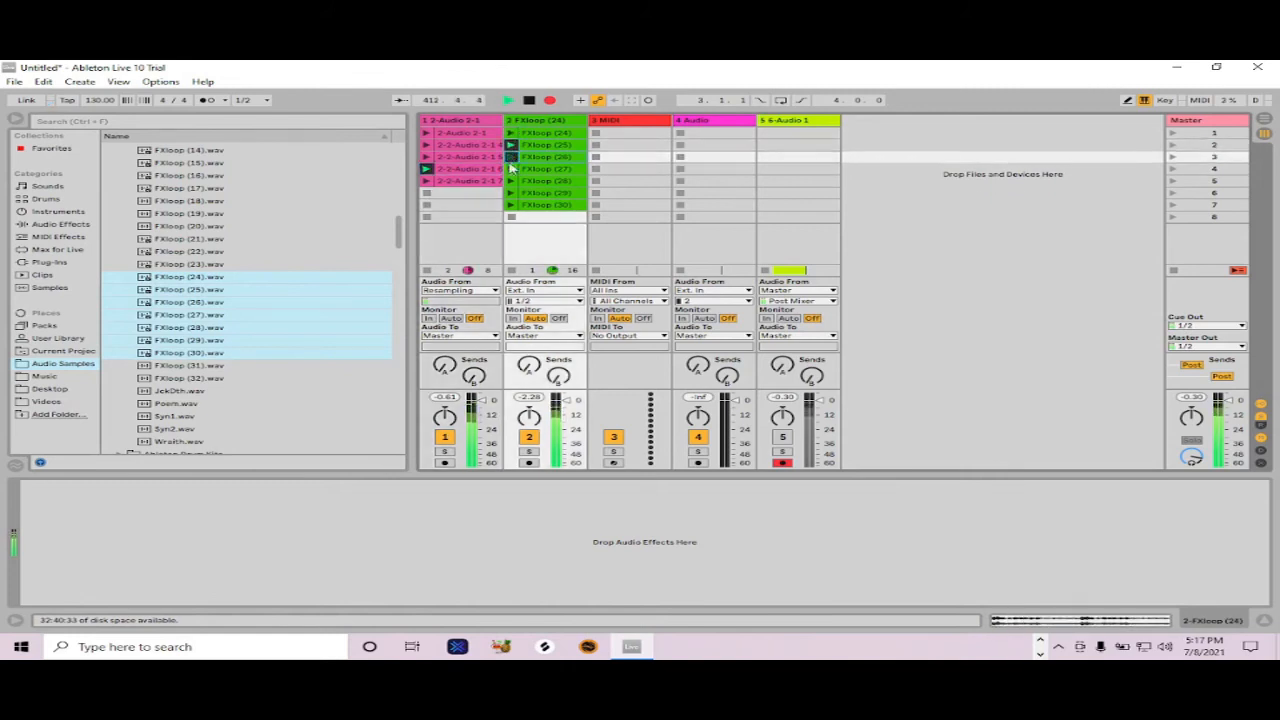
click(427, 193)
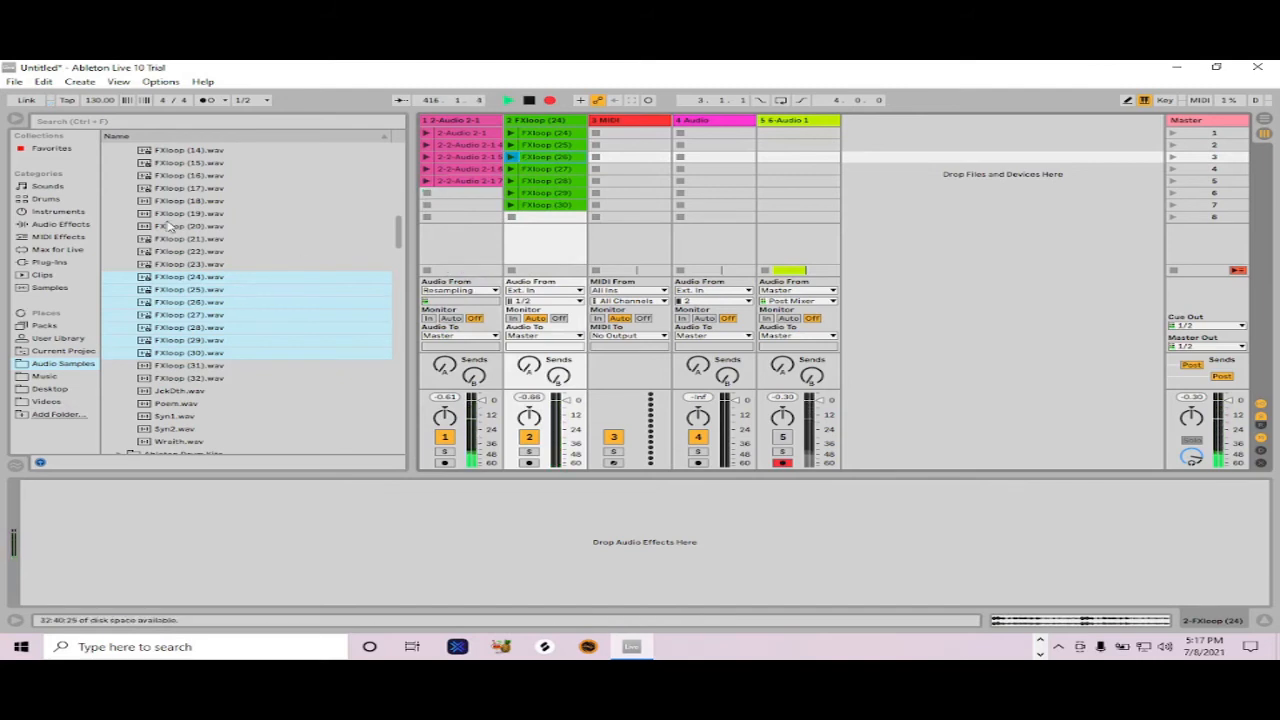
Step: Audition drum loops including Brk10.wav and Brk16.wav from the Drum Loops folder inside 5 Tricks Trap
scroll(165, 230, up, 6)
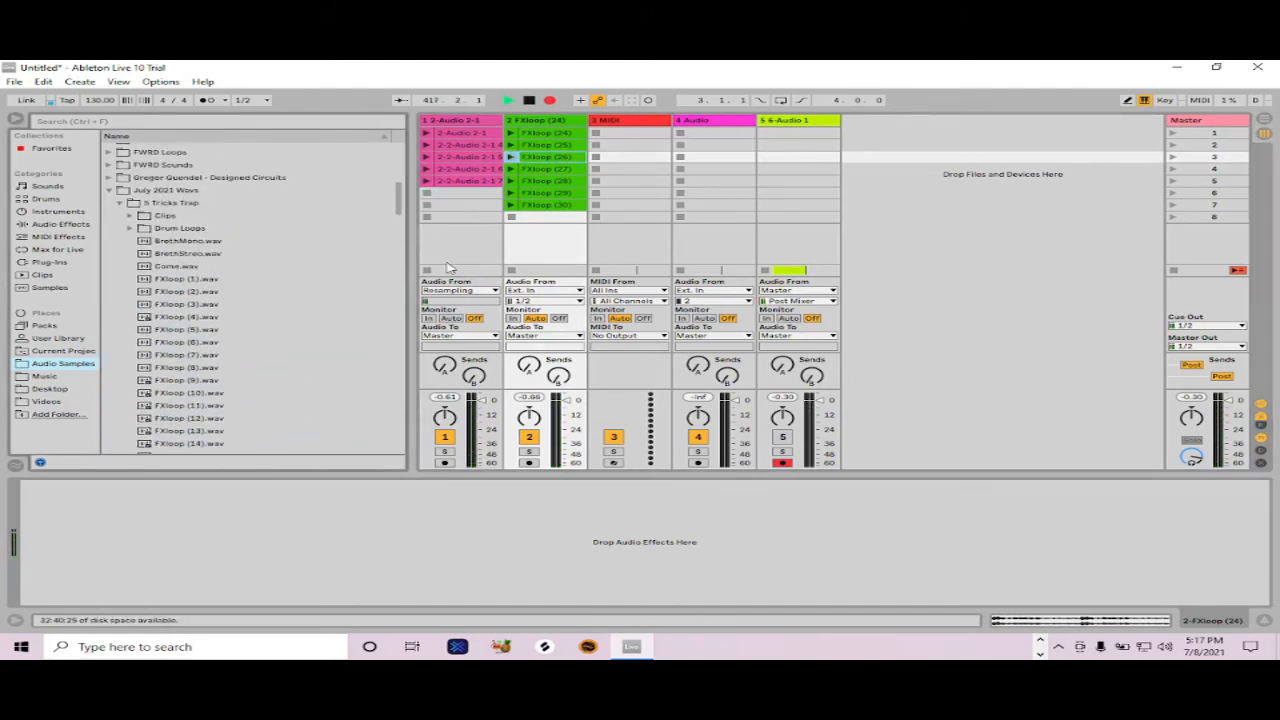
click(130, 230)
scroll(235, 270, down, 3)
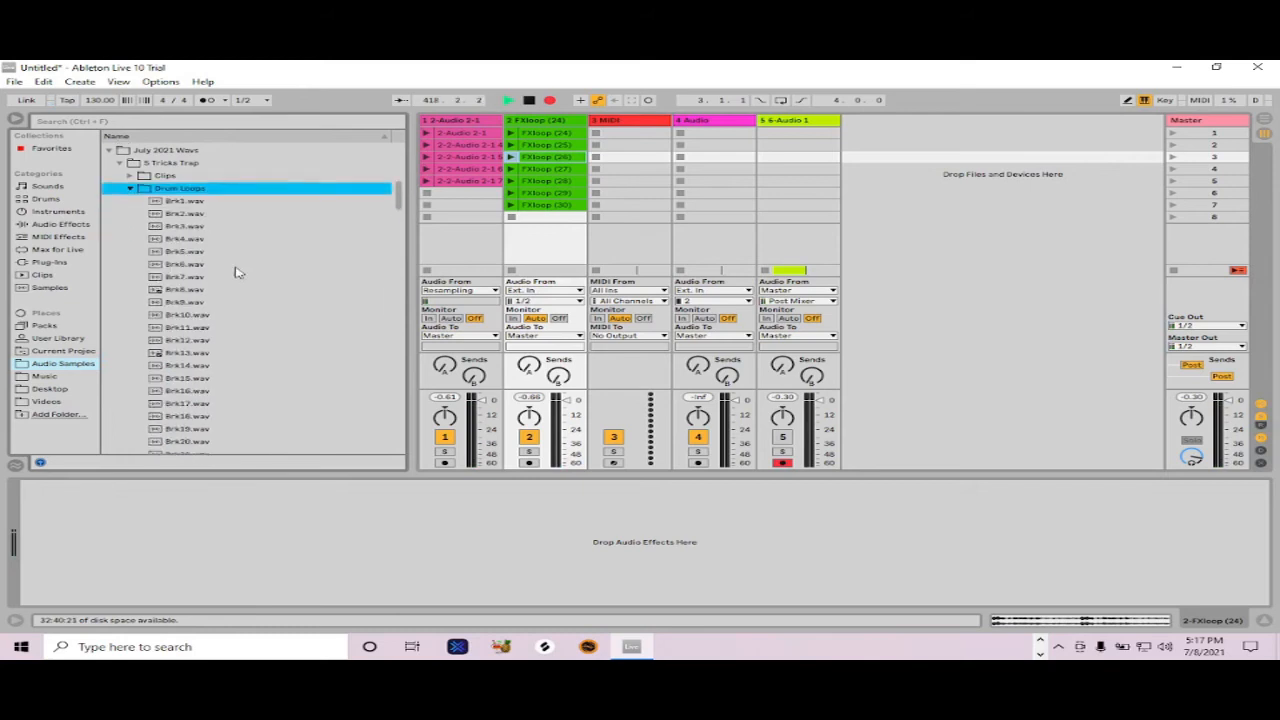
click(163, 265)
click(165, 289)
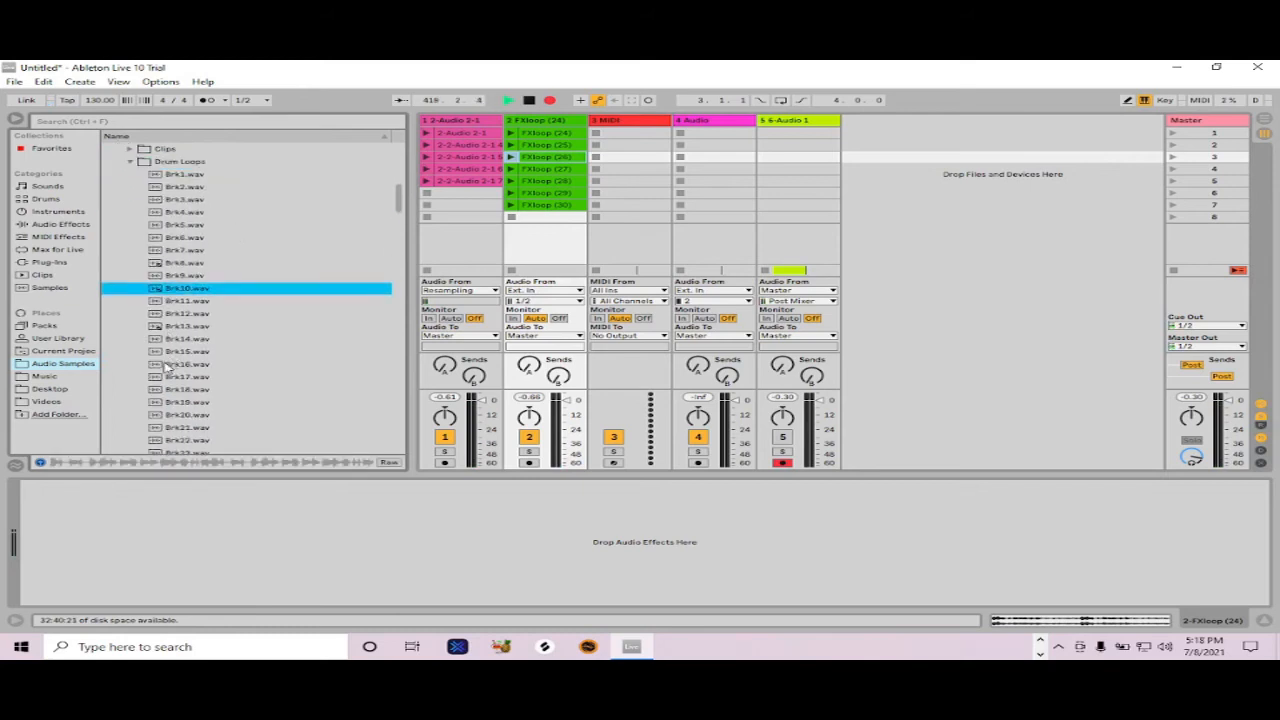
click(168, 364)
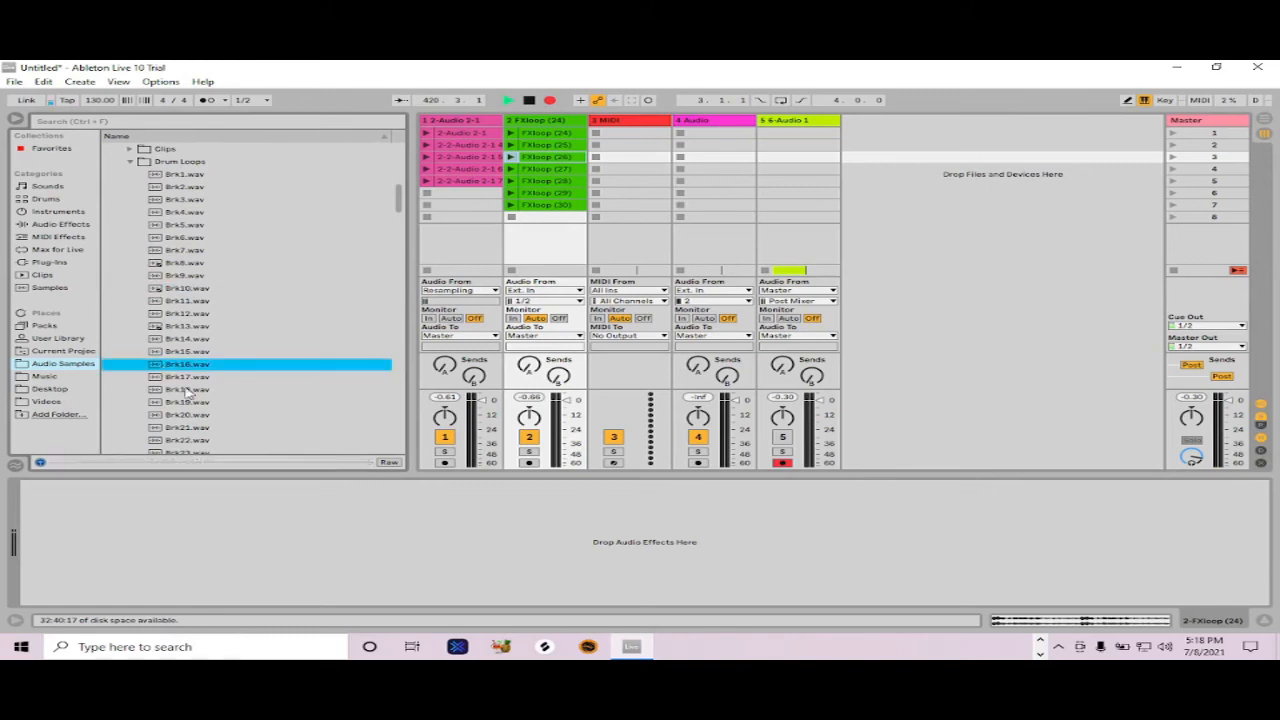
Step: Place Brk16.wav to Brk23.wav on track 4, starting in scene 1
scroll(200, 380, down, 3)
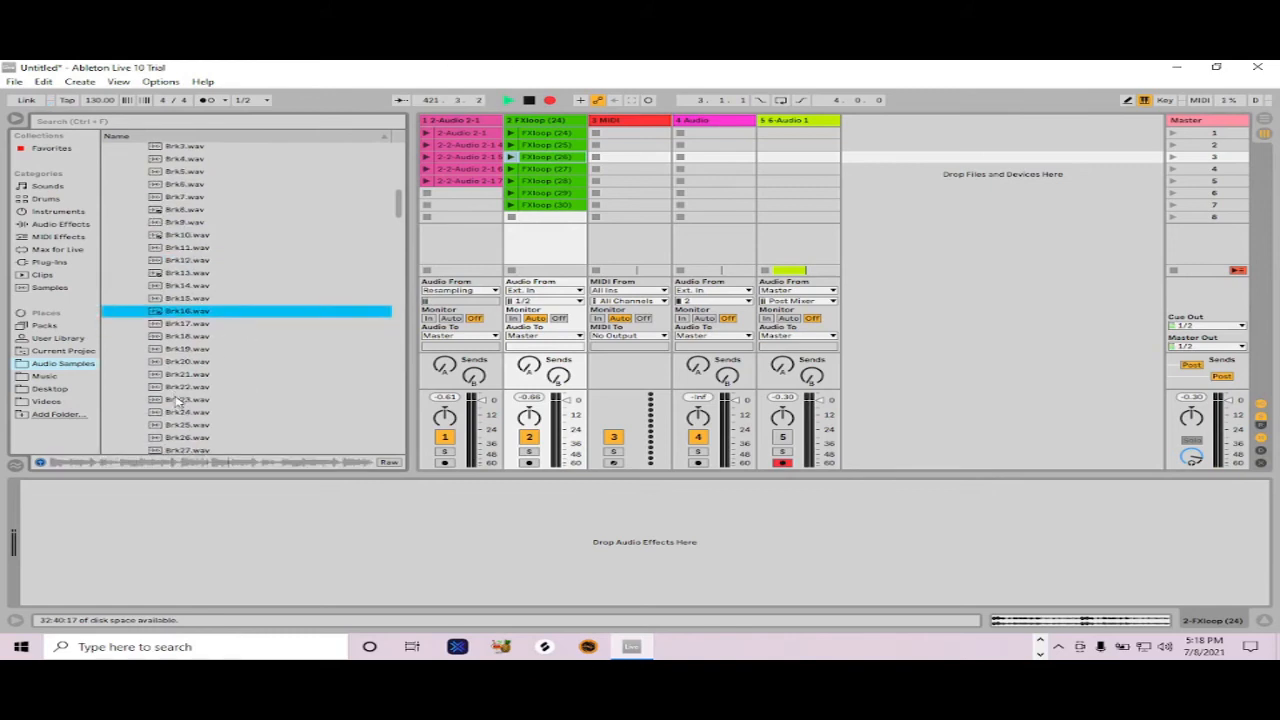
shift+click(177, 400)
drag(155, 316, 688, 141)
Step: Play the Brk16 clip on track 4 and double its segment BPM to 260
click(678, 132)
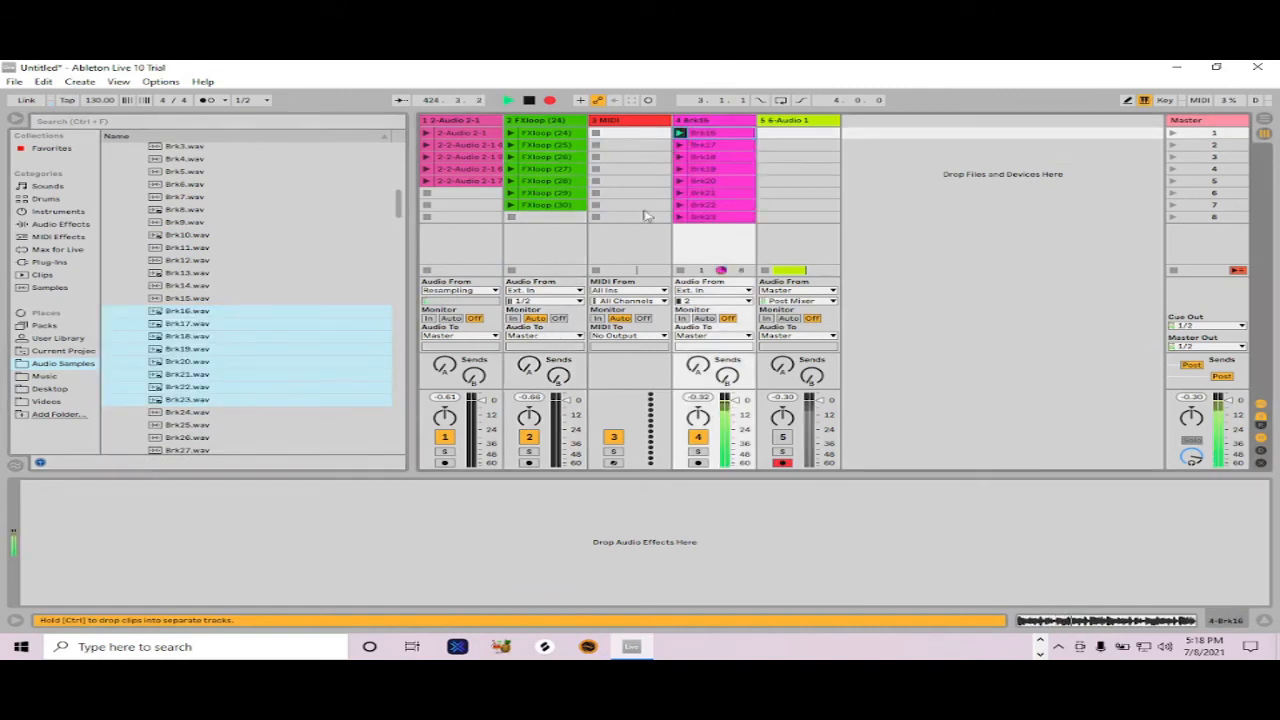
double_click(703, 134)
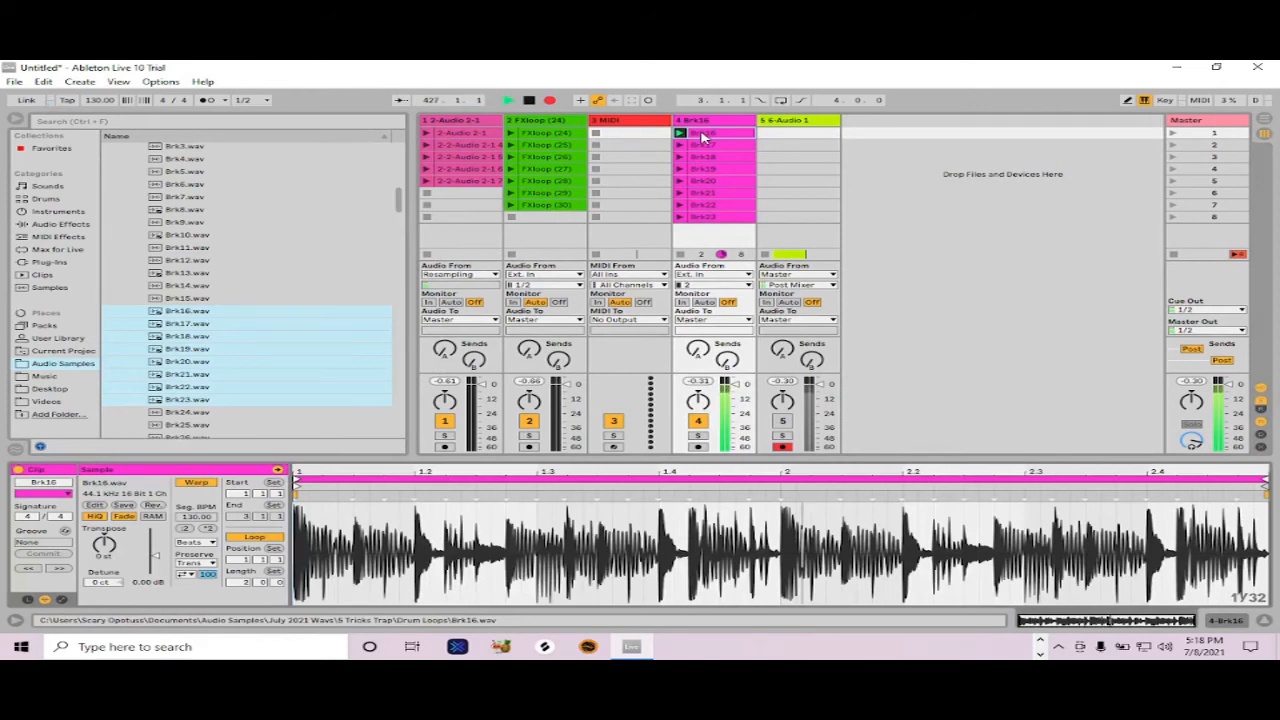
click(207, 528)
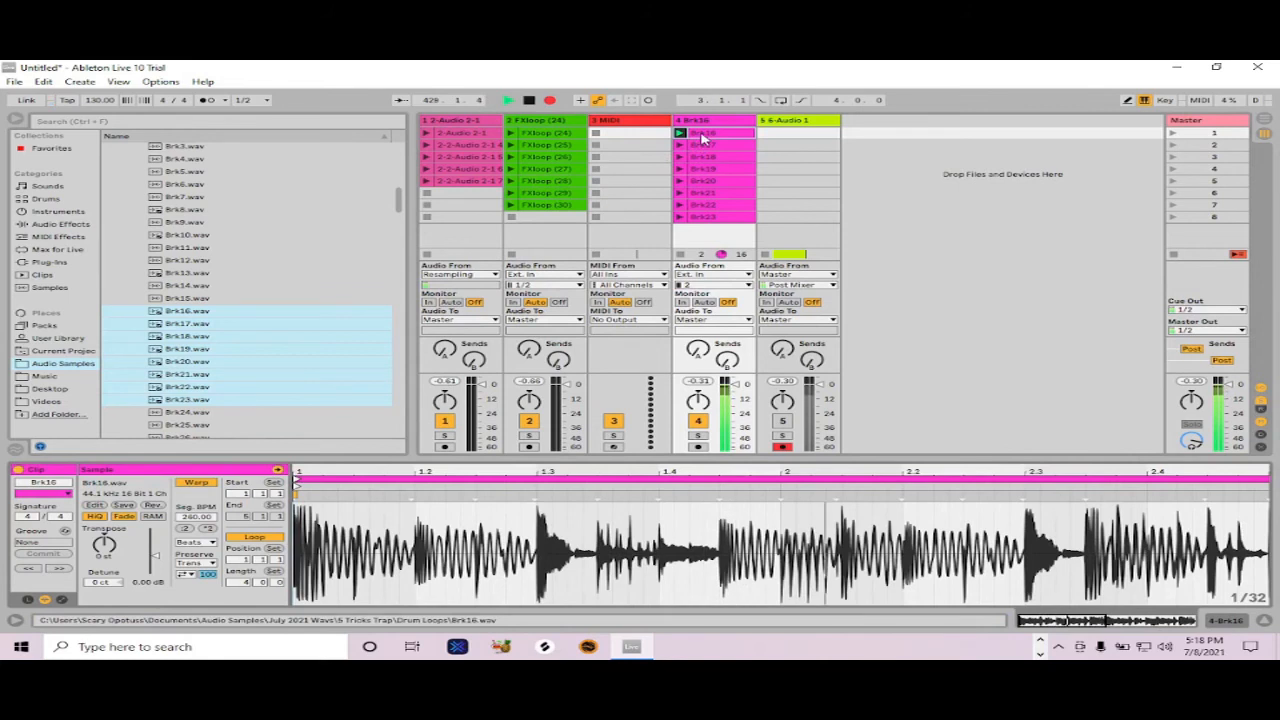
Step: Stop track 4 and delete the clips Brk16 to Brk23 from it
click(681, 255)
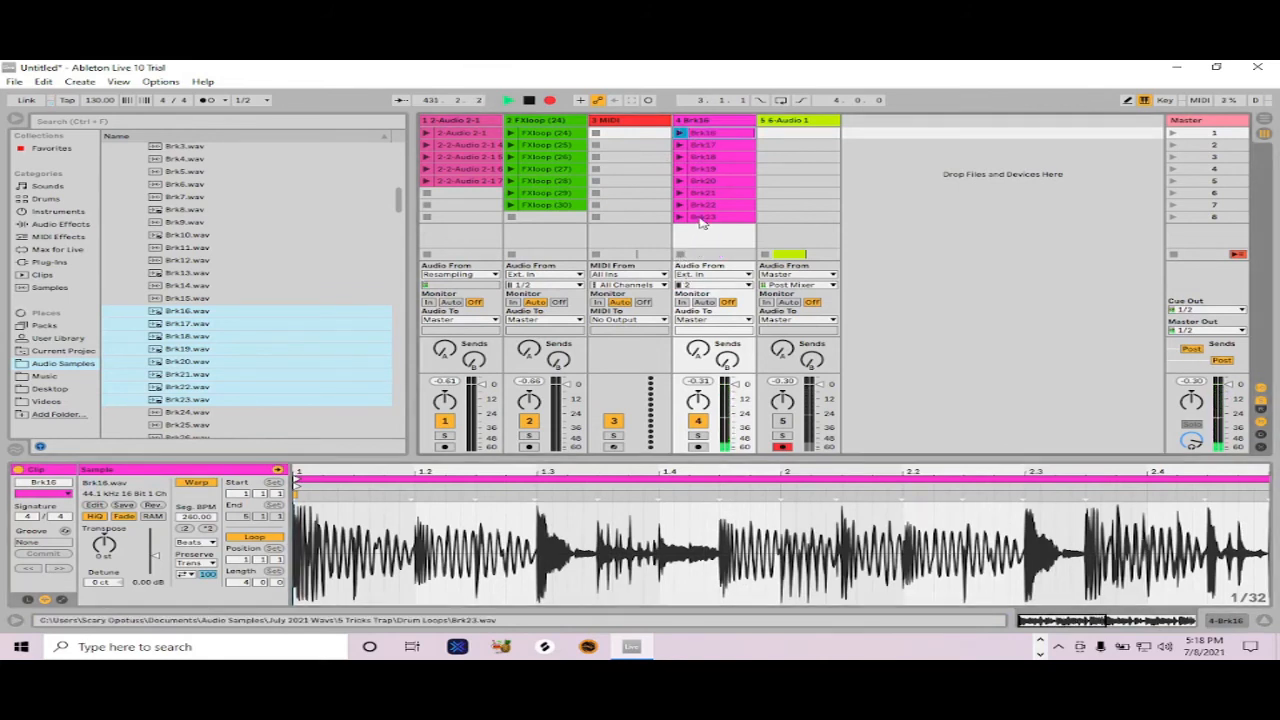
shift+click(703, 218)
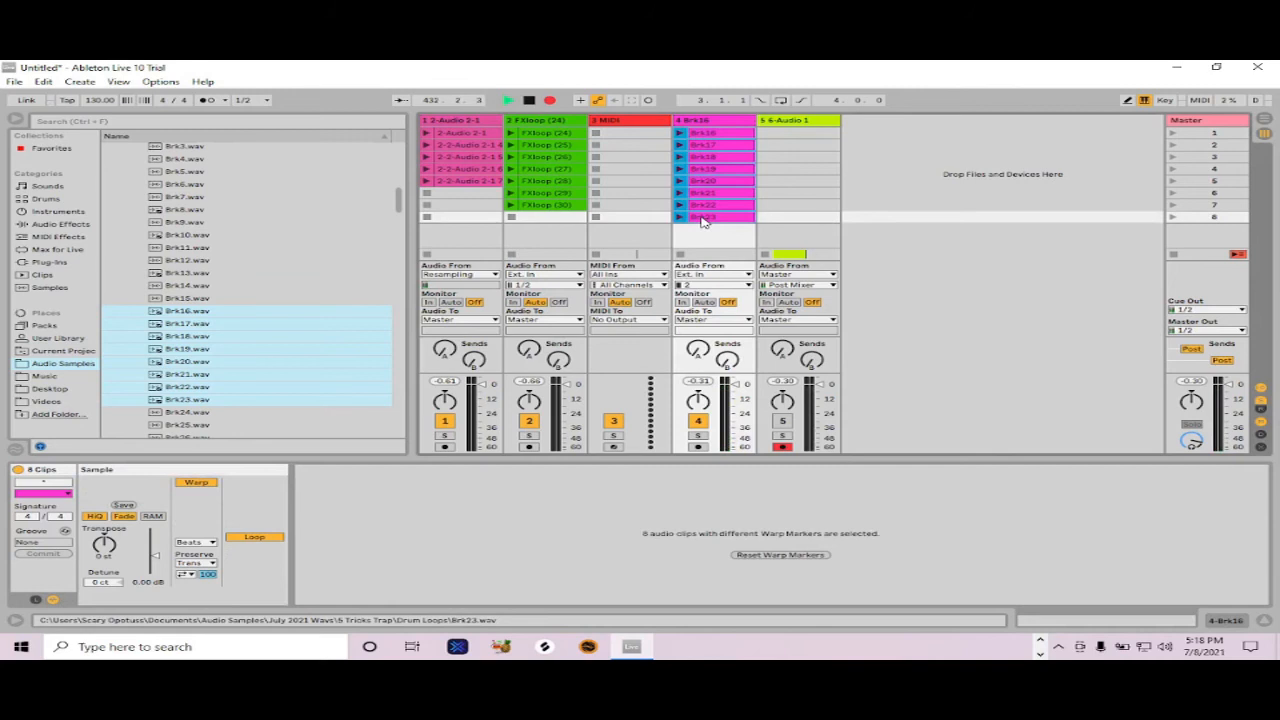
key(Delete)
Step: Audition BrekBass.wav and BrekBrth1.wav in the Clips folder of 5 Tricks Trap, collapse the folder and look through the remaining samples
scroll(160, 212, up, 3)
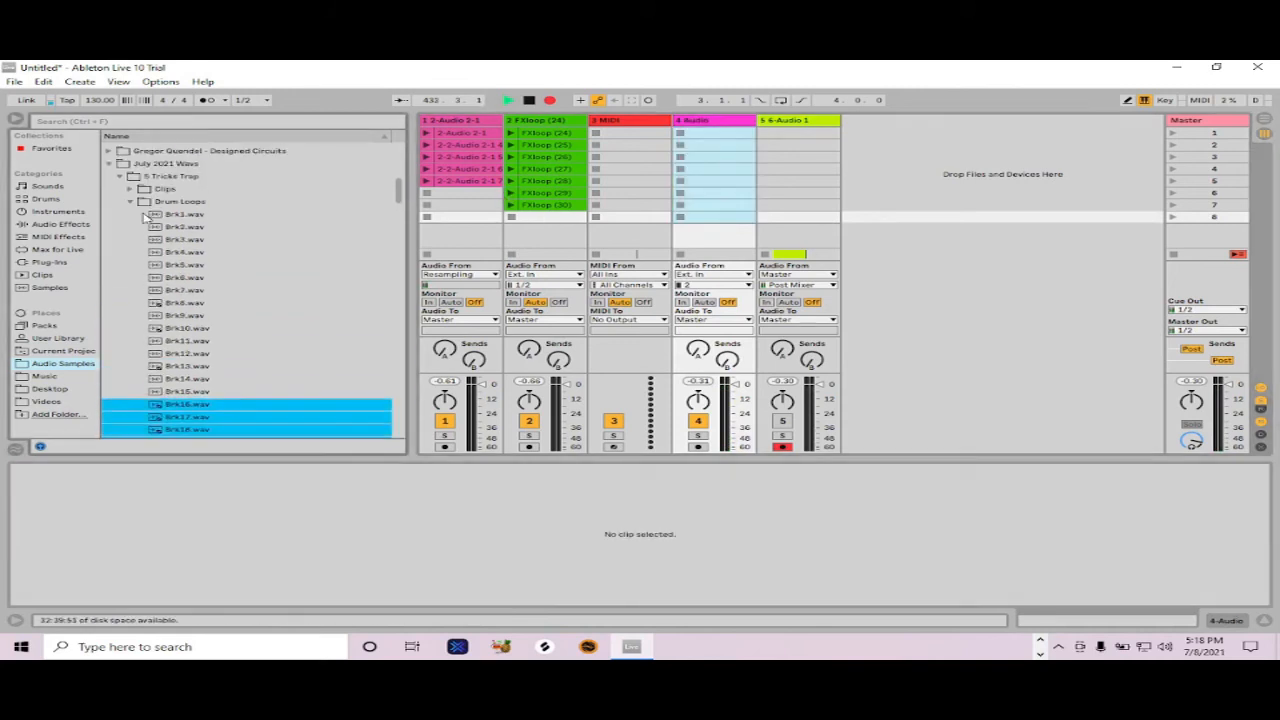
click(130, 202)
click(132, 189)
click(158, 204)
click(160, 252)
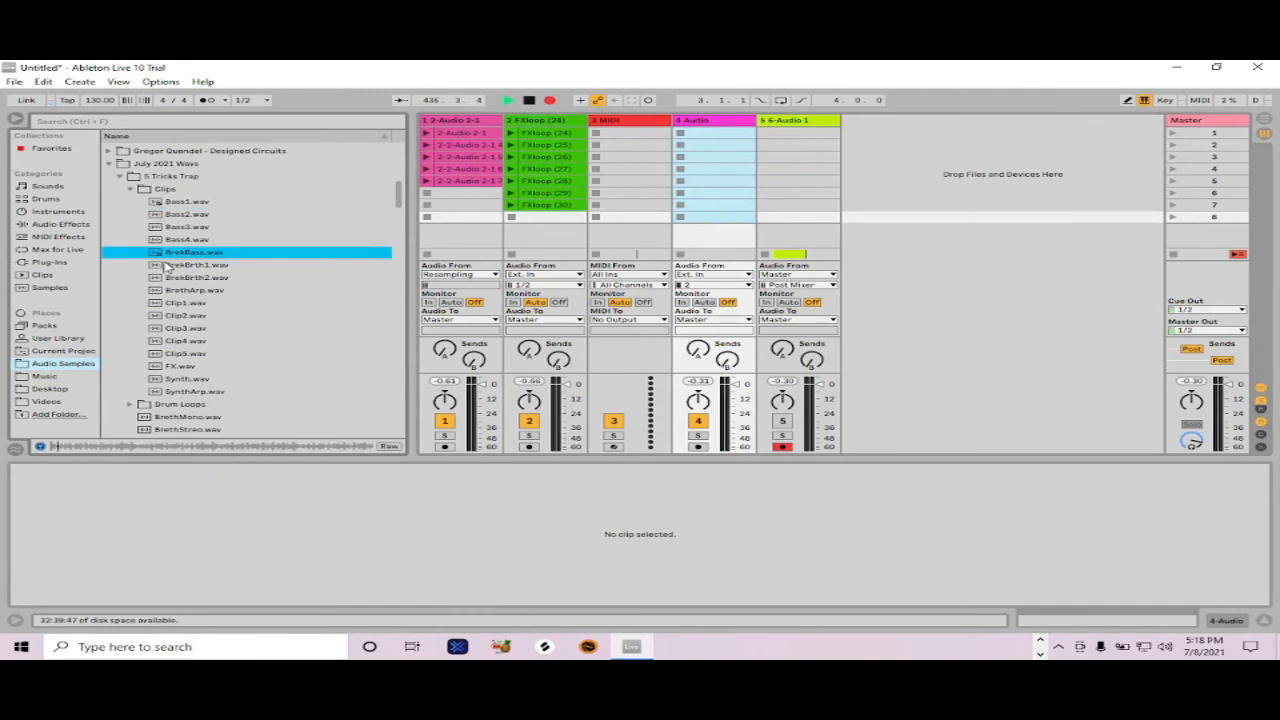
click(163, 267)
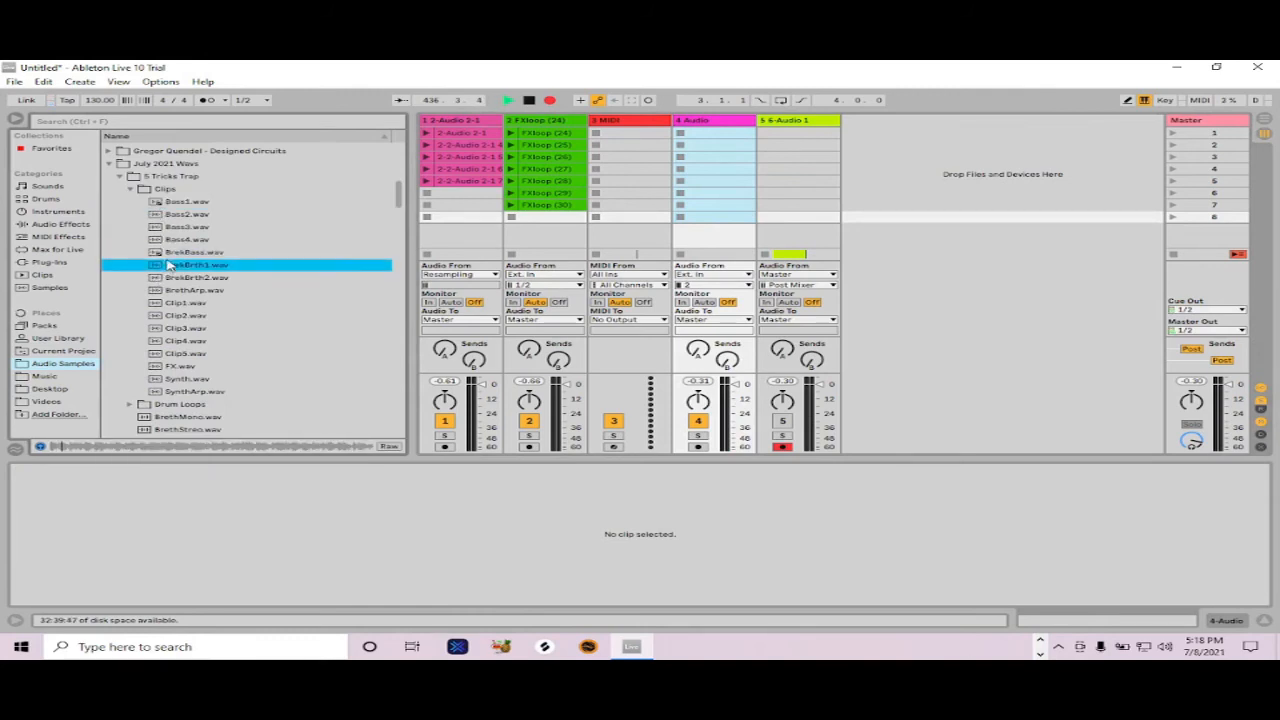
click(130, 192)
scroll(230, 258, down, 8)
scroll(237, 267, up, 8)
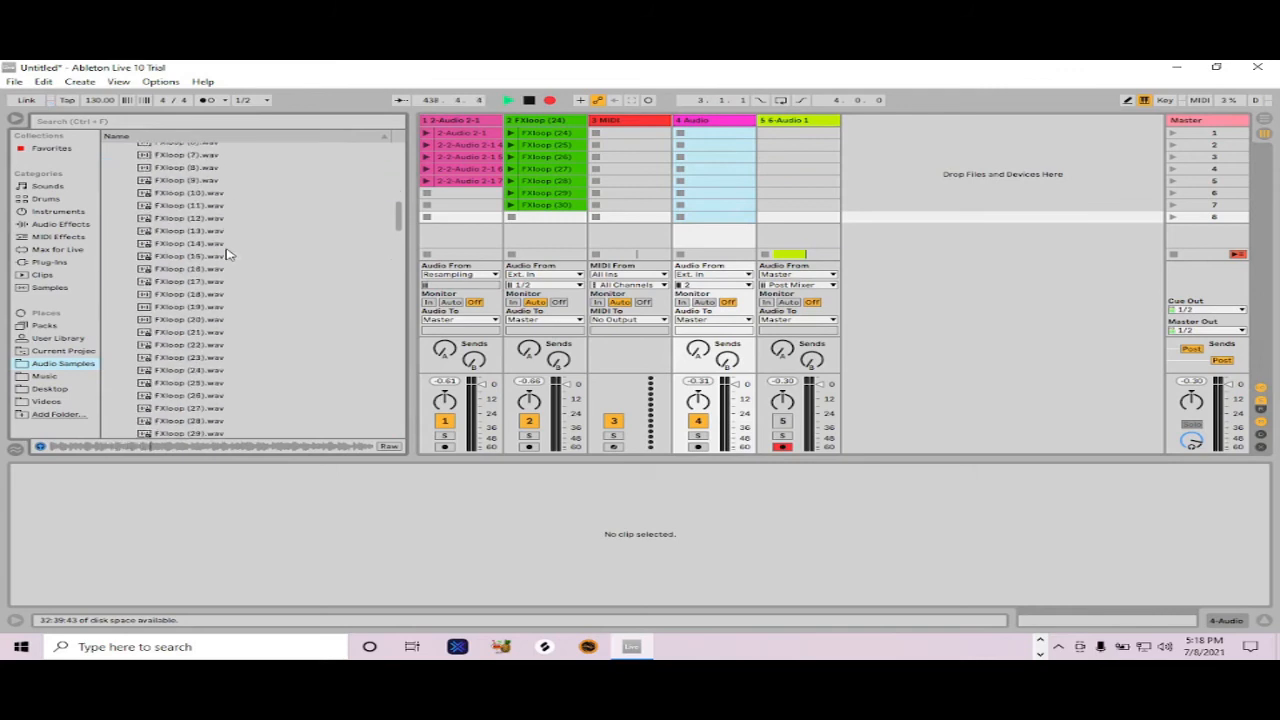
Step: Check the Hybrid Trap folder, and audition Break 1.wav and Break 2.wav in the Gm 130 folder of July 2021 Wavs
click(124, 191)
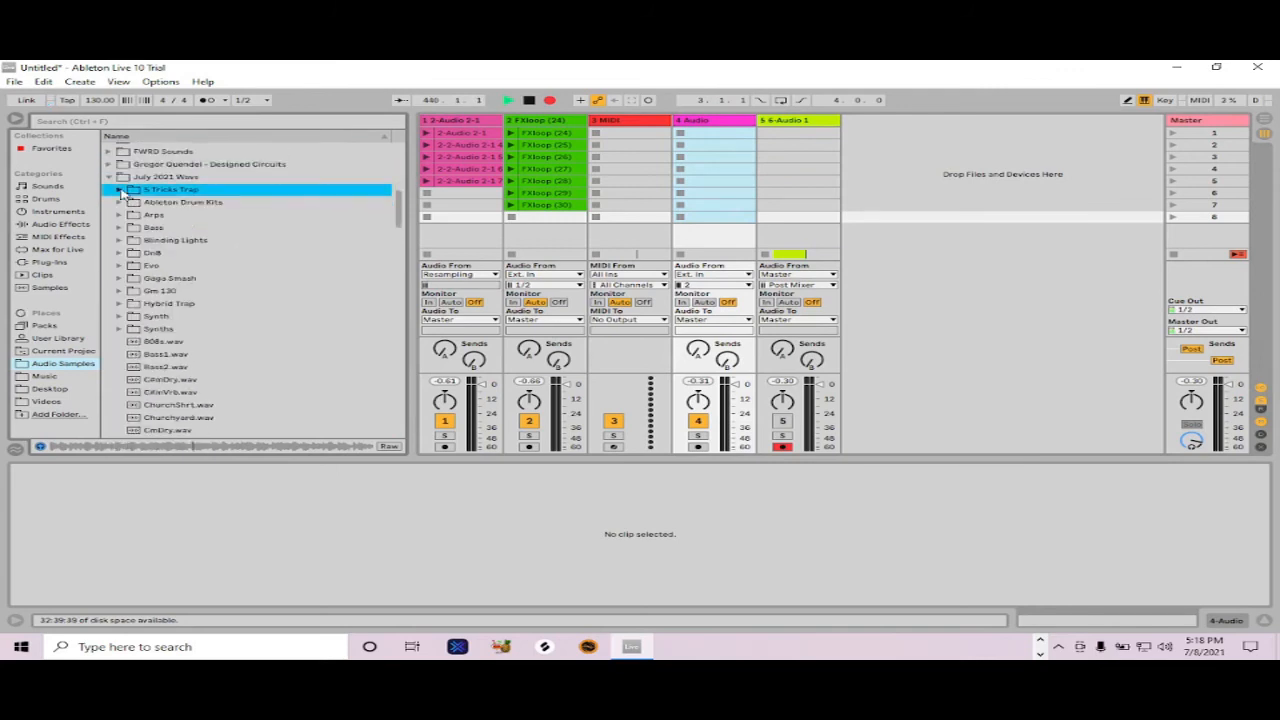
click(118, 305)
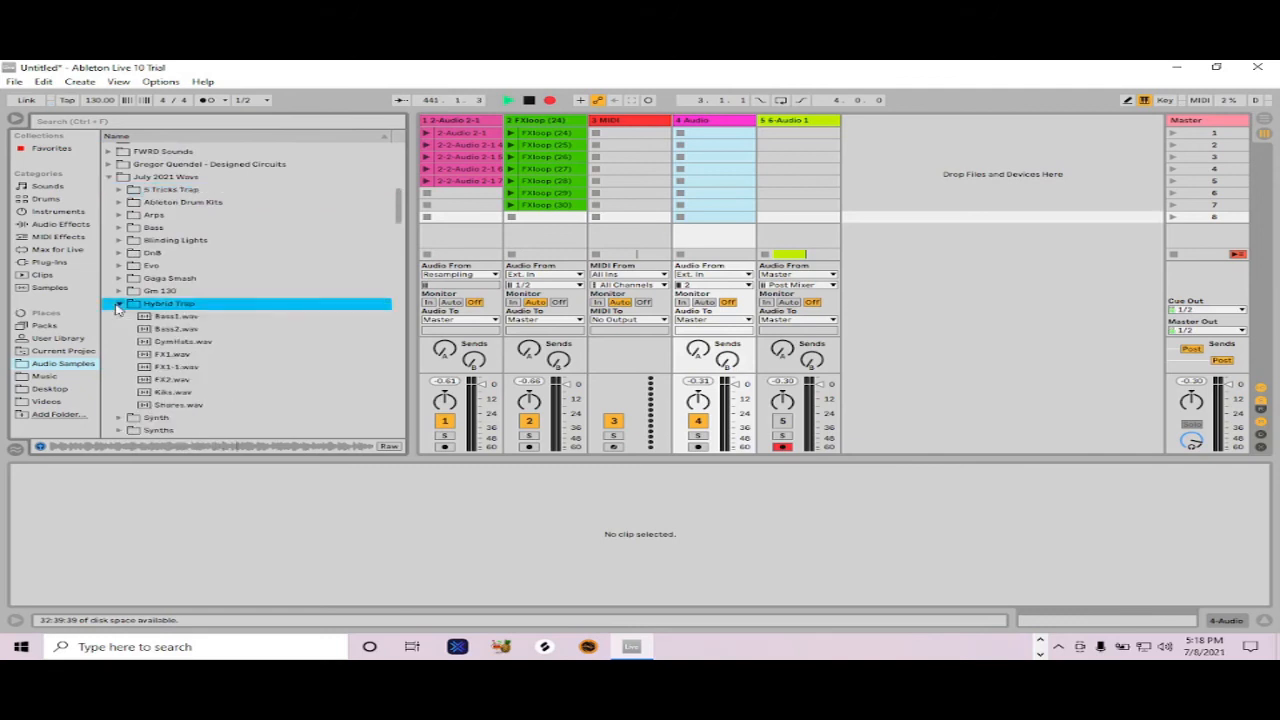
scroll(197, 316, down, 1)
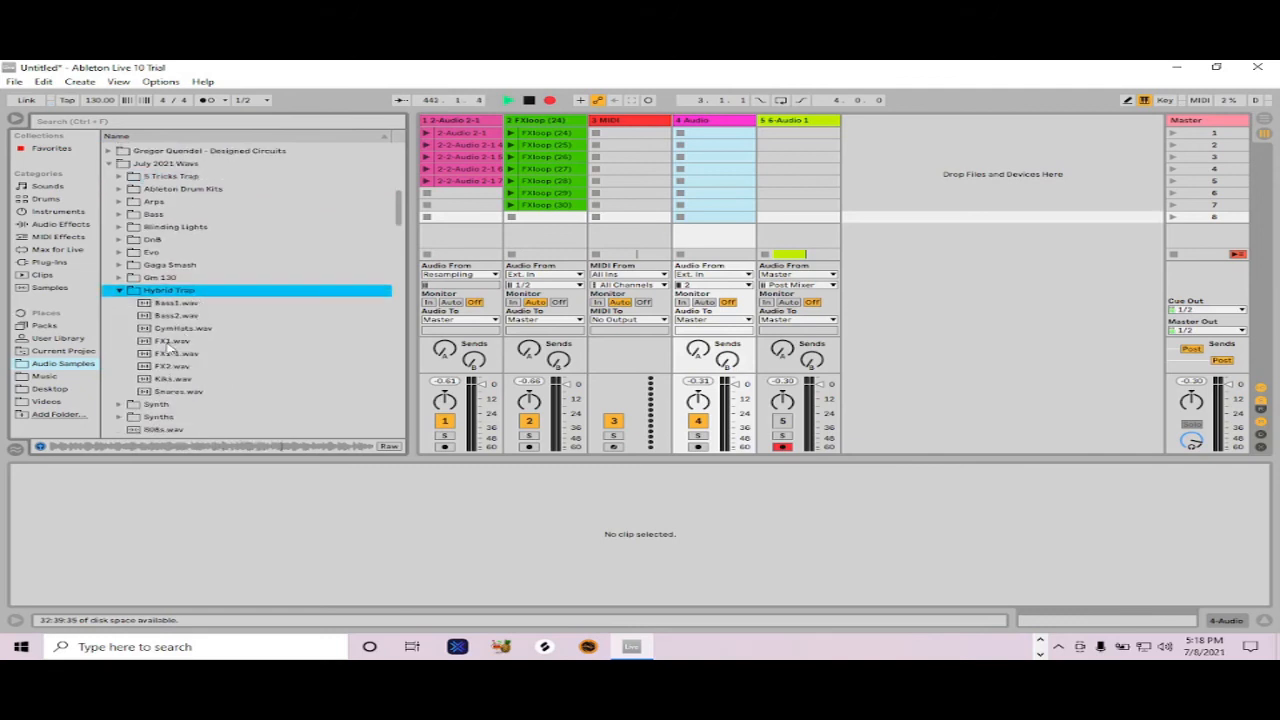
click(119, 290)
click(119, 278)
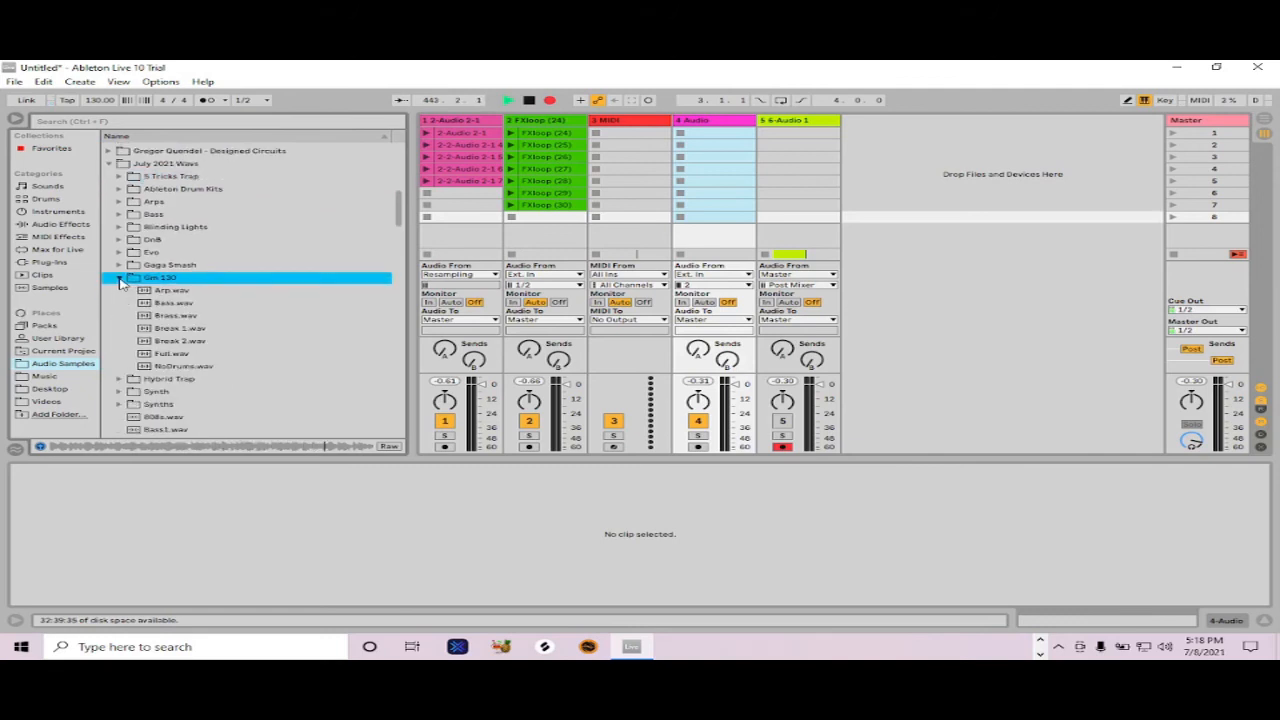
click(176, 330)
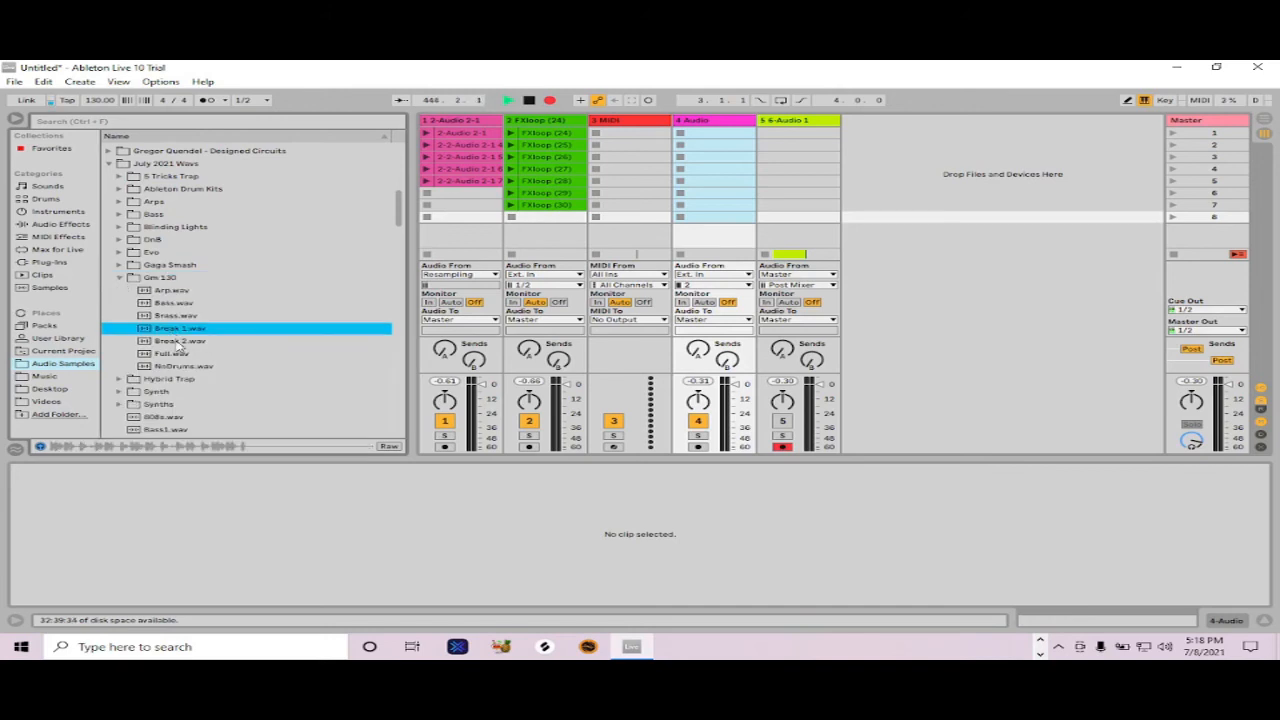
click(172, 343)
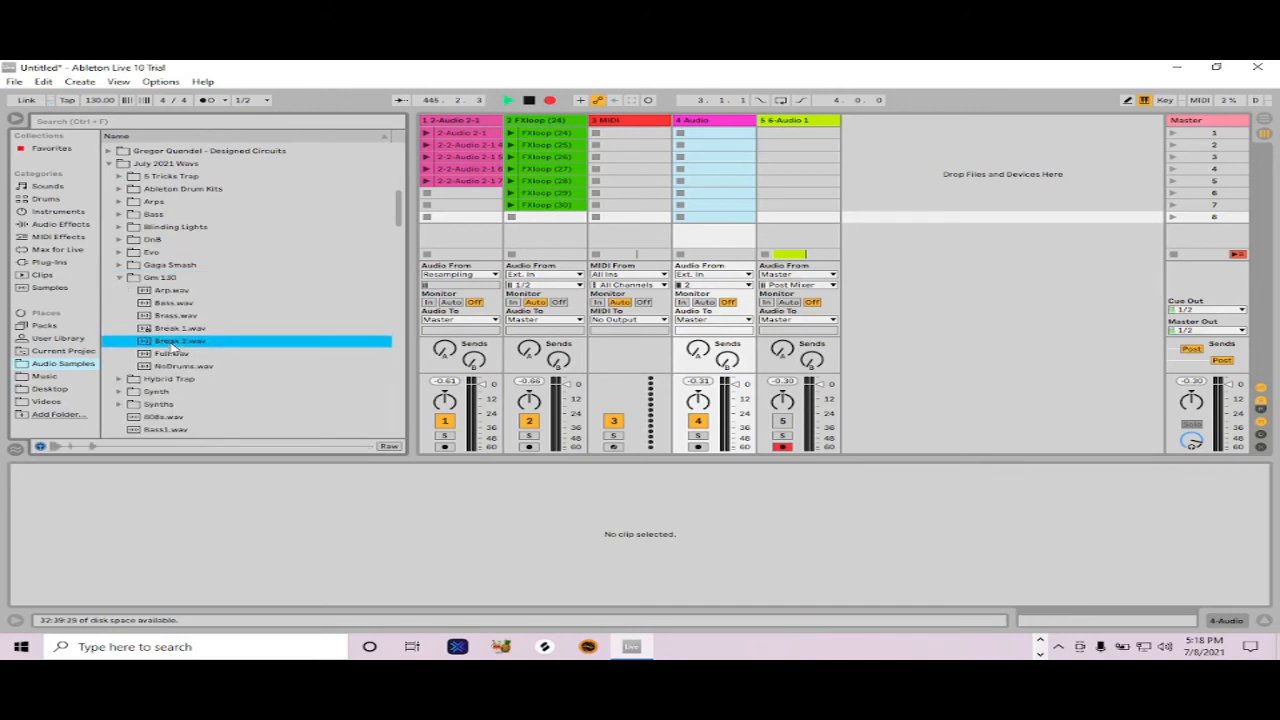
click(168, 329)
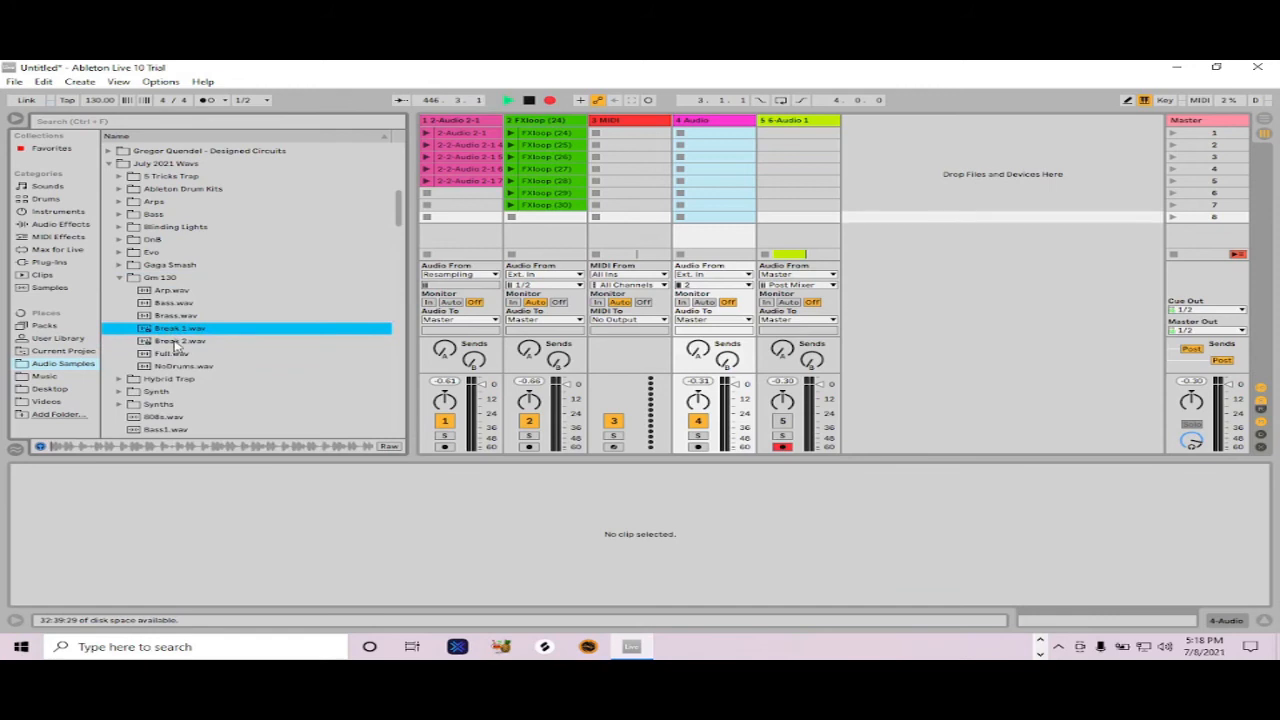
Step: Place Break 1.wav and Break 2.wav on track 4 in scenes 2 and 3, and play Break 1 with the fifth resampled clip
shift+click(176, 343)
drag(165, 332, 684, 147)
click(680, 145)
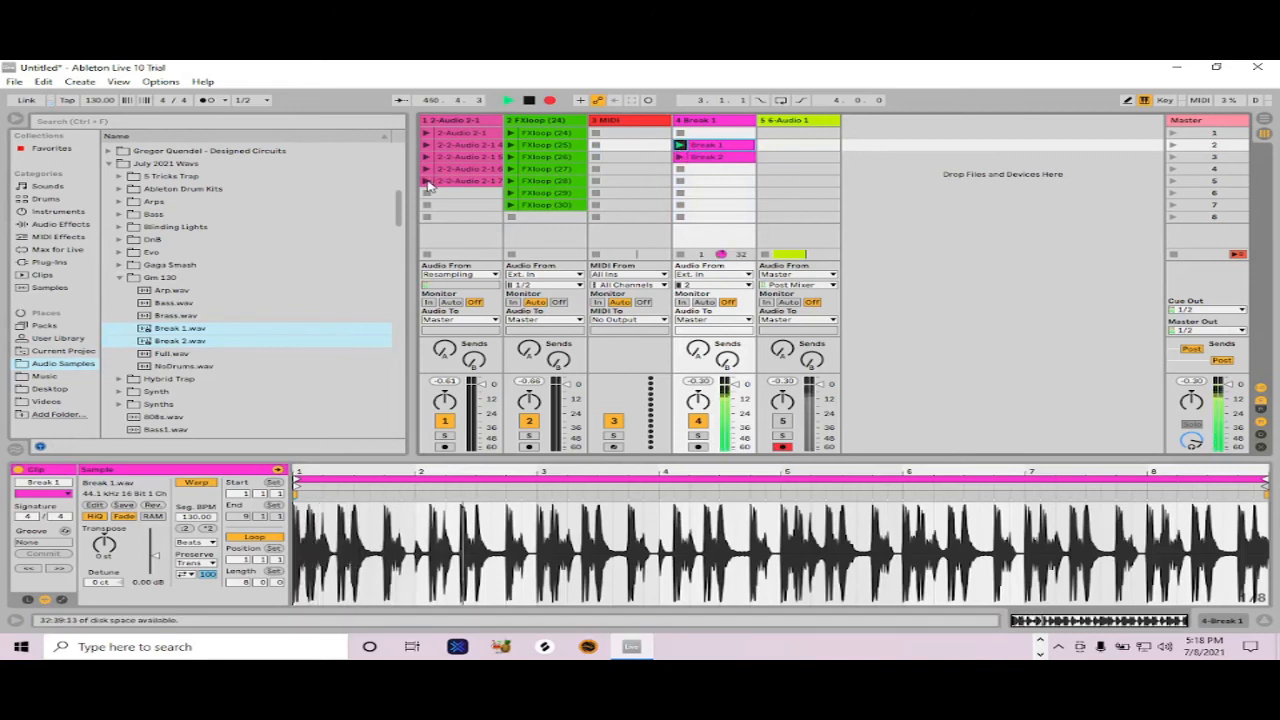
click(427, 182)
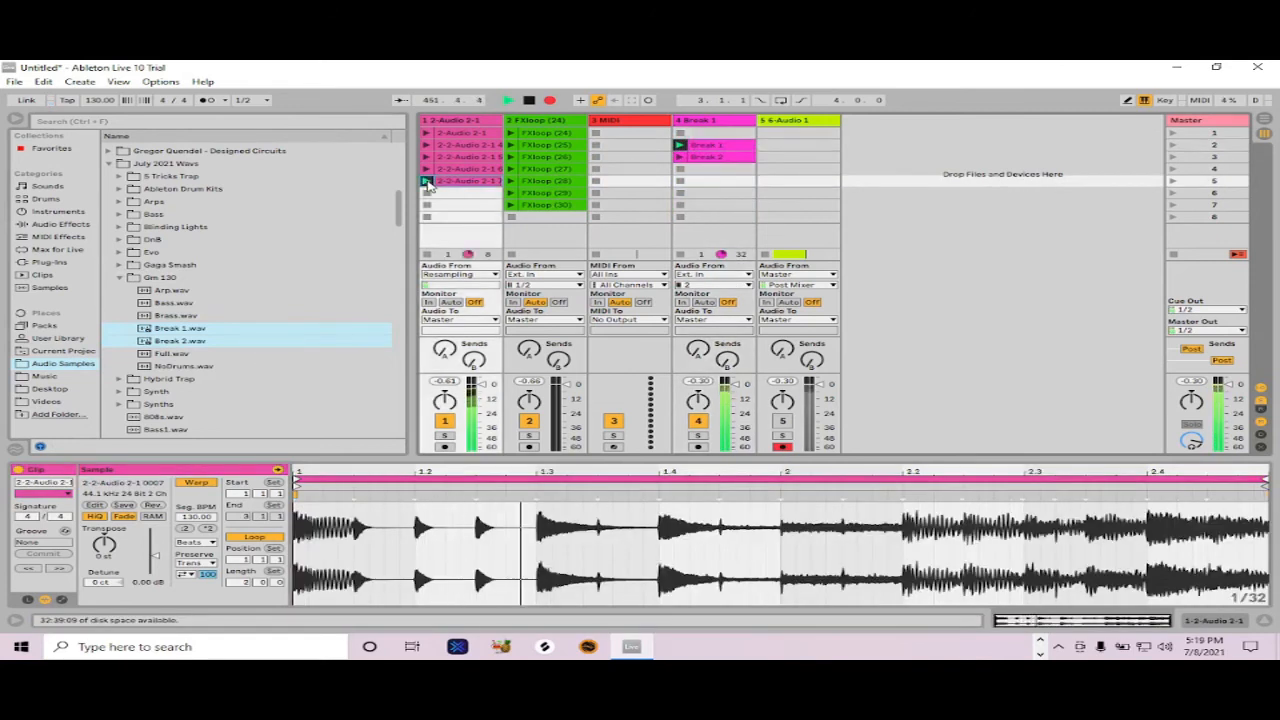
Step: Set the first follow action of all resampled clips and FX loops on tracks 1 and 2 to Any
click(448, 132)
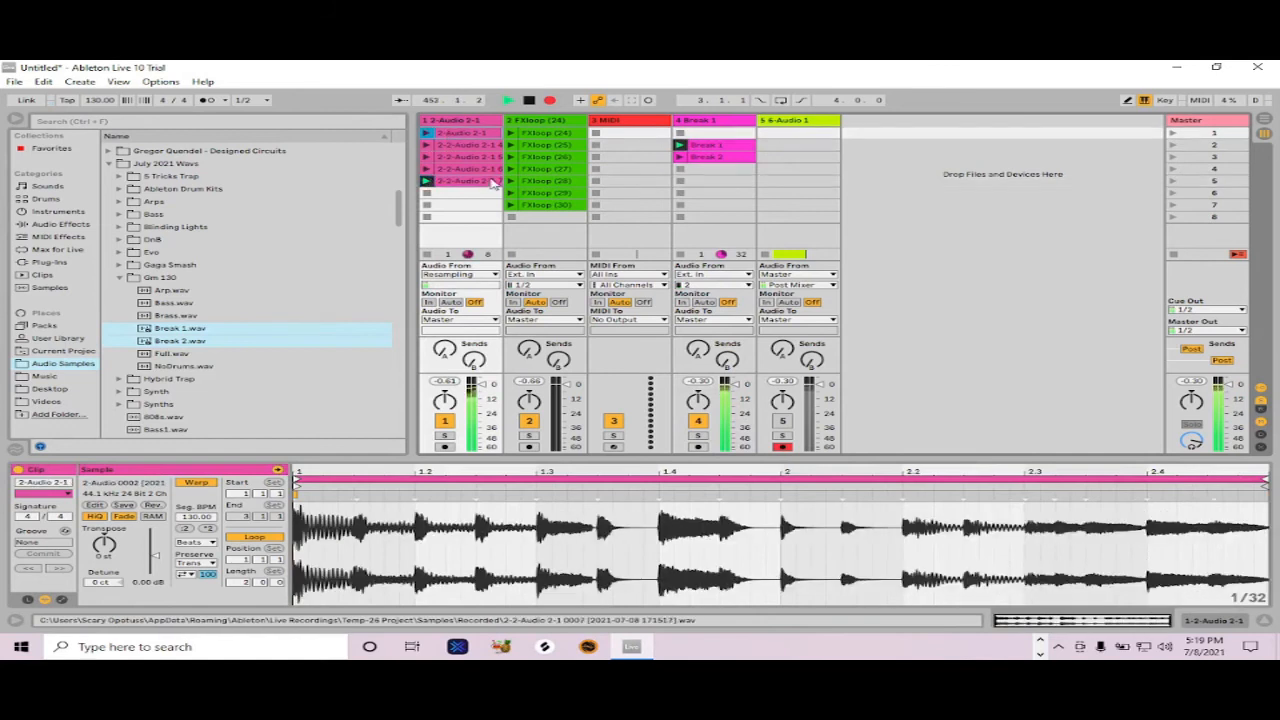
shift+click(530, 205)
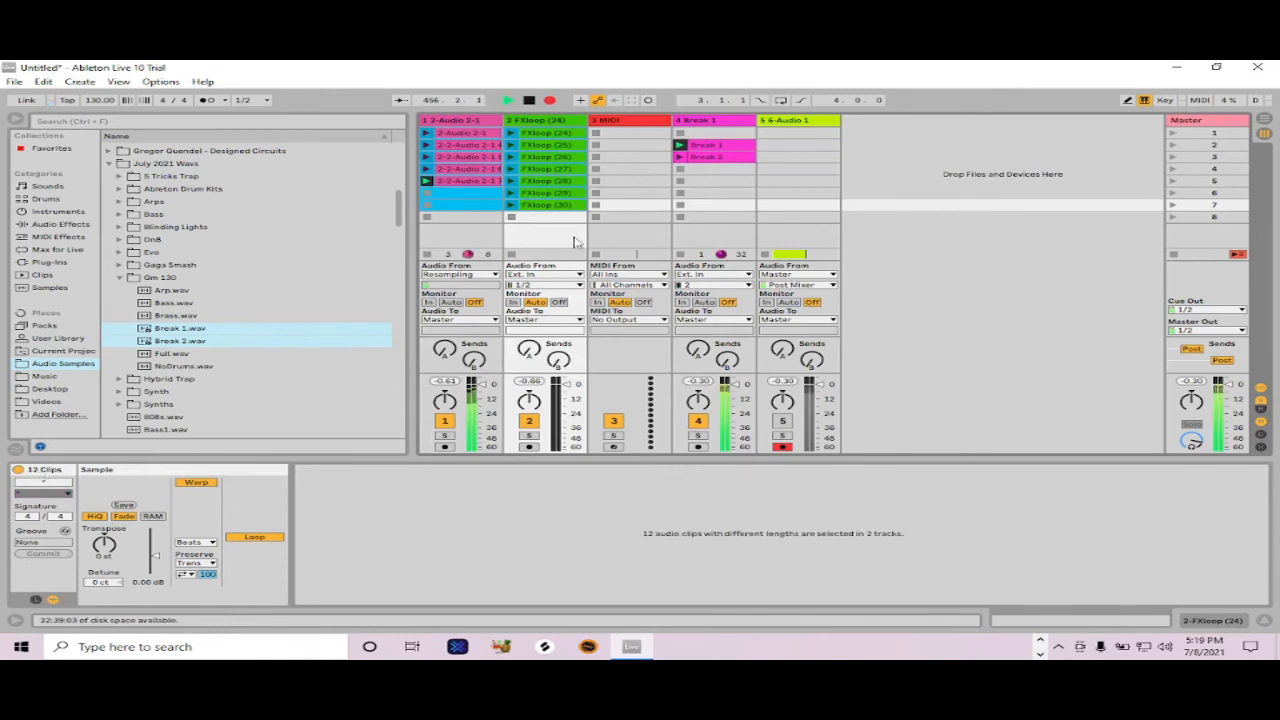
click(36, 600)
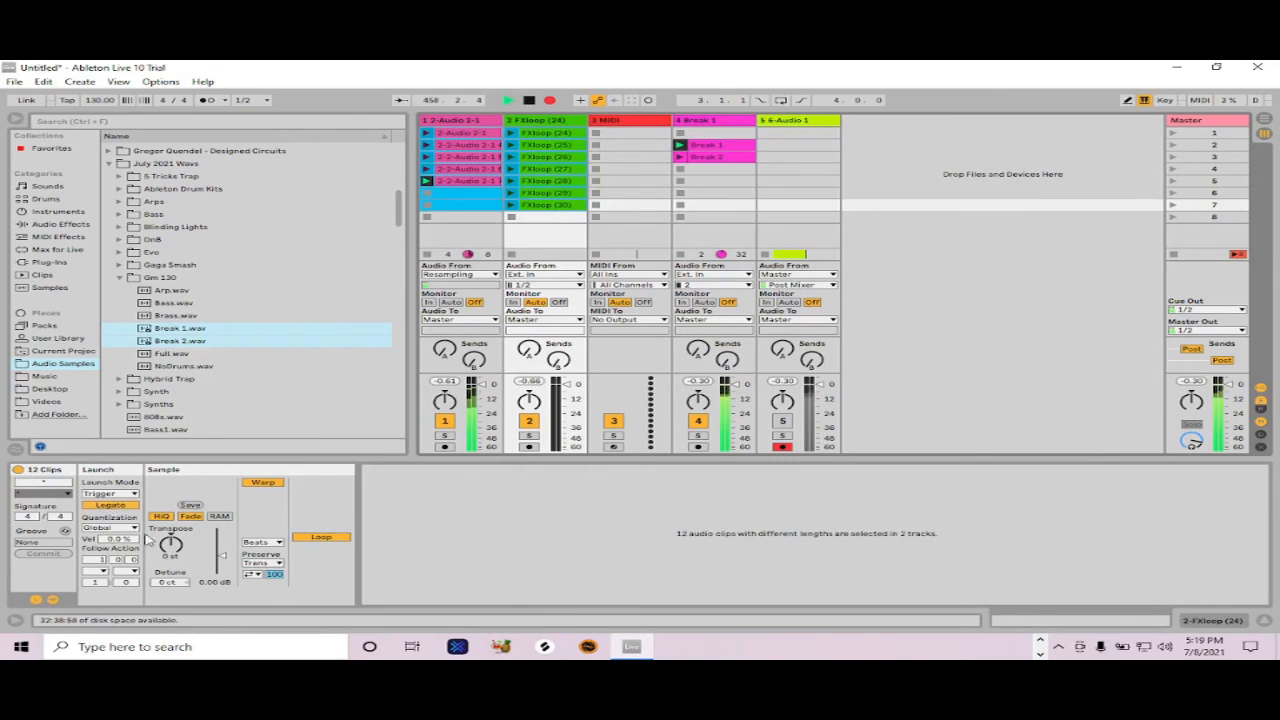
click(102, 573)
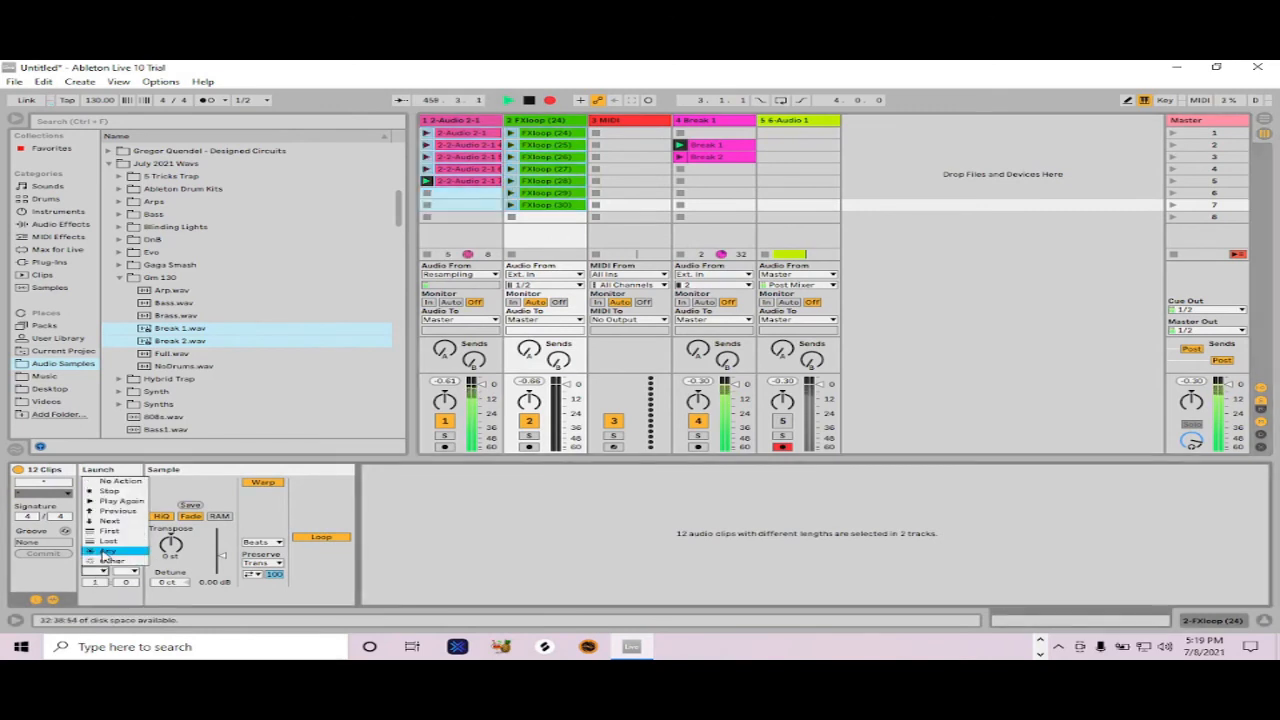
click(108, 552)
Step: Launch FXloop (25) and the third resampled clip to hear the follow actions, and stop track 2
click(511, 148)
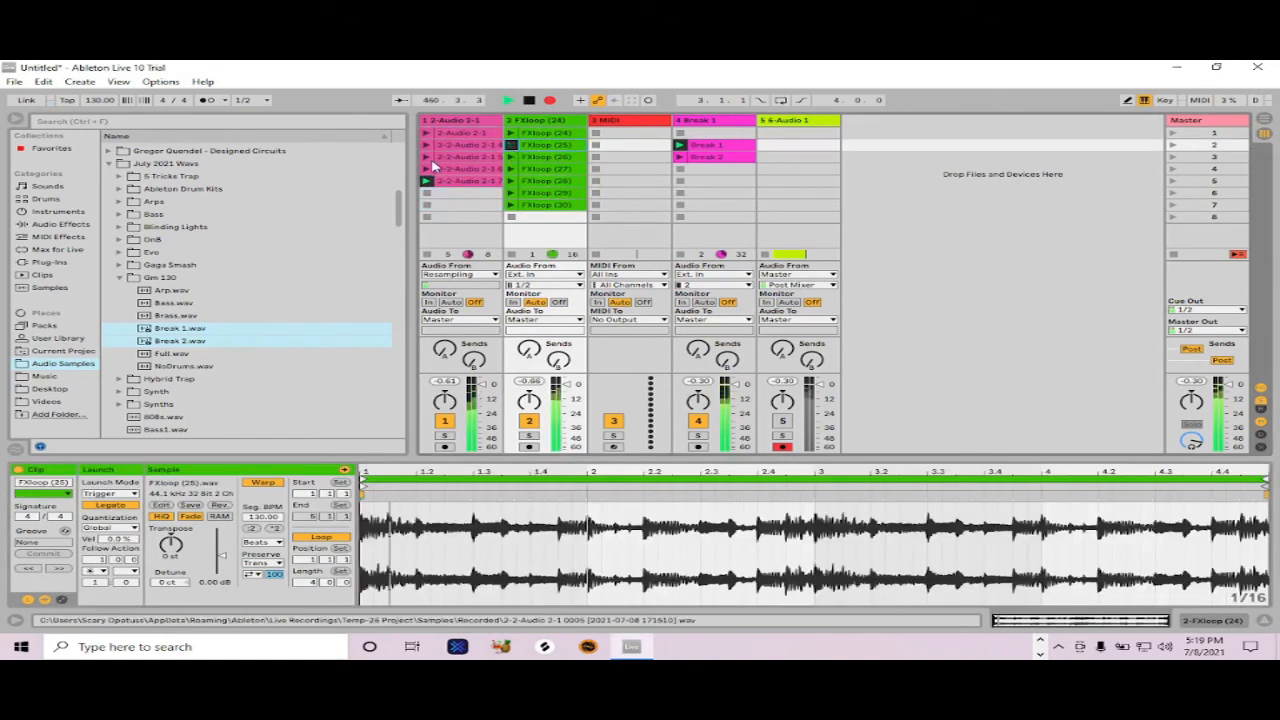
click(436, 170)
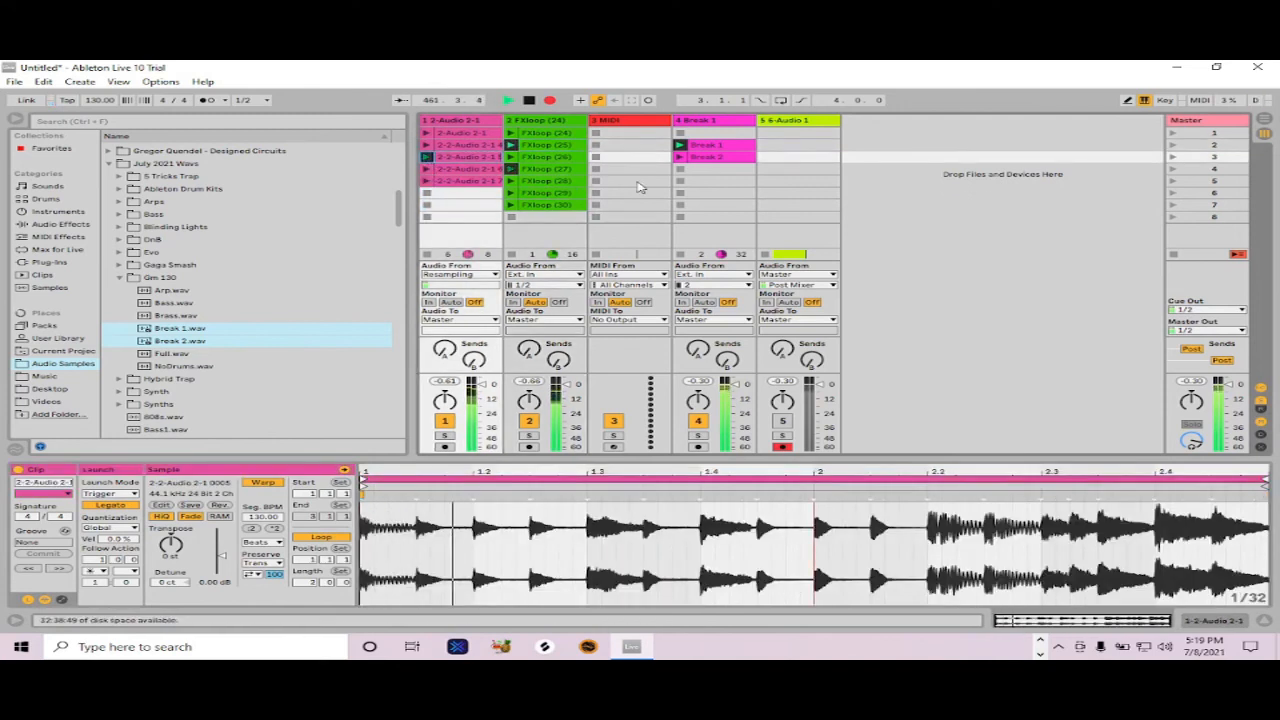
click(512, 217)
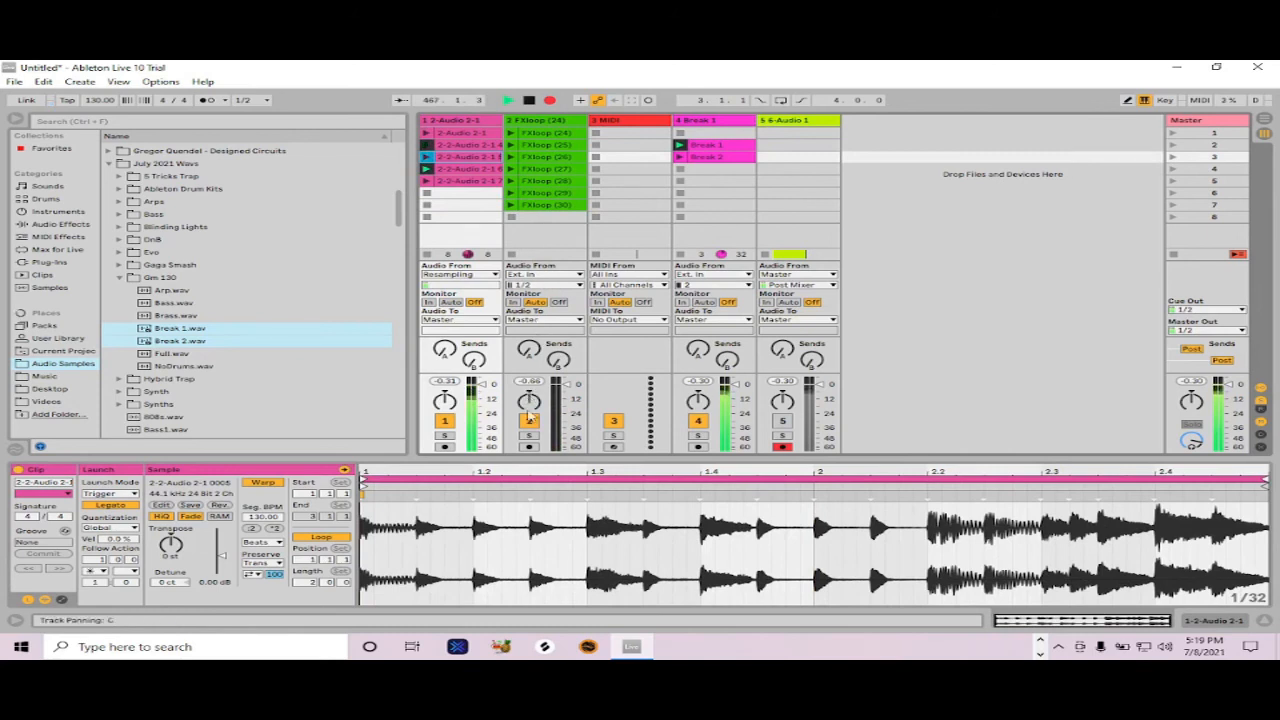
Step: Set track 2's audio input to Resampling, arm the track, and start recording into its empty scene 8 slot
click(556, 275)
click(530, 340)
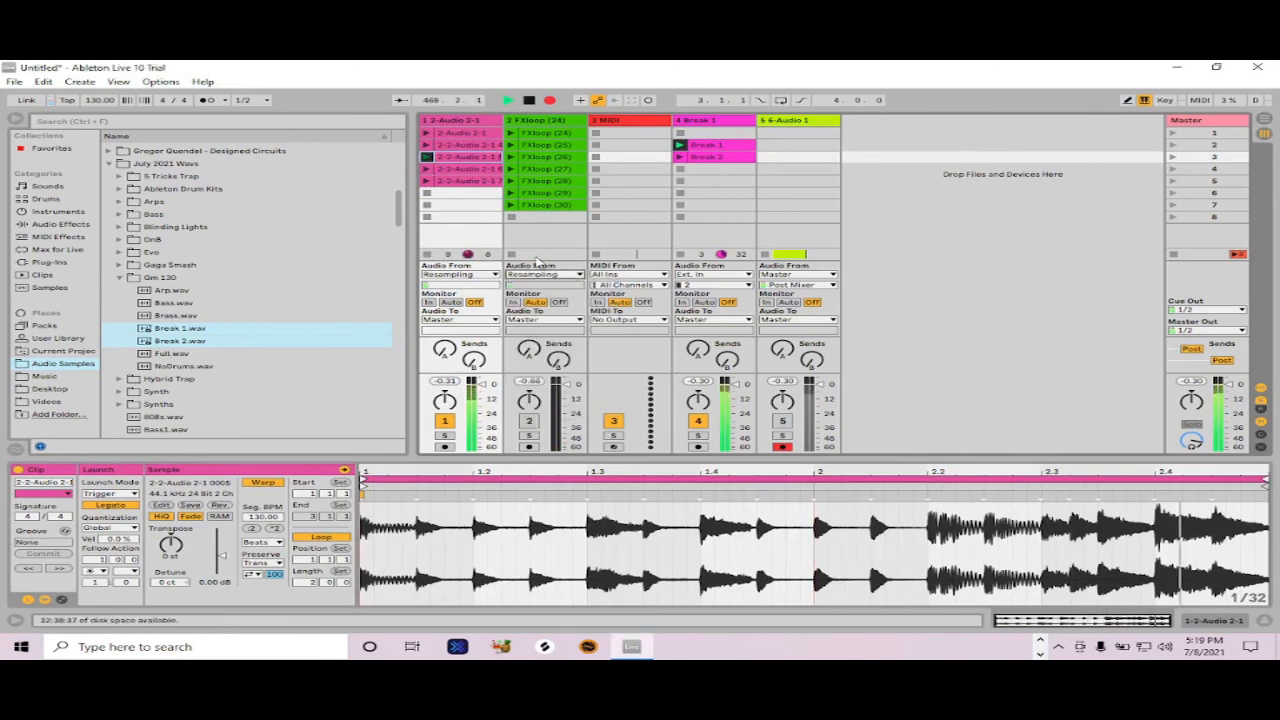
click(530, 447)
click(512, 218)
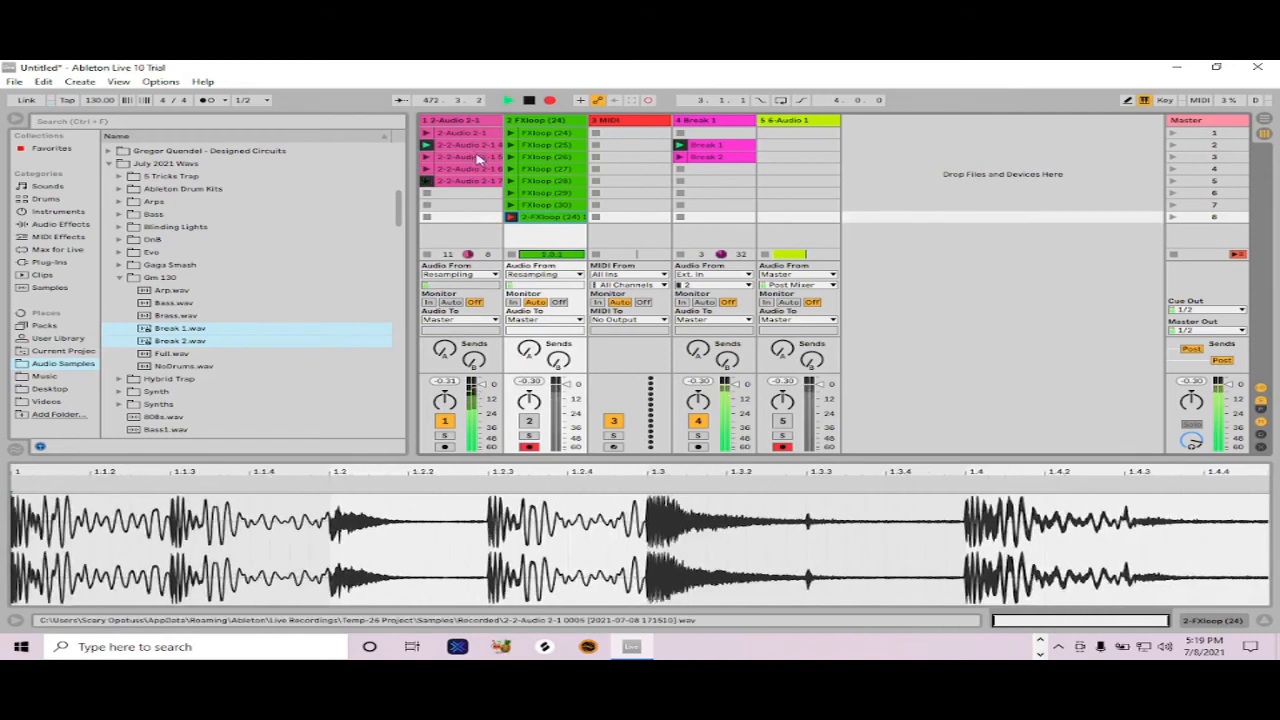
Step: Alternate between Break 1 and Break 2 while recording, and duplicate Break 2 into scene 4 as an additional break to launch
click(680, 159)
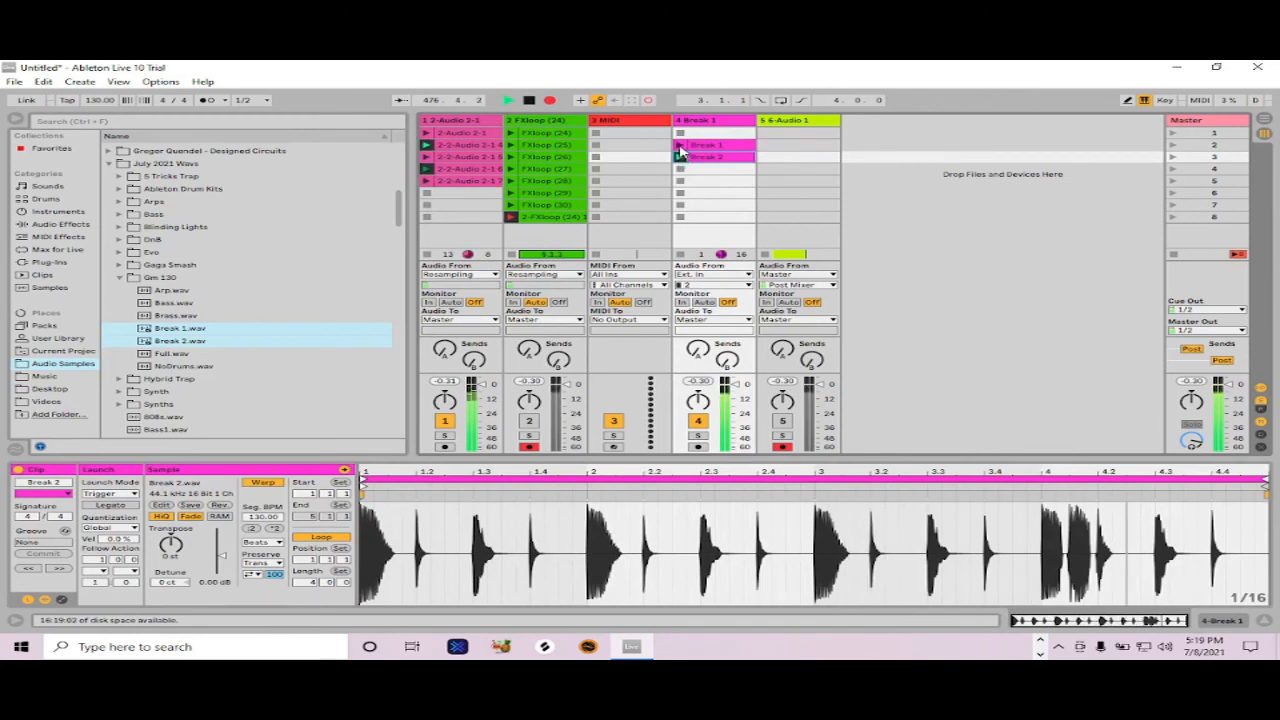
click(680, 146)
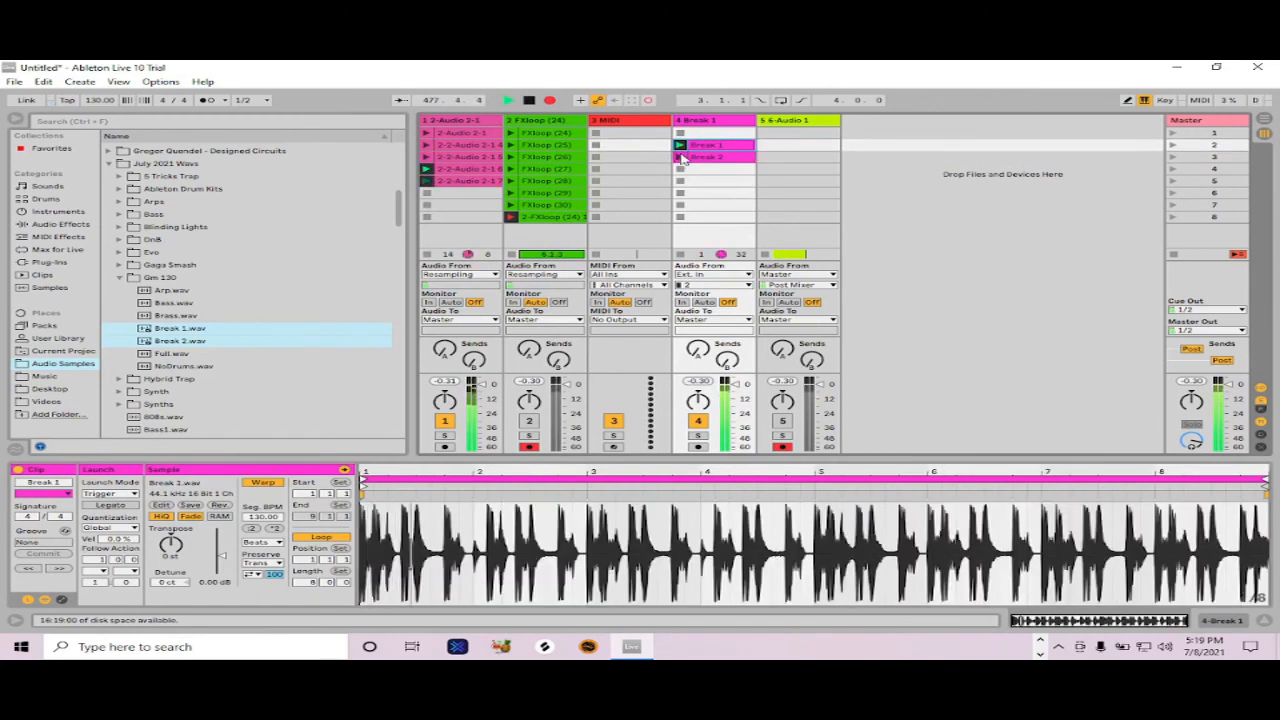
click(705, 159)
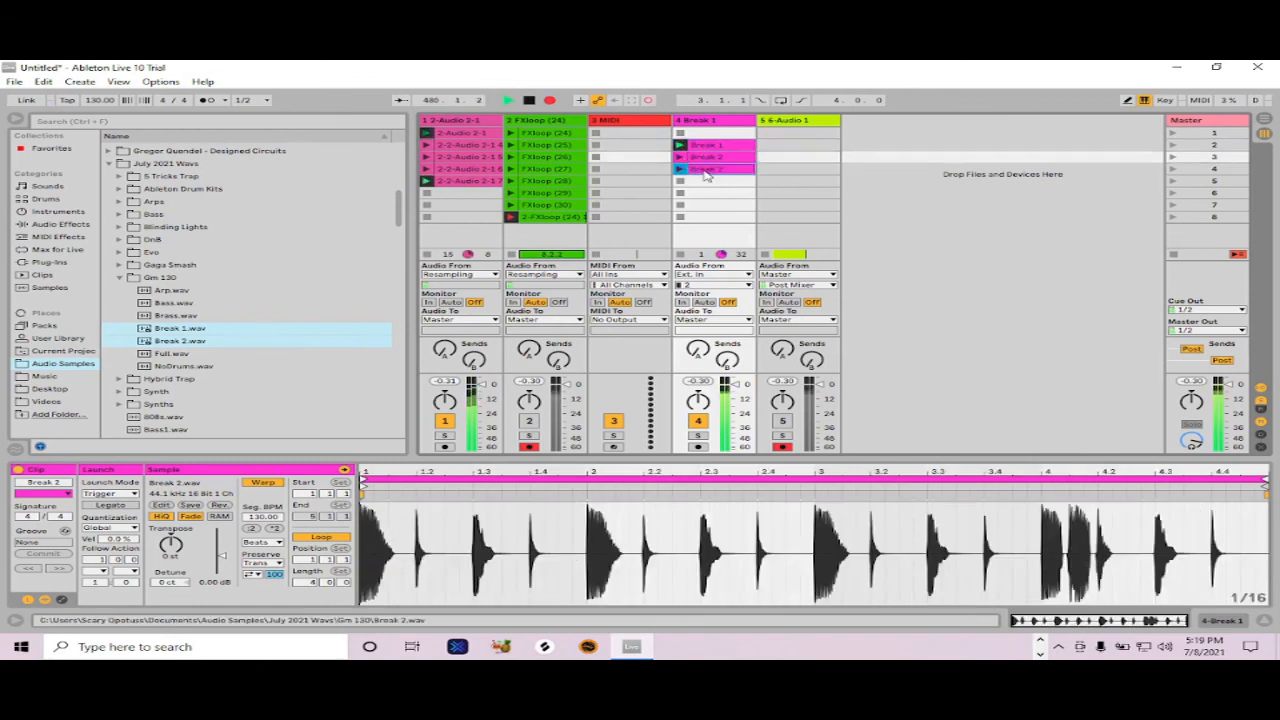
key(ctrl+d)
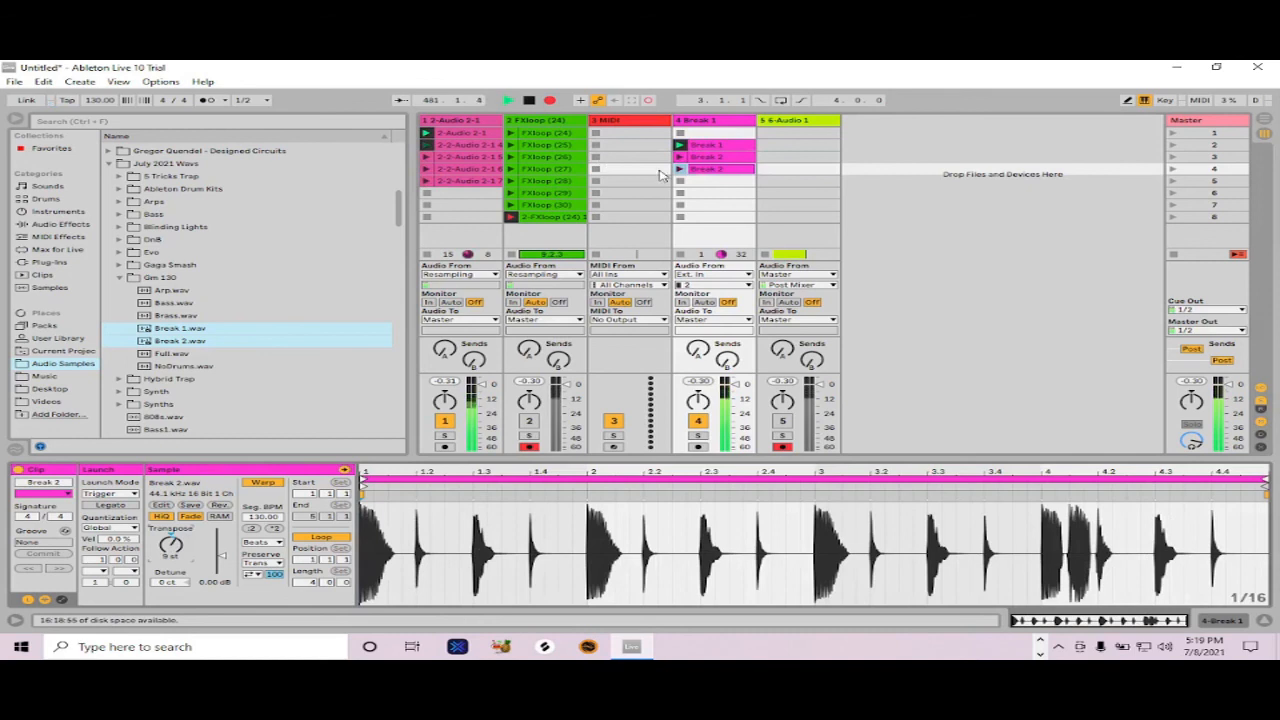
click(679, 169)
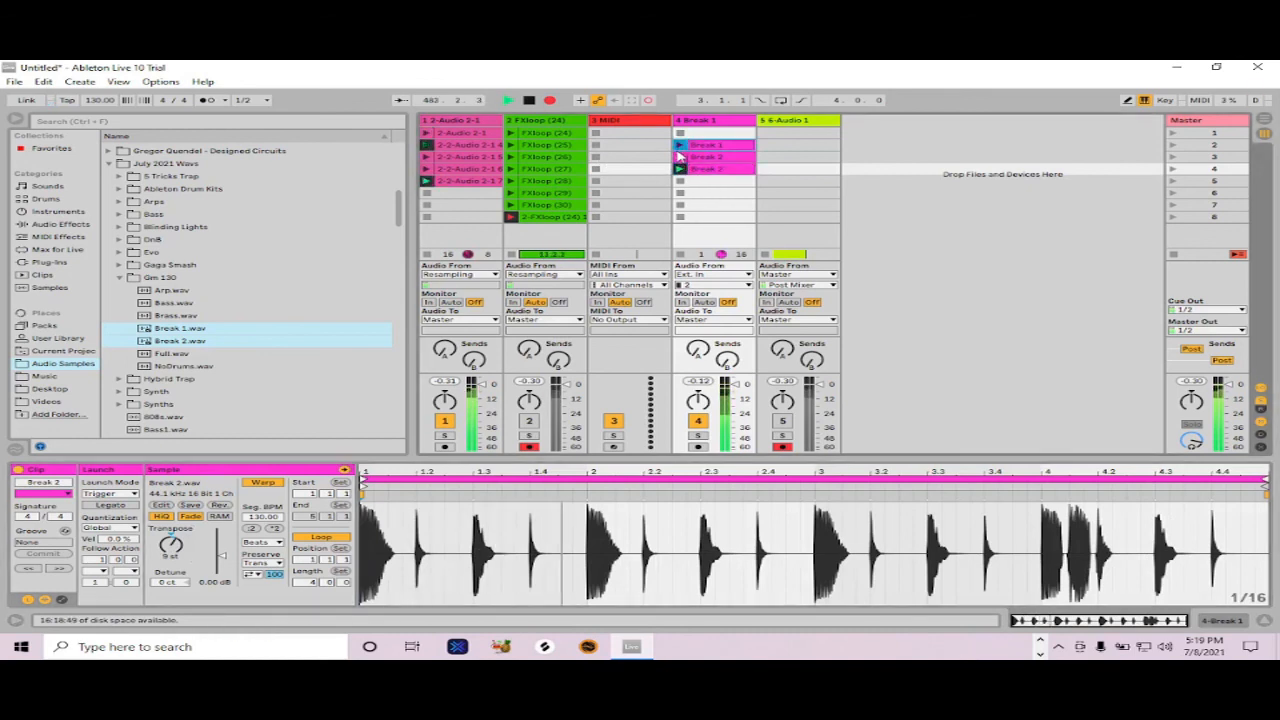
click(679, 157)
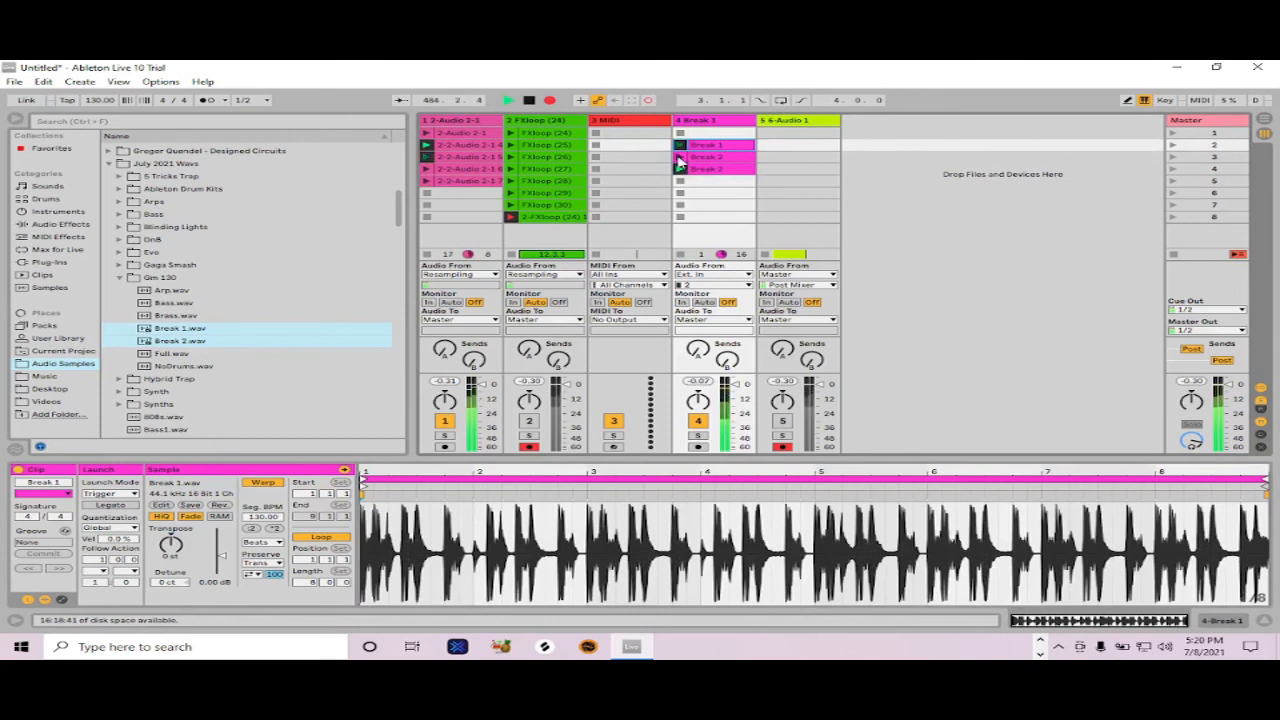
click(679, 157)
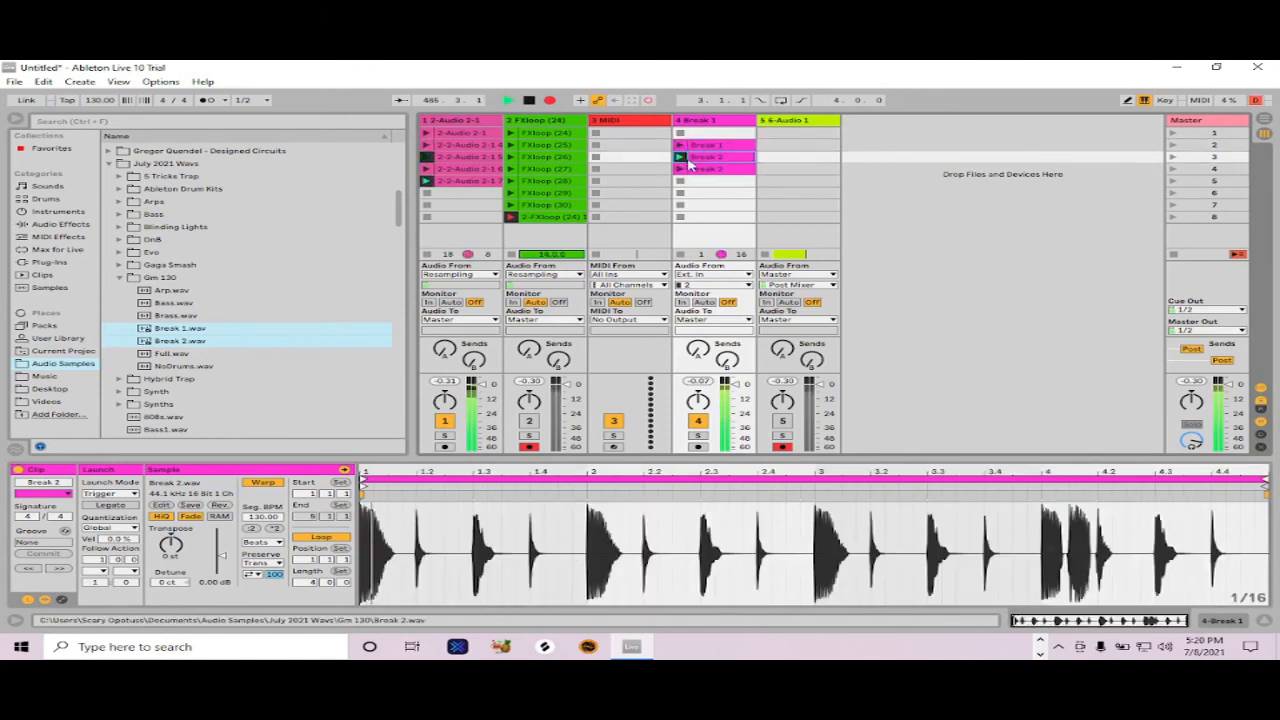
Step: Duplicate Break 1 into scene 1 of track 4, and launch the break clips in scenes 2, 3, 1 and 4 in turn
drag(703, 146, 702, 146)
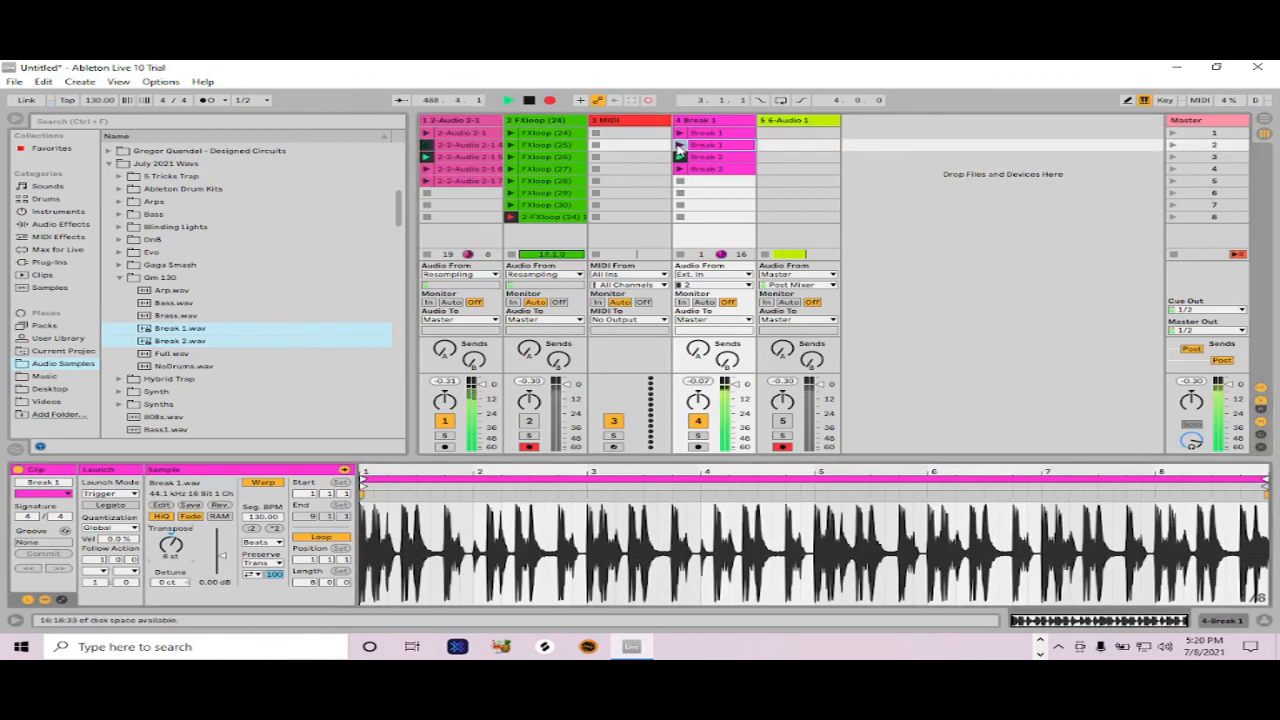
click(678, 146)
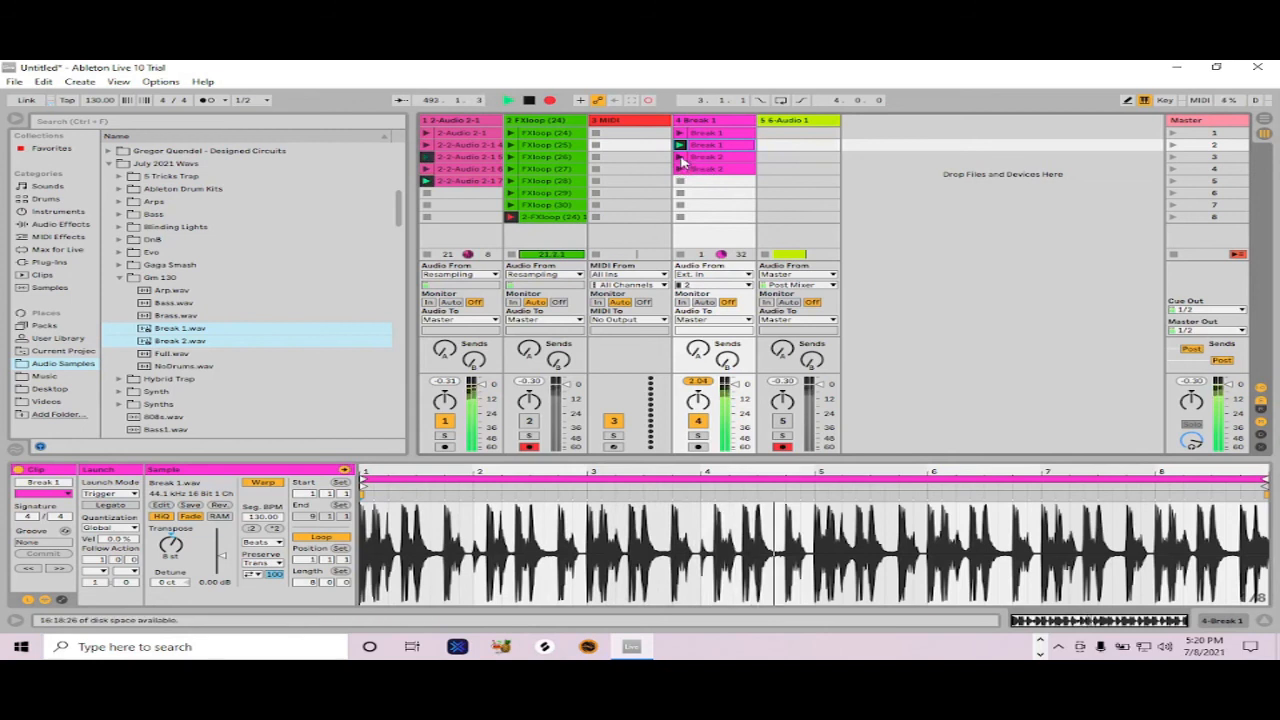
click(680, 157)
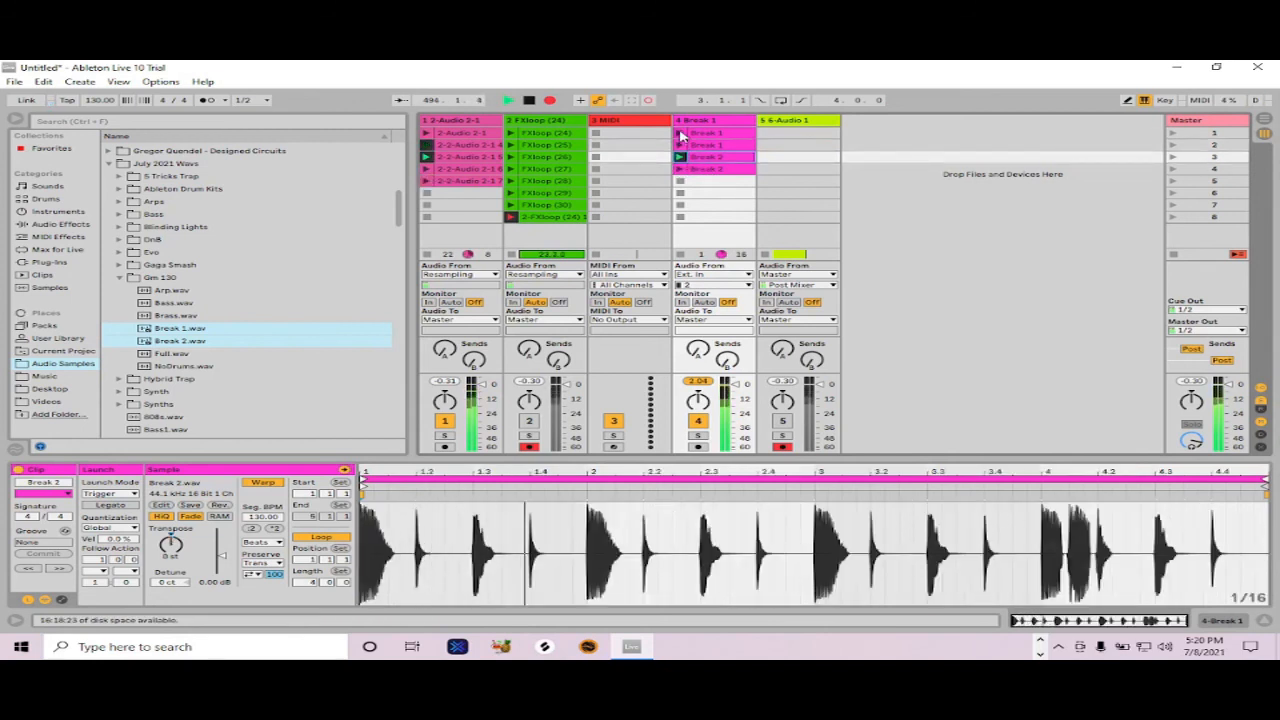
click(680, 133)
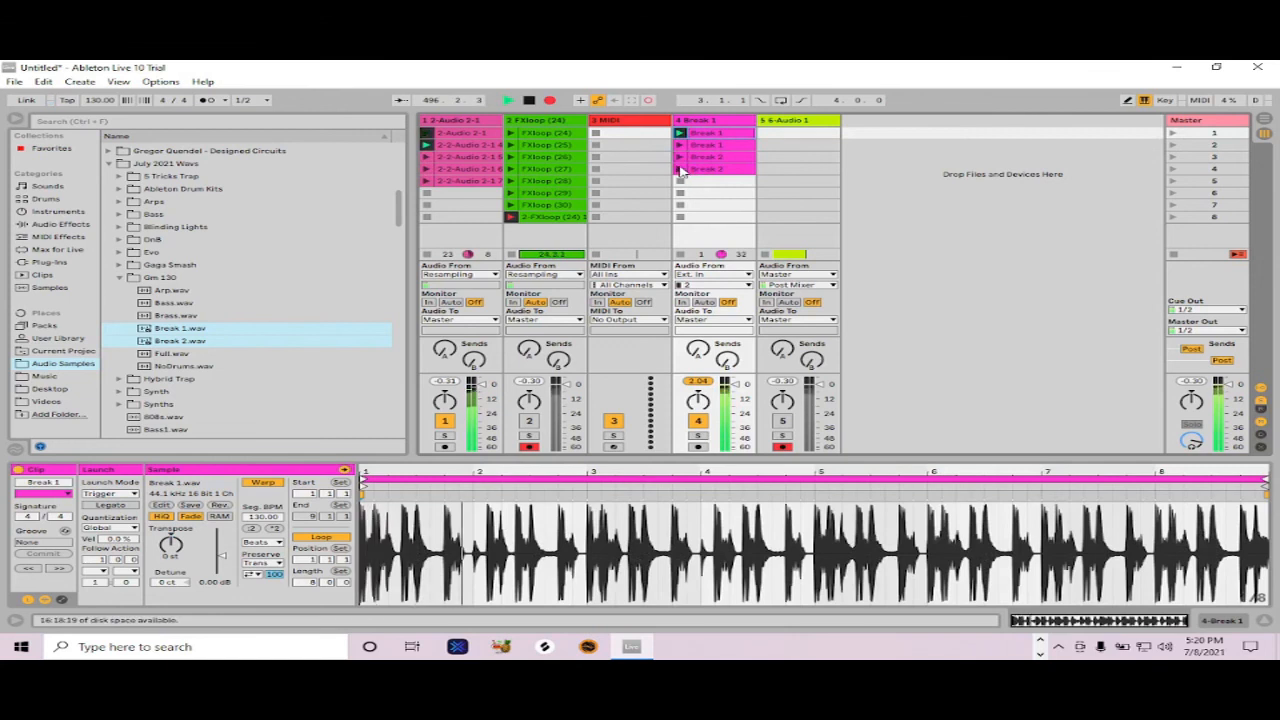
click(680, 170)
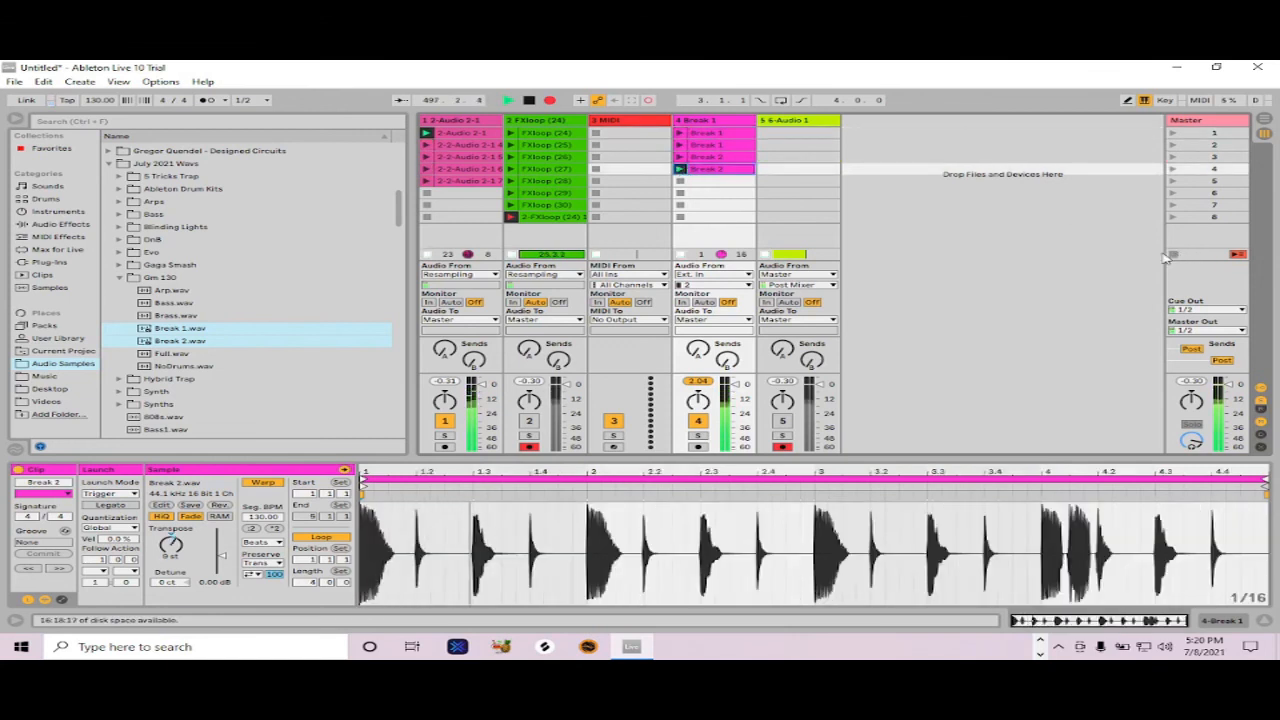
Step: Stop all clips and colour the newly recorded clip in scene 8 of track 2 blue
right_click(558, 218)
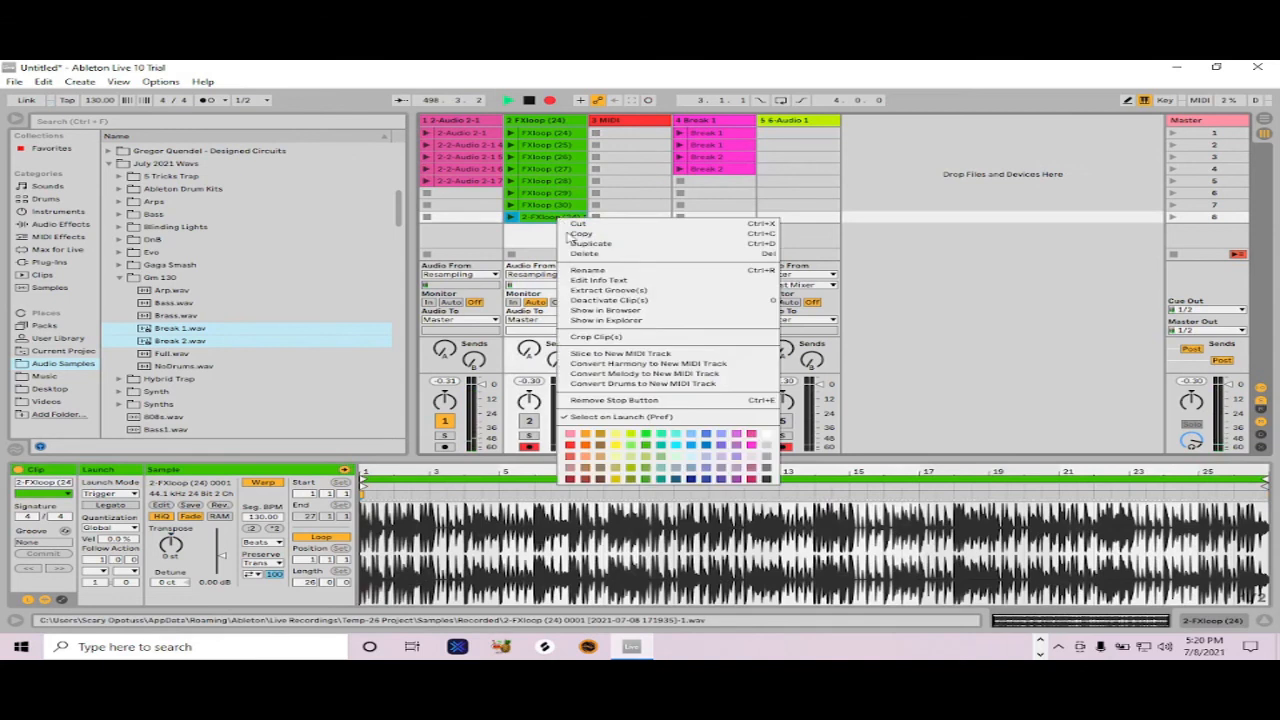
click(706, 445)
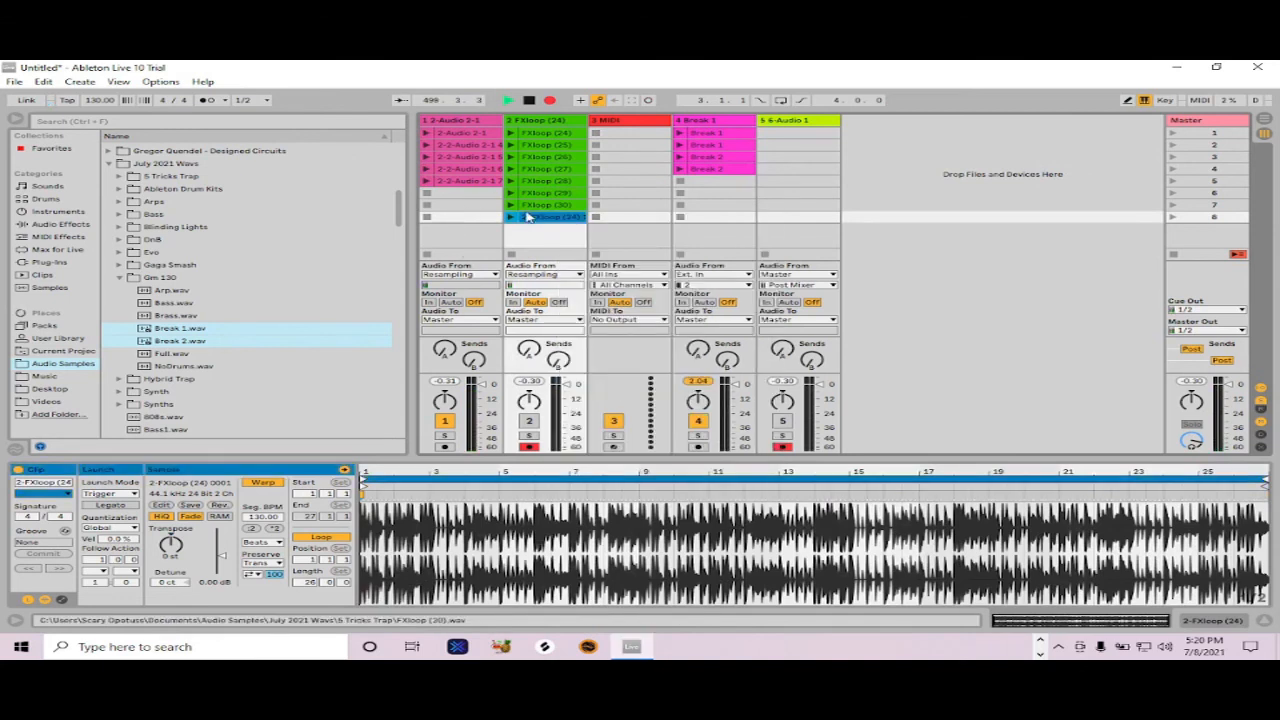
Step: Disarm and reactivate track 2, and play back the blue recorded clip in scene 8
click(531, 448)
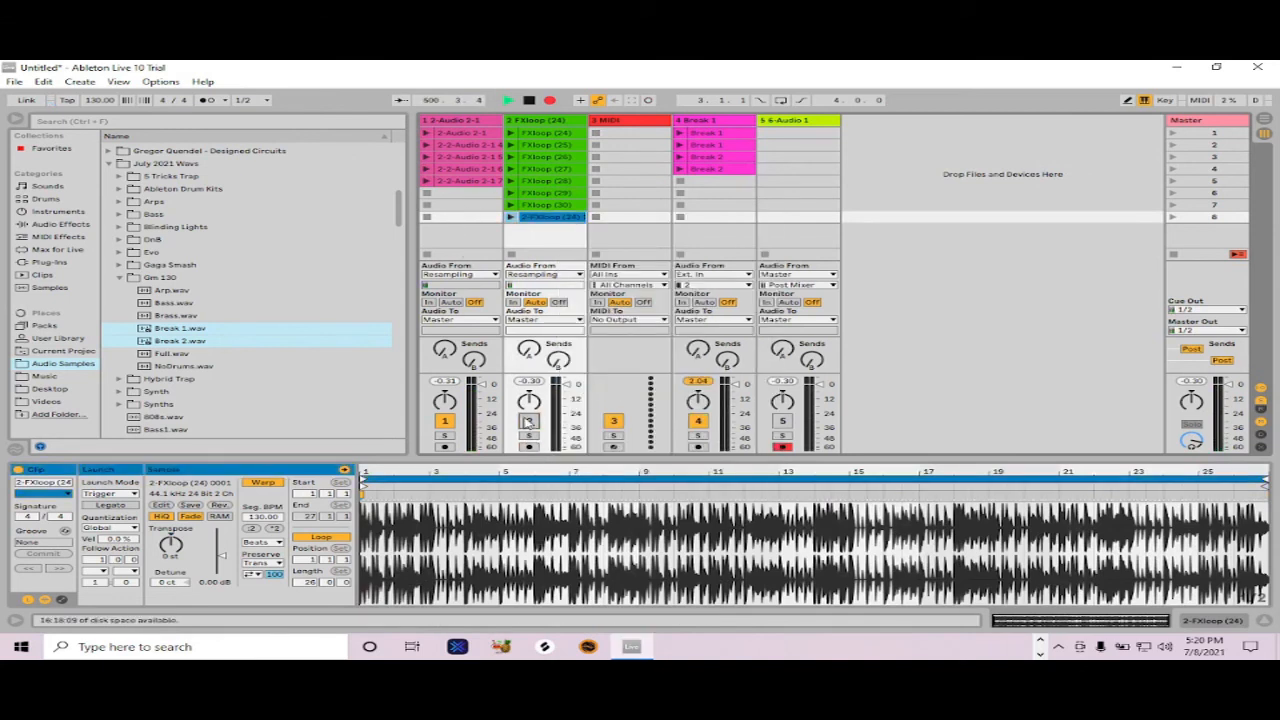
click(510, 217)
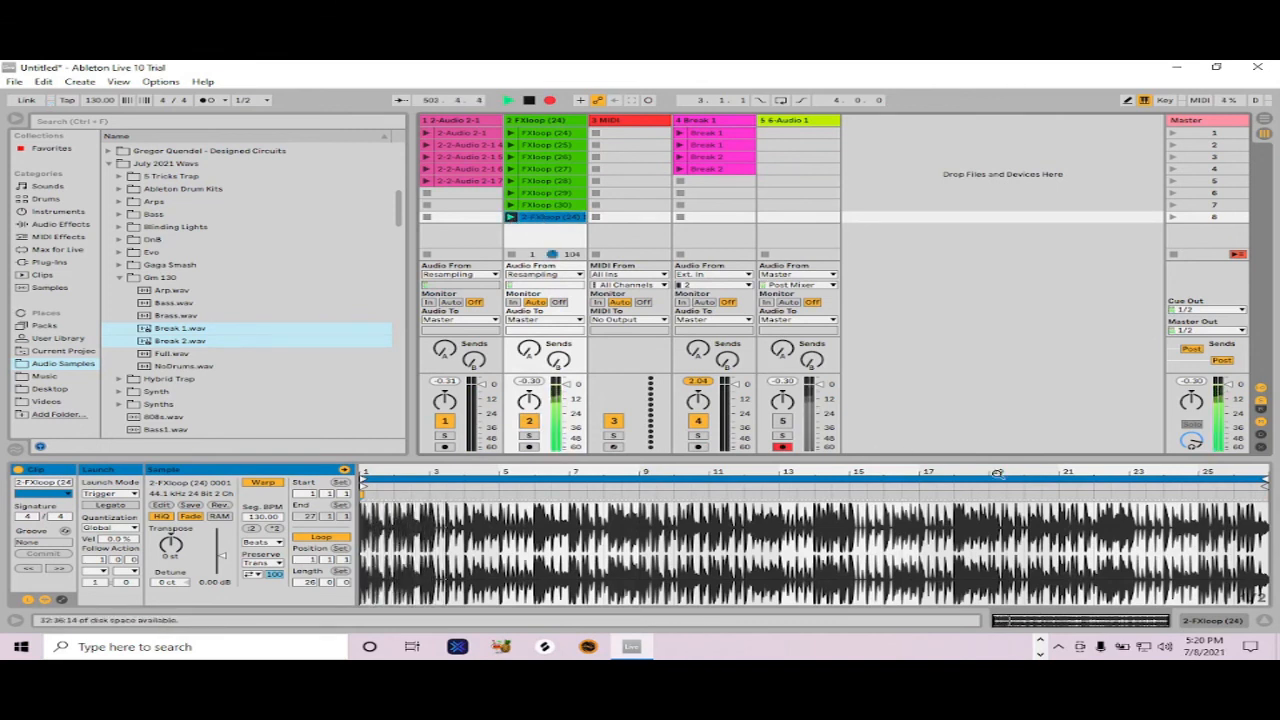
mouse_move(1265, 471)
mouse_down()
mouse_move(1265, 560)
mouse_move(1269, 470)
mouse_up()
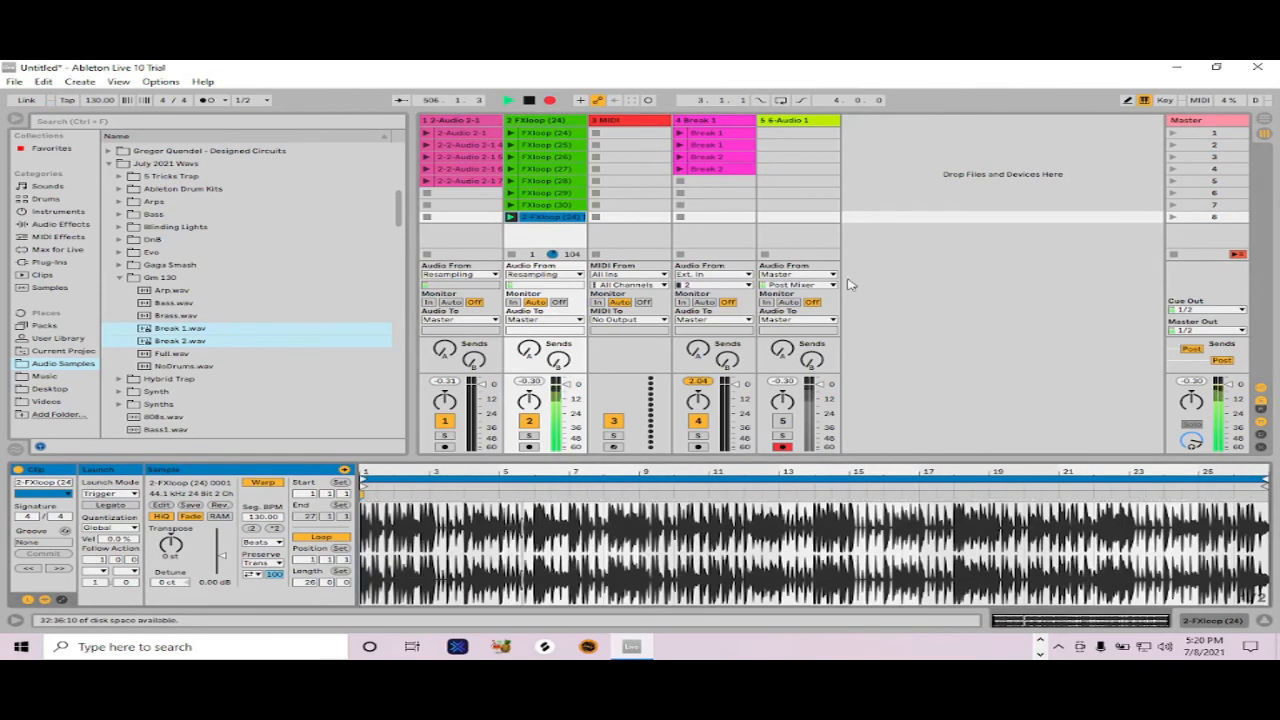